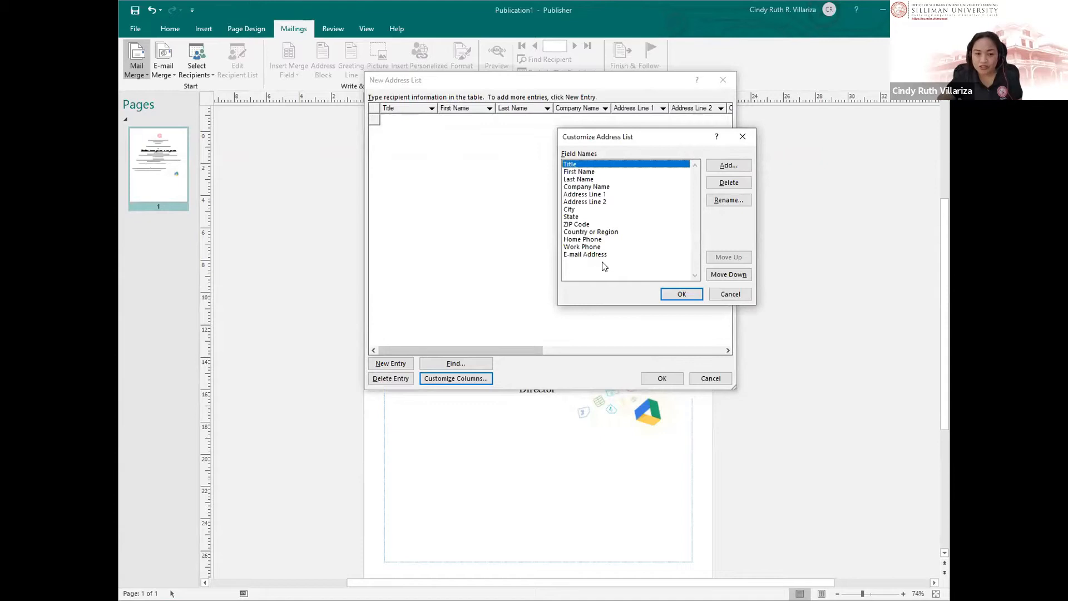
# Step: Delete the E-mail Address and Company Name fields, keeping Last Name
pyautogui.click(595, 256)
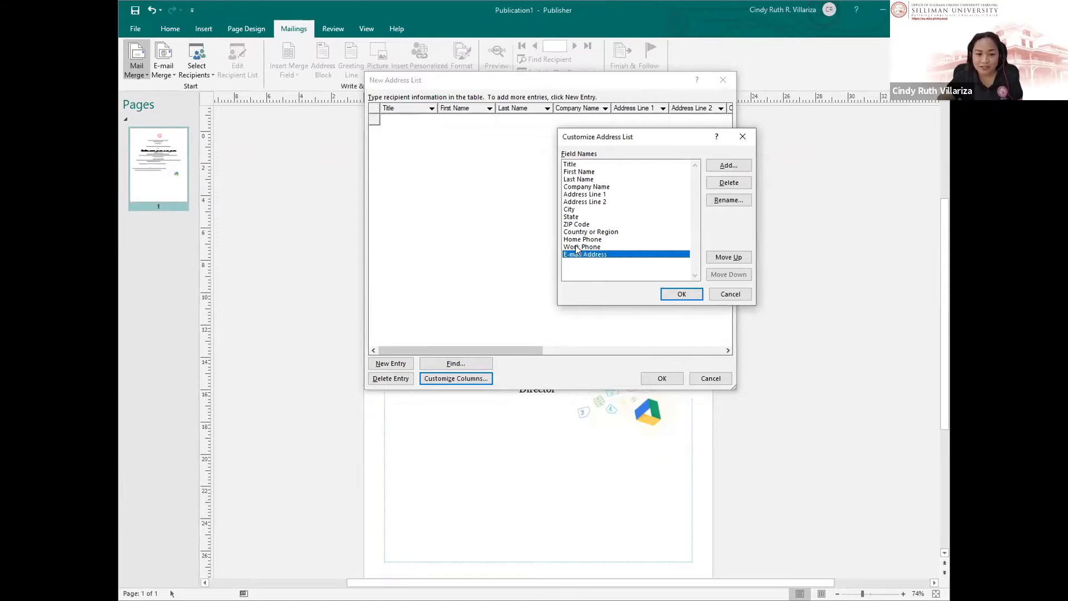
pyautogui.click(723, 183)
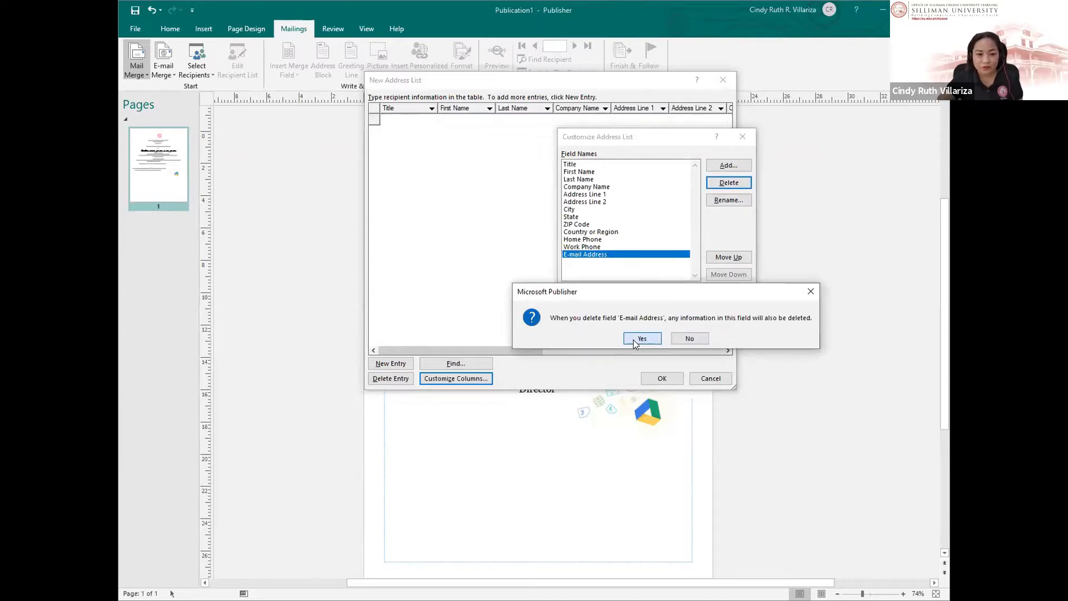
pyautogui.click(637, 340)
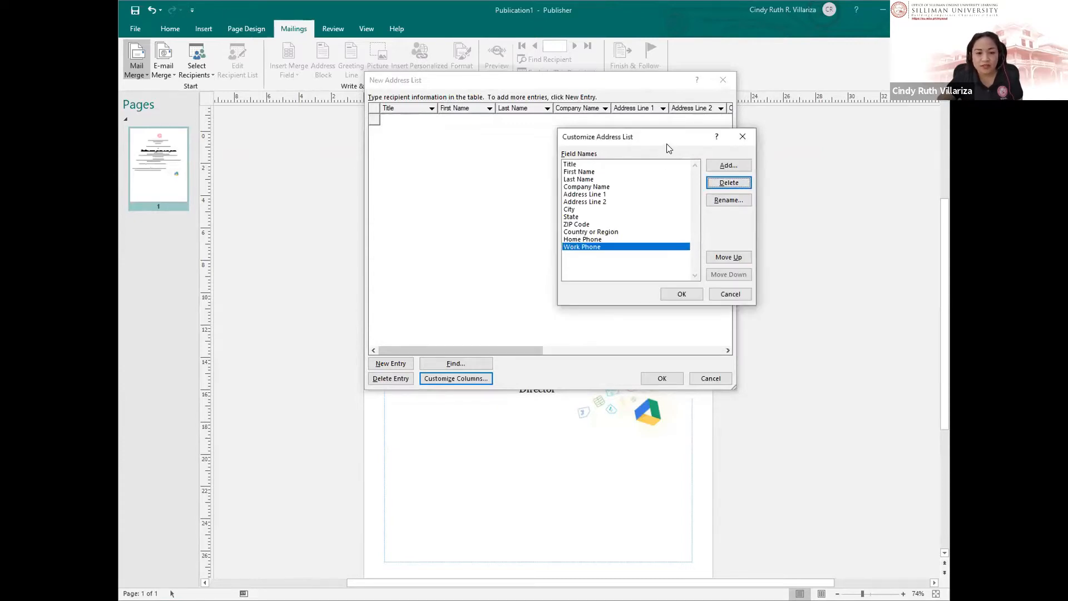
pyautogui.moveTo(658, 141); pyautogui.dragTo(631, 145)
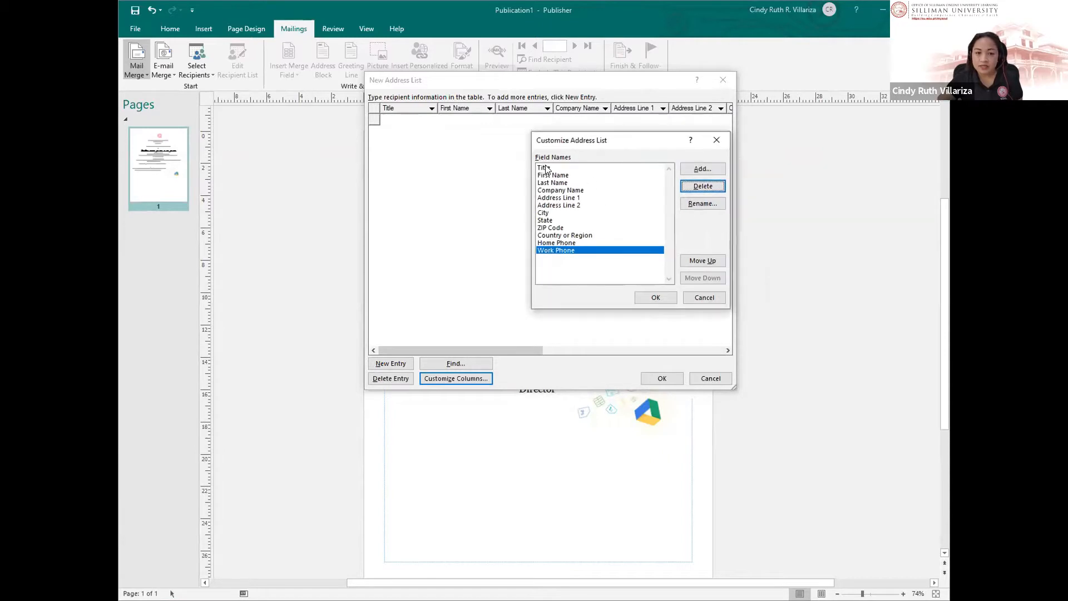
pyautogui.click(545, 166)
pyautogui.click(560, 176)
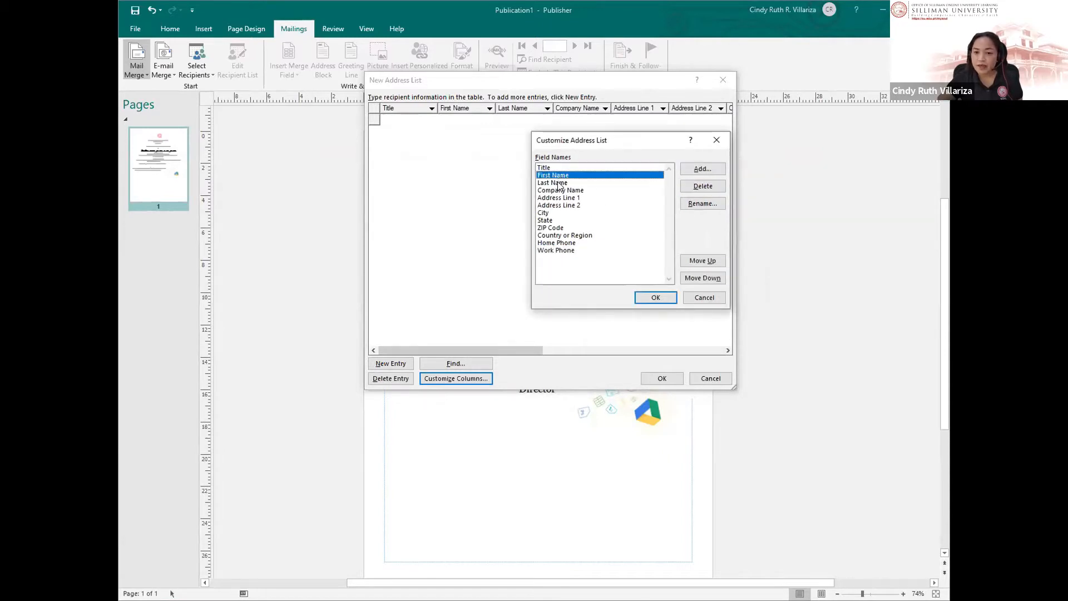
pyautogui.click(559, 183)
pyautogui.click(556, 189)
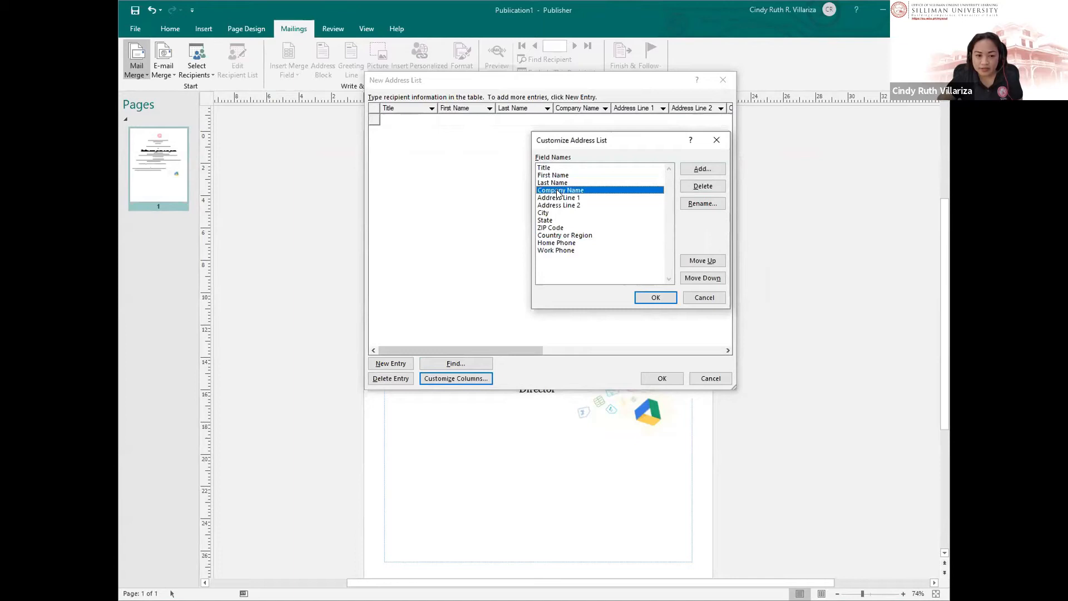
pyautogui.click(702, 186)
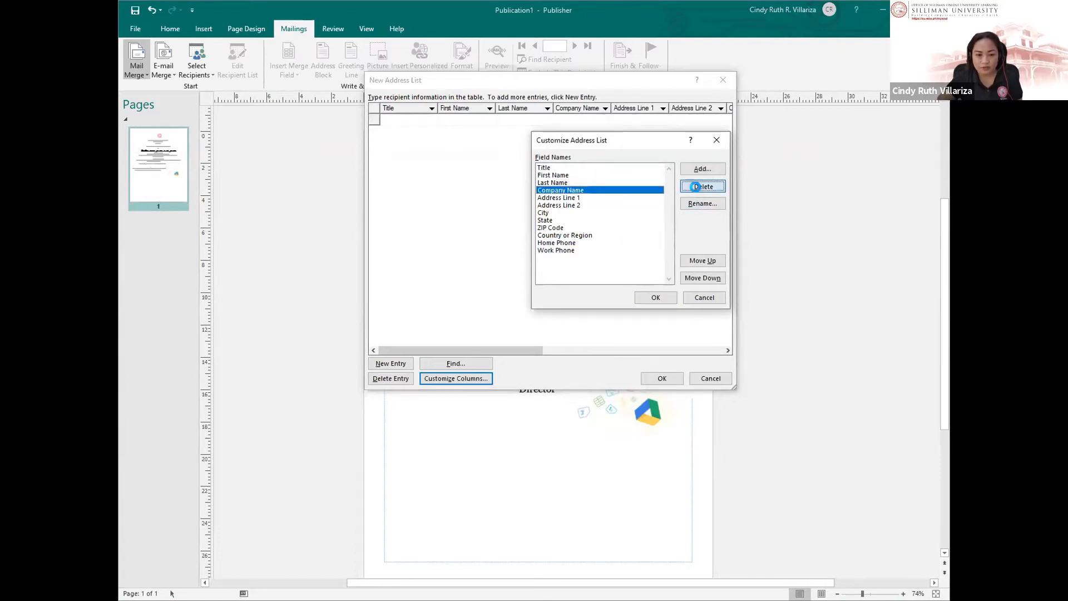
pyautogui.click(651, 339)
pyautogui.click(702, 185)
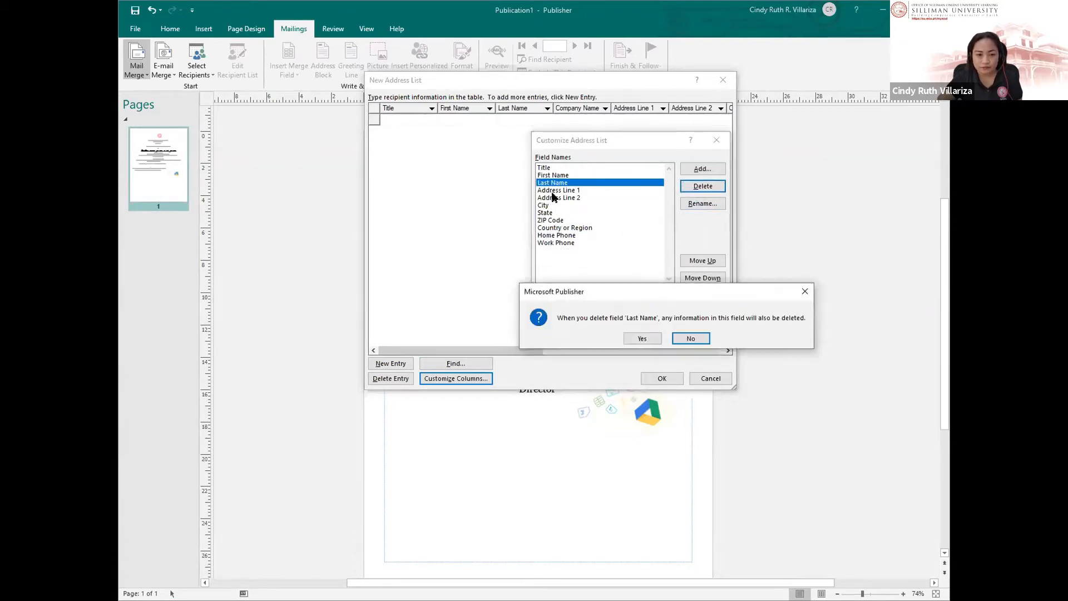
pyautogui.click(688, 340)
# Step: Delete the Address Line 1, City, Address Line 2 and State fields
pyautogui.click(582, 190)
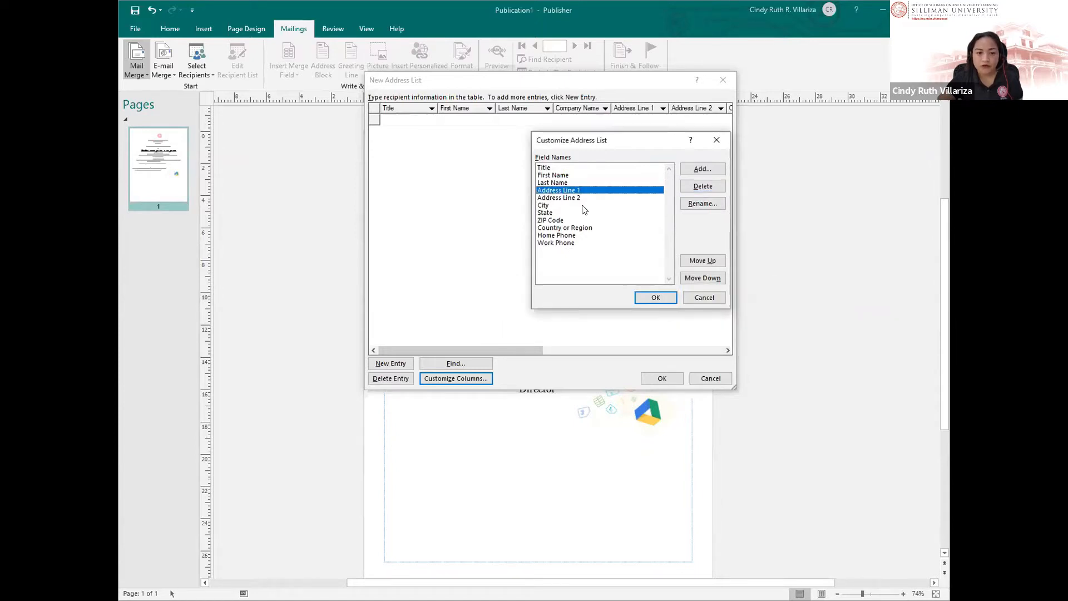
pyautogui.click(690, 185)
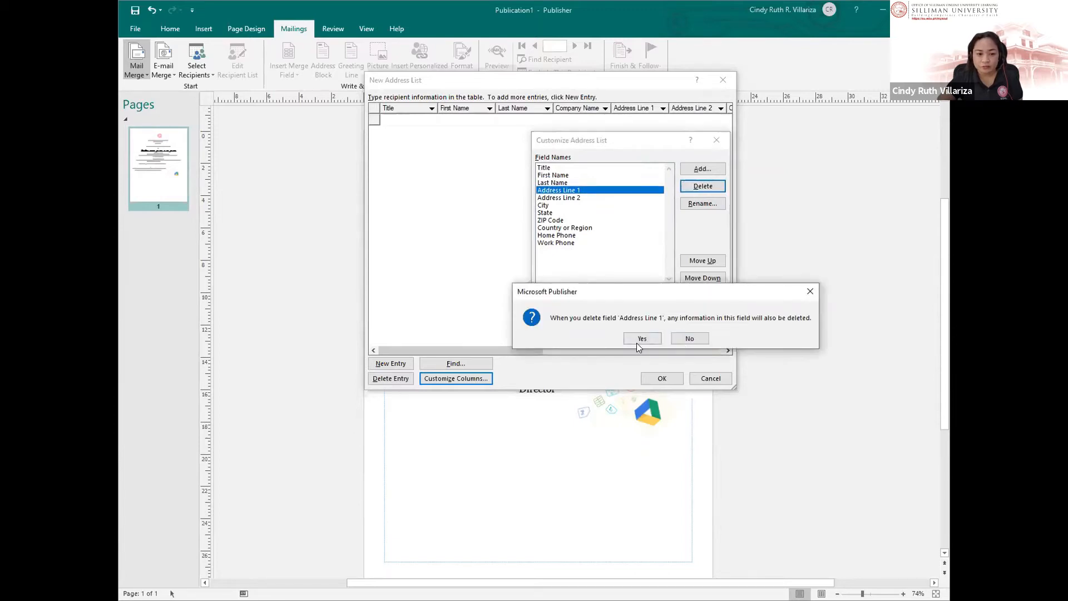
pyautogui.click(636, 343)
pyautogui.click(574, 197)
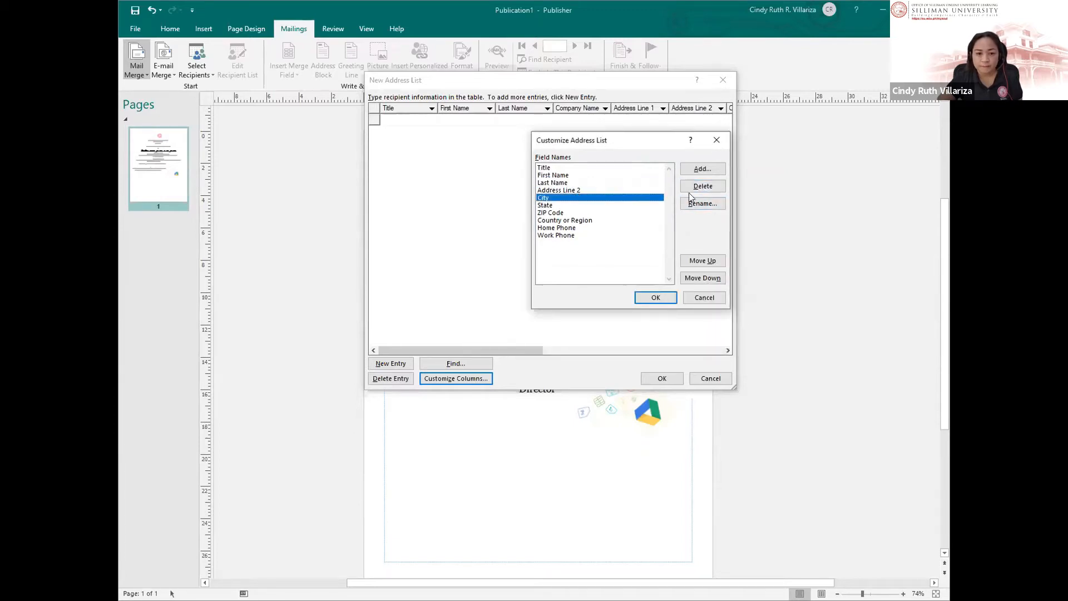
pyautogui.click(713, 187)
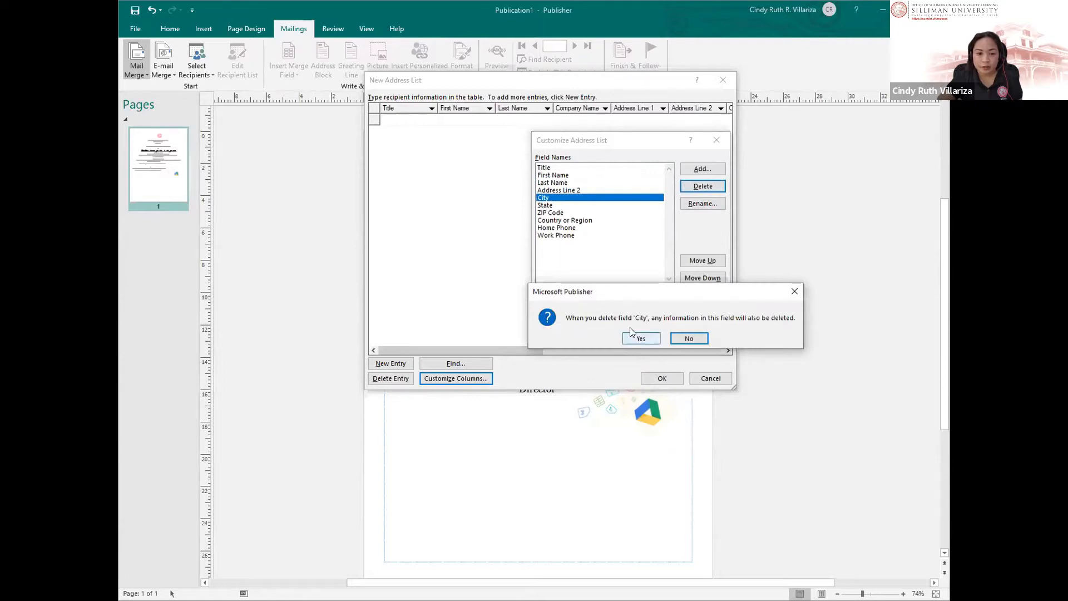
pyautogui.click(637, 340)
pyautogui.click(702, 186)
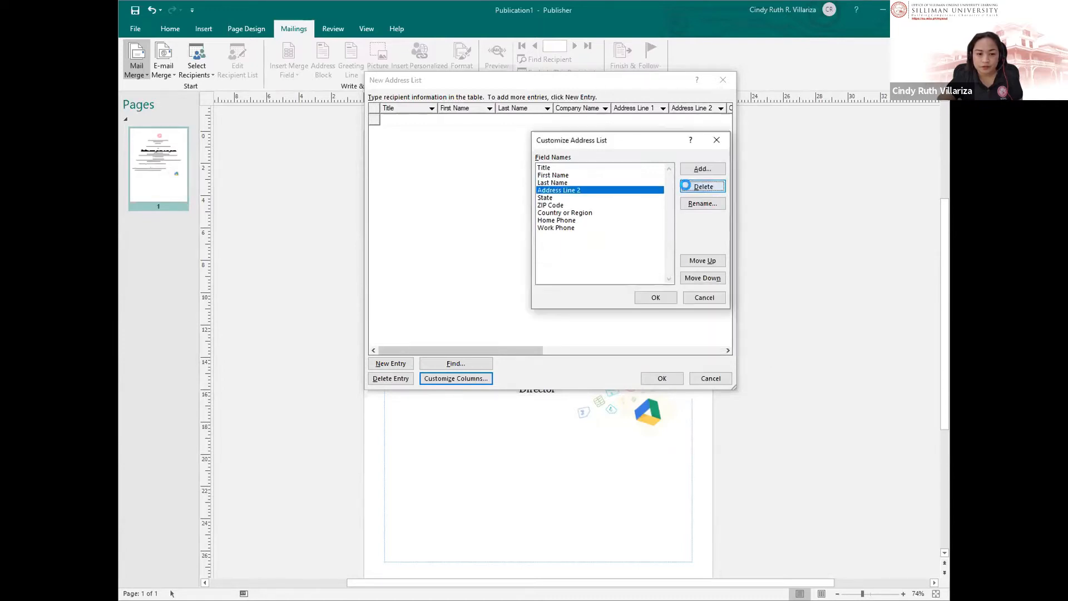
pyautogui.click(642, 339)
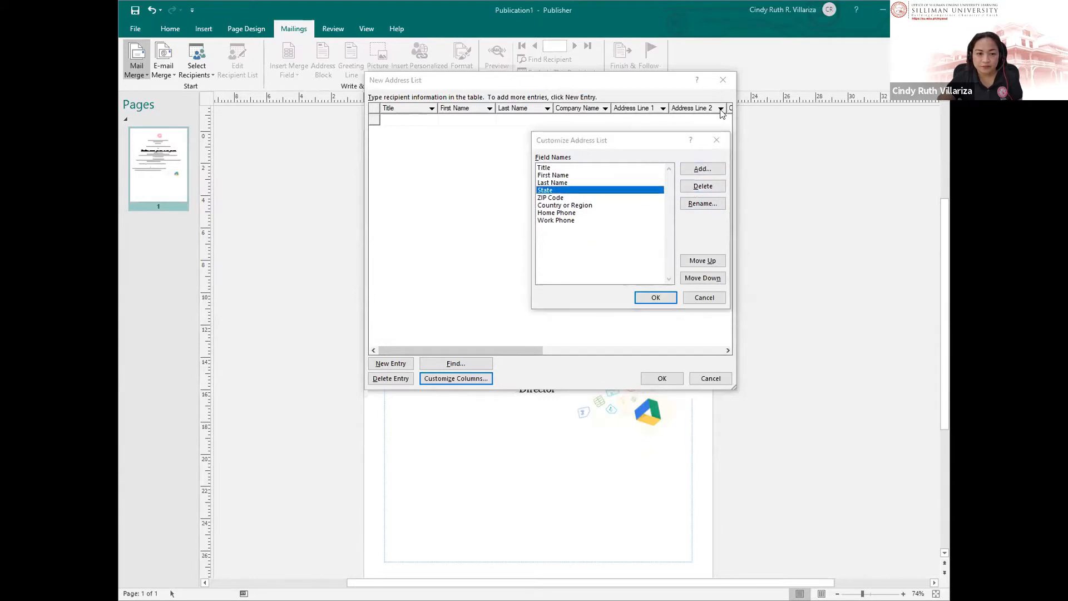
pyautogui.click(689, 189)
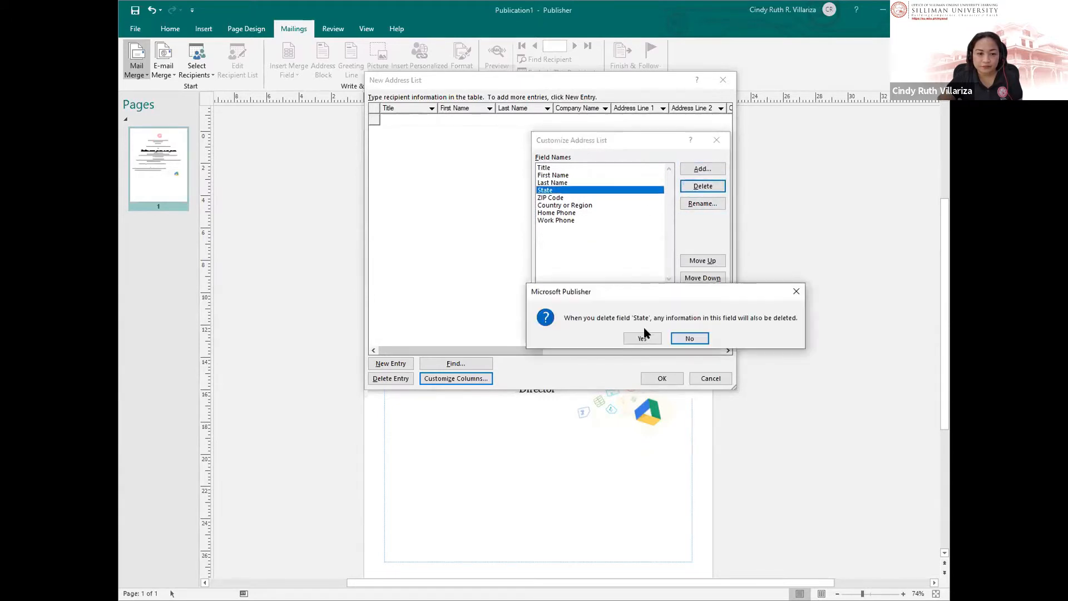
pyautogui.click(640, 339)
# Step: Delete ZIP Code, Country or Region, Home Phone and Work Phone, then accept the list
pyautogui.click(539, 190)
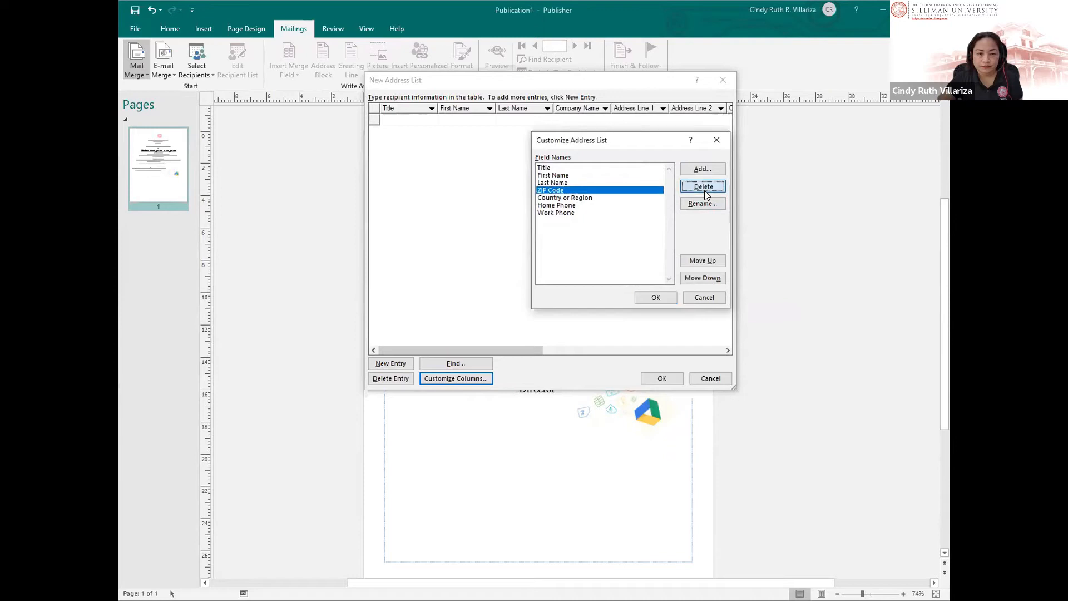
pyautogui.click(703, 187)
pyautogui.press('Return')
pyautogui.click(587, 191)
pyautogui.click(703, 185)
pyautogui.click(641, 340)
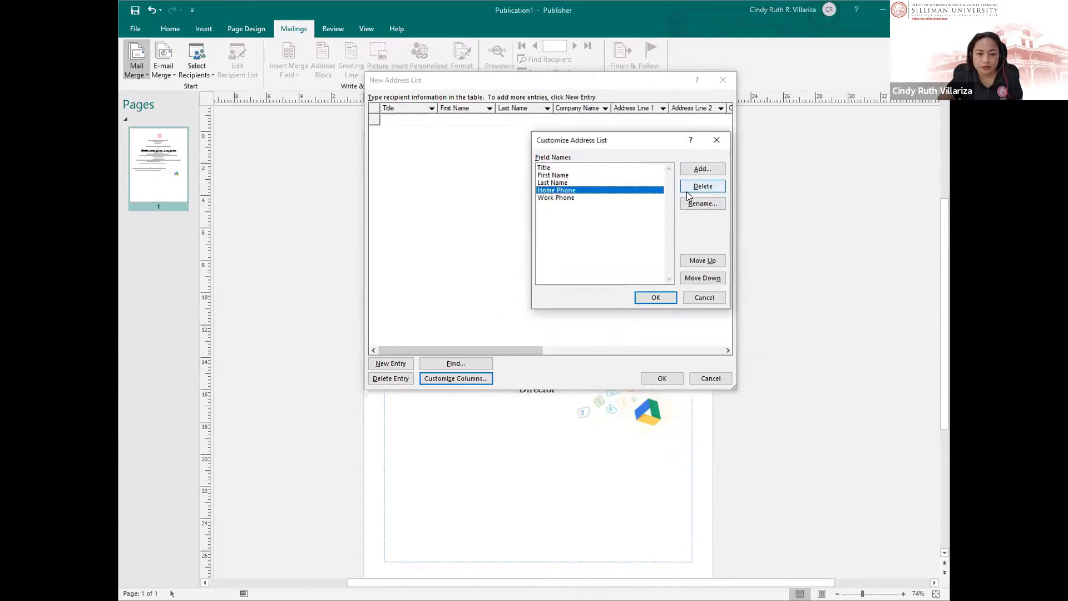
pyautogui.click(686, 189)
pyautogui.click(645, 343)
pyautogui.click(546, 190)
pyautogui.click(699, 185)
pyautogui.click(639, 338)
pyautogui.click(657, 297)
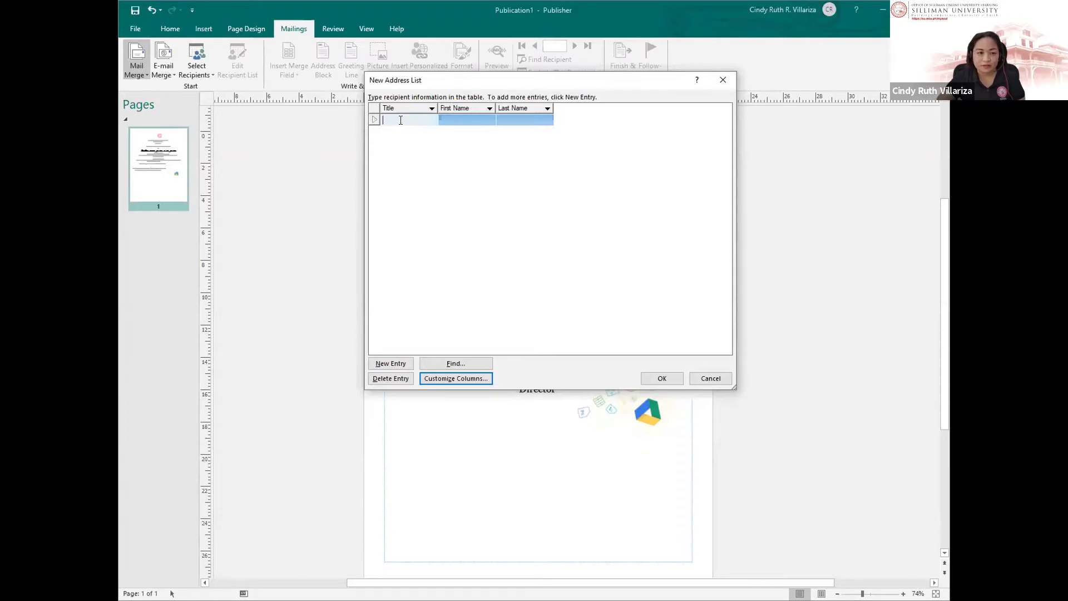
# Step: Fill in the first recipient's first name and last name
pyautogui.write('M')
pyautogui.press('BackSpace')
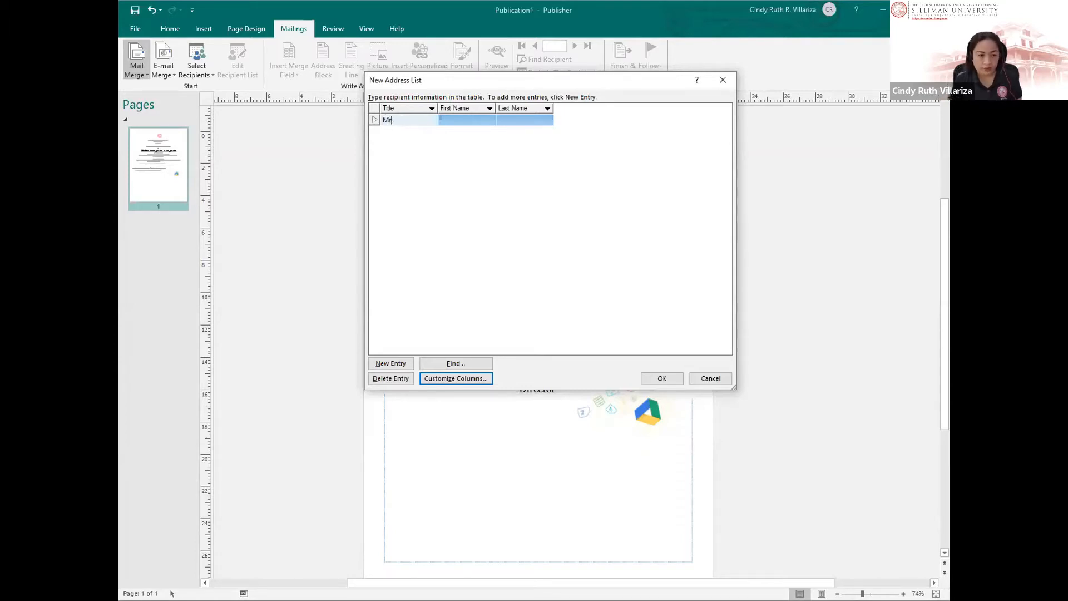
pyautogui.press('Tab')
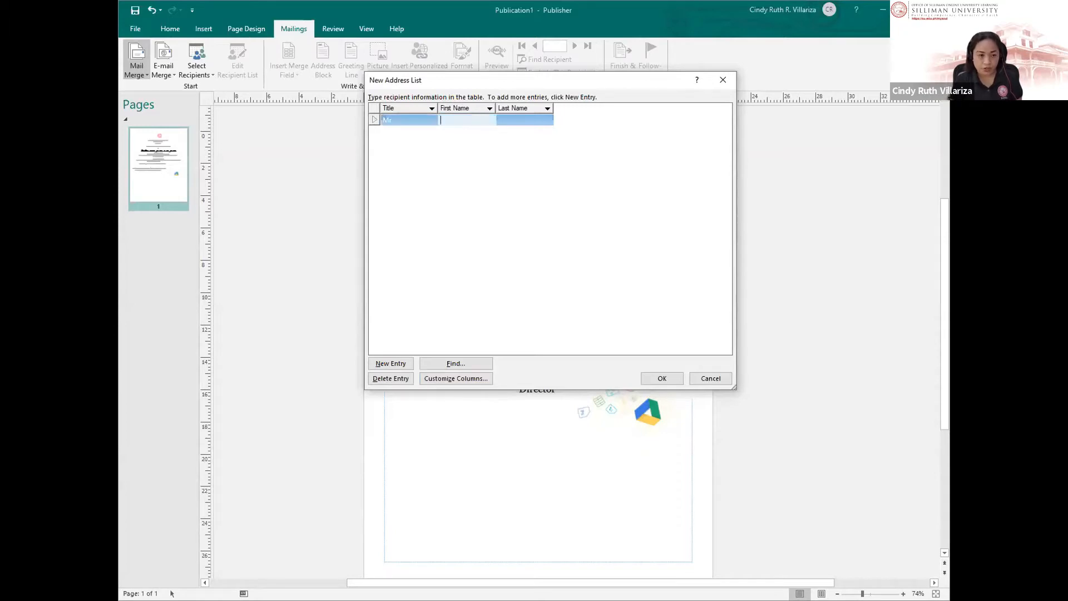
pyautogui.press('Tab')
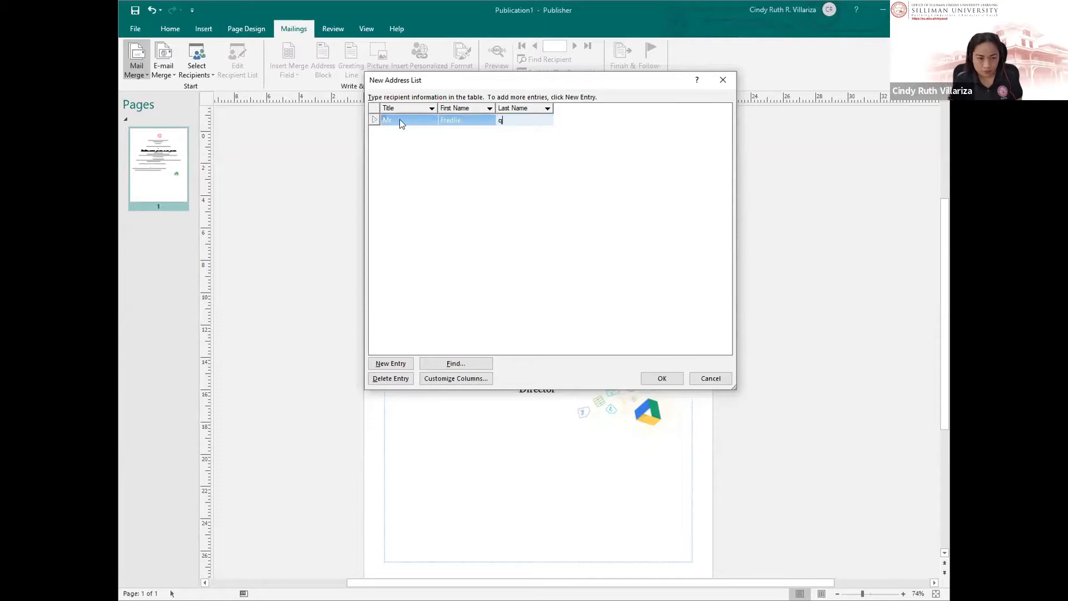
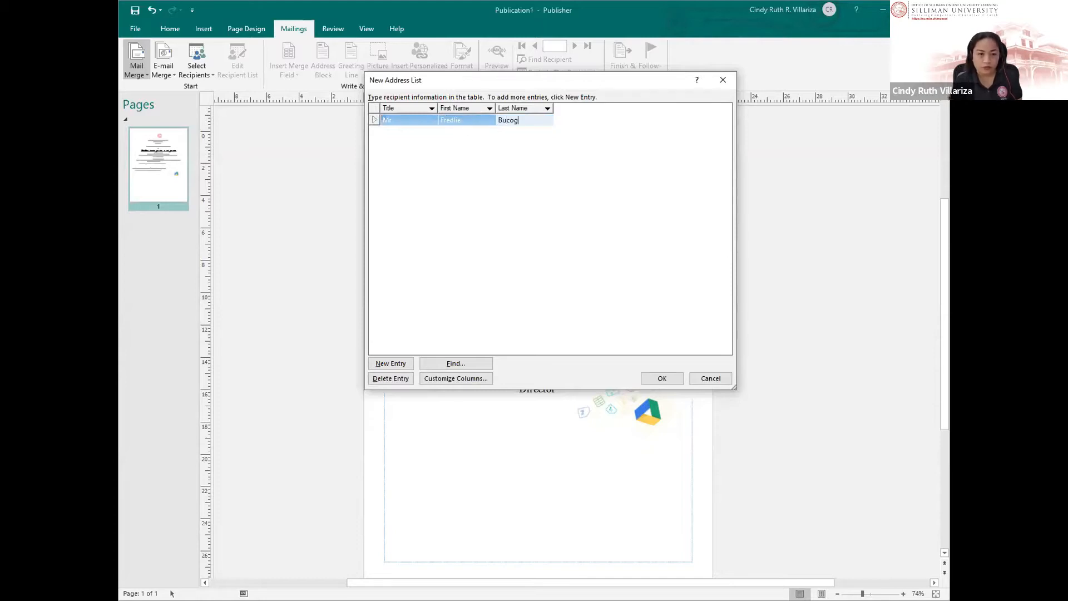
# Step: Add a second recipient with title Ms, a first name and a last name
pyautogui.press('Tab')
pyautogui.write('<')
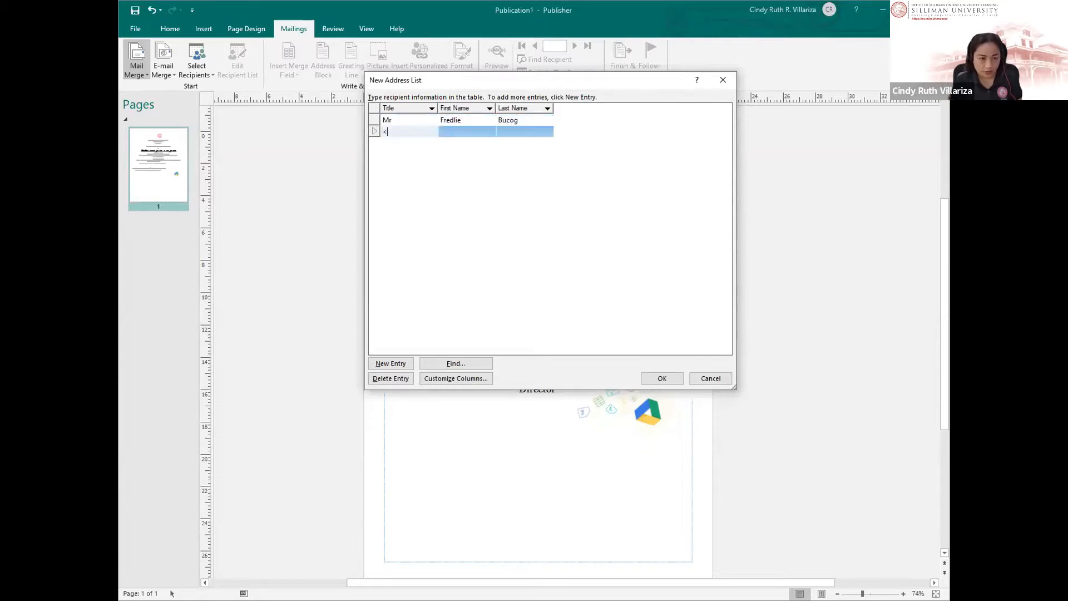
pyautogui.write('Ms.')
pyautogui.press('Tab')
pyautogui.click(398, 132)
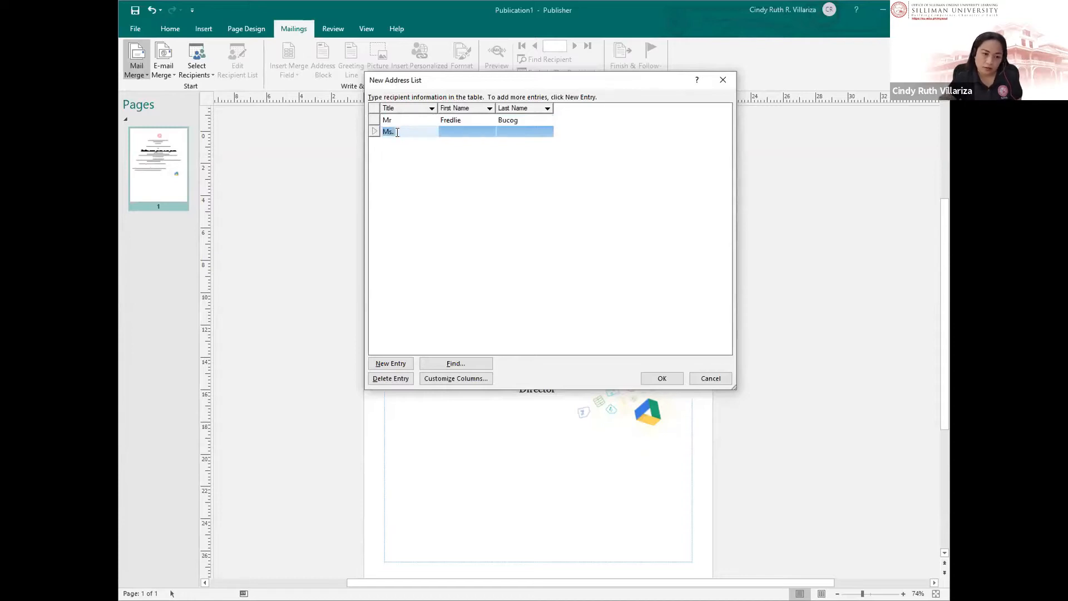
pyautogui.press('BackSpace')
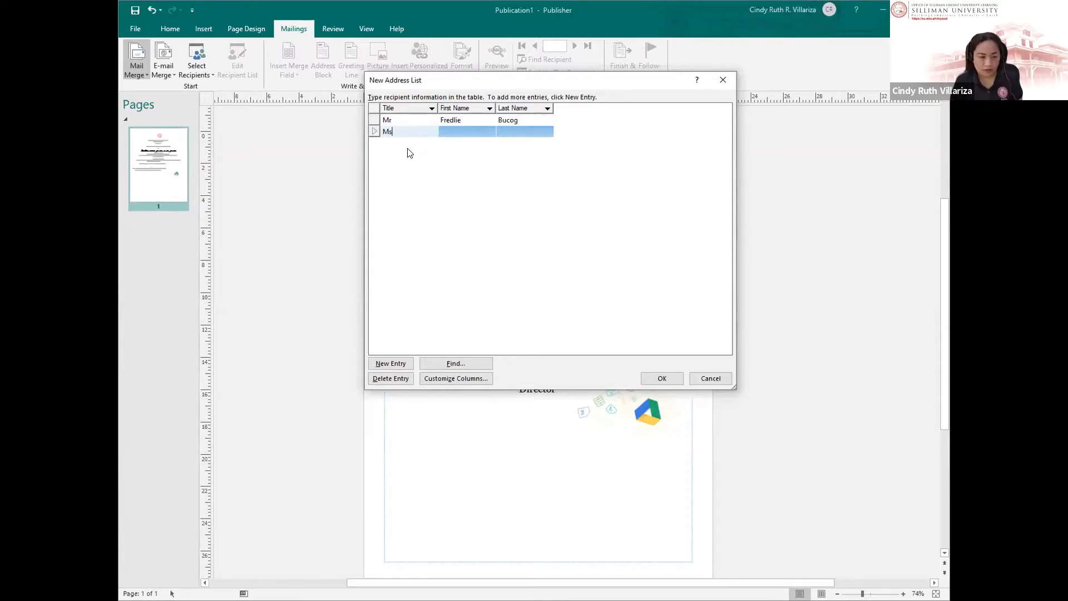
pyautogui.press('Tab')
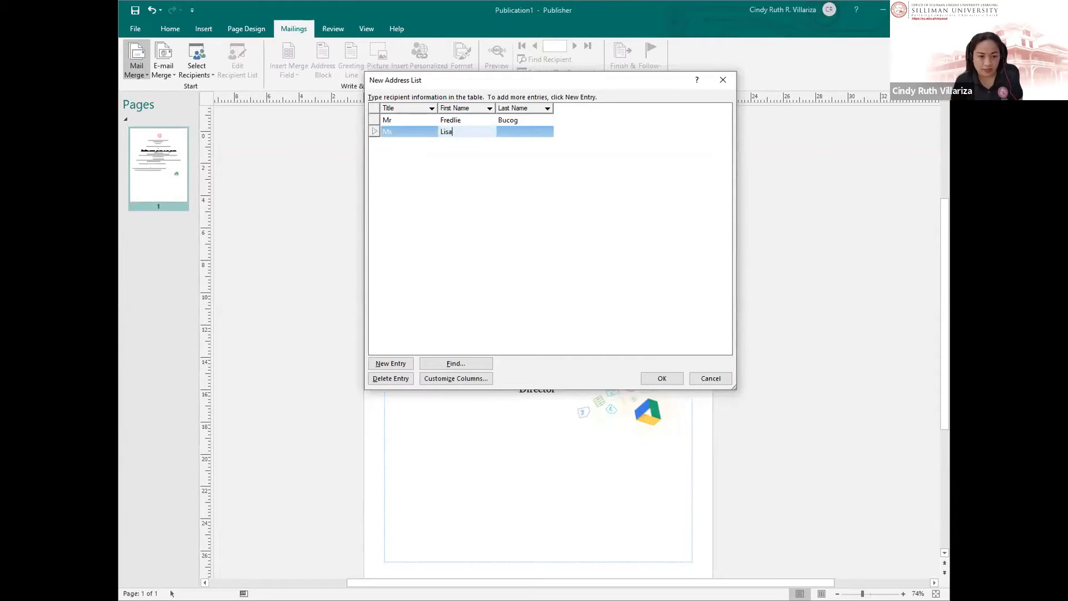
pyautogui.press('Tab')
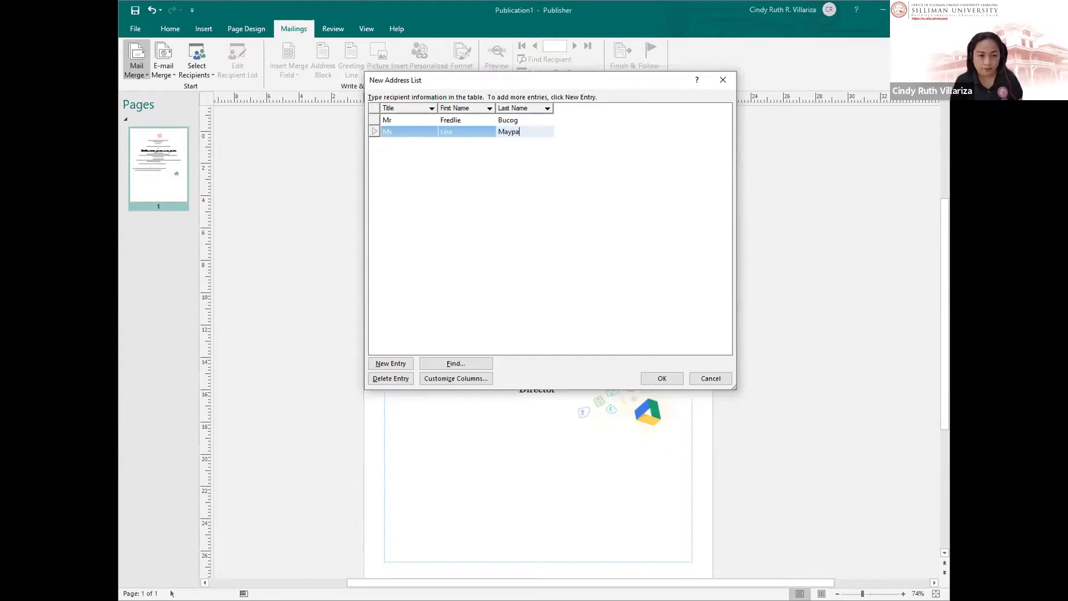
# Step: Add a third recipient with title, first name and last name, and commit the entry
pyautogui.press('Tab')
pyautogui.write('M')
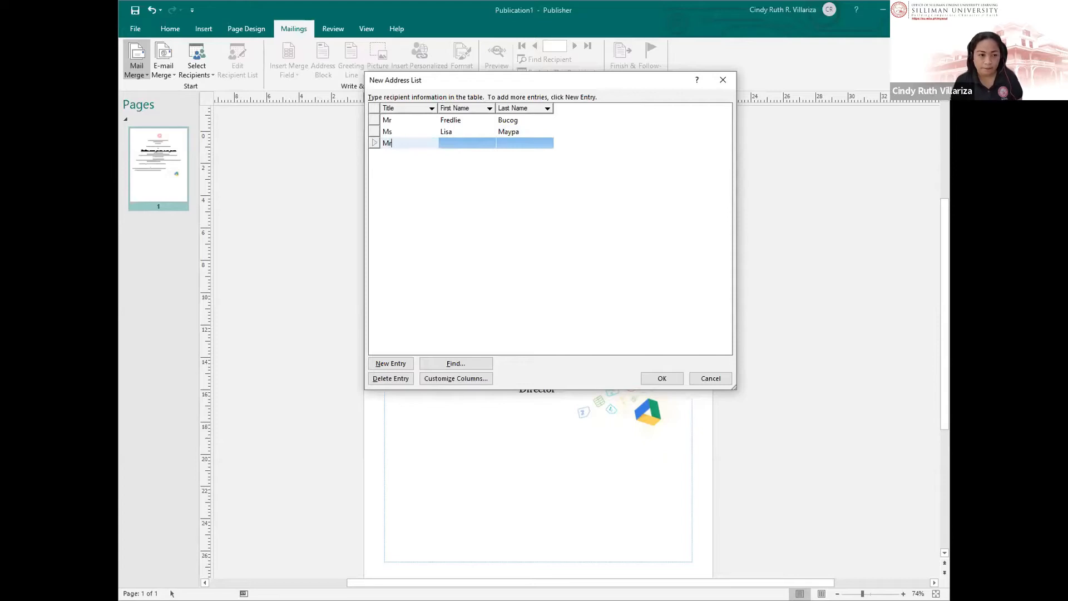
pyautogui.press('Tab')
pyautogui.press('Tab')
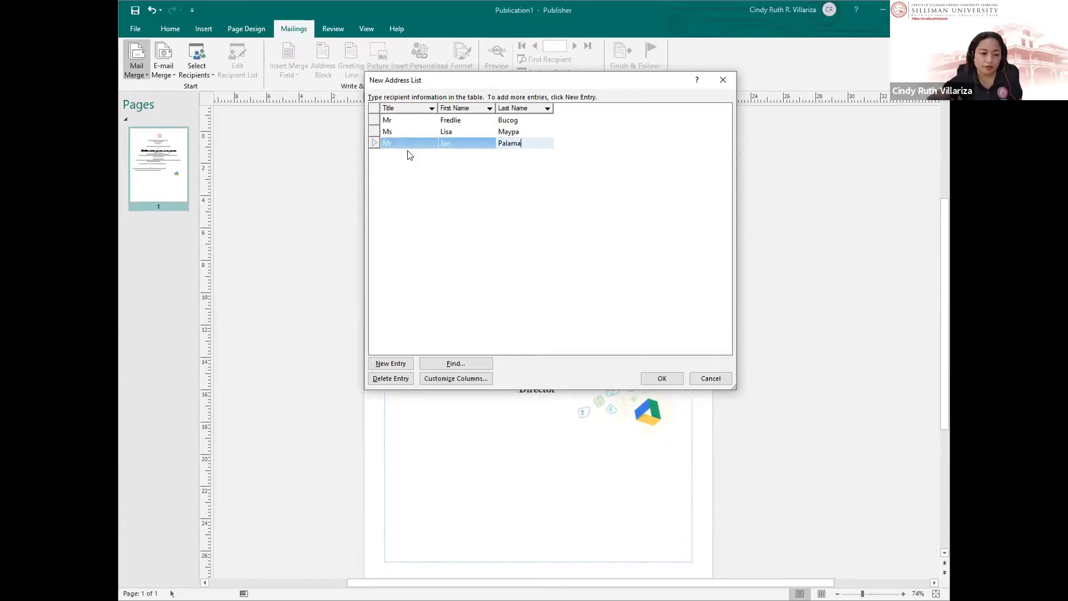
pyautogui.click(562, 239)
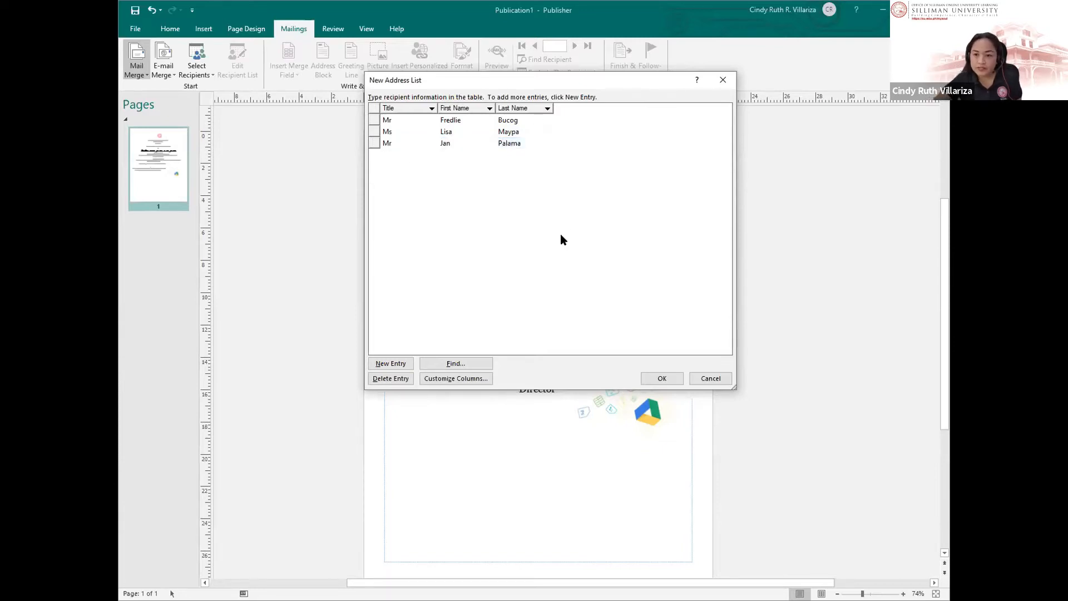
# Step: Finish the list and browse the save location to the TRAINING\MAIL MERGE folder on drive D:
pyautogui.click(663, 381)
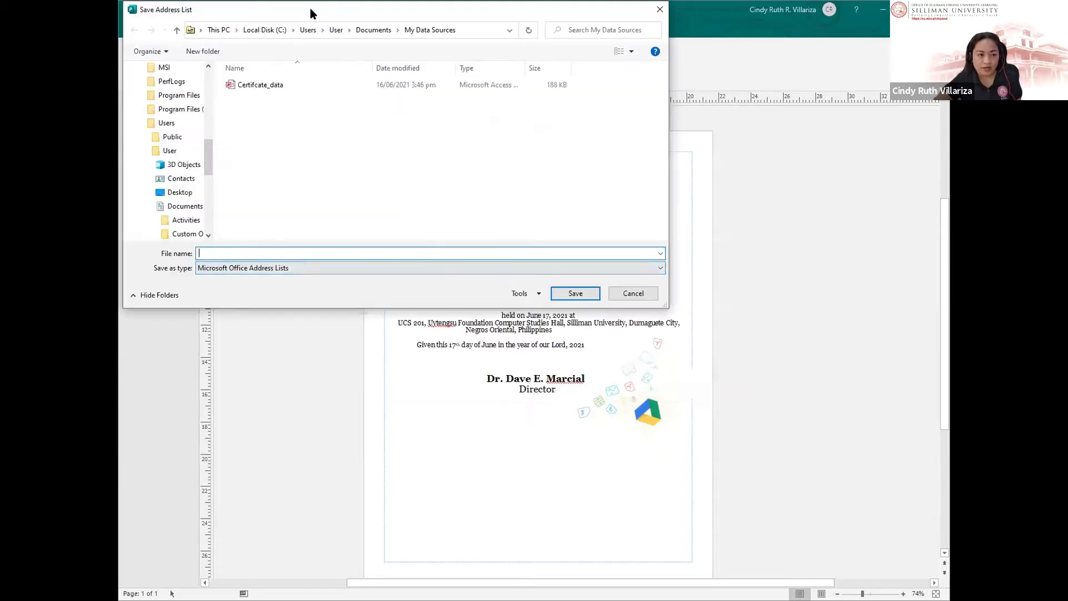
pyautogui.moveTo(314, 19); pyautogui.dragTo(463, 115)
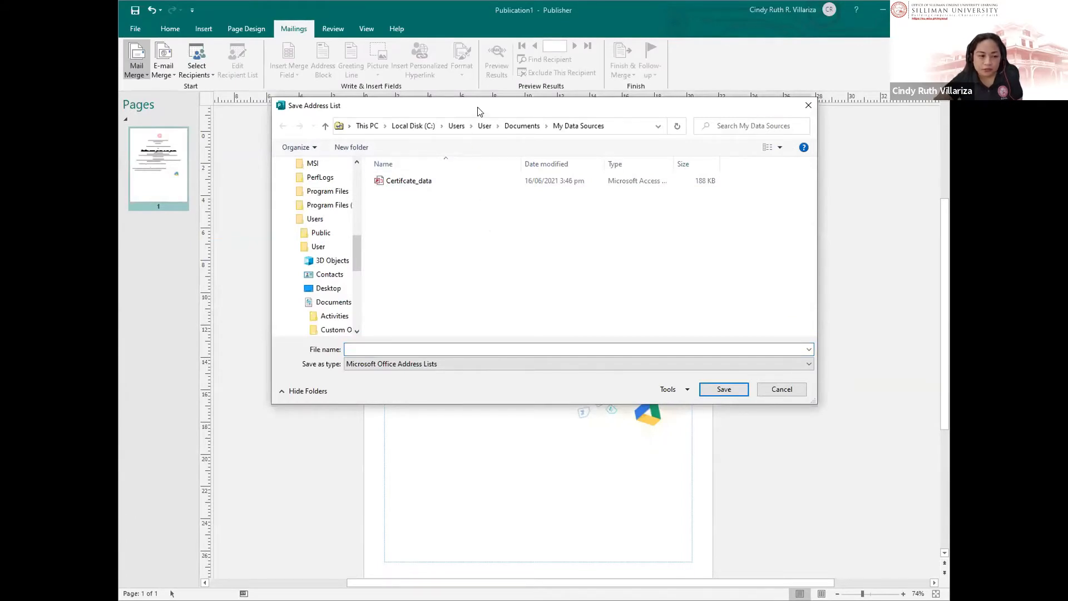
pyautogui.moveTo(478, 112); pyautogui.dragTo(478, 109)
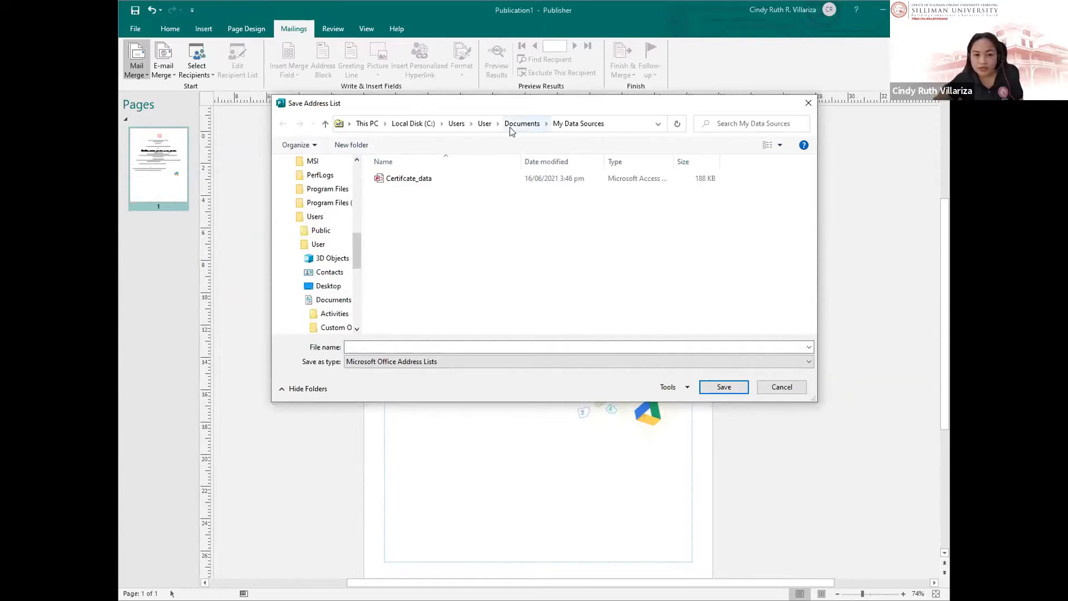
pyautogui.click(436, 346)
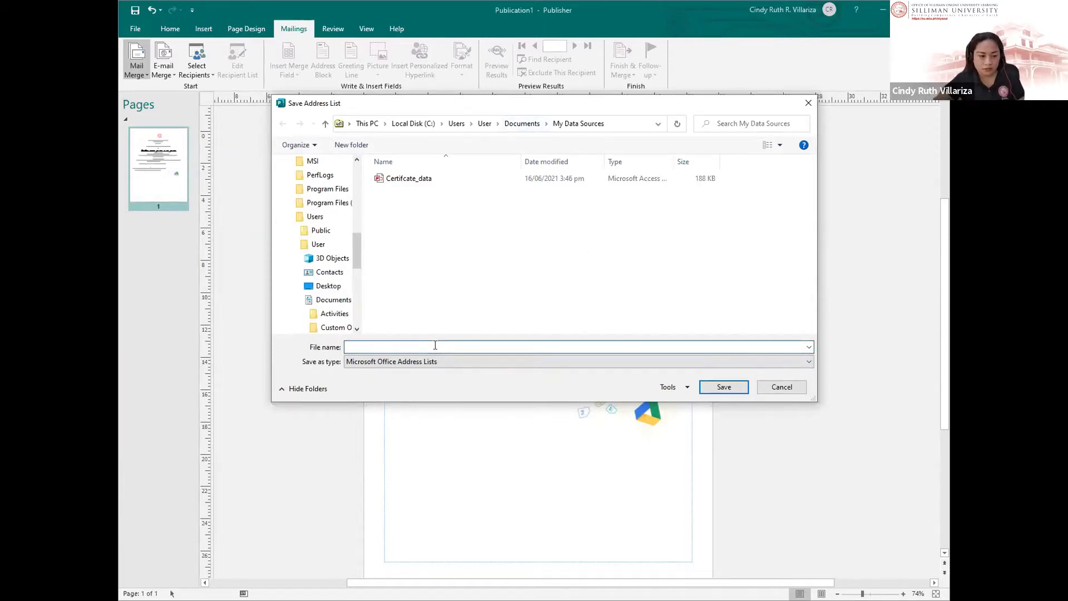
pyautogui.moveTo(357, 242); pyautogui.dragTo(355, 298)
pyautogui.click(325, 299)
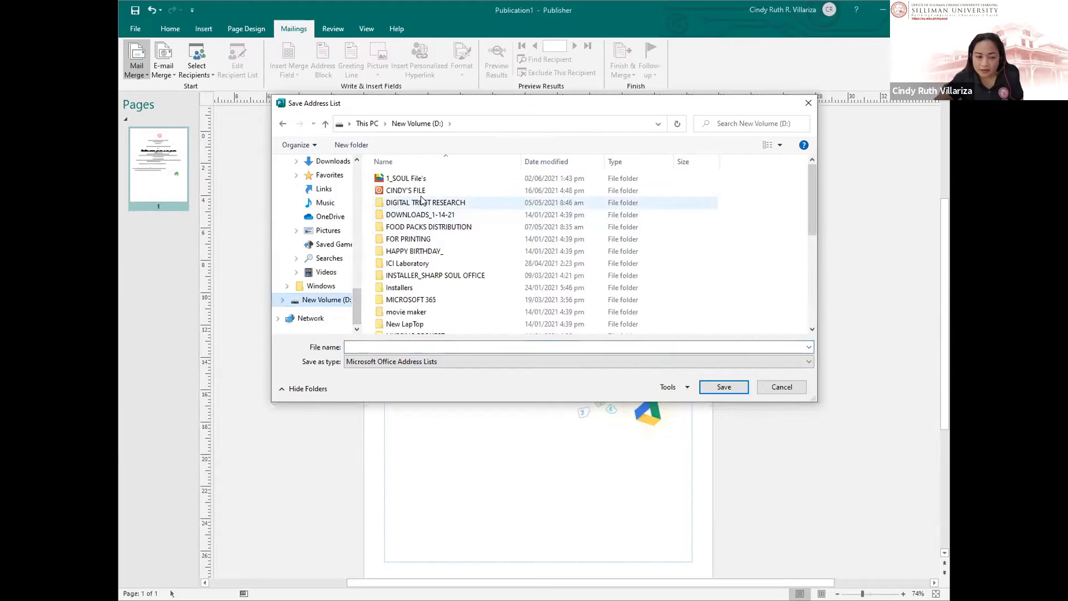
pyautogui.doubleClick(421, 190)
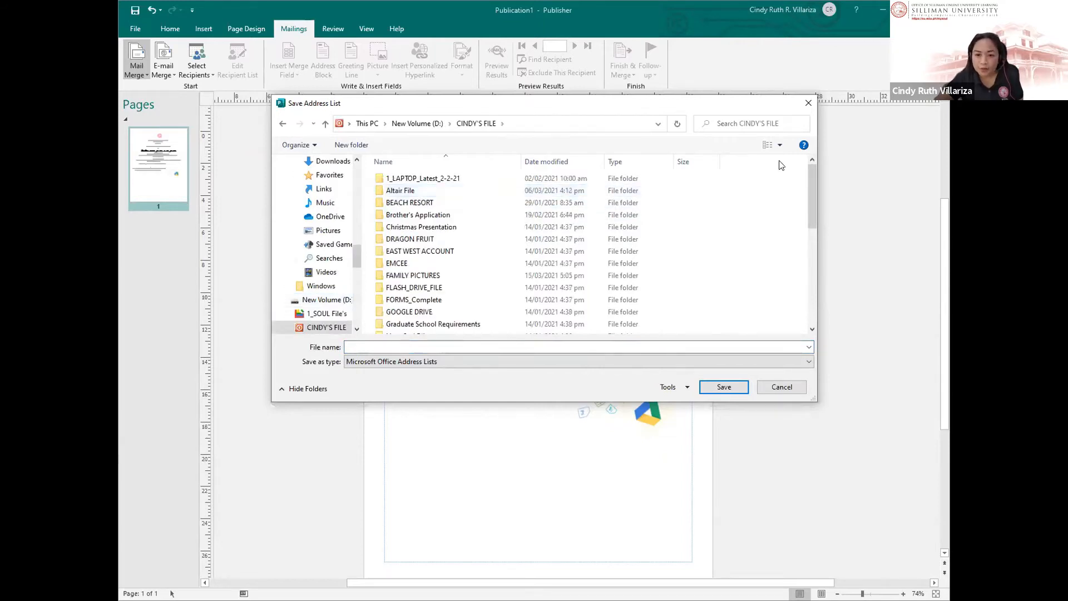
pyautogui.moveTo(811, 197); pyautogui.dragTo(804, 305)
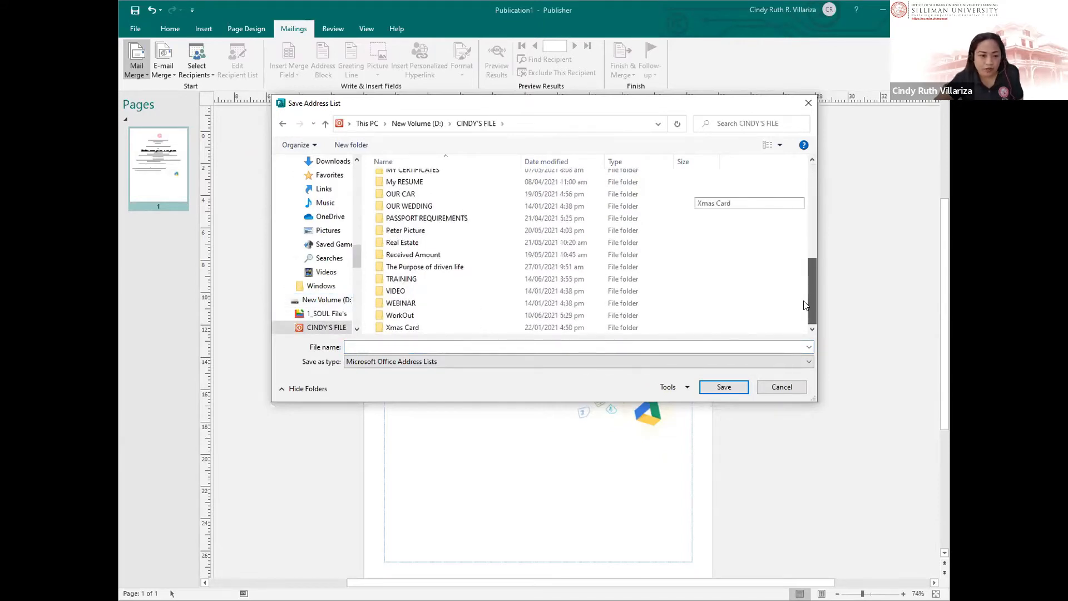
pyautogui.doubleClick(401, 280)
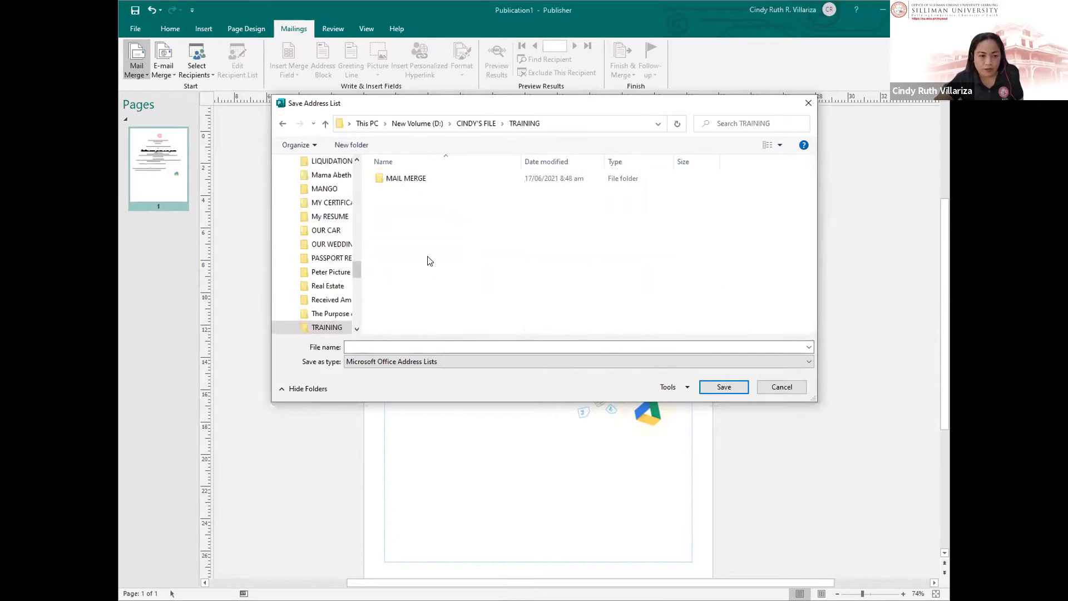
pyautogui.doubleClick(411, 178)
# Step: Enter the file name 'Mail Merge_Recepients' for the address list
pyautogui.click(394, 347)
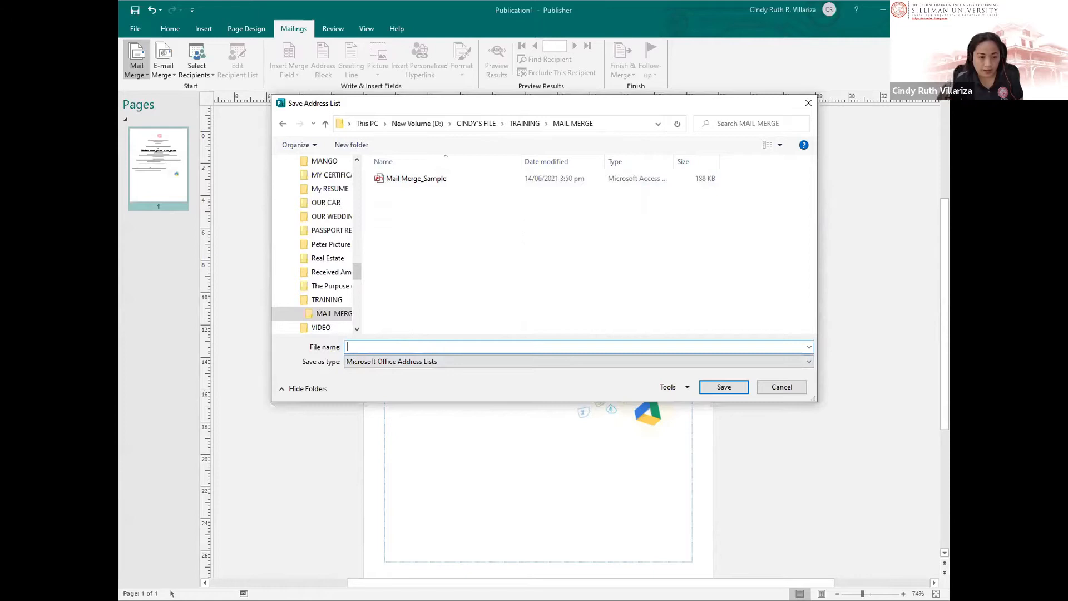
pyautogui.write('Mail')
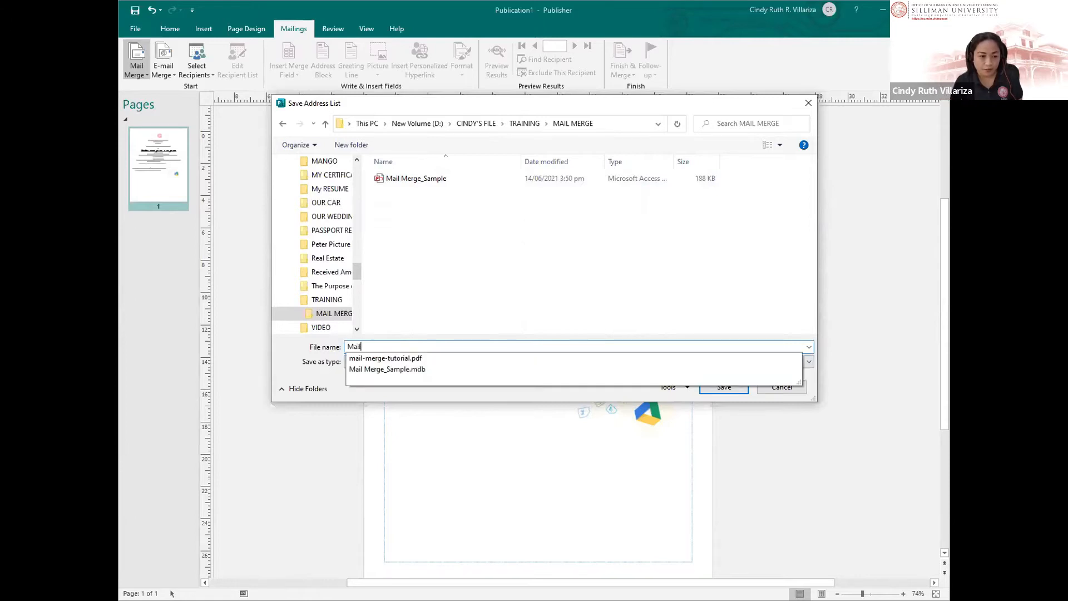
pyautogui.write(' Merge')
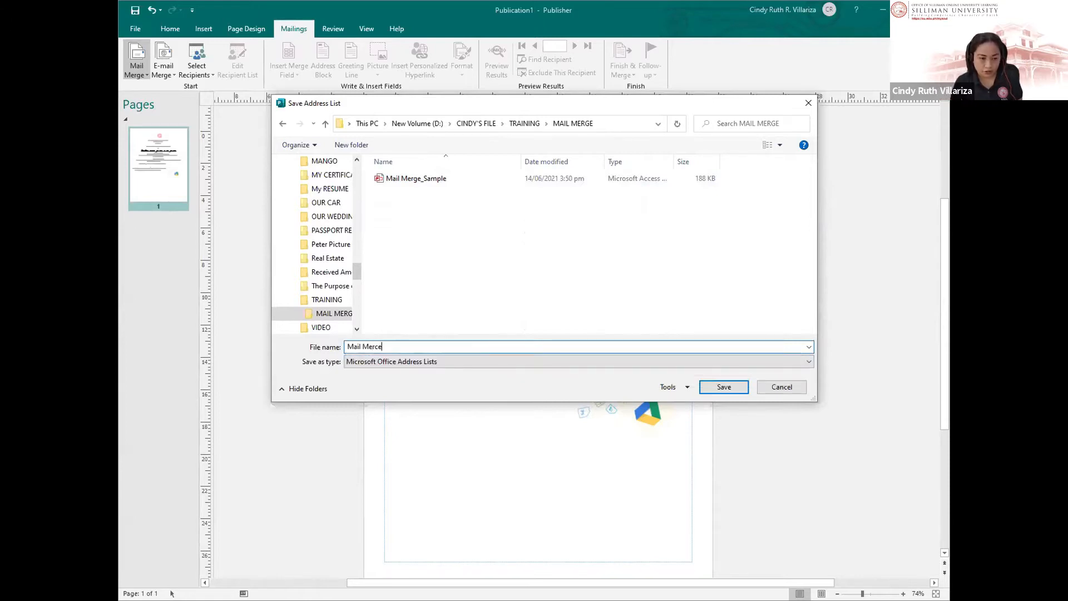
pyautogui.press('BackSpace')
pyautogui.write('ge_')
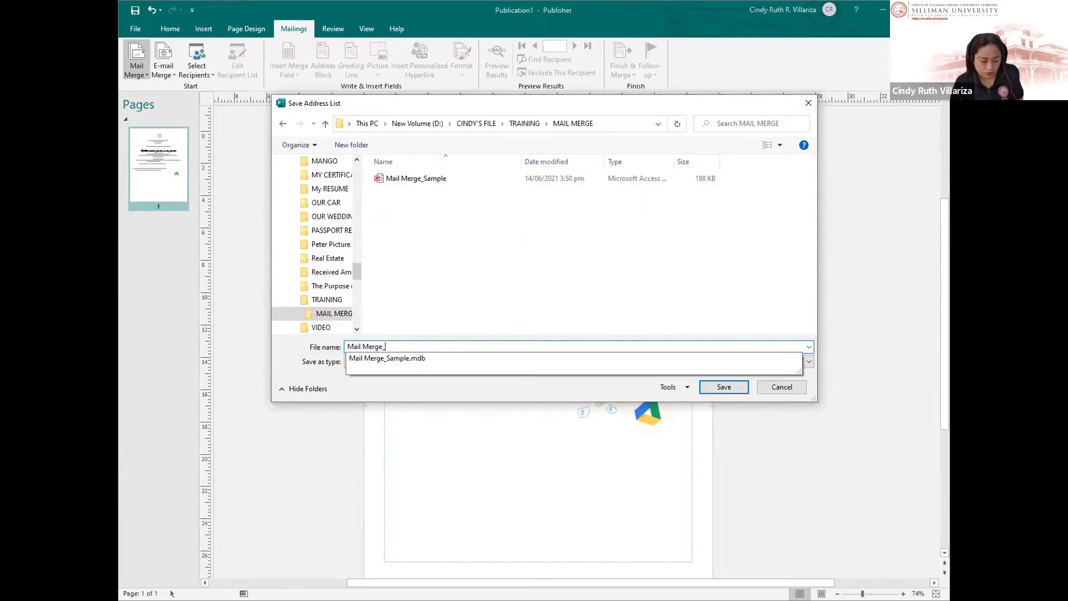
pyautogui.write('Recepient')
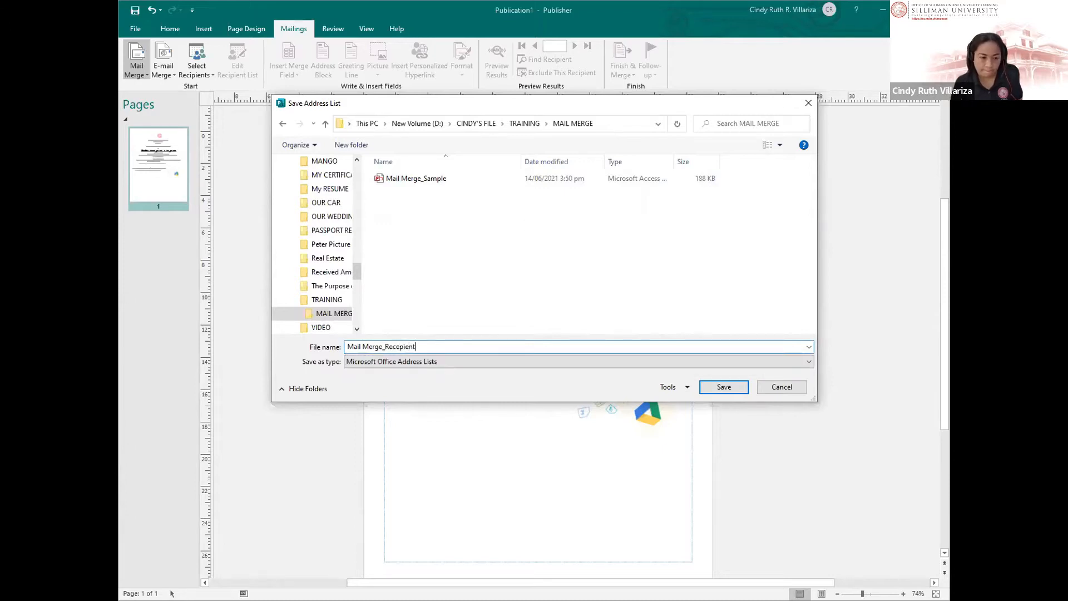
pyautogui.write('s')
# Step: Save the list and open the Mail Merge_Recepients.mdb data source for editing
pyautogui.press('Return')
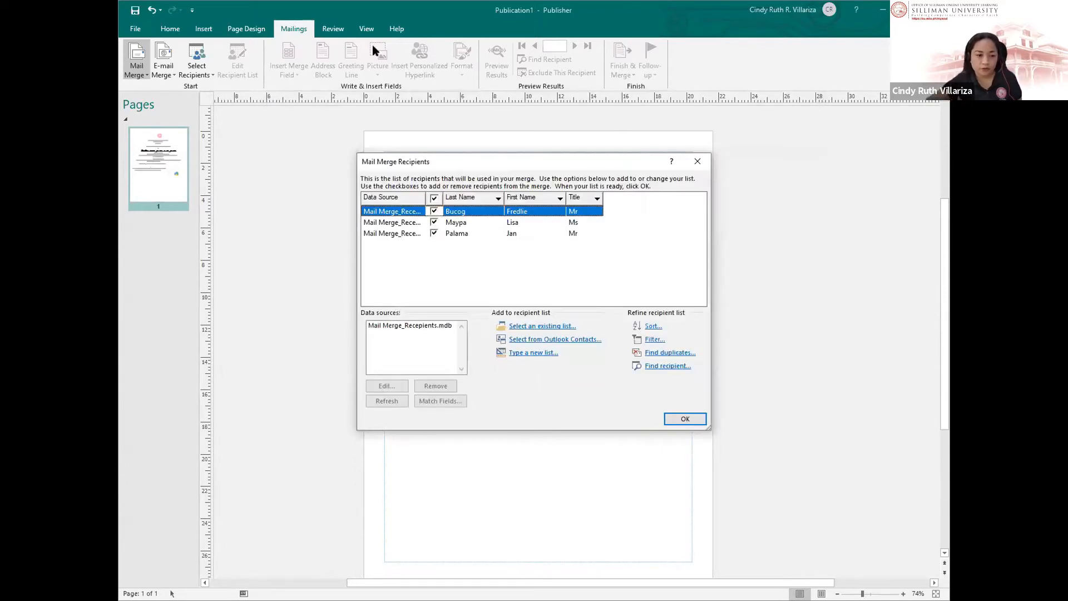
pyautogui.moveTo(491, 168); pyautogui.dragTo(528, 100)
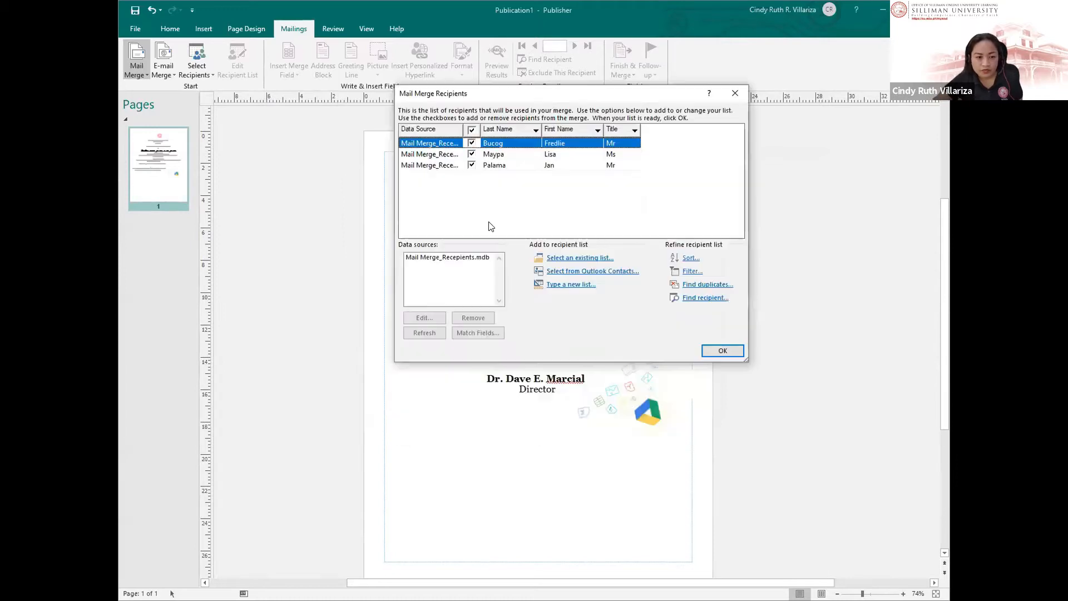
pyautogui.click(446, 261)
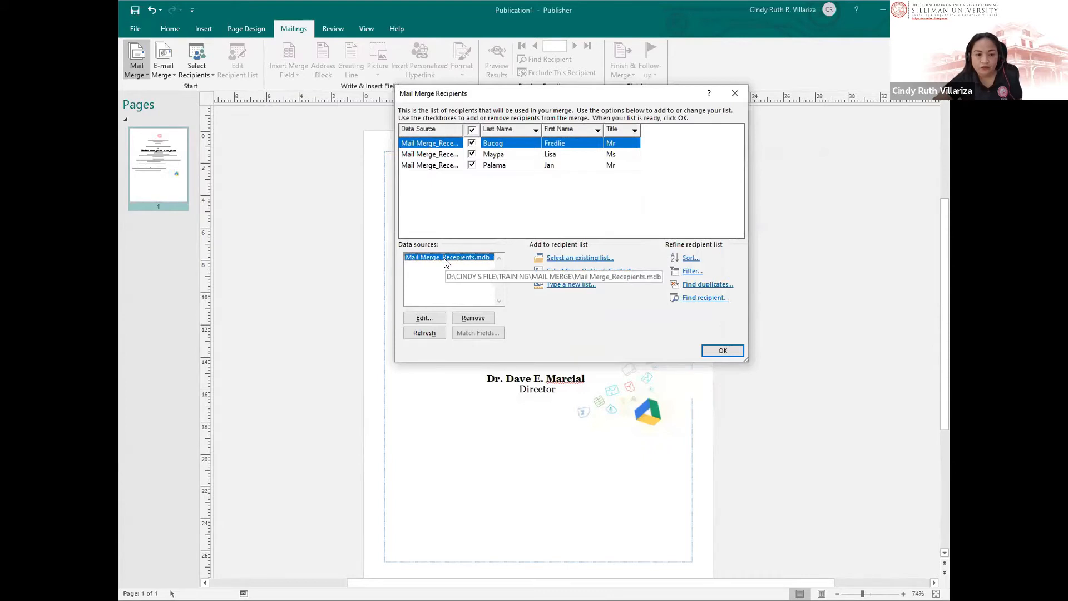
pyautogui.click(520, 167)
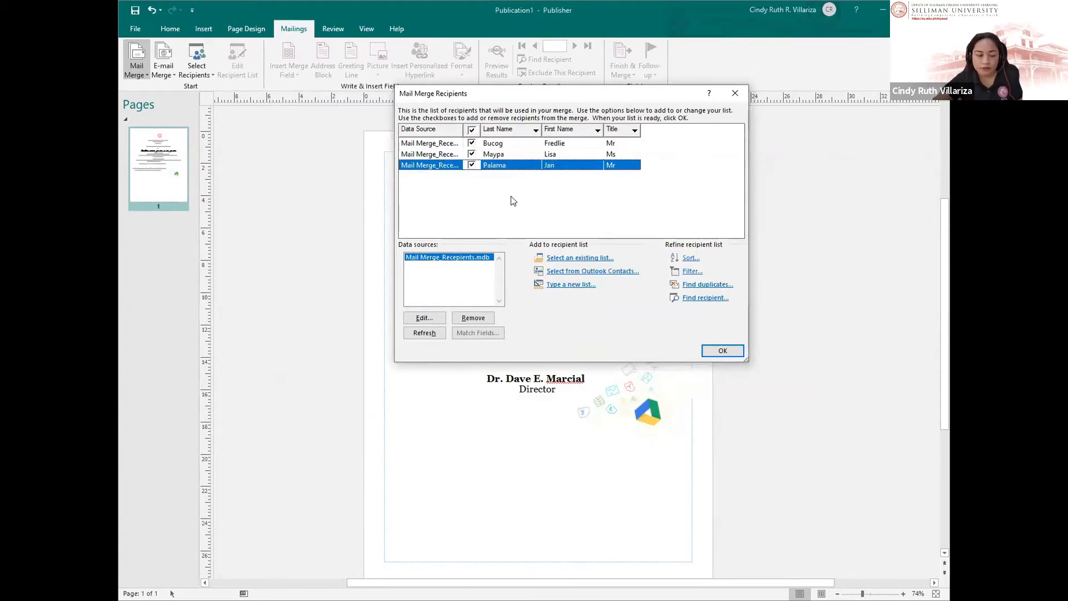
pyautogui.click(421, 320)
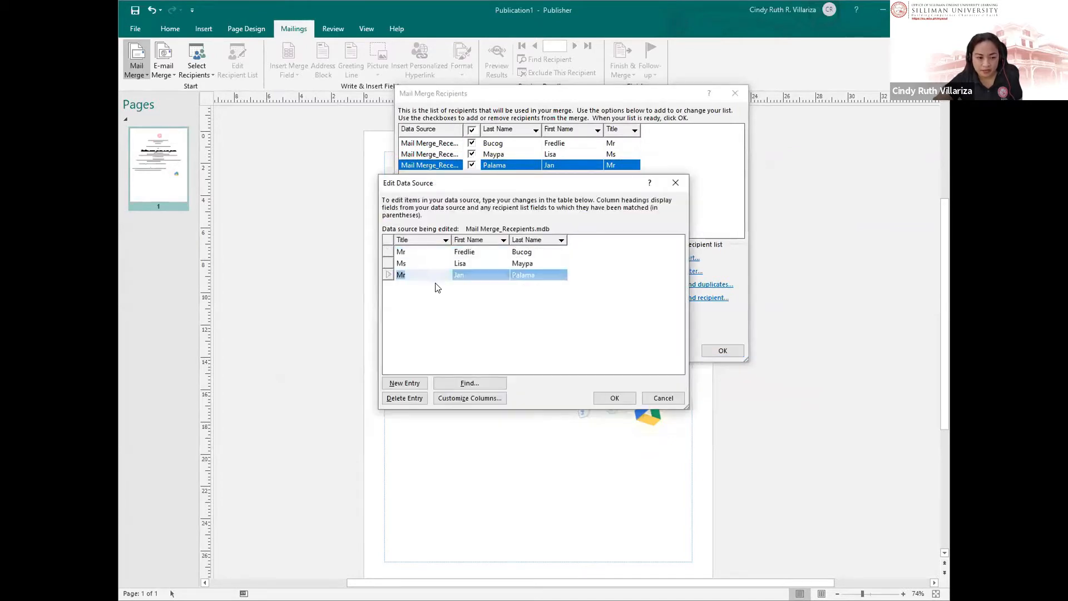
# Step: Add a fourth recipient titled Mr. with first and last name, and save the changes
pyautogui.click(516, 276)
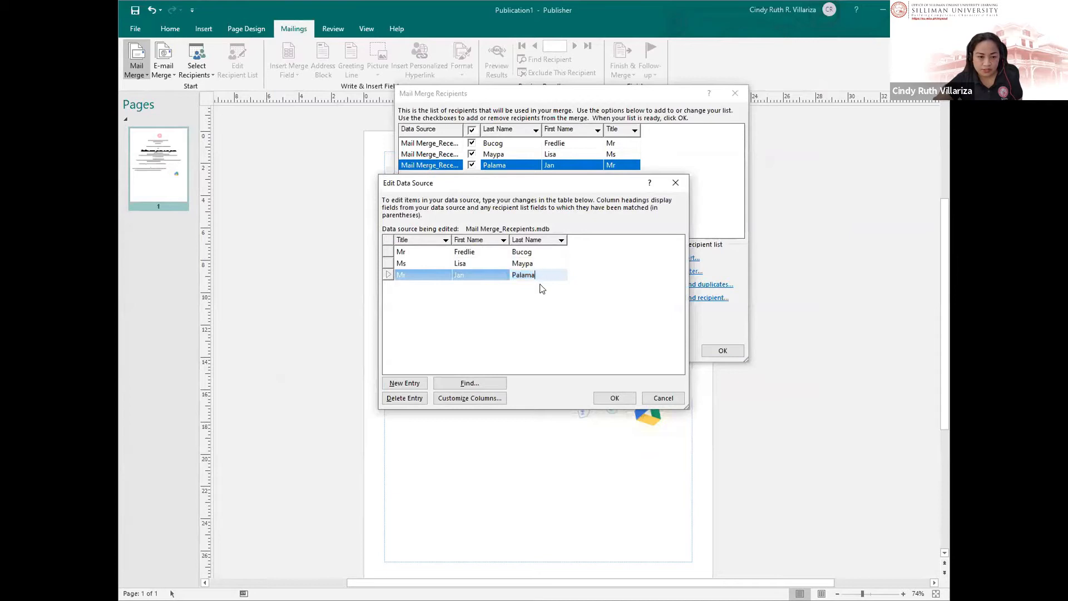
pyautogui.press('Tab')
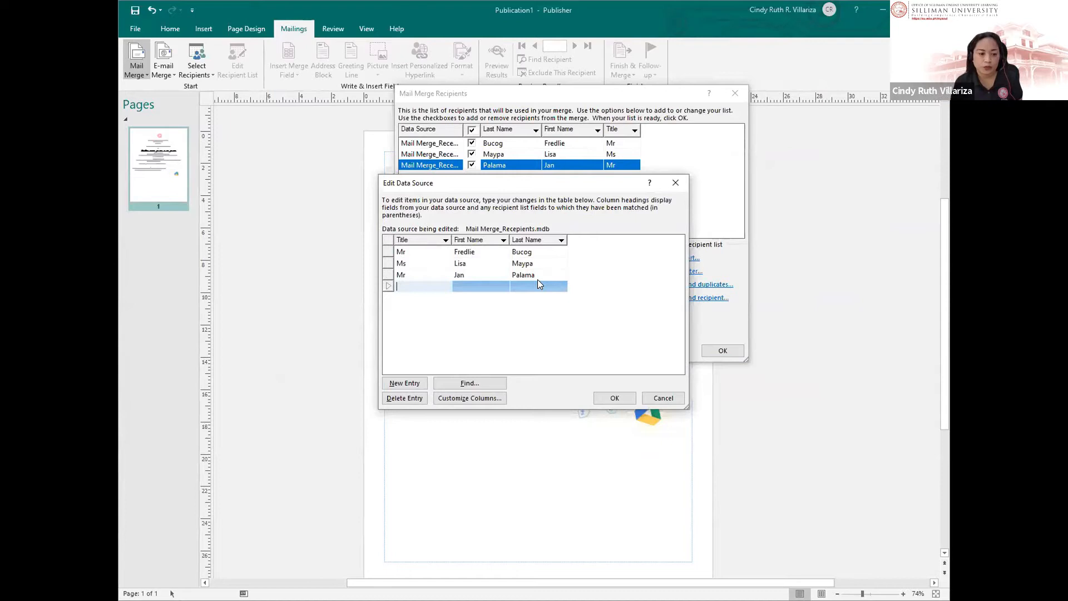
pyautogui.write('Mr.')
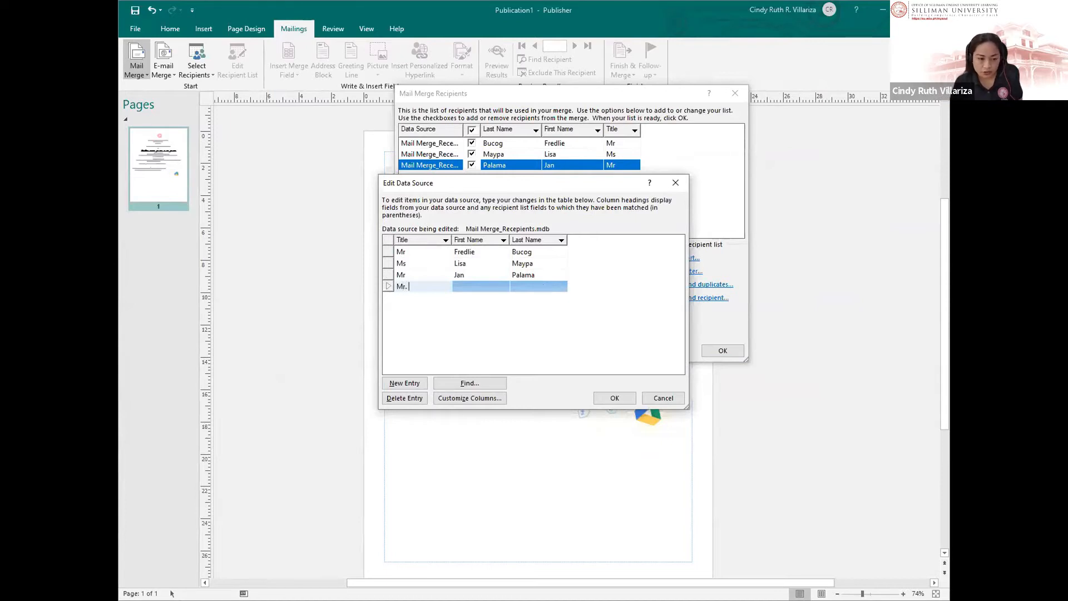
pyautogui.press('Tab')
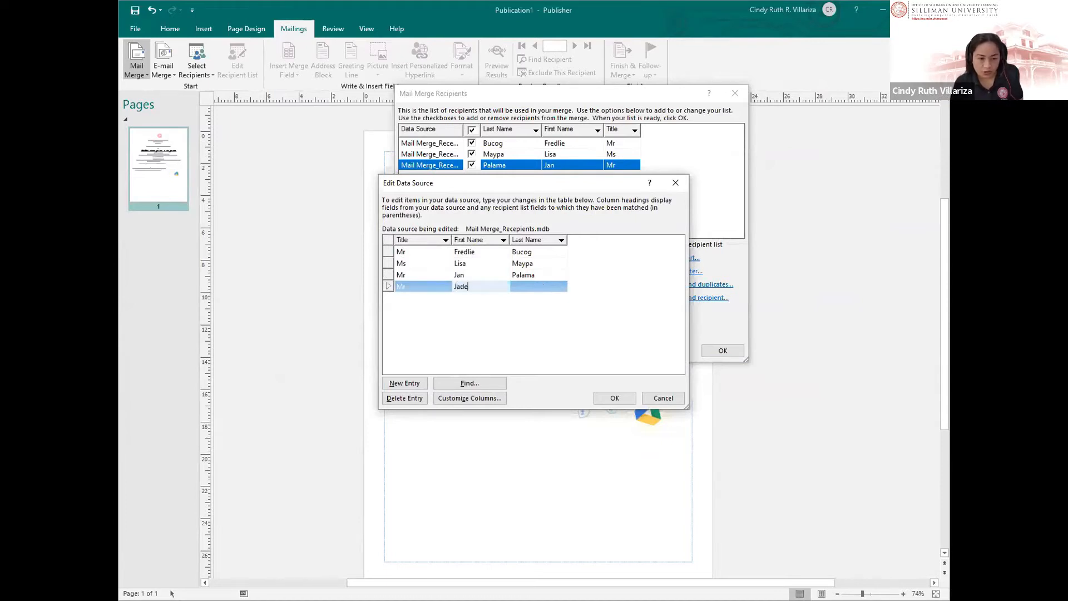
pyautogui.press('Tab')
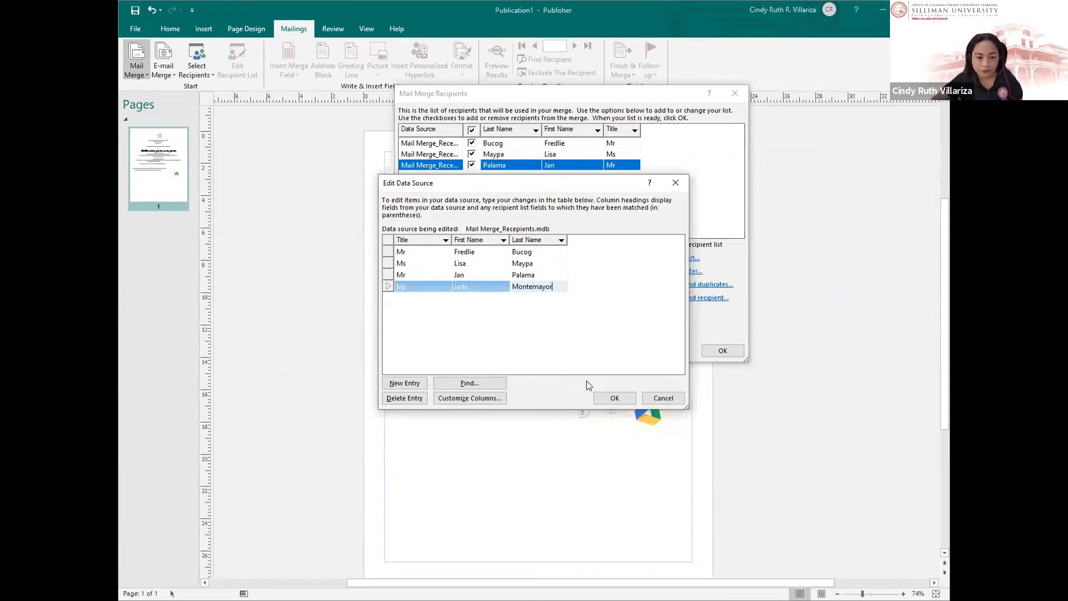
pyautogui.click(611, 398)
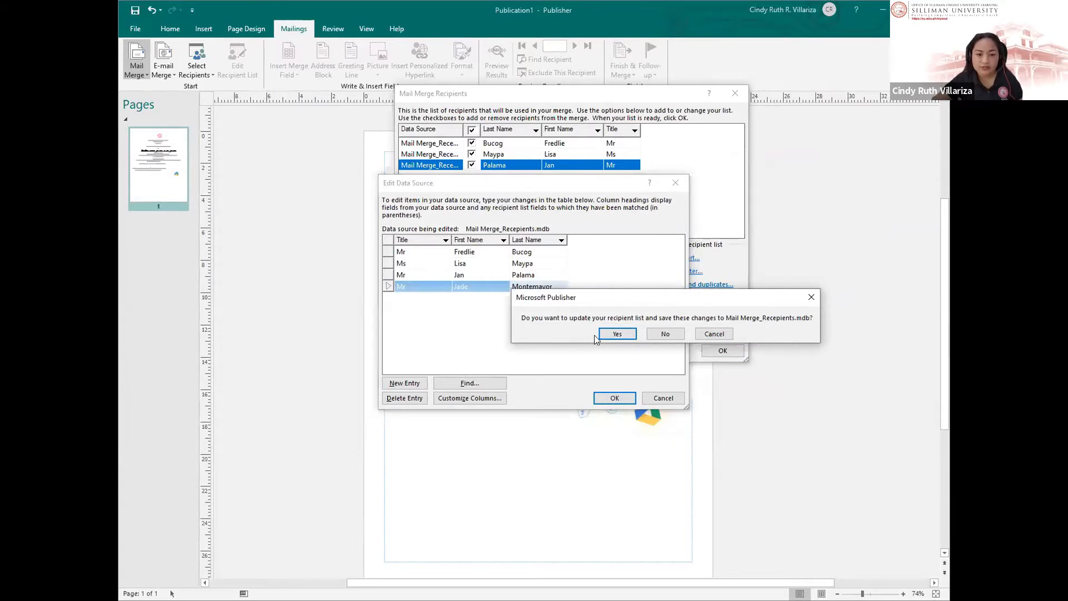
pyautogui.click(614, 334)
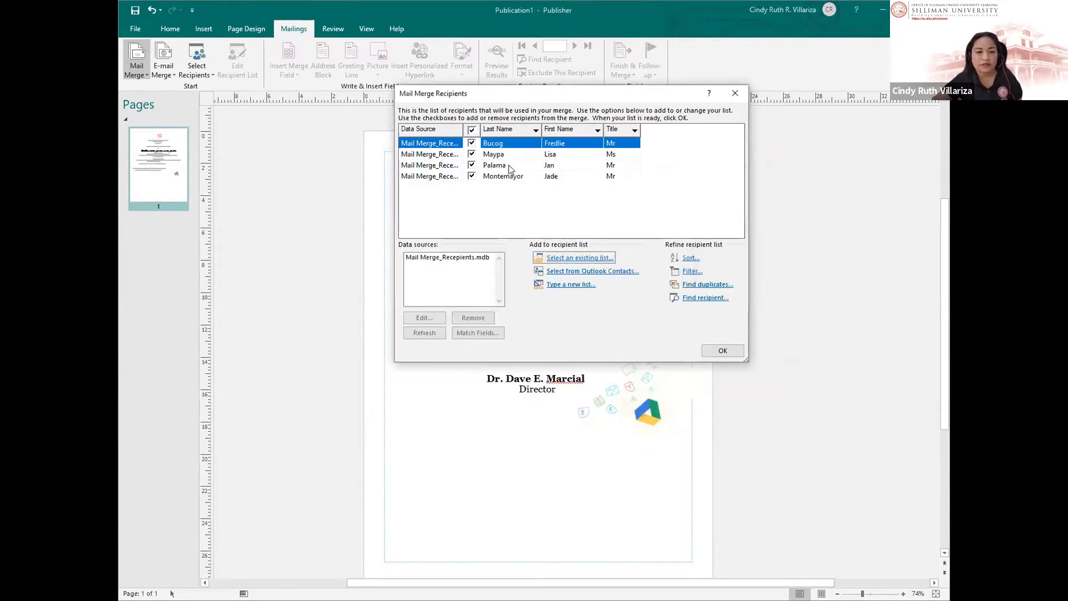
# Step: Close the recipient list and delete the «MrMs» «First_Name» «Last_Name» line from the certificate
pyautogui.press('Up')
pyautogui.press('Up')
pyautogui.press('Up')
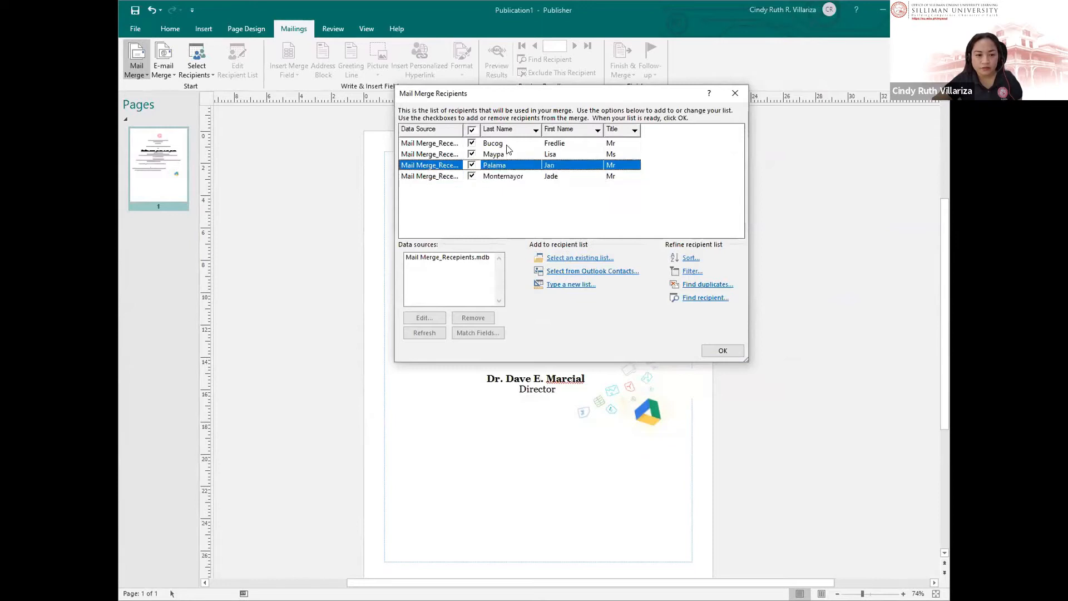
pyautogui.click(714, 353)
pyautogui.click(446, 268)
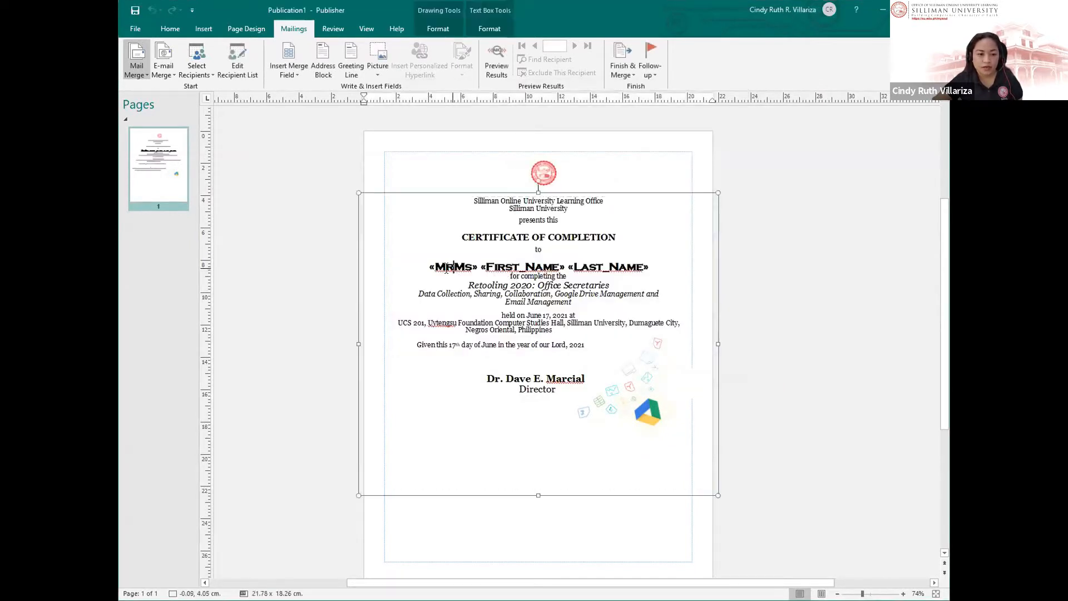
pyautogui.tripleClick(490, 265)
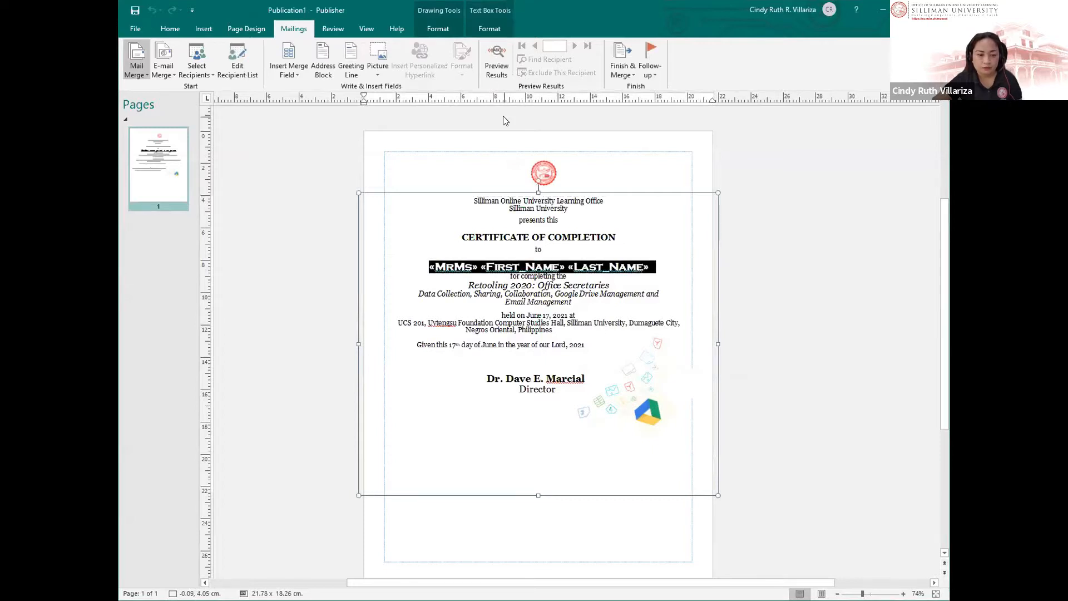
pyautogui.press('Delete')
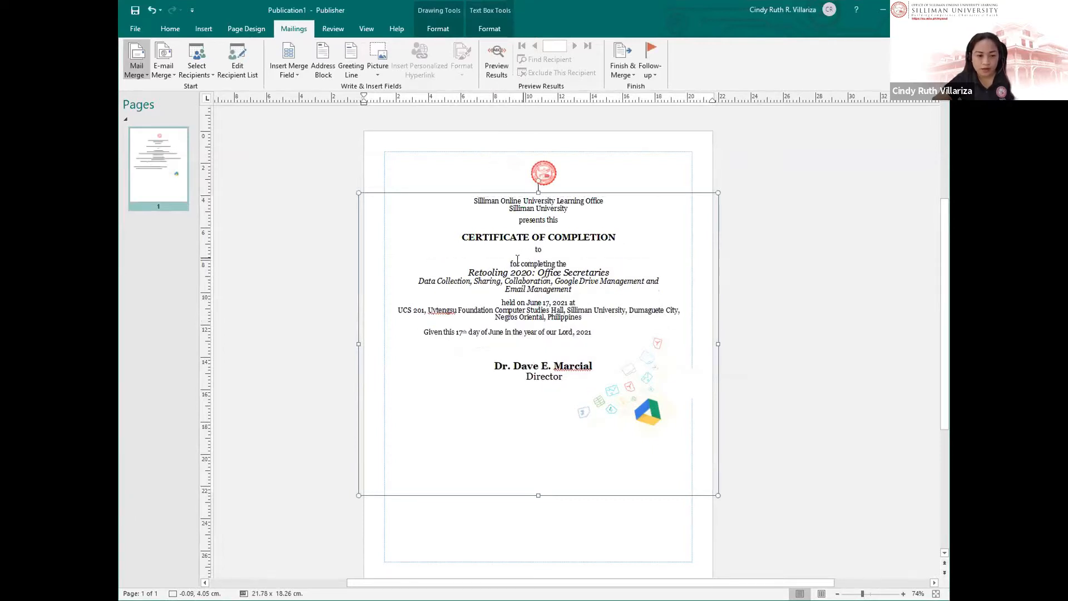
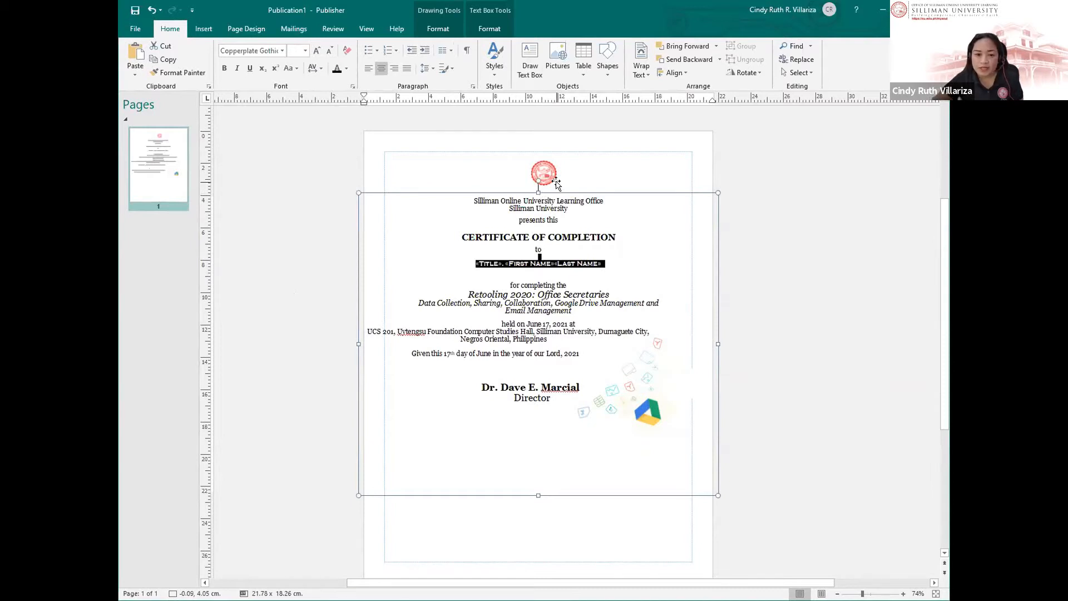
# Step: Set the Title/First/Last Name merge-field line to 22 pt so it fits on one line
pyautogui.press('Down')
pyautogui.moveTo(611, 259); pyautogui.dragTo(476, 263)
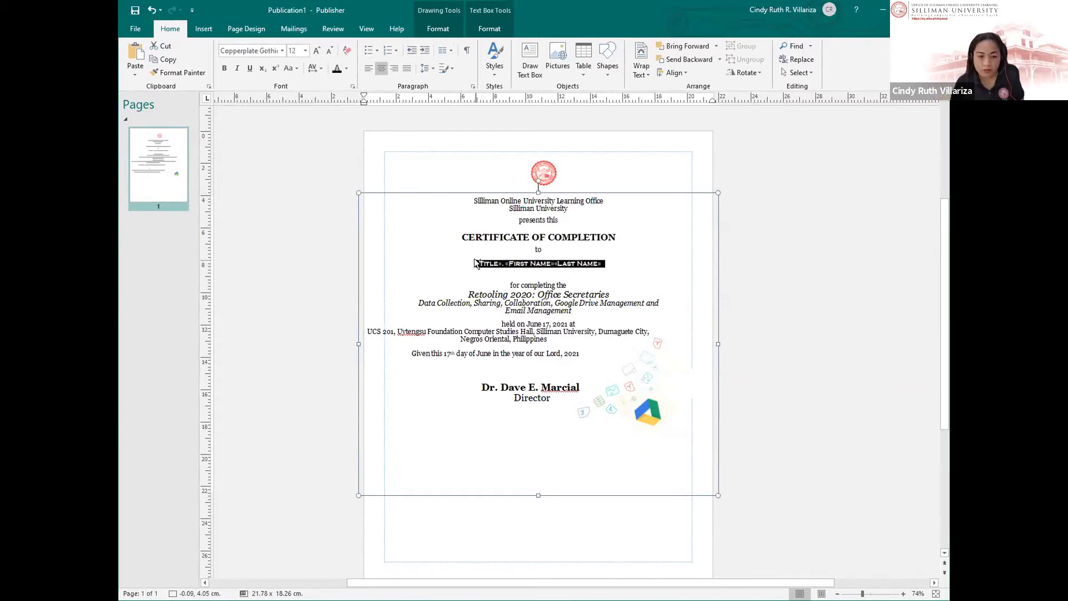
pyautogui.hotkey('ctrl', ']')
pyautogui.hotkey('ctrl', ']')
pyautogui.hotkey('ctrl', ']')
pyautogui.hotkey('ctrl', ']')
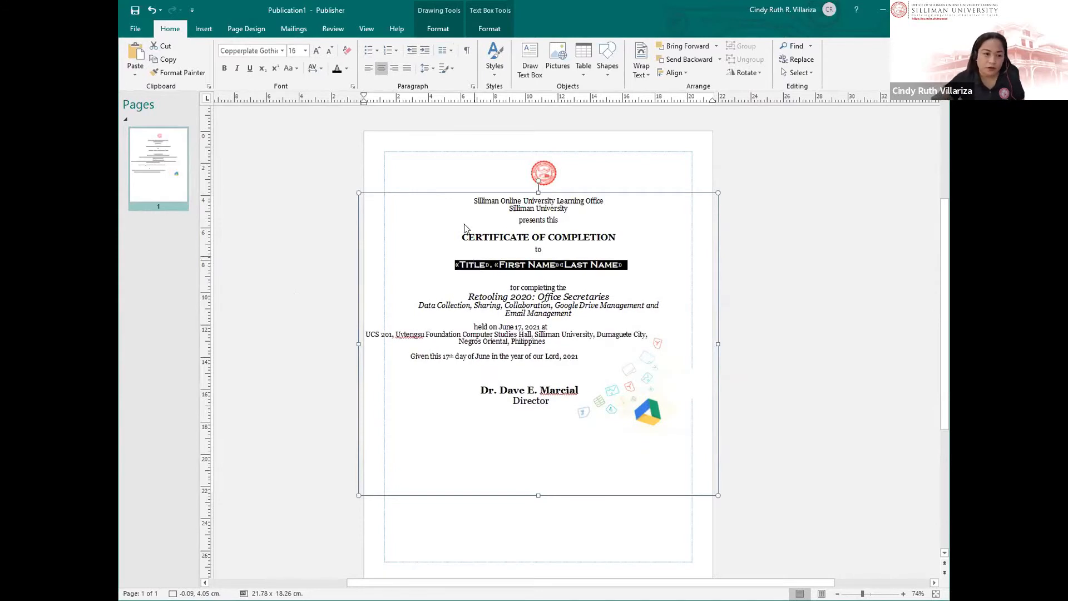
pyautogui.click(304, 50)
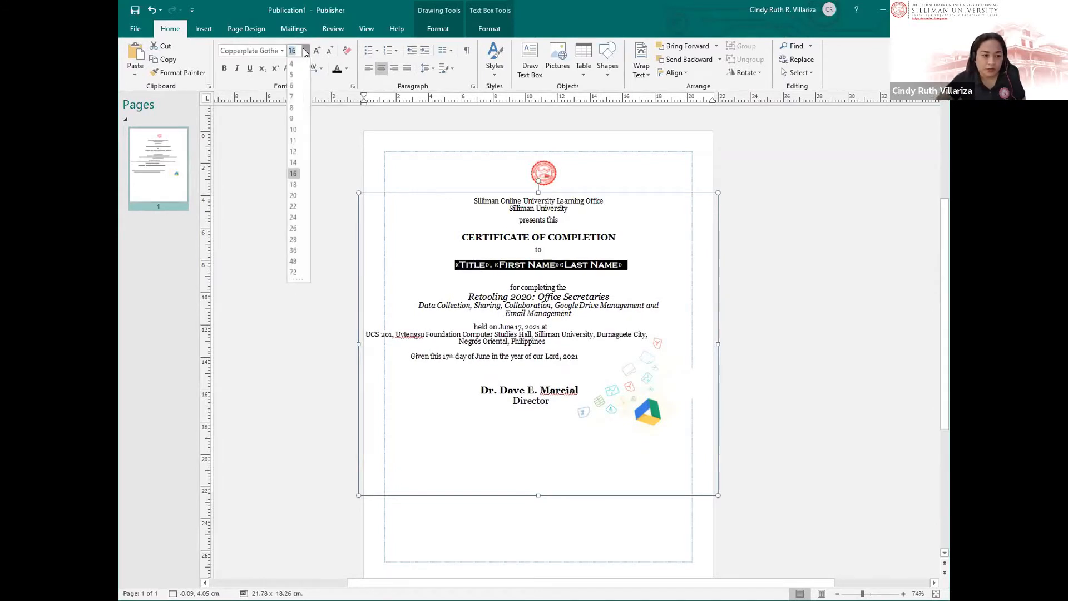
pyautogui.click(293, 251)
pyautogui.click(305, 51)
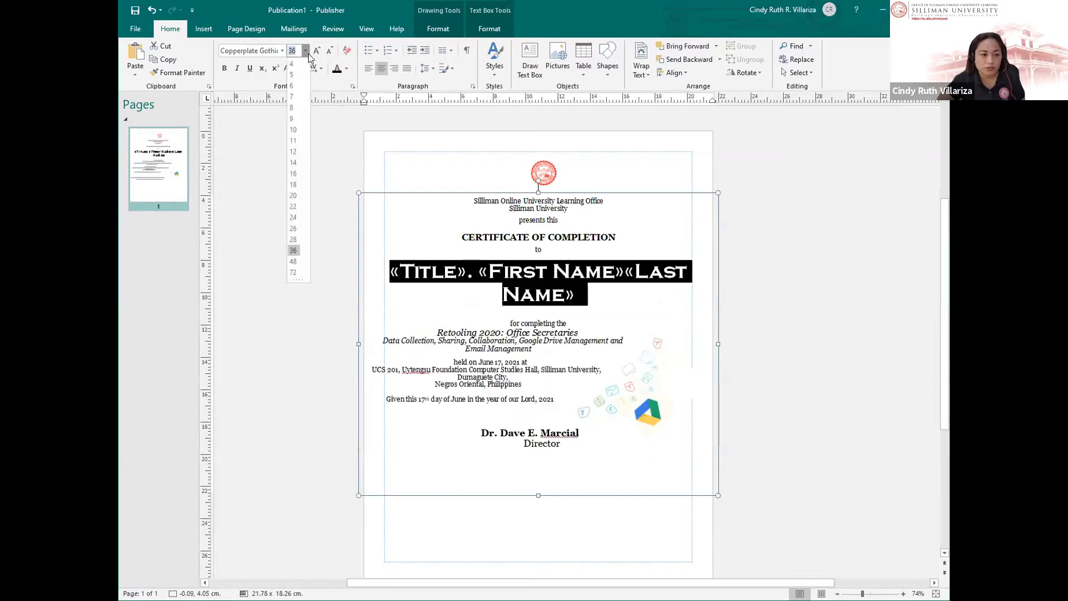
pyautogui.click(292, 229)
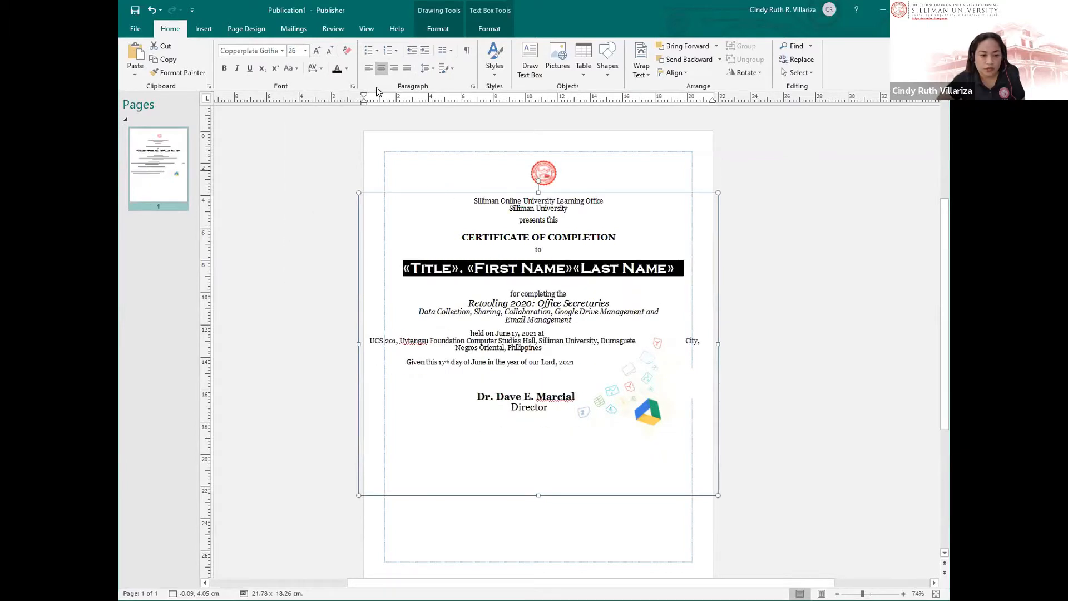
pyautogui.click(295, 50)
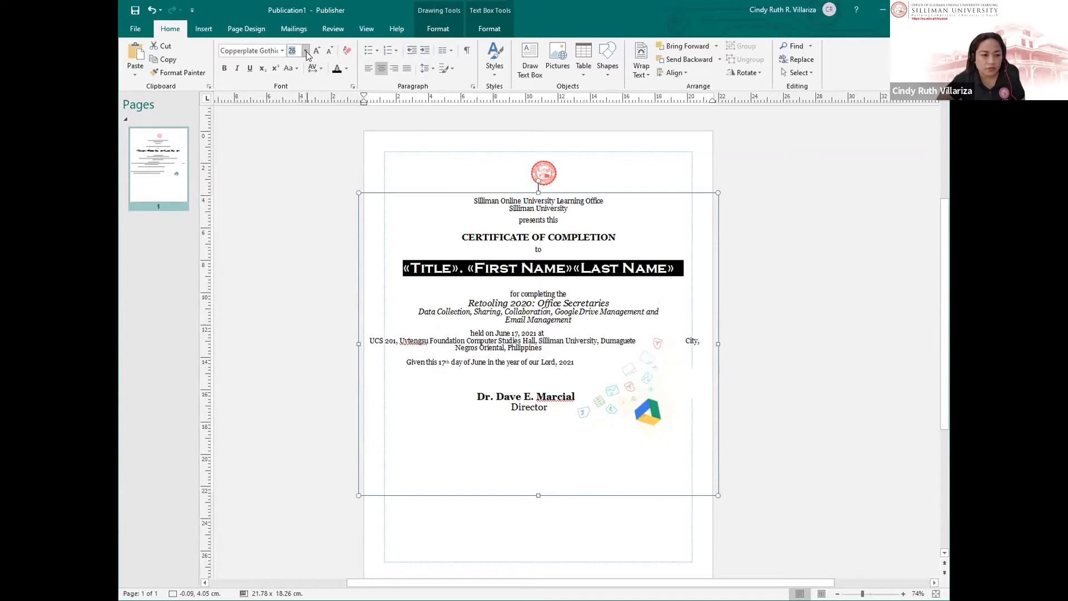
pyautogui.click(304, 51)
pyautogui.click(293, 207)
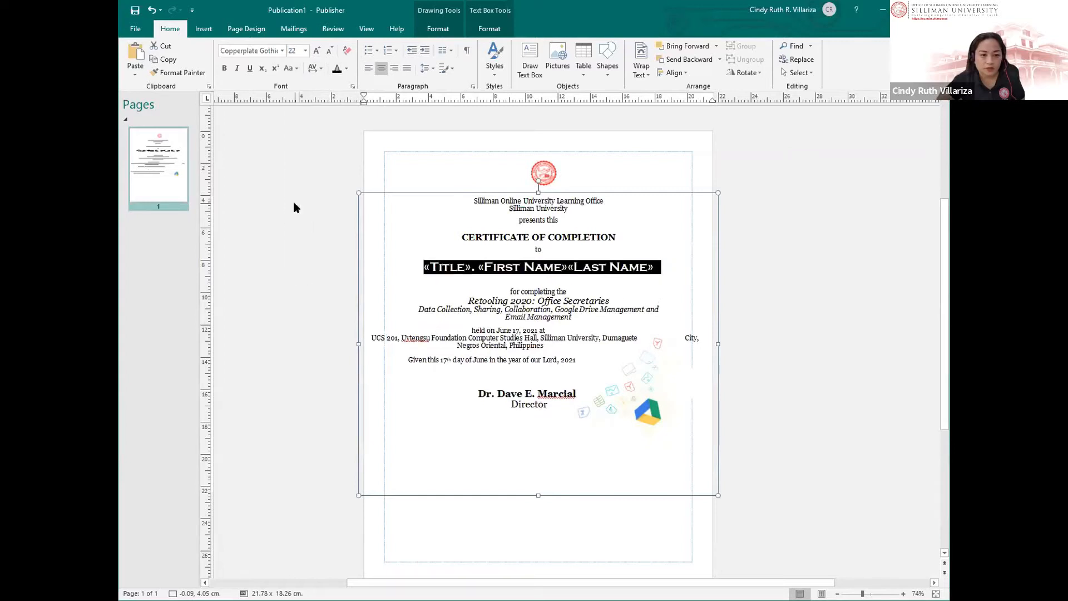
pyautogui.click(499, 287)
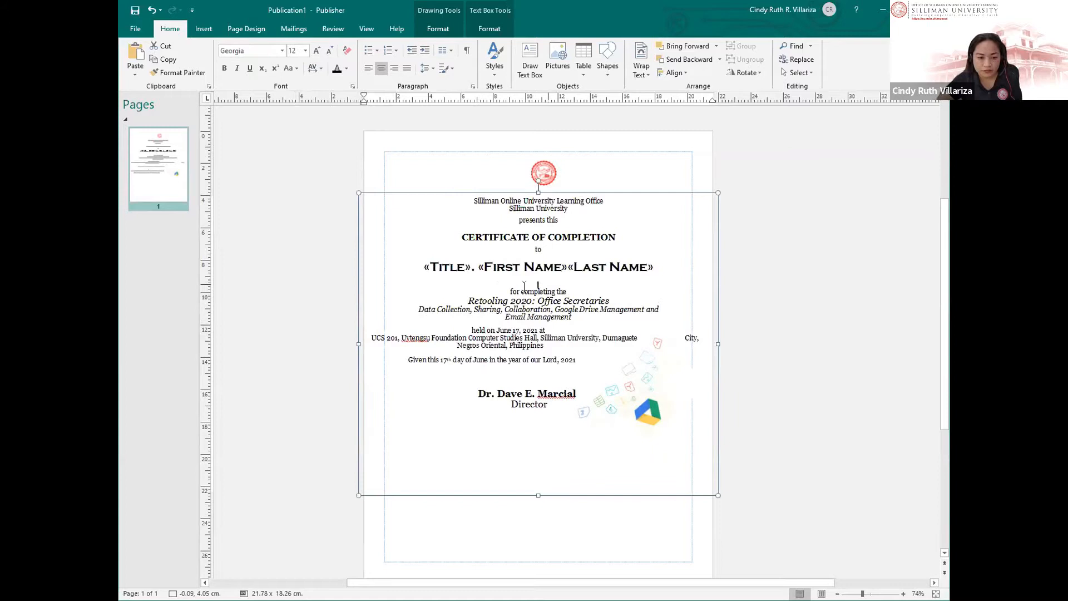
# Step: Move the Google Drive graphic slightly lower on the certificate
pyautogui.click(644, 361)
pyautogui.moveTo(645, 362); pyautogui.dragTo(641, 377)
pyautogui.click(415, 239)
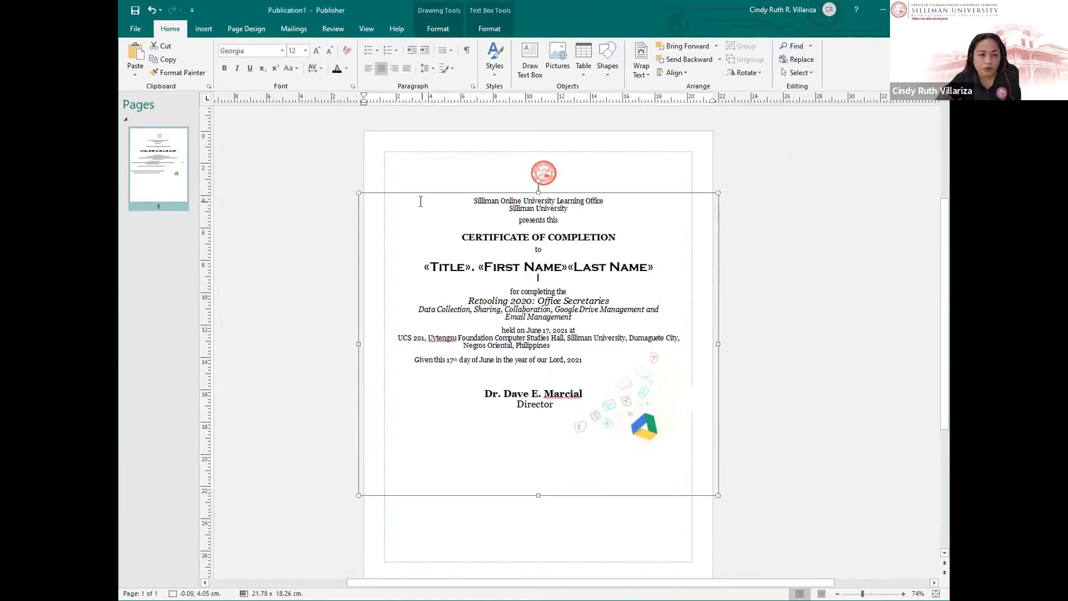
# Step: Delete the empty line below the name merge fields
pyautogui.click(294, 29)
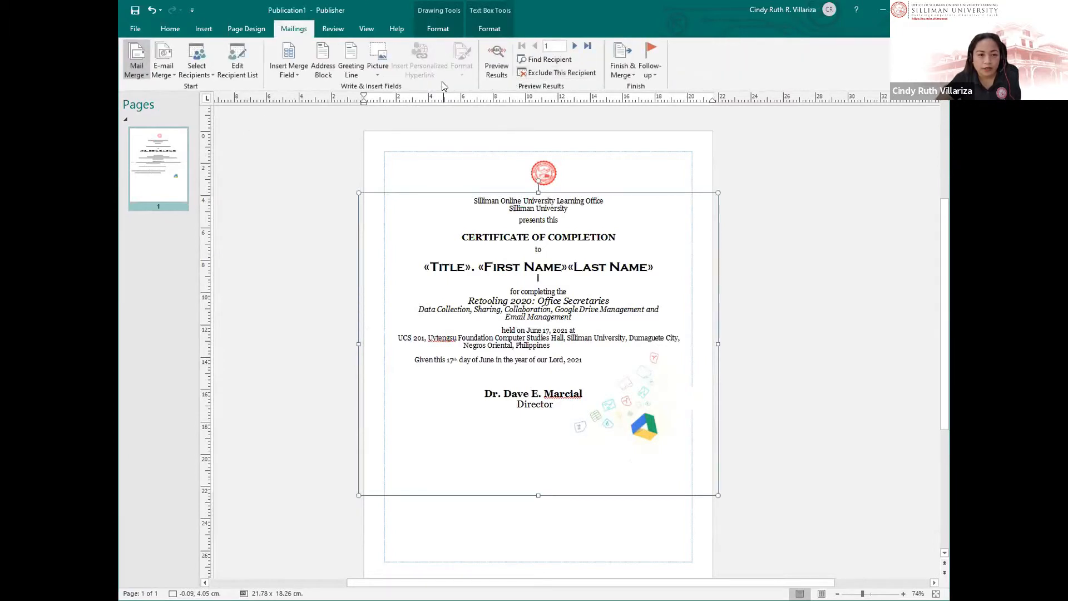
pyautogui.press('BackSpace')
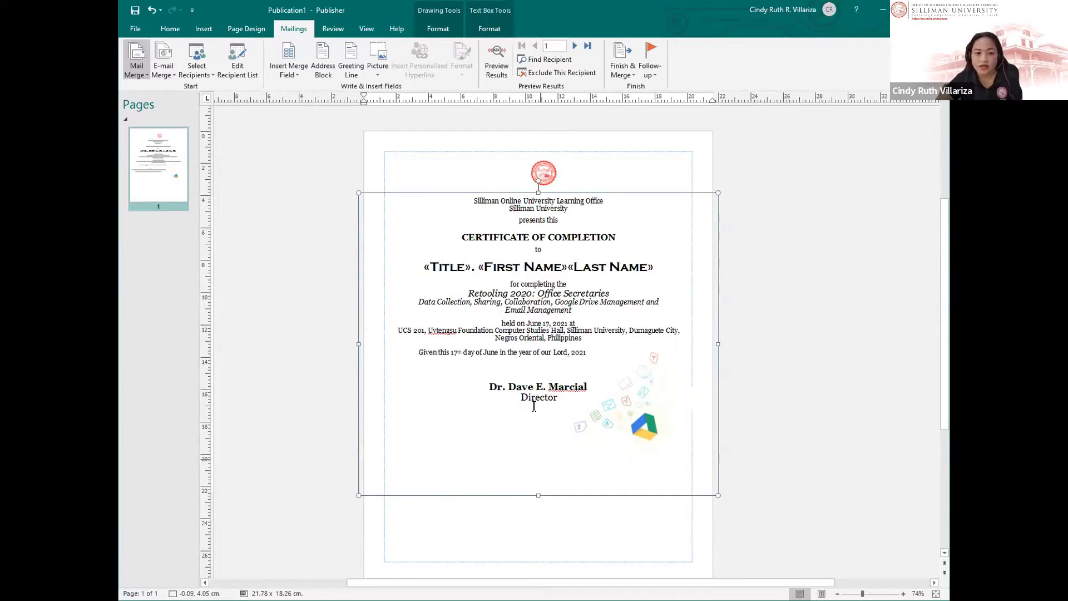
pyautogui.click(513, 265)
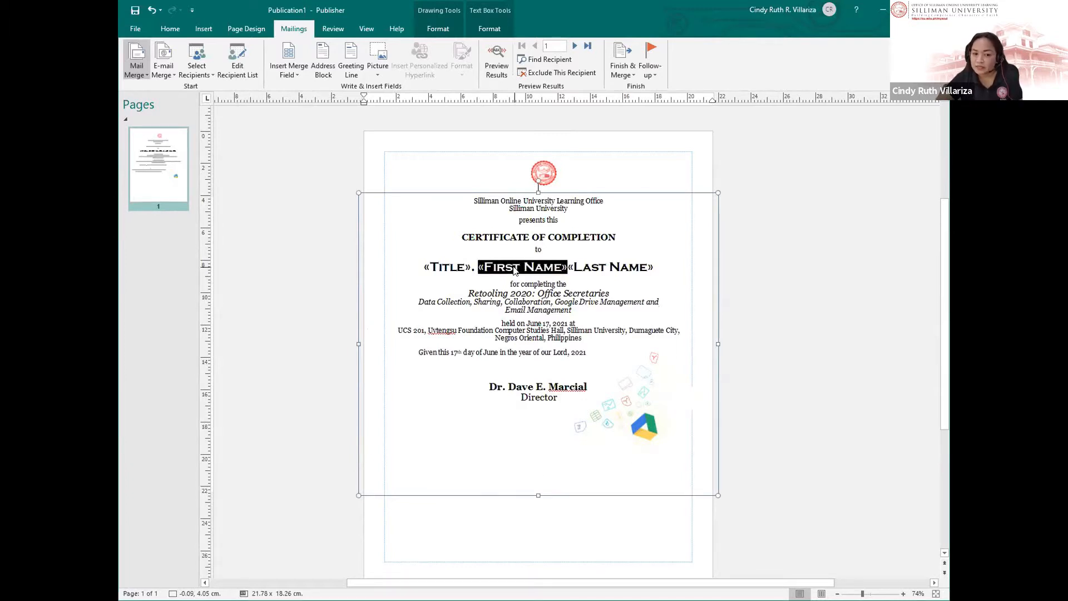
pyautogui.click(424, 240)
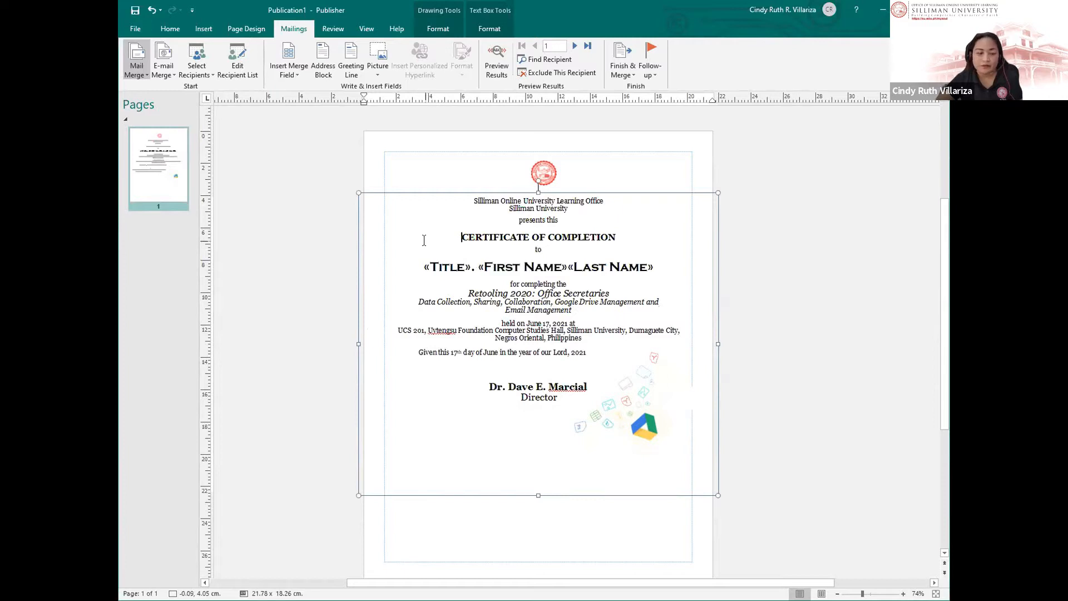
# Step: Preview the merged results and step through recipients 1 to 4
pyautogui.click(497, 61)
pyautogui.click(483, 267)
pyautogui.click(425, 266)
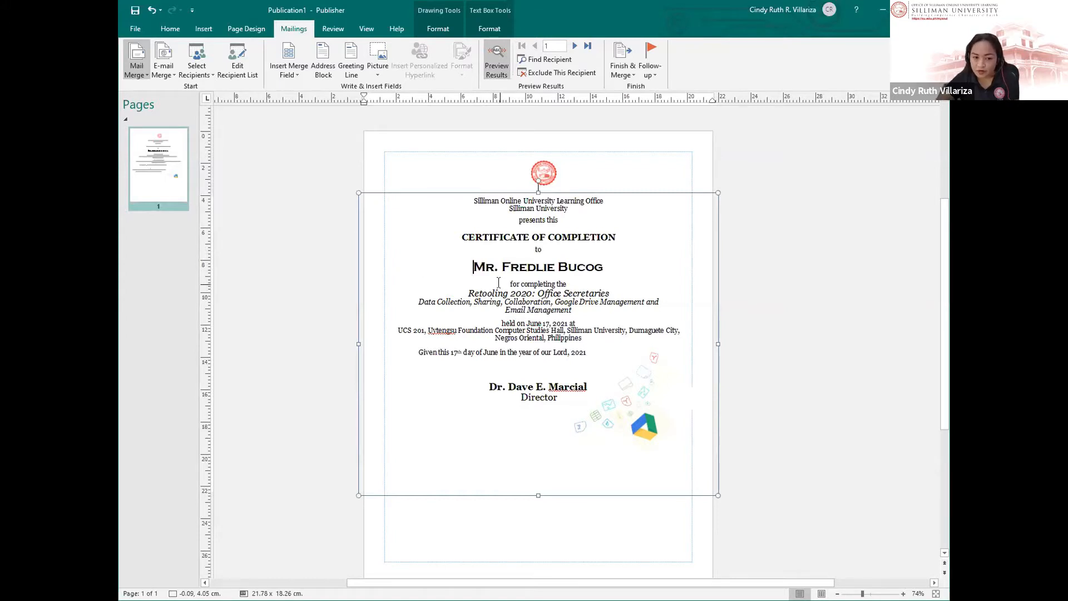
pyautogui.click(574, 47)
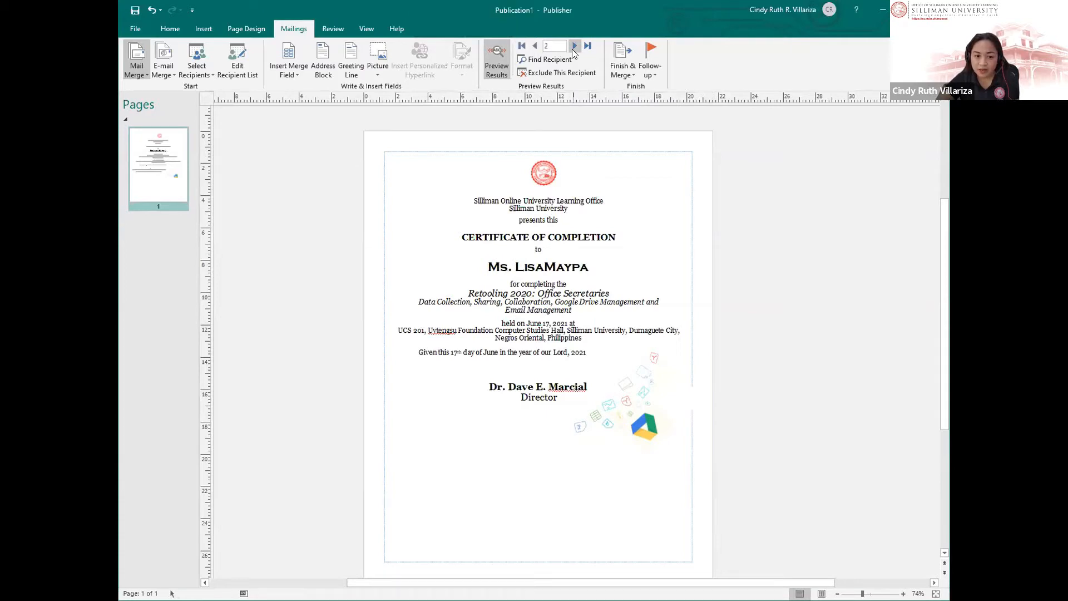
pyautogui.click(574, 46)
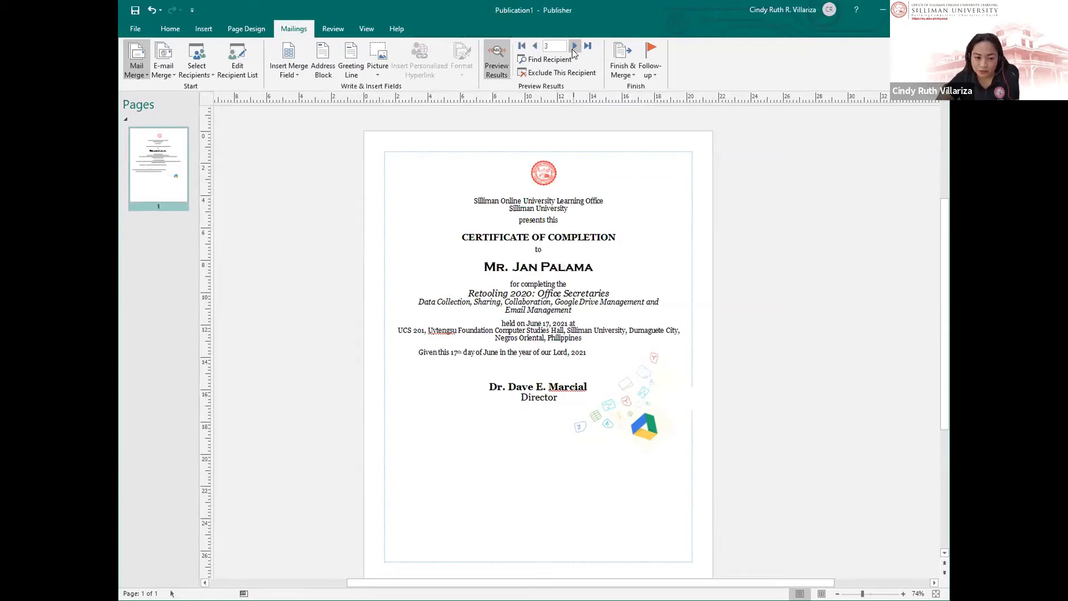
pyautogui.click(574, 46)
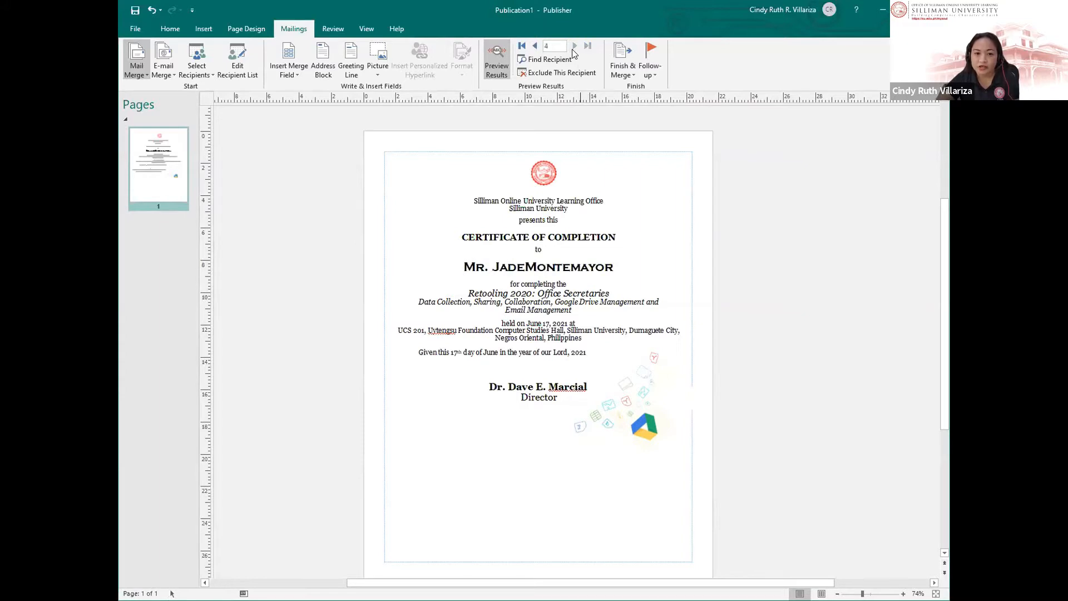
# Step: Check the fourth recipient's previewed title and full name on the name line
pyautogui.click(489, 228)
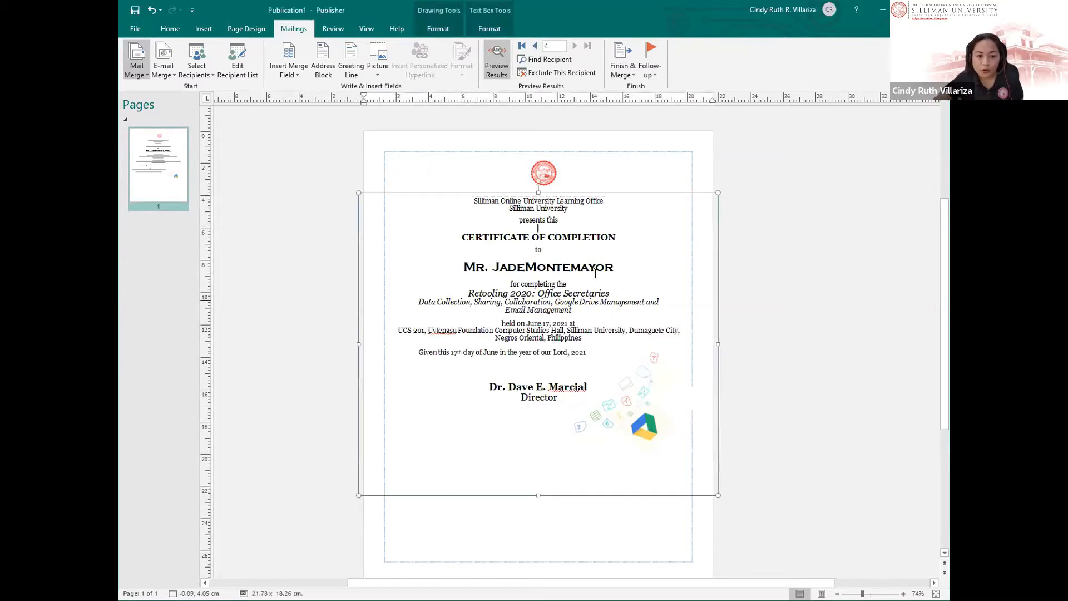
pyautogui.doubleClick(573, 268)
pyautogui.click(489, 267)
pyautogui.click(609, 266)
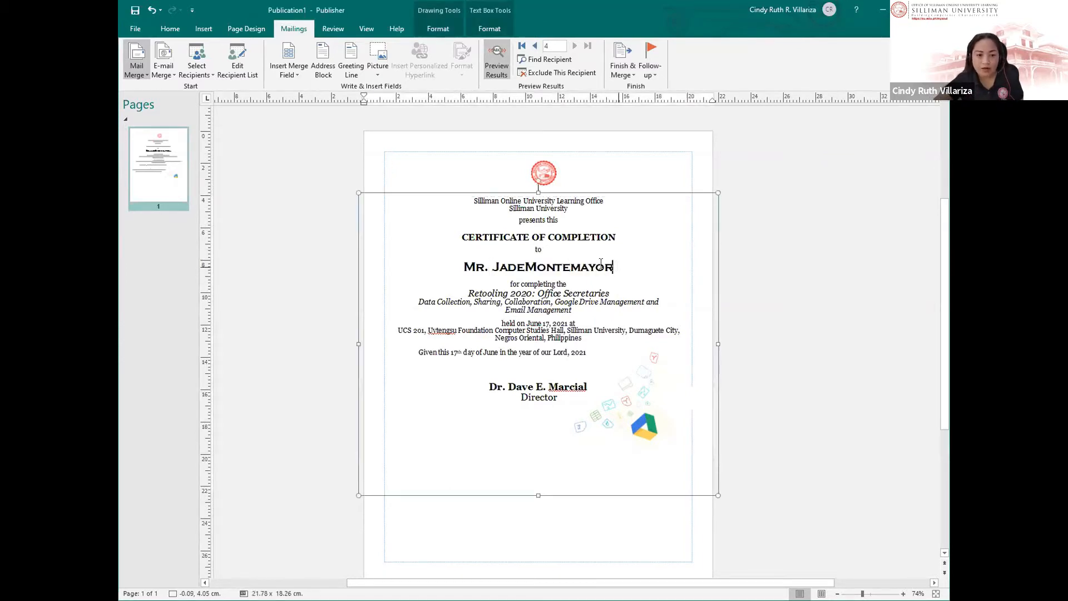
pyautogui.moveTo(601, 264); pyautogui.dragTo(482, 267)
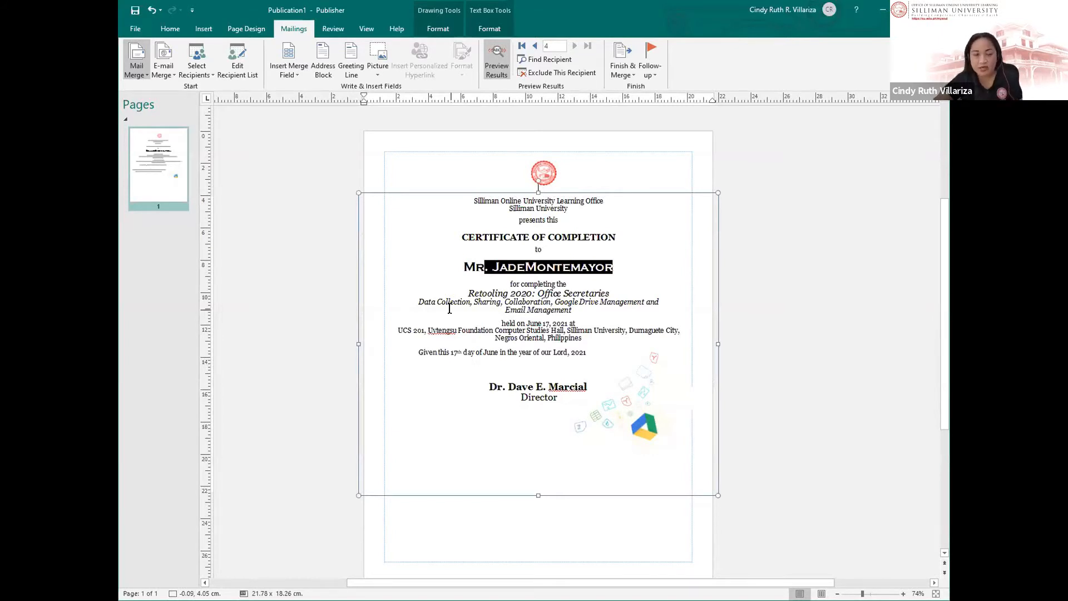
pyautogui.click(508, 288)
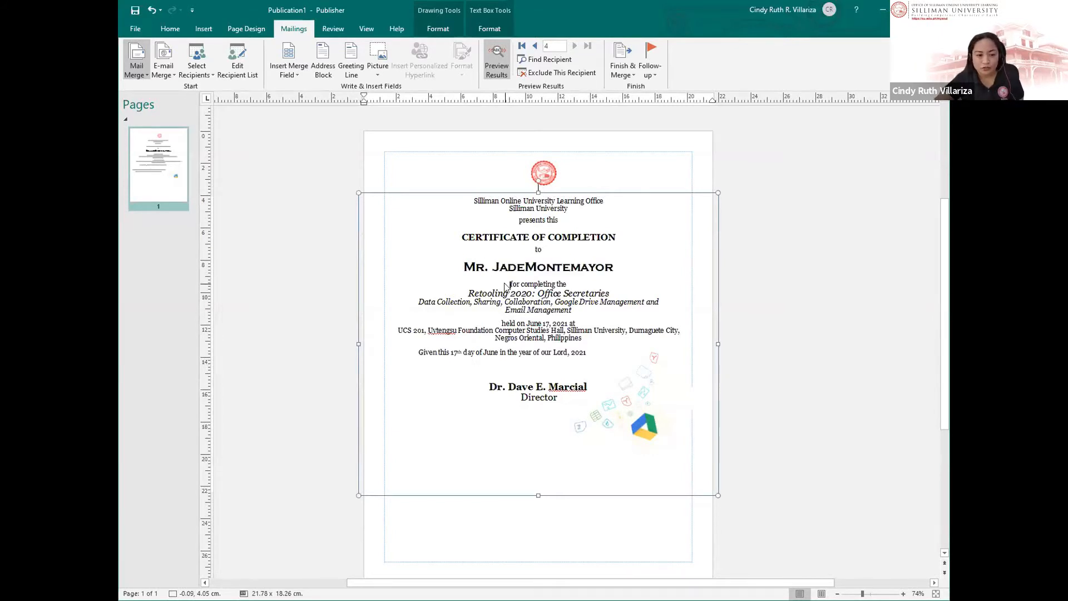
pyautogui.click(621, 74)
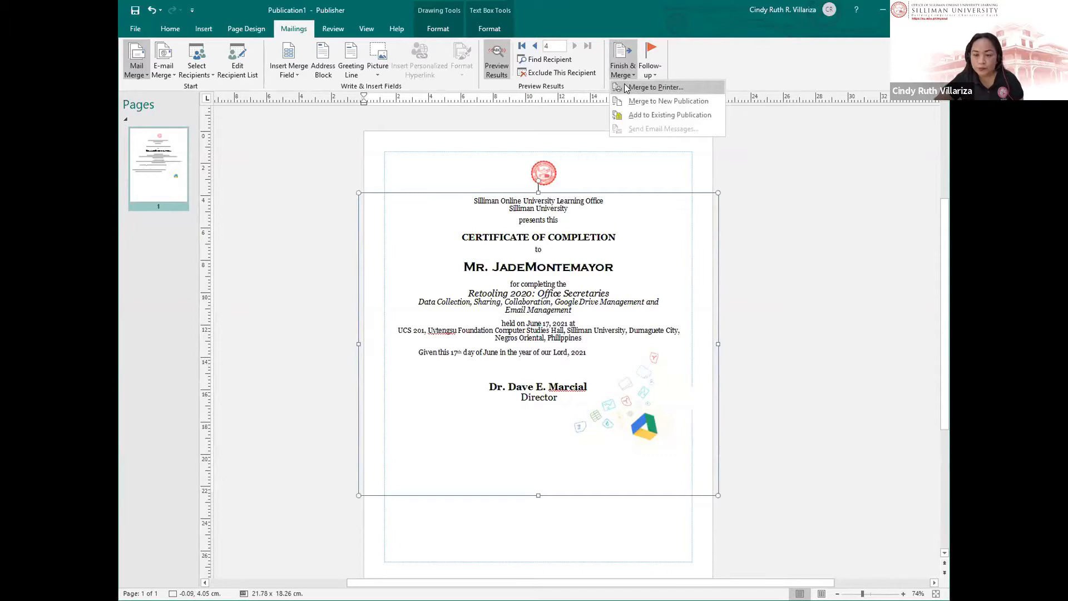
pyautogui.click(624, 85)
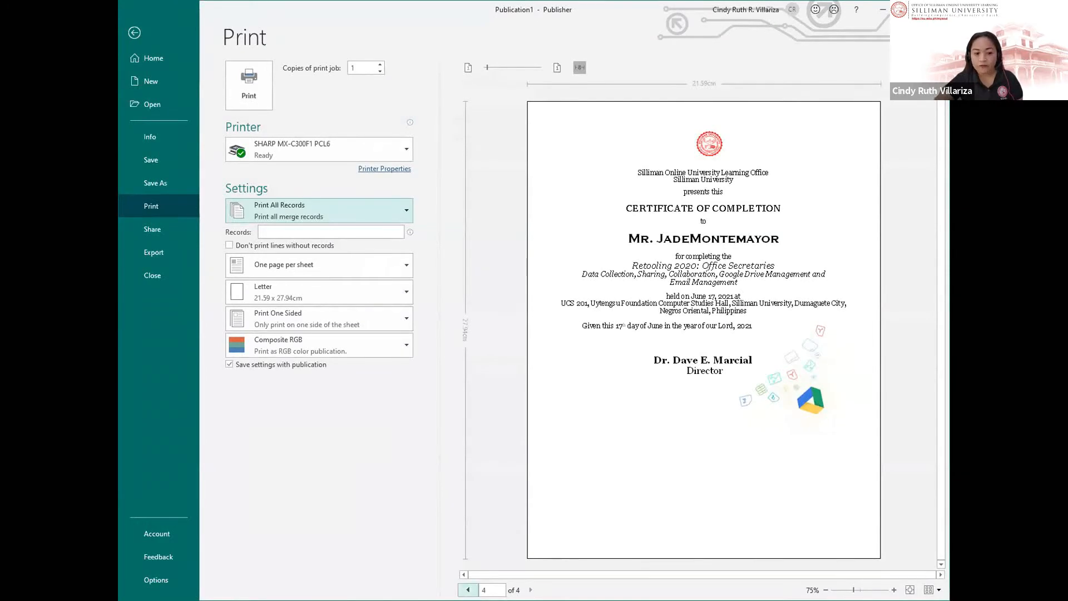
pyautogui.press('Escape')
pyautogui.hotkey('ctrl', 'p')
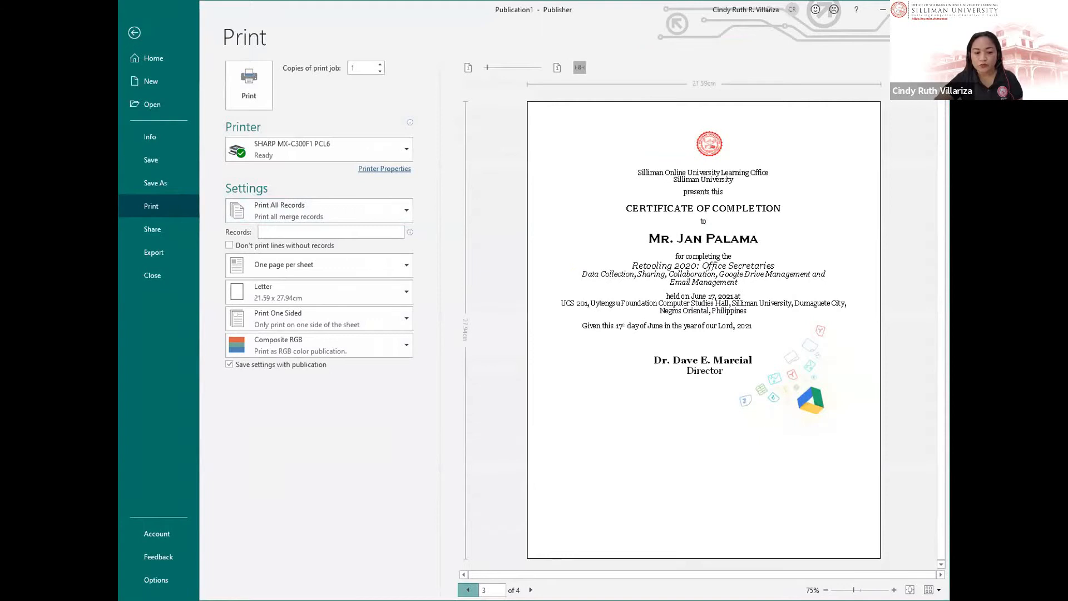
pyautogui.click(468, 589)
pyautogui.click(468, 589)
pyautogui.click(531, 589)
pyautogui.click(530, 589)
pyautogui.click(531, 590)
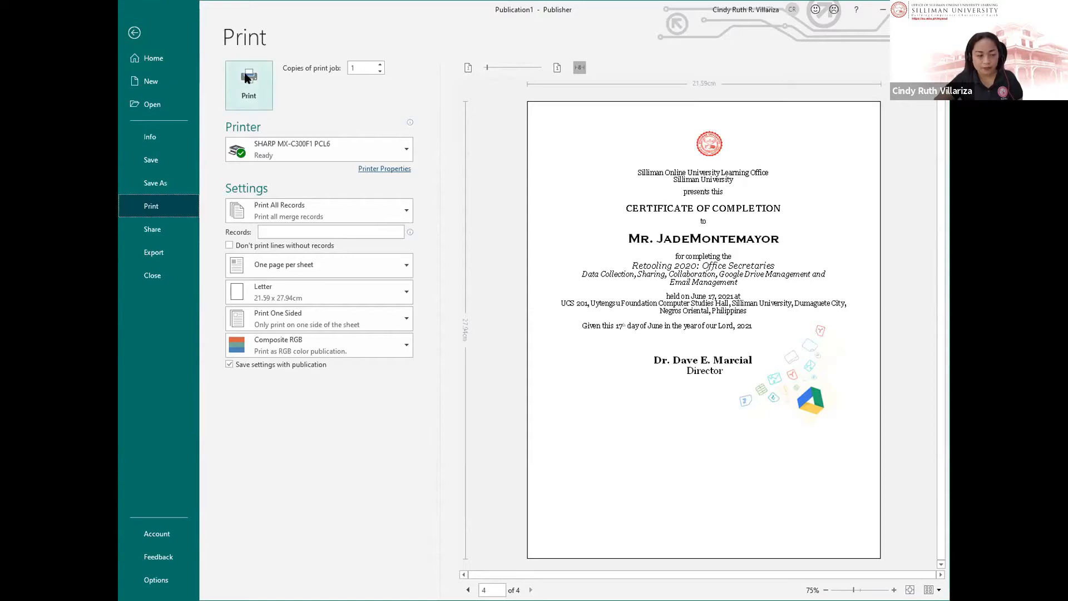
pyautogui.click(135, 33)
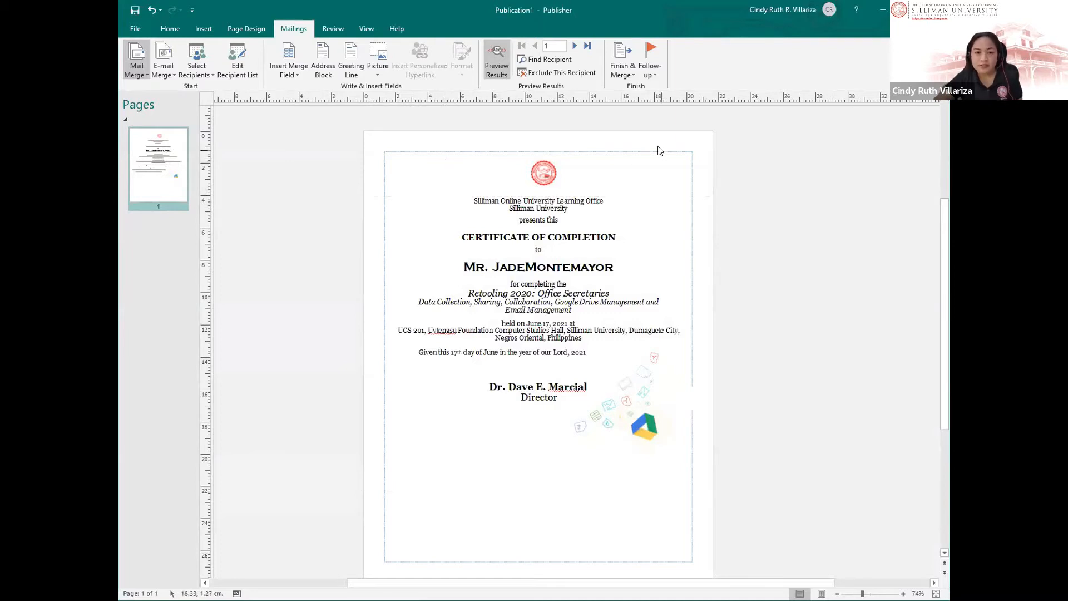
# Step: Use Finish & Merge to merge the certificates to a new publication
pyautogui.click(623, 75)
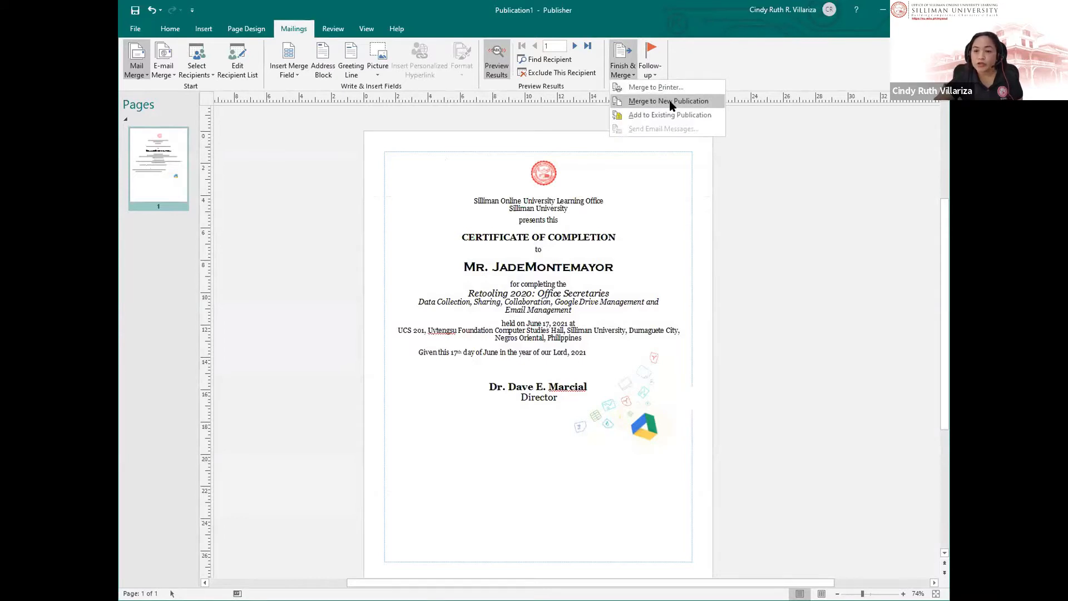
pyautogui.click(670, 103)
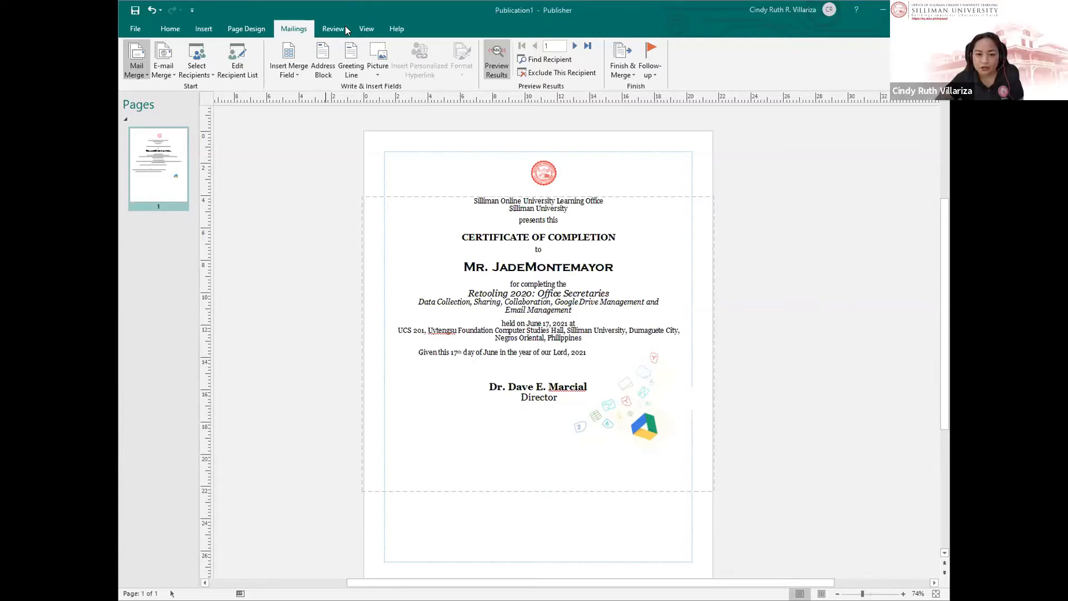
# Step: Put a space between the First Name and Last Name fields, recheck the preview, and select the held-on date
pyautogui.click(541, 360)
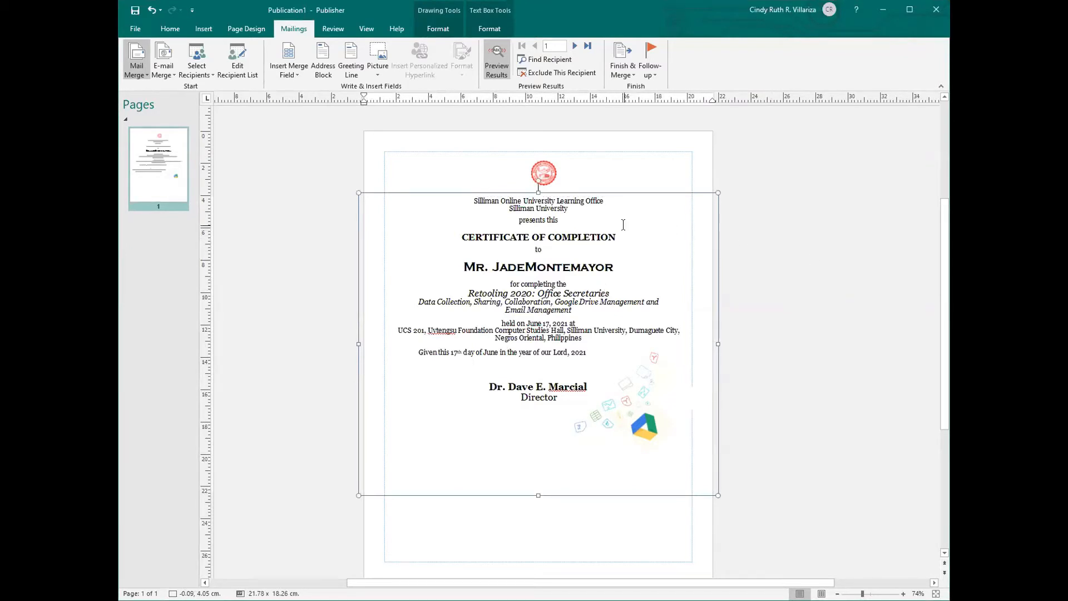
pyautogui.click(524, 268)
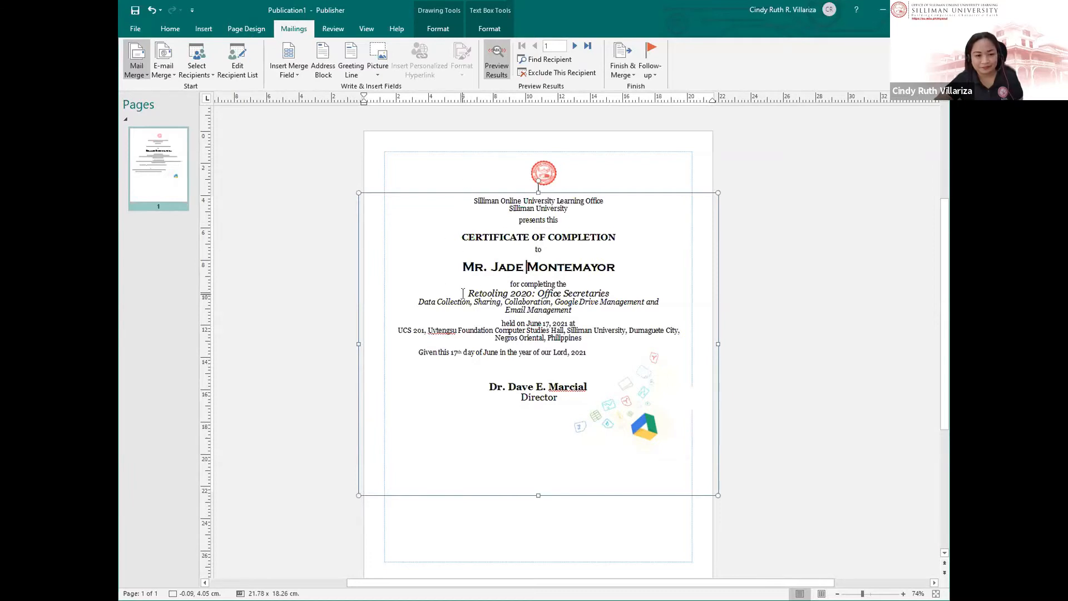
pyautogui.click(496, 62)
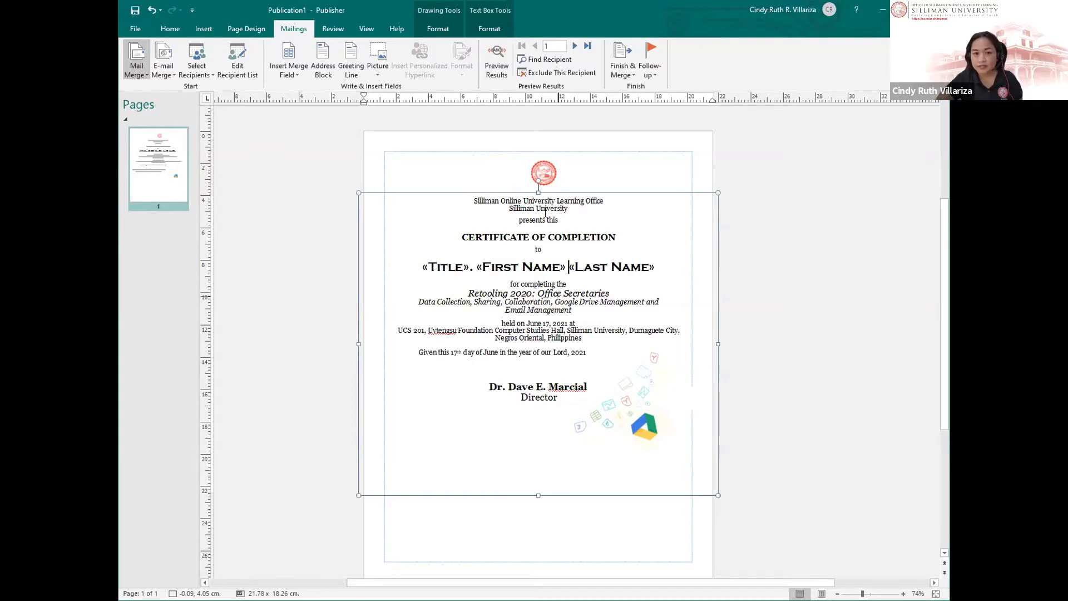
pyautogui.click(497, 61)
pyautogui.click(496, 61)
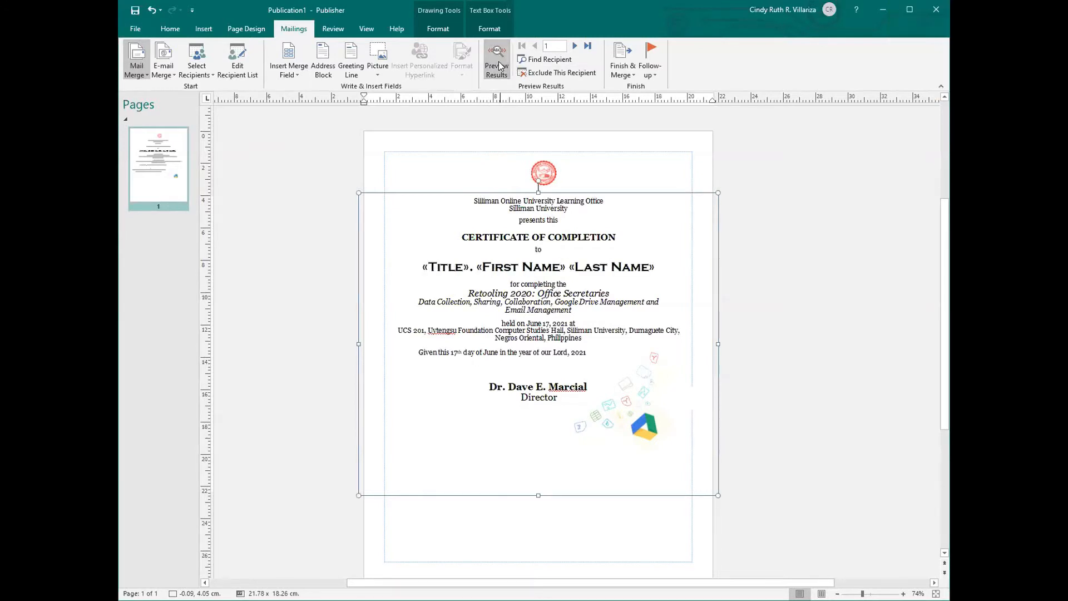
pyautogui.click(496, 62)
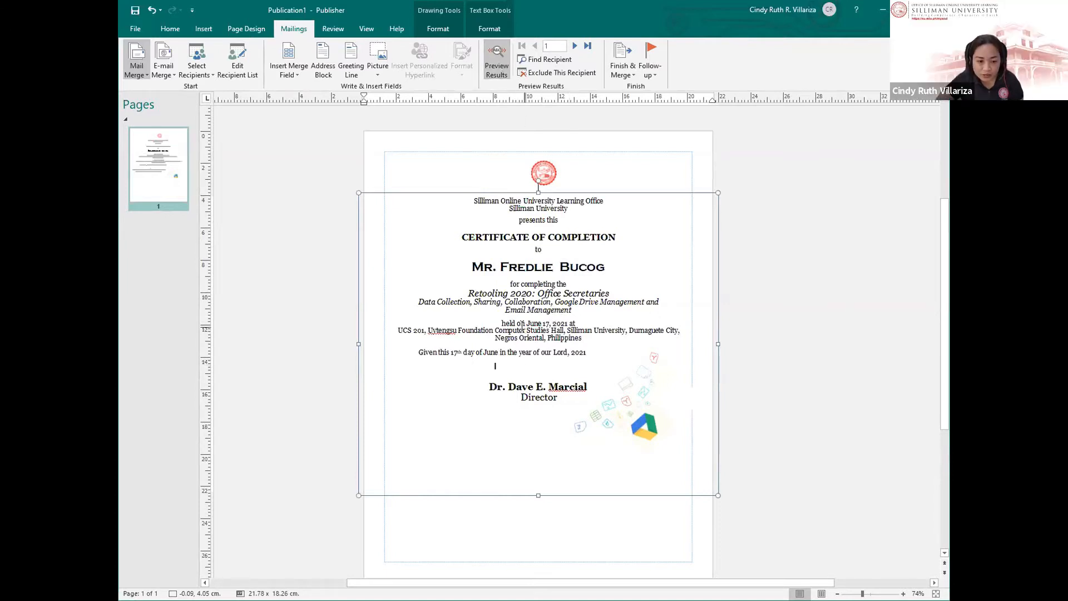
pyautogui.moveTo(530, 323); pyautogui.dragTo(565, 325)
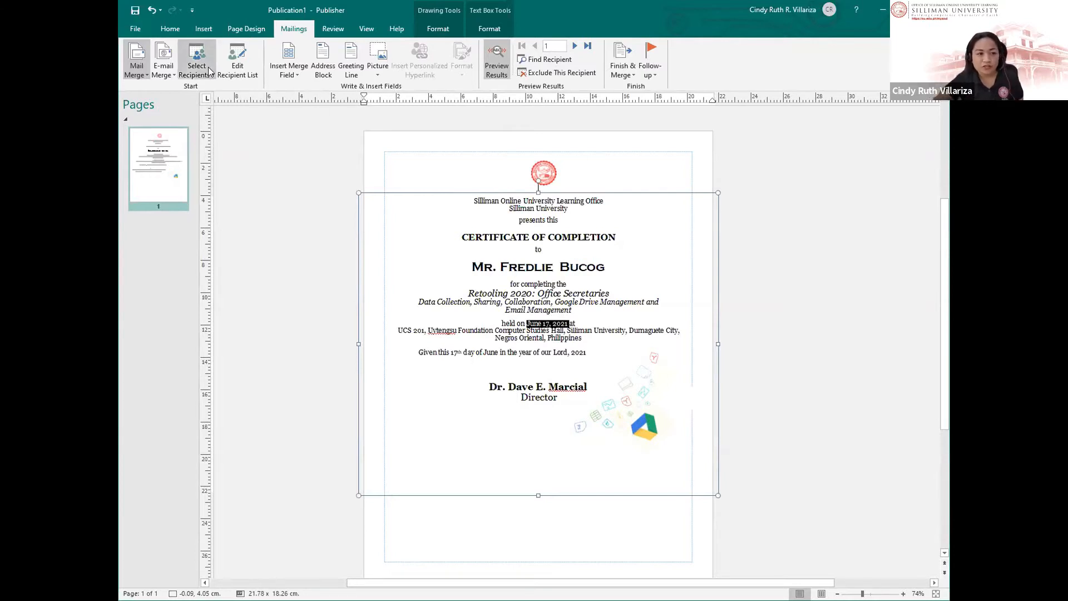
# Step: Insert an auto-updating June 17, 2021 date field in place of the held-on date
pyautogui.click(202, 28)
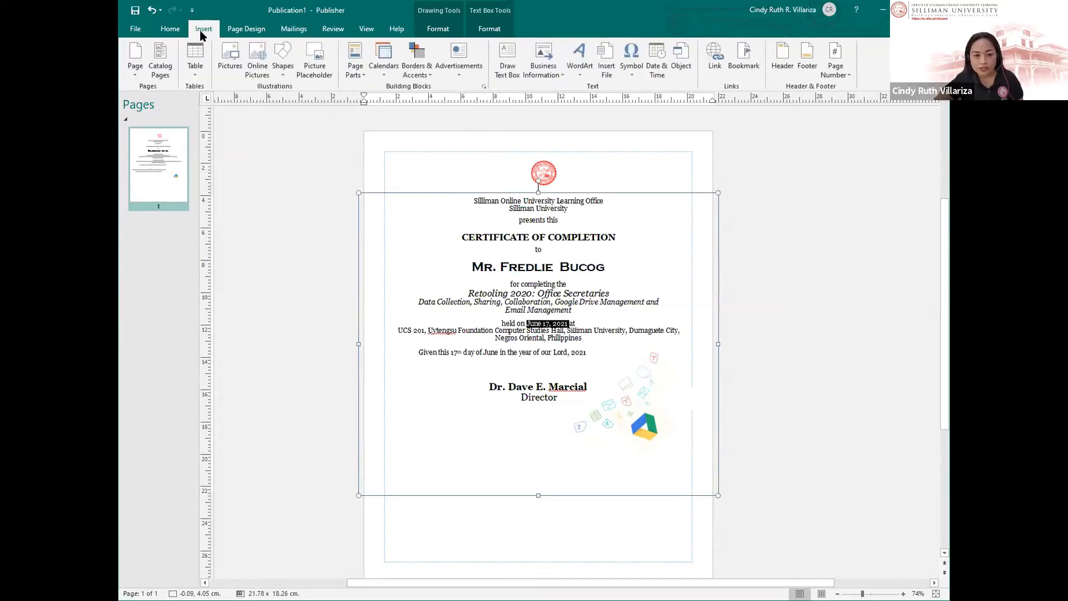
pyautogui.click(654, 66)
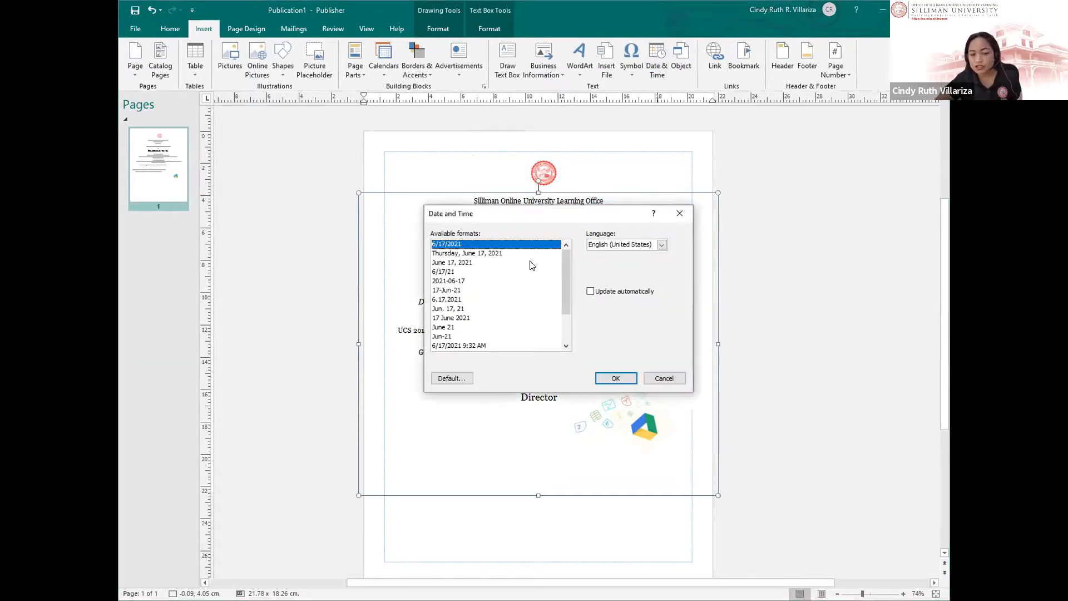
pyautogui.click(471, 263)
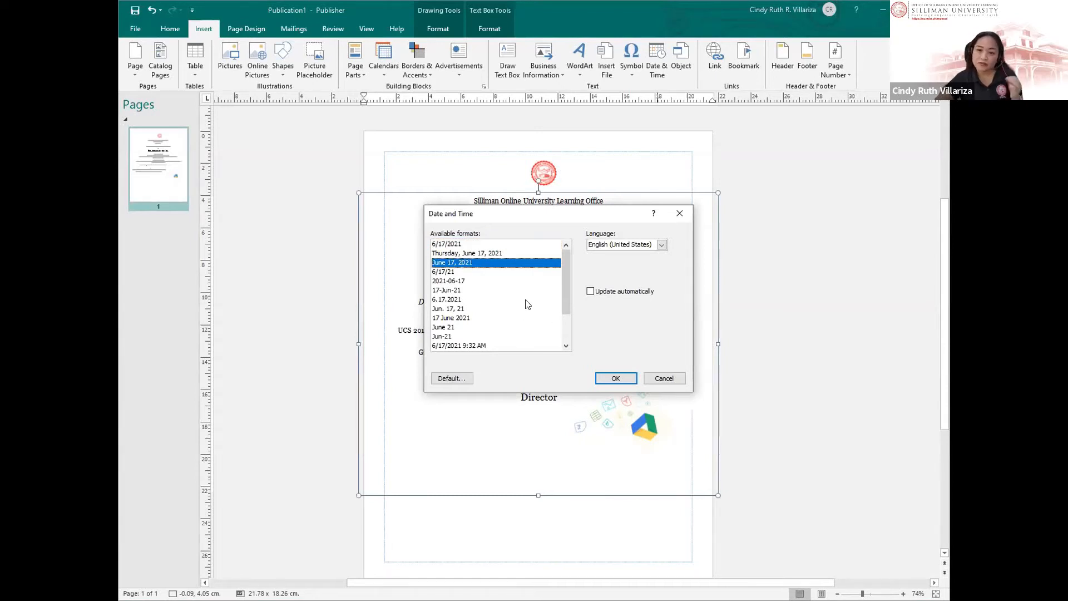
pyautogui.click(589, 292)
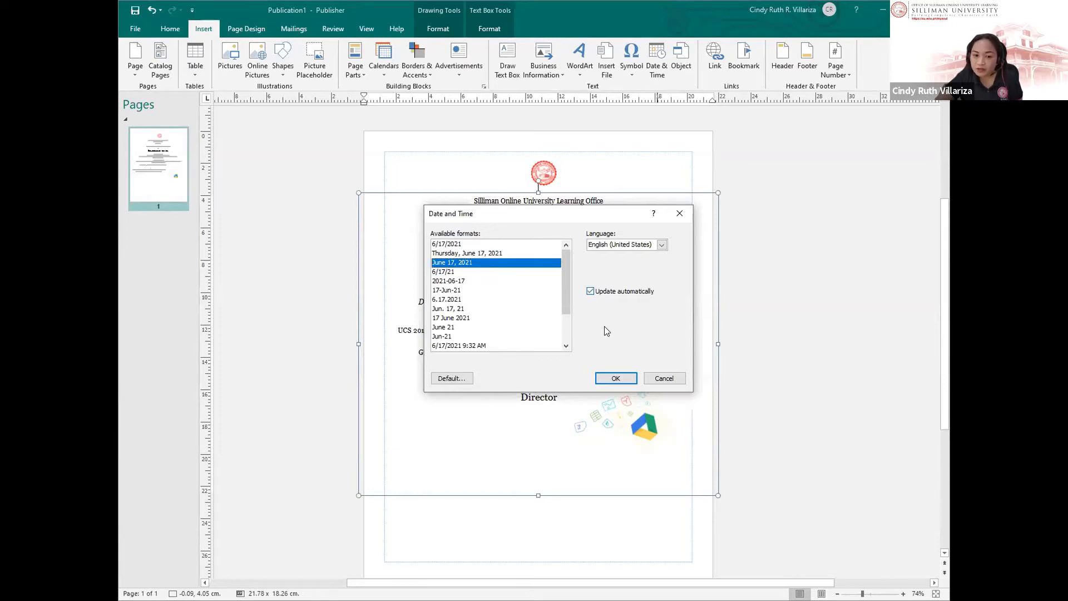
pyautogui.click(617, 376)
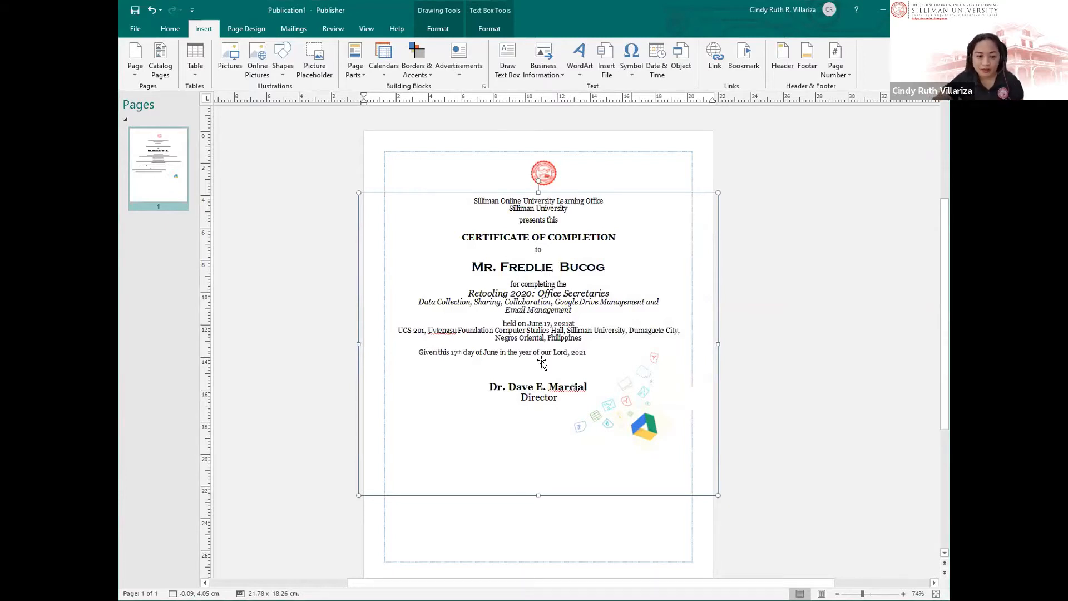
pyautogui.moveTo(527, 323); pyautogui.dragTo(569, 323)
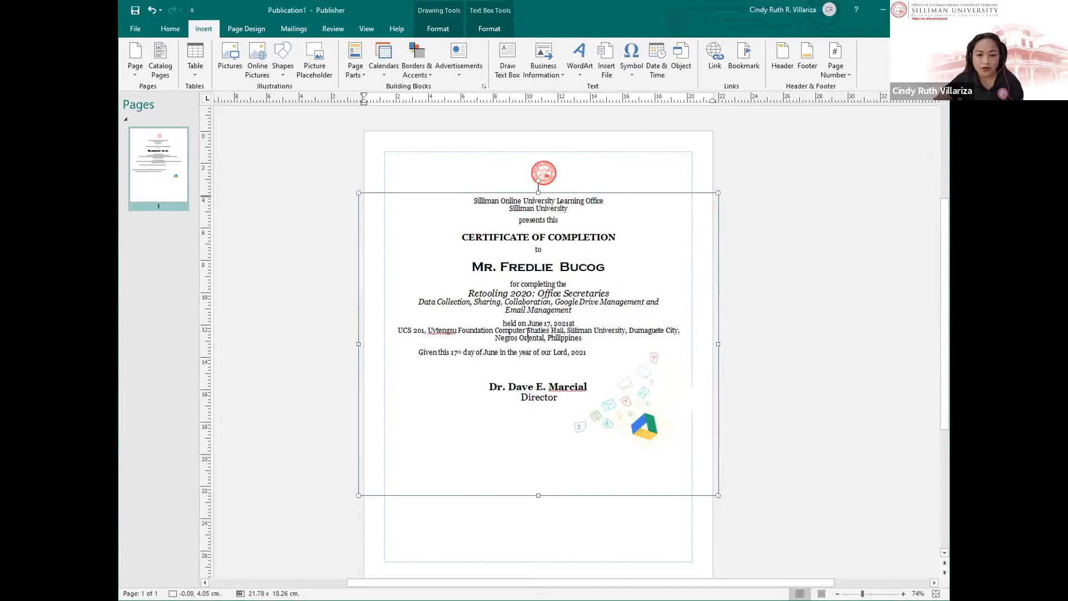
# Step: Remove the leading space before 'Given this' so the line is centred
pyautogui.click(451, 397)
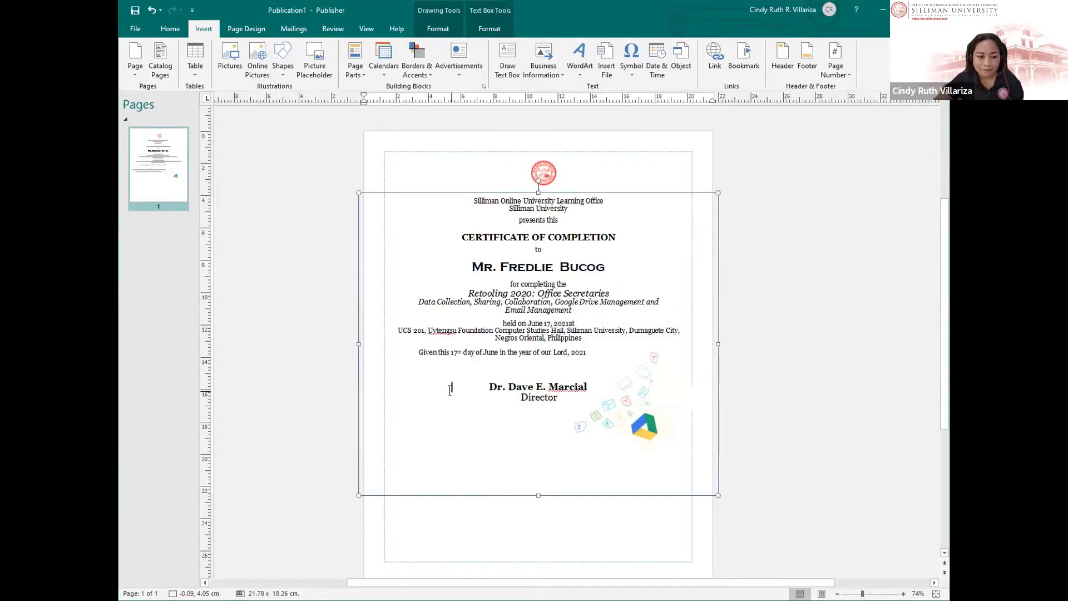
pyautogui.click(417, 352)
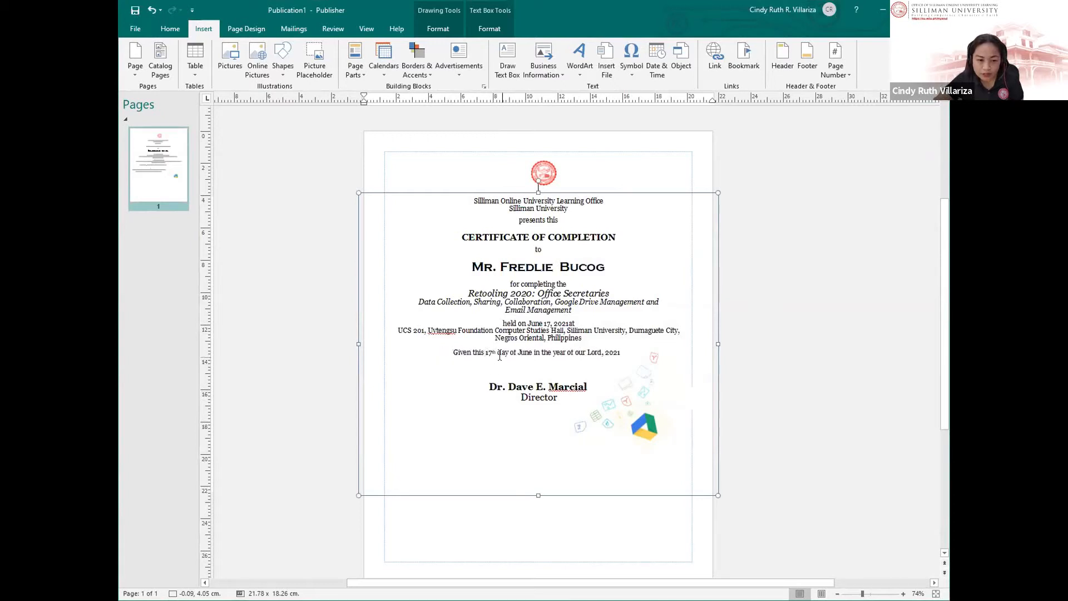
pyautogui.click(557, 322)
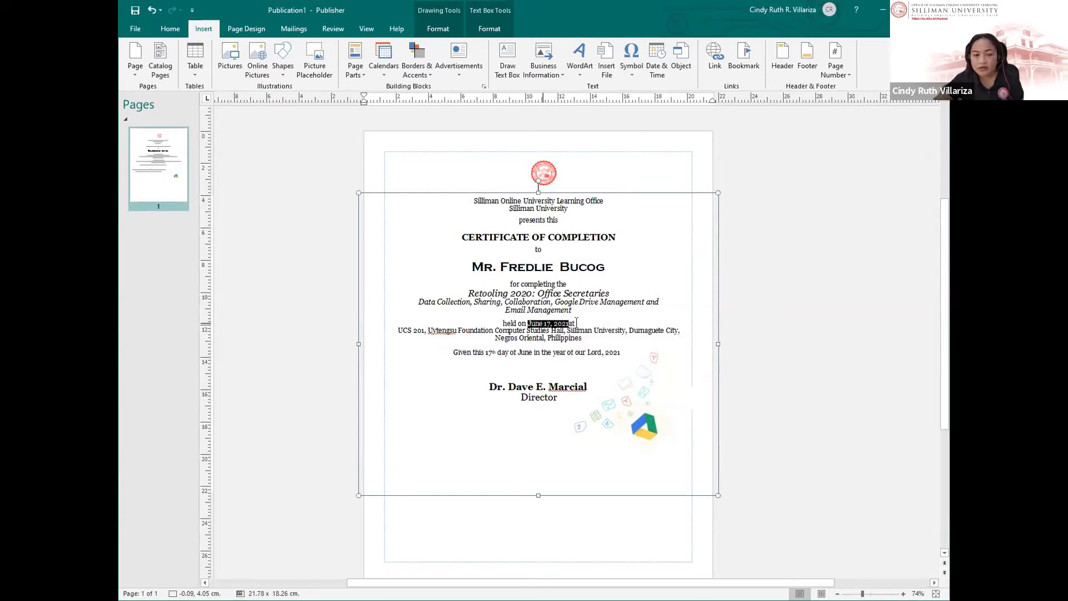
# Step: Browse Date & Time formats like 17-Jun-21 and Jun. 17, 21, then cancel without changes
pyautogui.click(655, 58)
pyautogui.click(446, 290)
pyautogui.click(443, 327)
pyautogui.click(444, 346)
pyautogui.moveTo(561, 301); pyautogui.dragTo(563, 362)
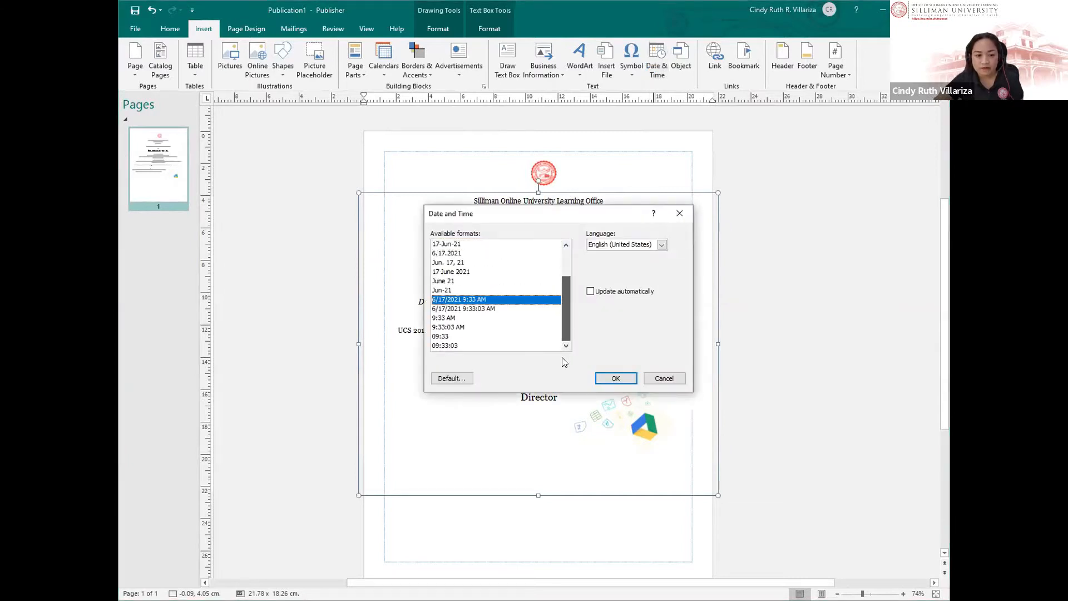
pyautogui.click(442, 263)
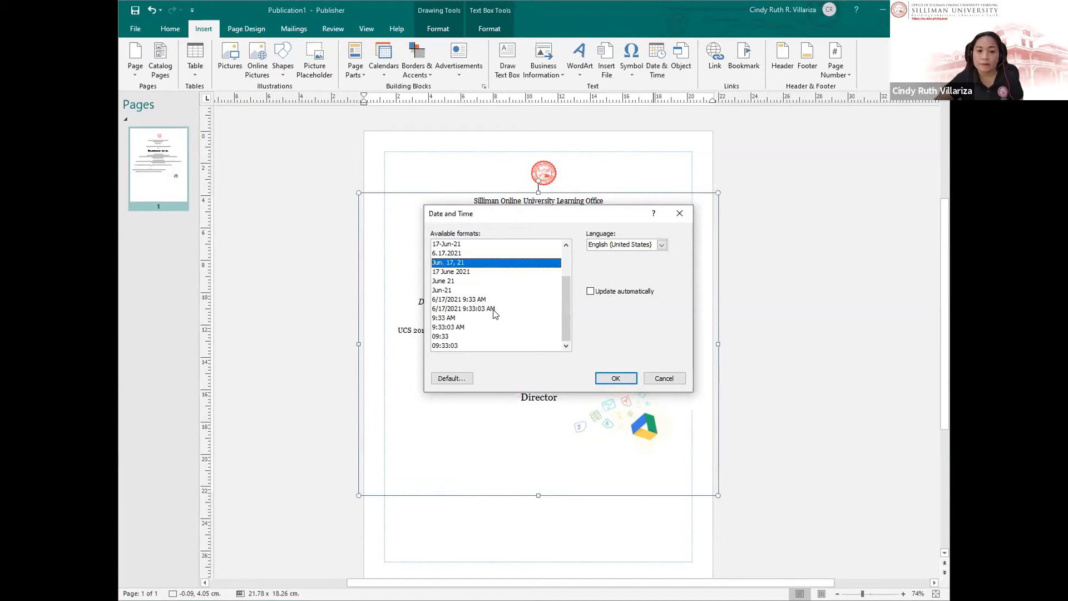
pyautogui.click(664, 378)
pyautogui.click(432, 175)
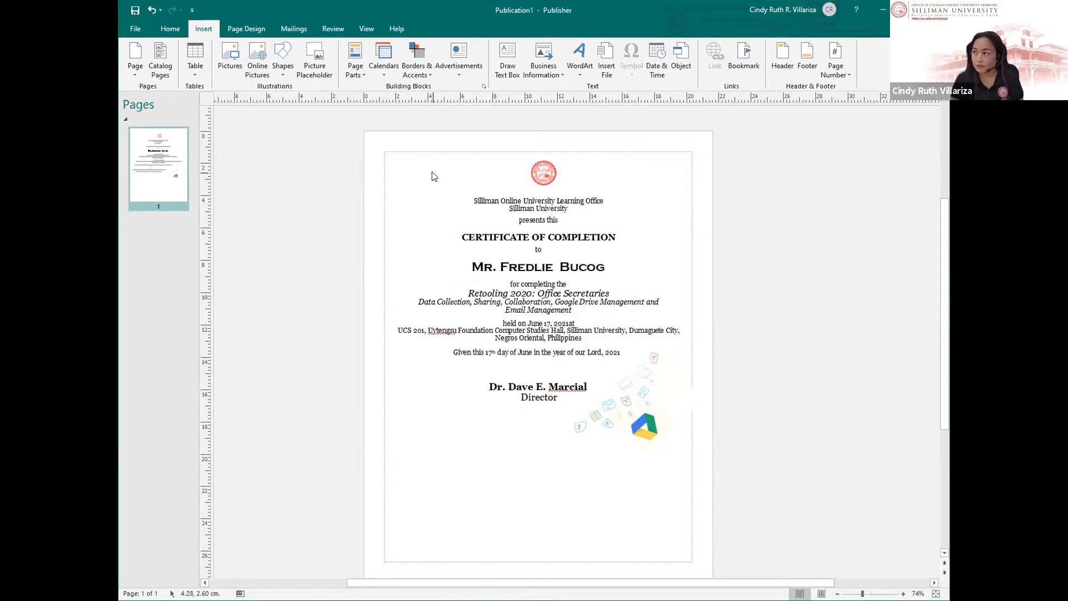
pyautogui.click(640, 295)
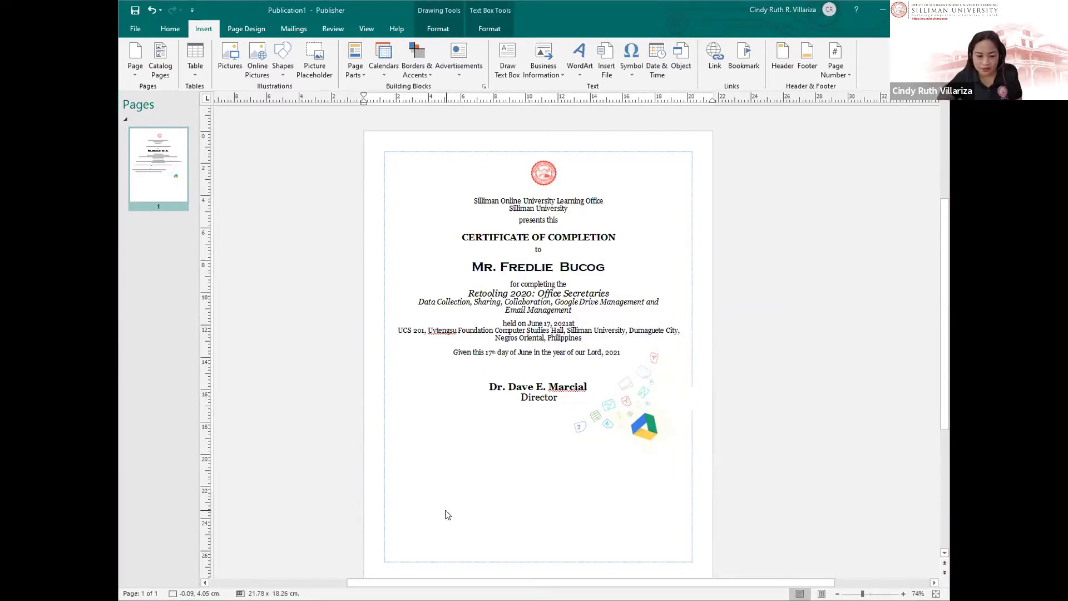
pyautogui.click(472, 477)
pyautogui.click(481, 533)
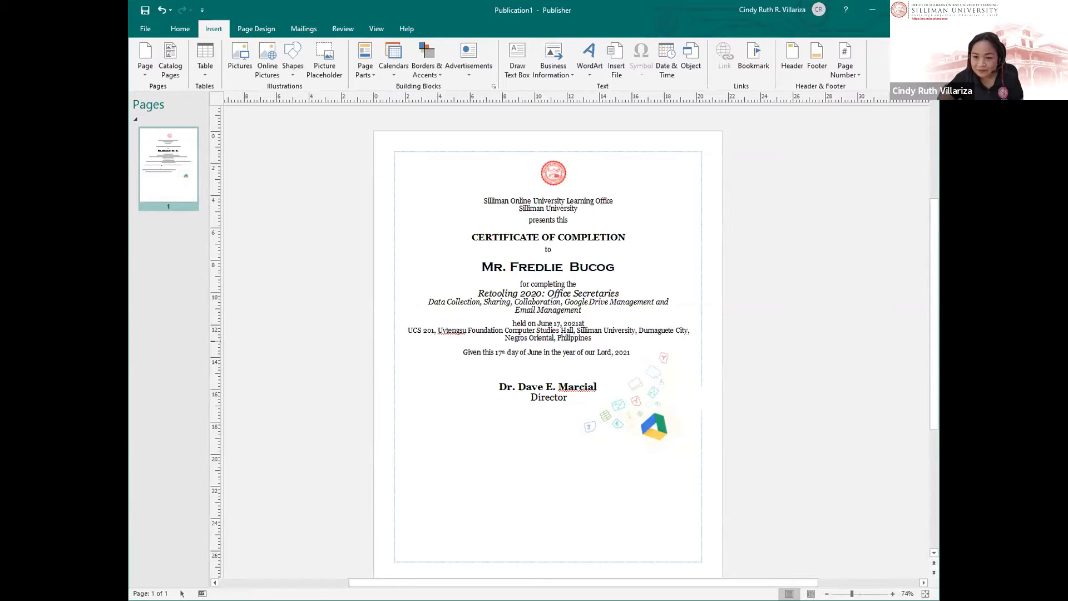
pyautogui.click(449, 230)
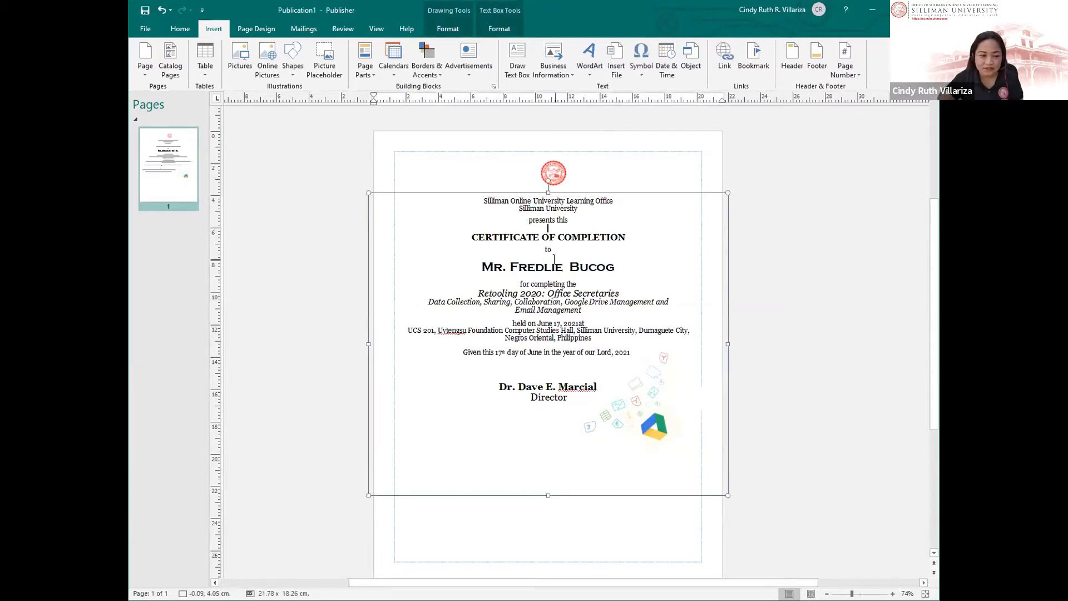
pyautogui.click(387, 146)
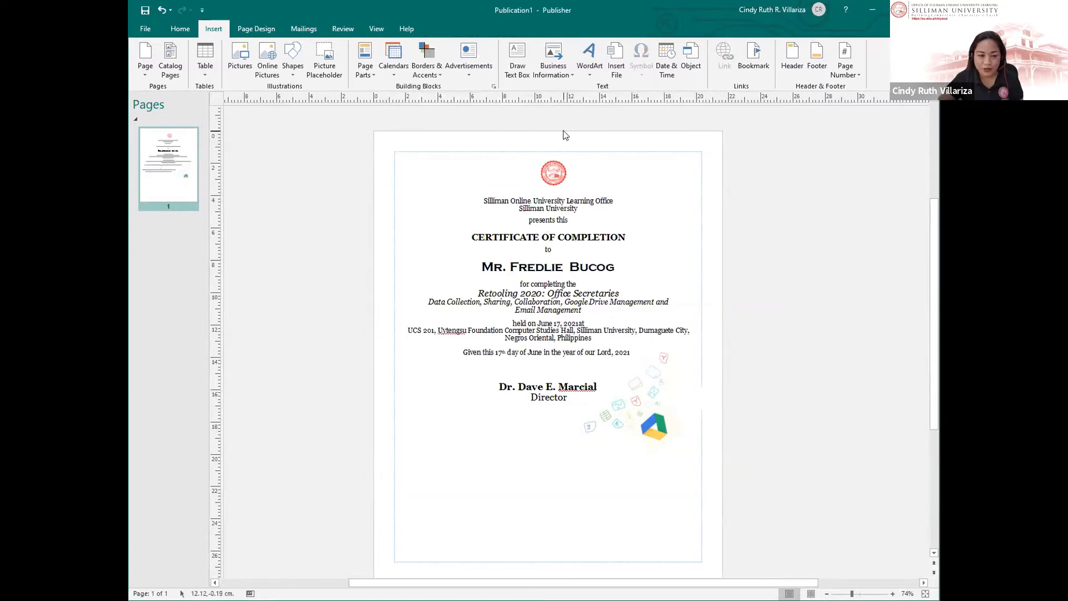
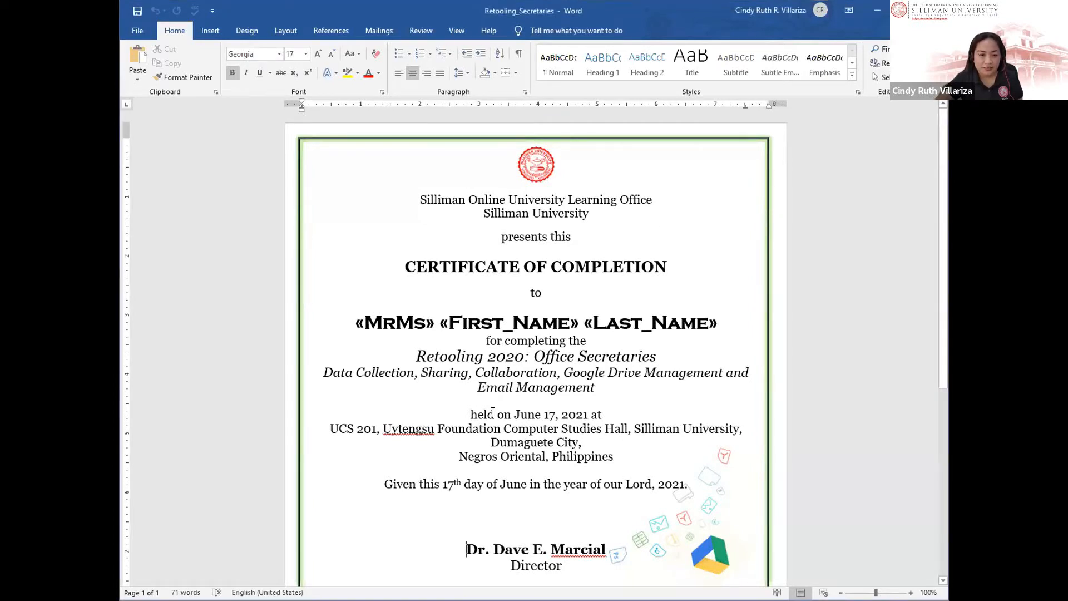
# Step: Delete the «MrMs» «First_Name» «Last_Name» line, leaving an empty line below 'to'
pyautogui.scroll(-1, 520, 492)
pyautogui.scroll(1, 521, 492)
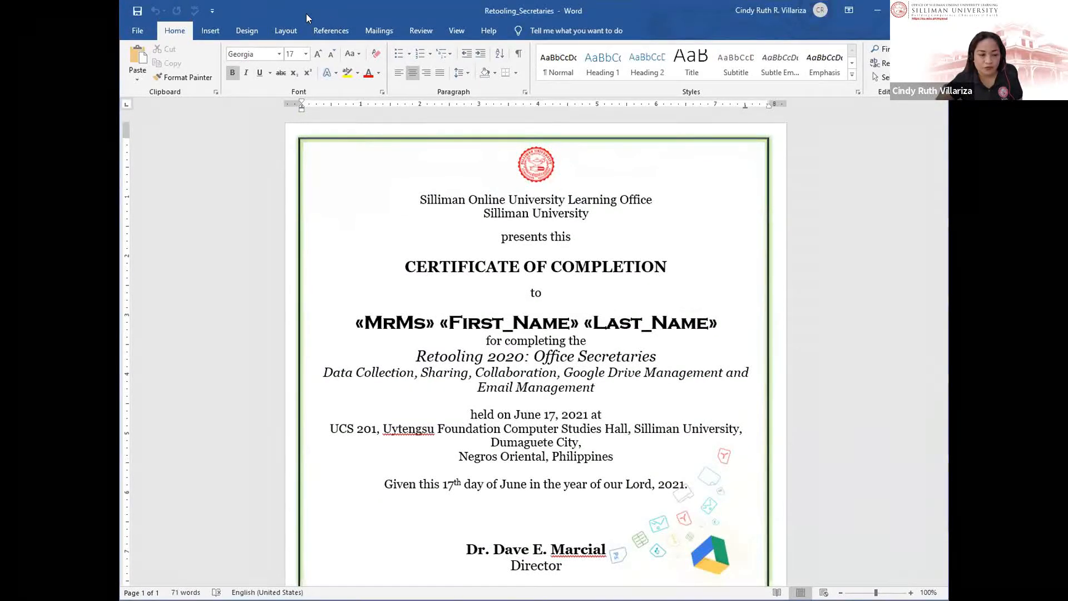
pyautogui.scroll(-1, 934, 402)
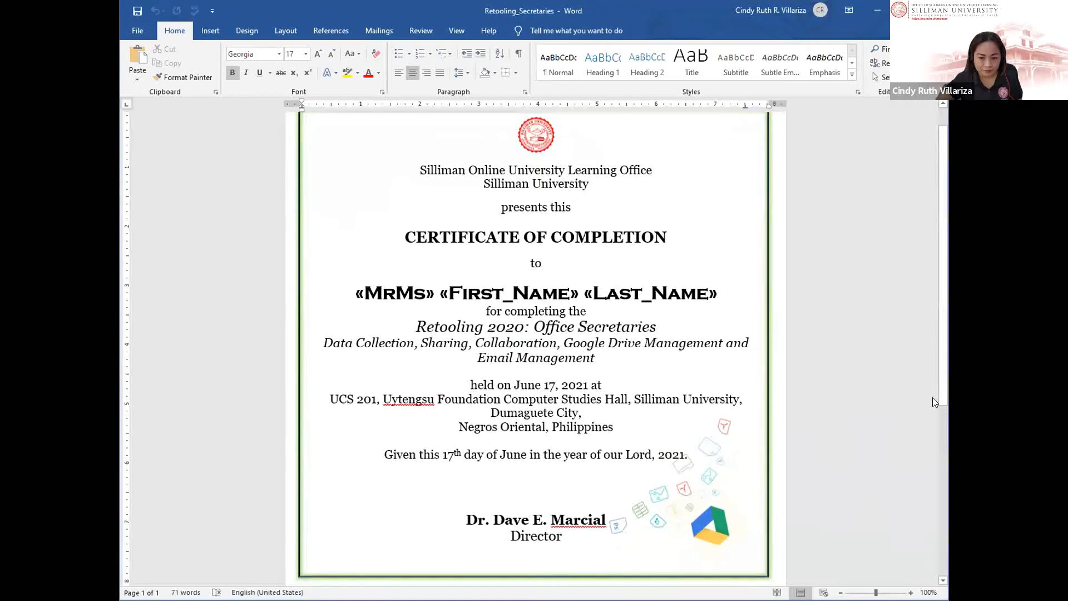
pyautogui.scroll(-6, 936, 423)
pyautogui.scroll(7, 932, 371)
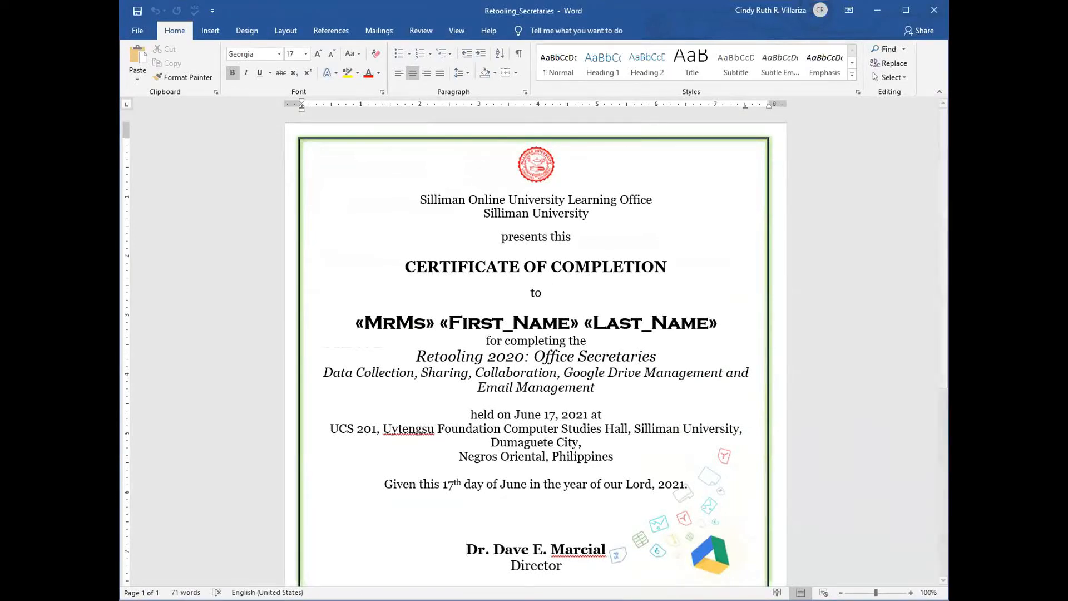
pyautogui.scroll(-1, 345, 228)
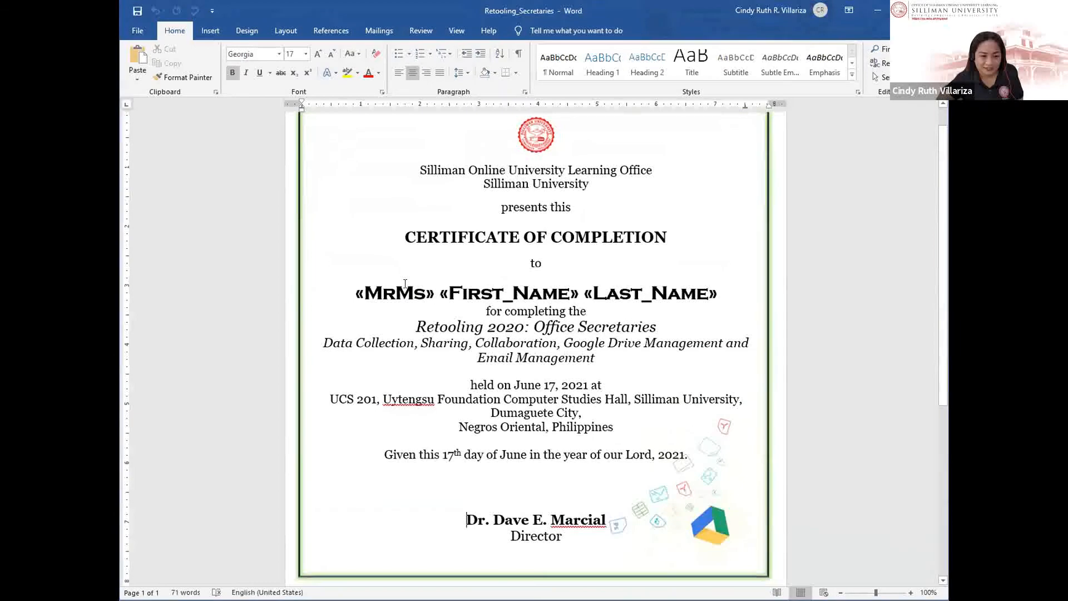
pyautogui.scroll(1, 404, 346)
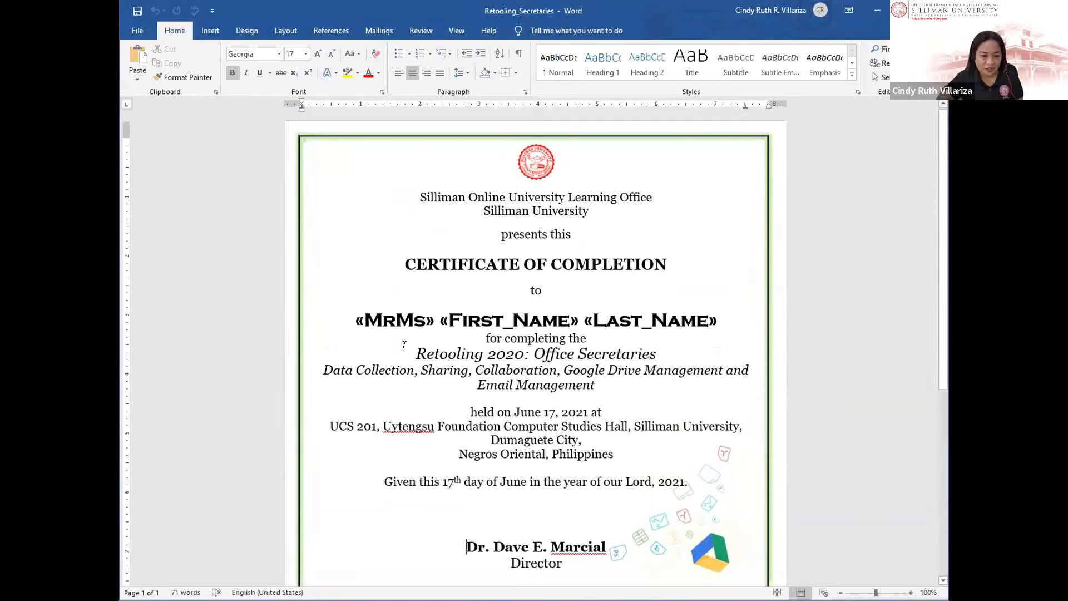
pyautogui.click(619, 325)
pyautogui.moveTo(722, 323); pyautogui.dragTo(375, 317)
pyautogui.press('Delete')
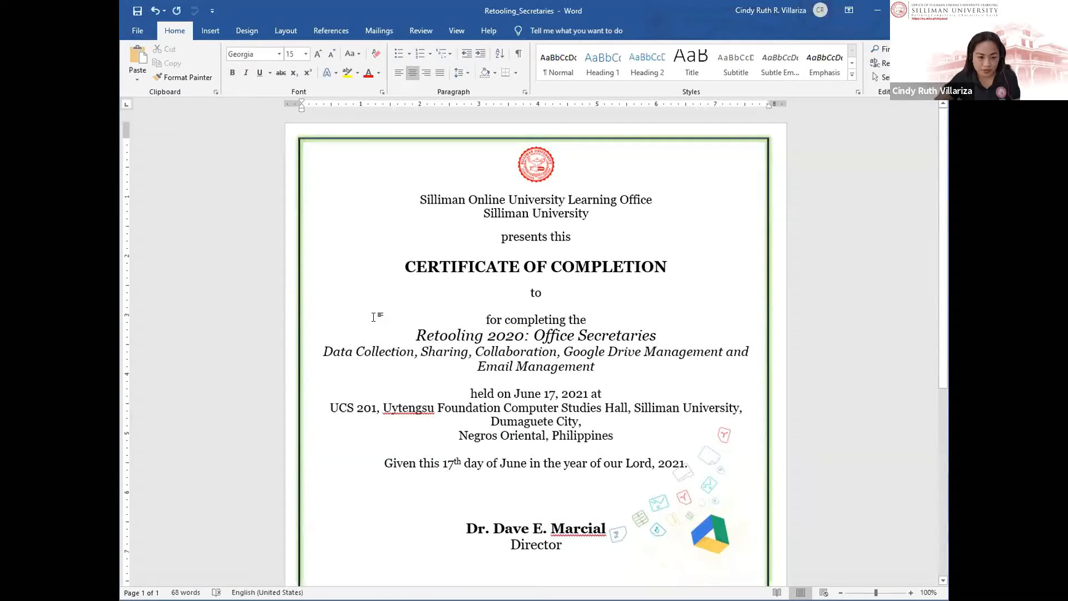
pyautogui.press('Return')
pyautogui.press('Return')
pyautogui.click(537, 318)
# Step: Bring up the Mailings tab's mail-merge tools
pyautogui.scroll(-2, 535, 343)
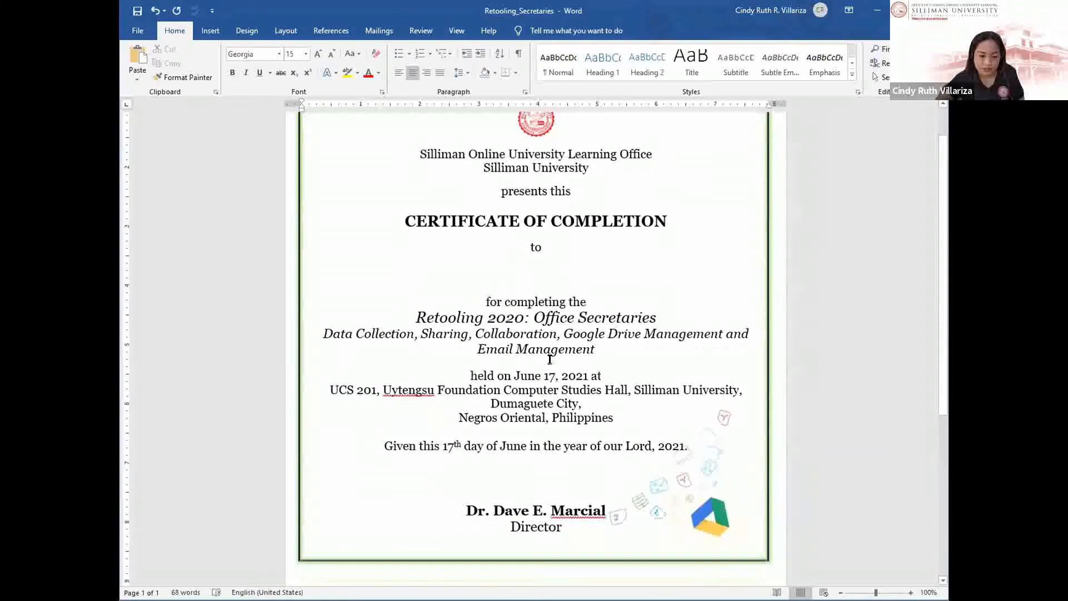
pyautogui.scroll(1, 476, 314)
pyautogui.scroll(1, 475, 314)
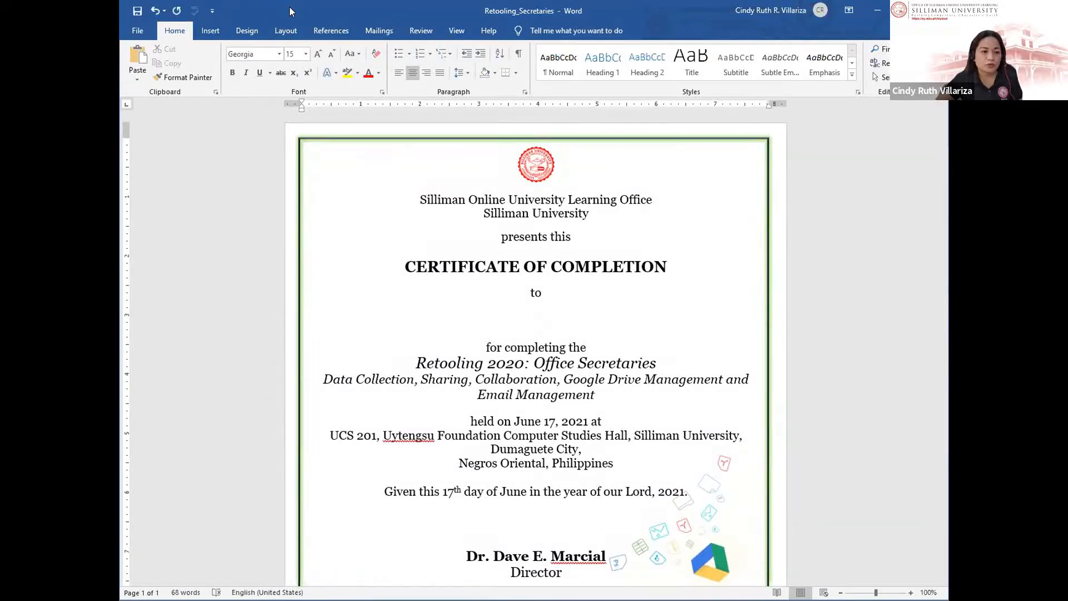
pyautogui.click(371, 29)
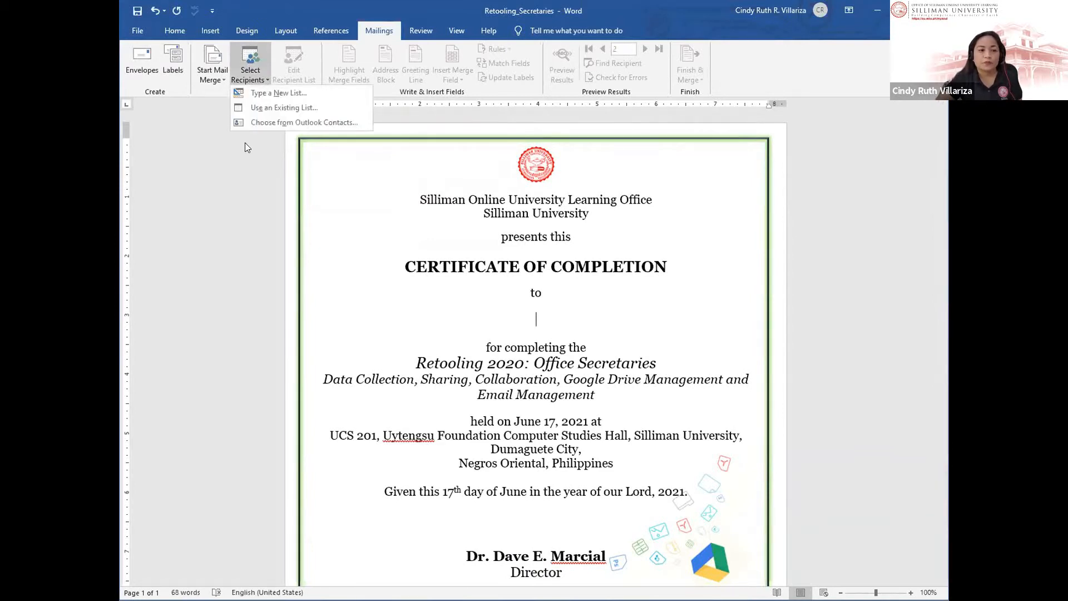
# Step: Start a new typed recipient list and open its column customization
pyautogui.click(255, 93)
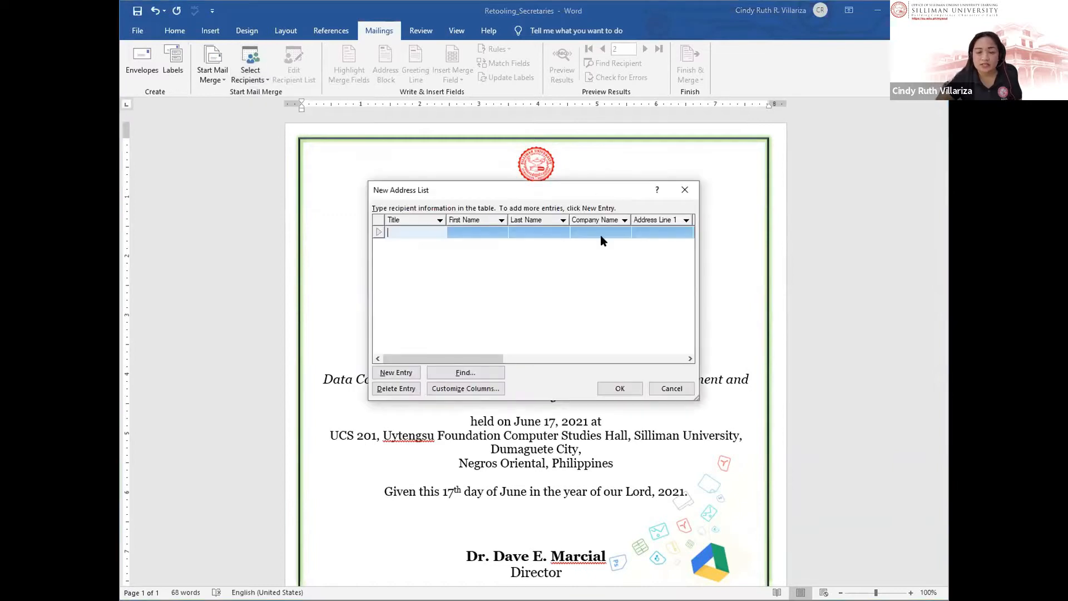
pyautogui.moveTo(562, 187); pyautogui.dragTo(551, 95)
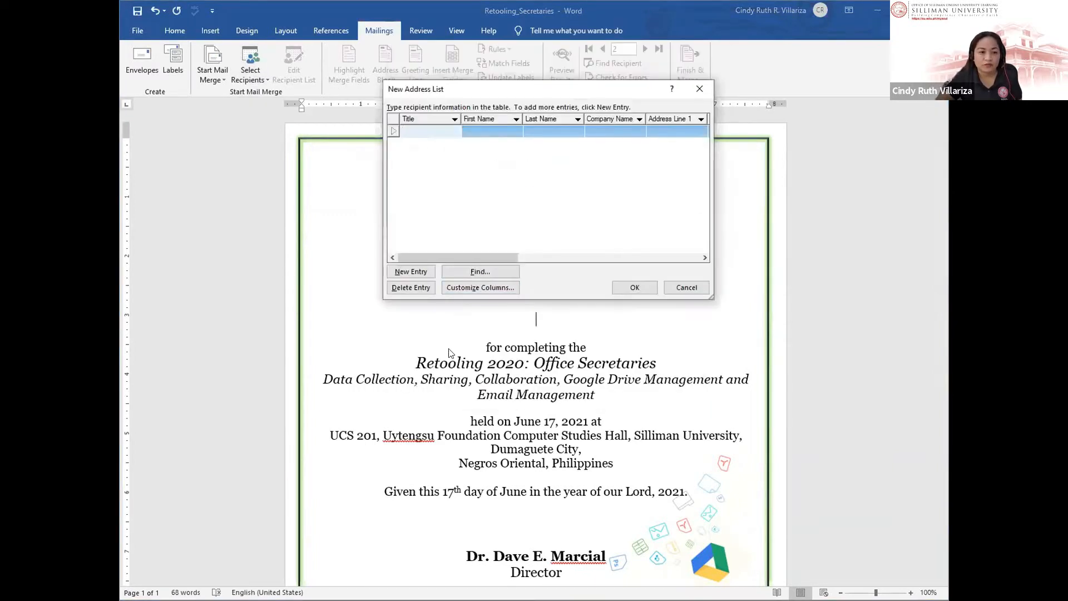
pyautogui.click(484, 287)
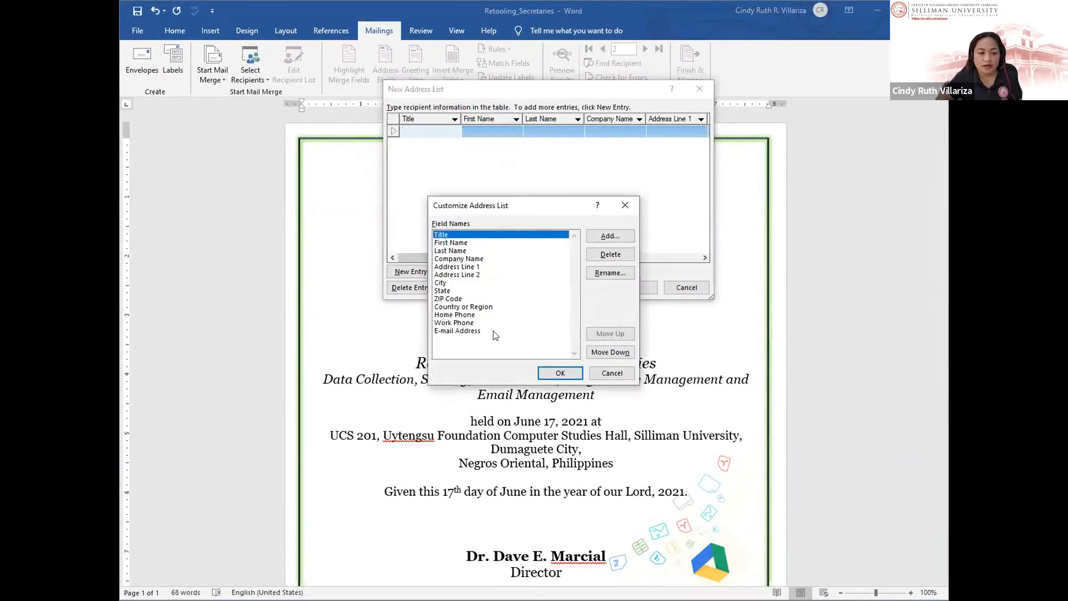
# Step: Remove the E-mail Address, Work Phone, Home Phone and Country or Region fields
pyautogui.click(494, 332)
pyautogui.click(455, 322)
pyautogui.click(459, 332)
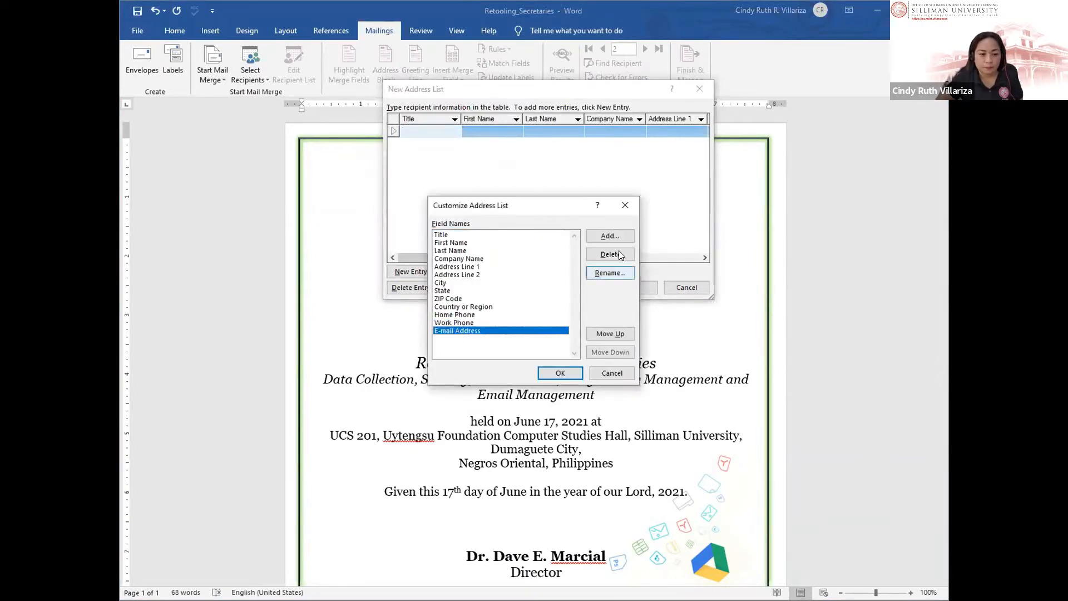
pyautogui.click(617, 256)
pyautogui.click(679, 354)
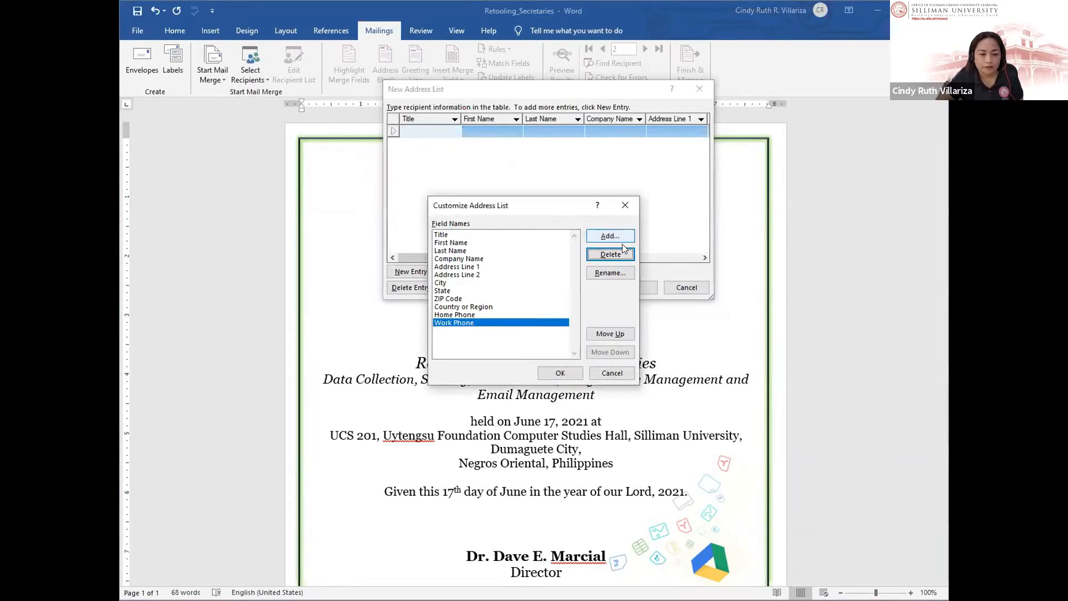
pyautogui.click(612, 255)
pyautogui.click(681, 353)
pyautogui.click(607, 253)
pyautogui.click(667, 355)
pyautogui.press('Return')
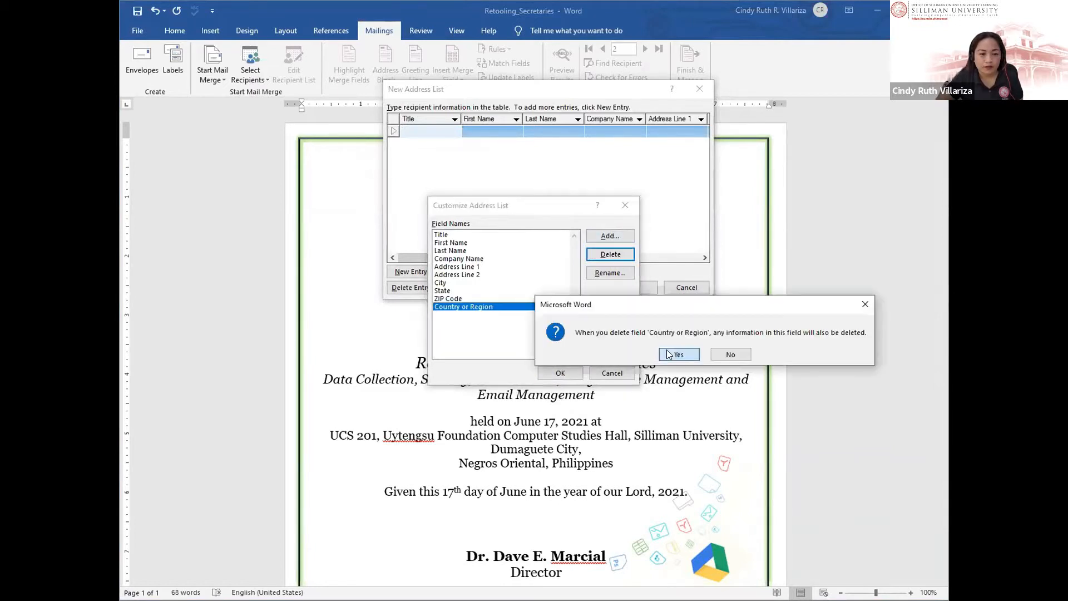
pyautogui.click(669, 354)
# Step: Remove the ZIP Code, State, City, Address Line 2, Address Line 1 and Company Name fields
pyautogui.click(604, 255)
pyautogui.press('Return')
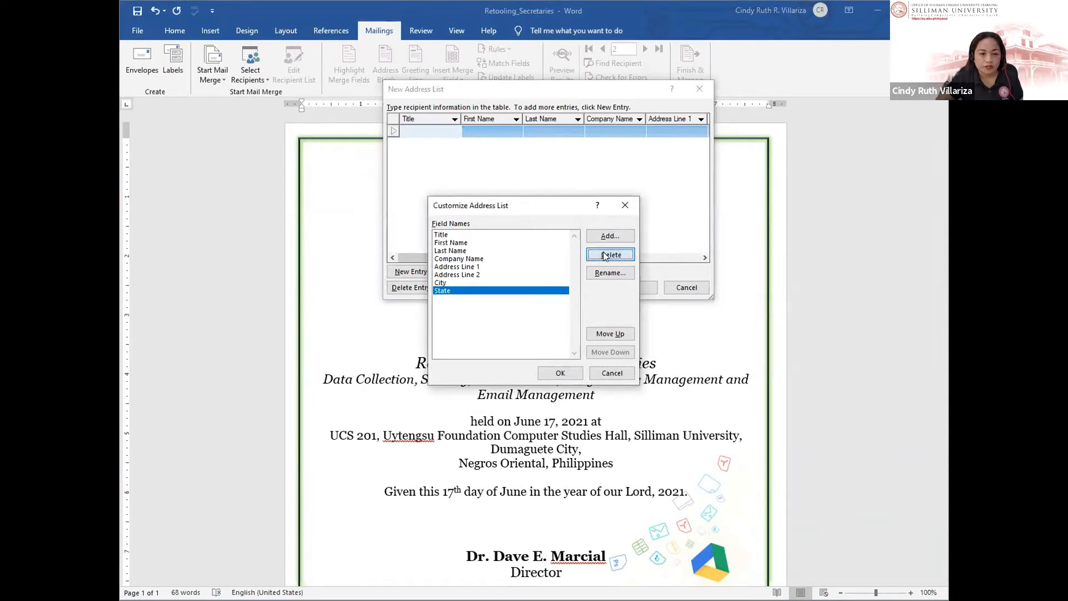
pyautogui.click(605, 255)
pyautogui.click(678, 354)
pyautogui.click(606, 251)
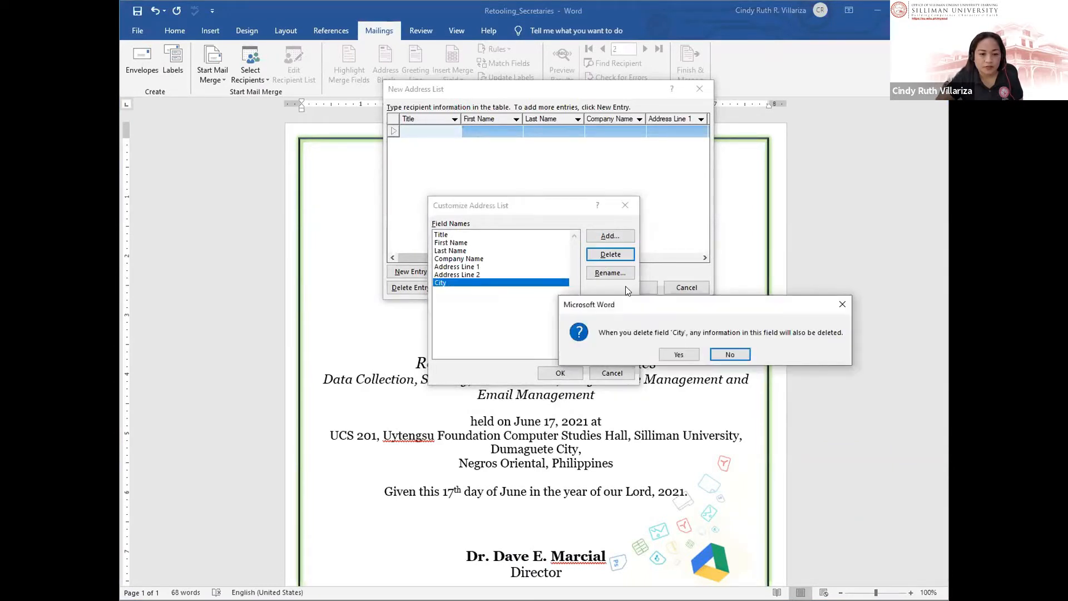
pyautogui.click(667, 354)
pyautogui.click(605, 255)
pyautogui.click(673, 357)
pyautogui.click(600, 255)
pyautogui.click(674, 356)
pyautogui.click(604, 254)
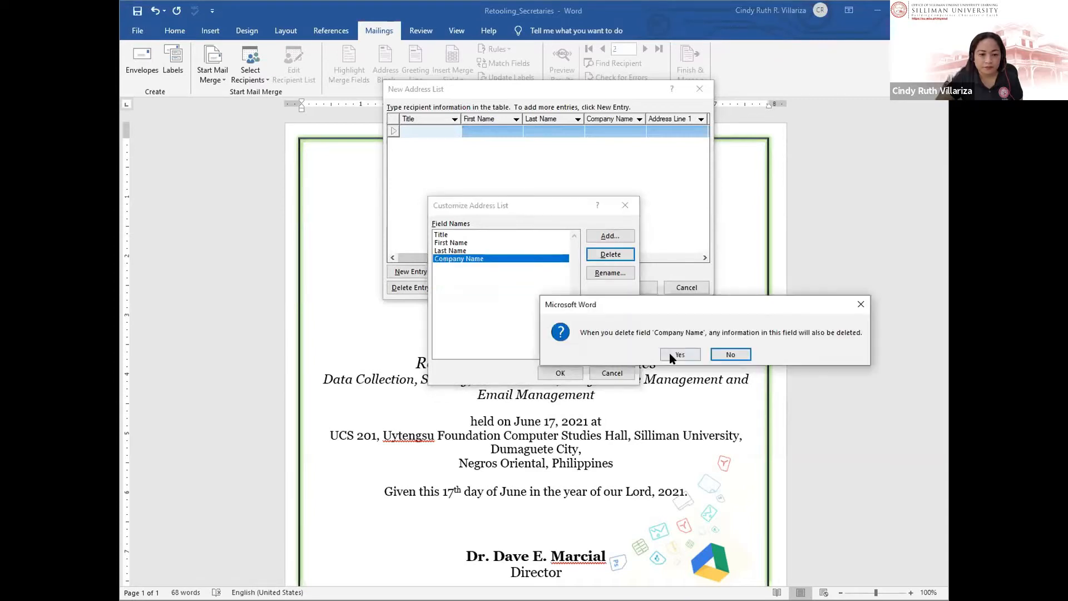
pyautogui.click(670, 354)
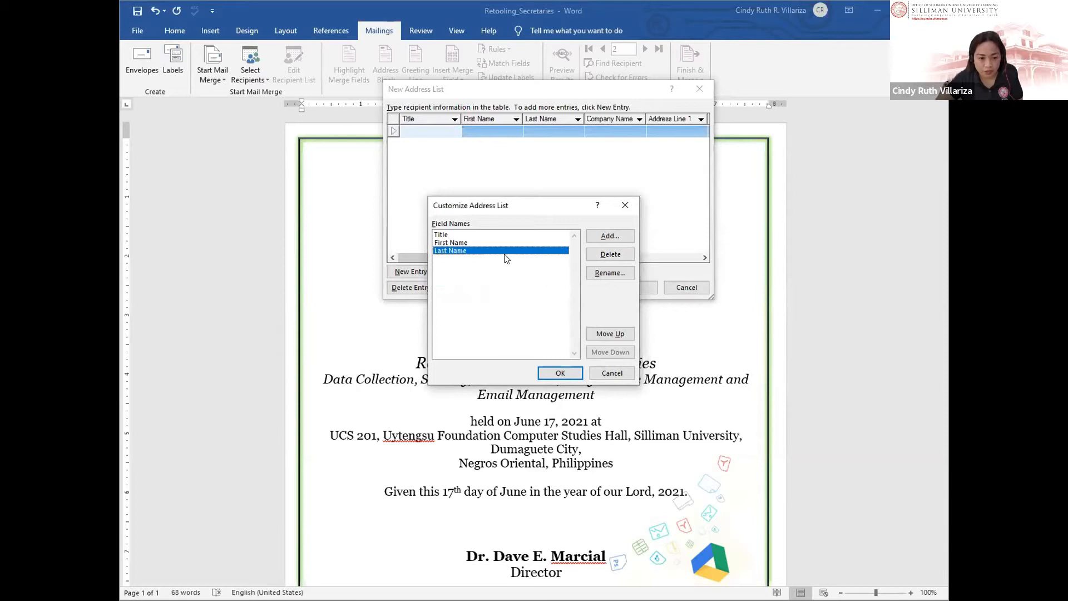
# Step: Add two trial fields named Master_Degree and she/he to the address list
pyautogui.click(610, 236)
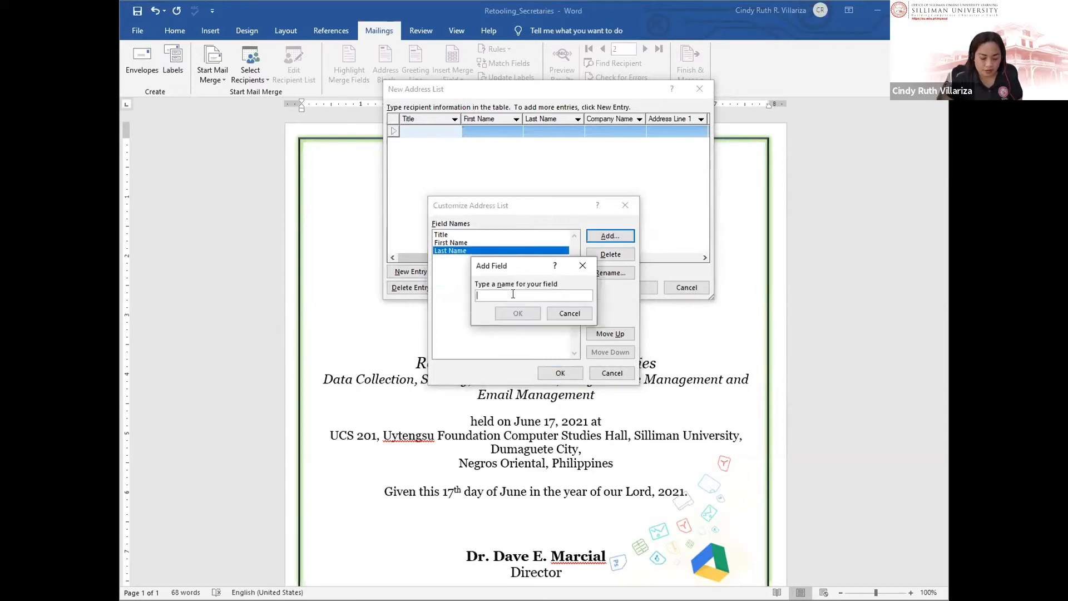
pyautogui.write('Master')
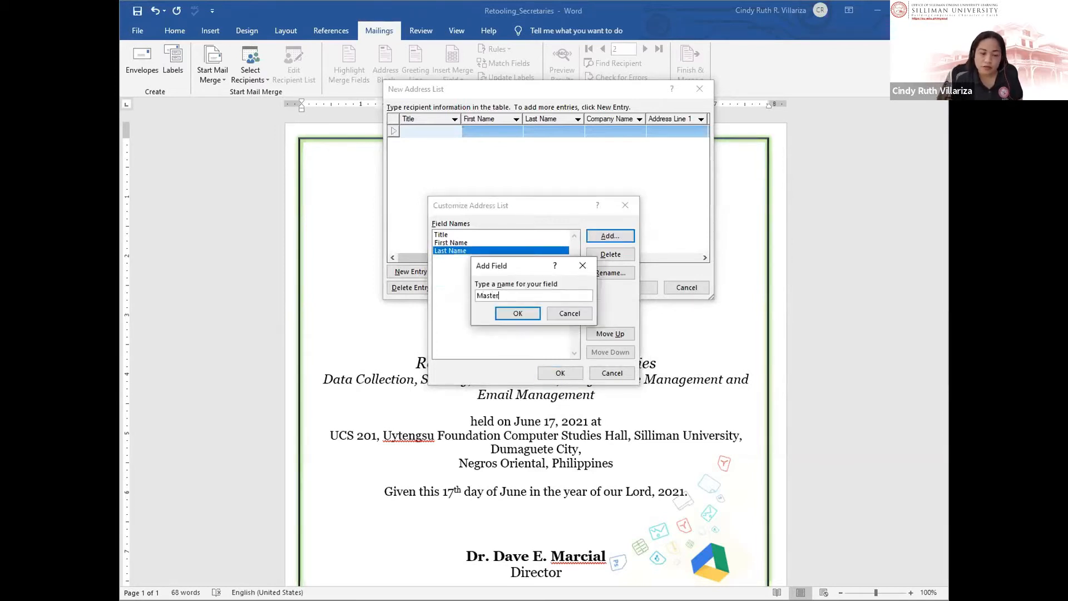
pyautogui.write('/Degh')
pyautogui.press('BackSpace')
pyautogui.press('BackSpace')
pyautogui.press('BackSpace')
pyautogui.press('BackSpace')
pyautogui.press('BackSpace')
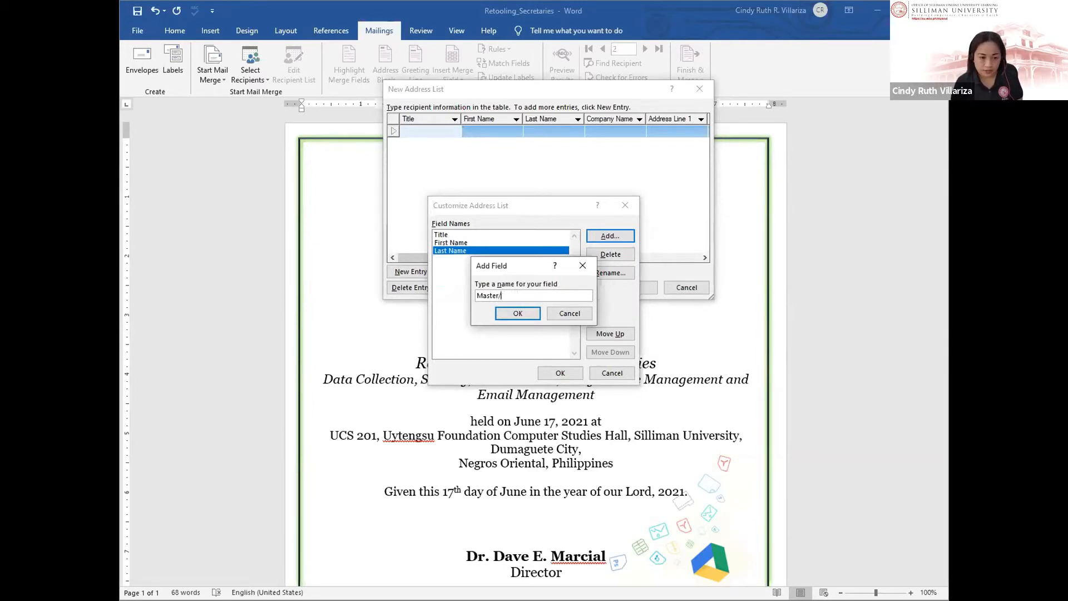
pyautogui.write('_Degree')
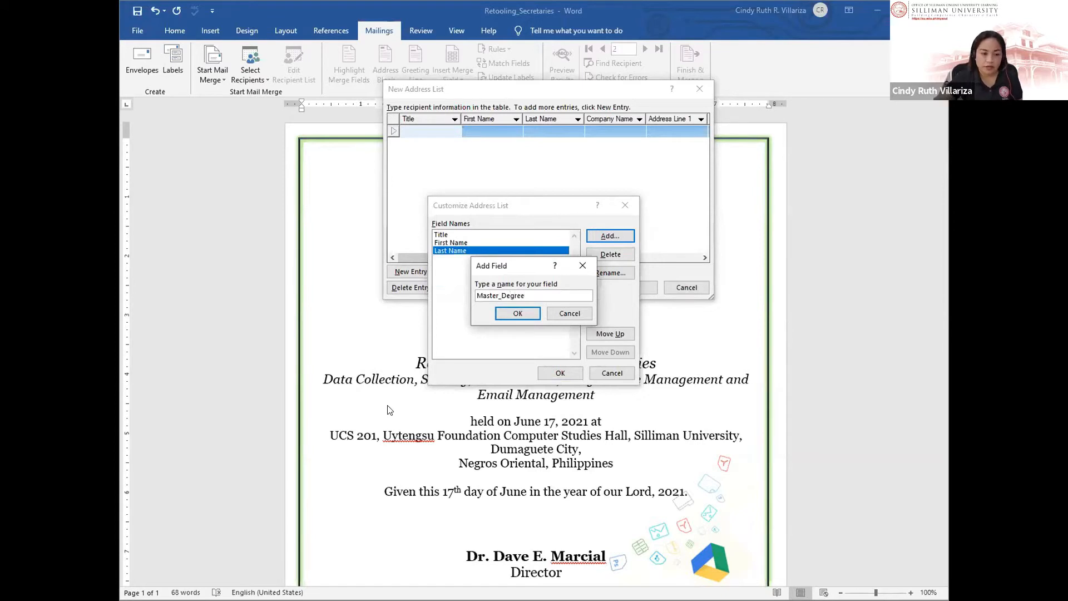
pyautogui.click(518, 313)
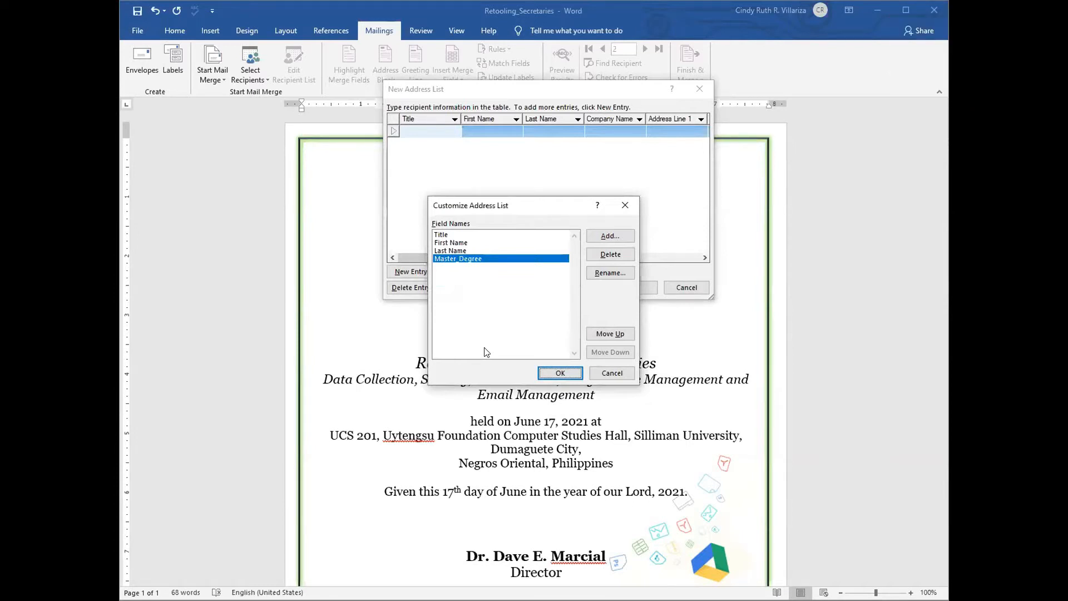
pyautogui.click(610, 235)
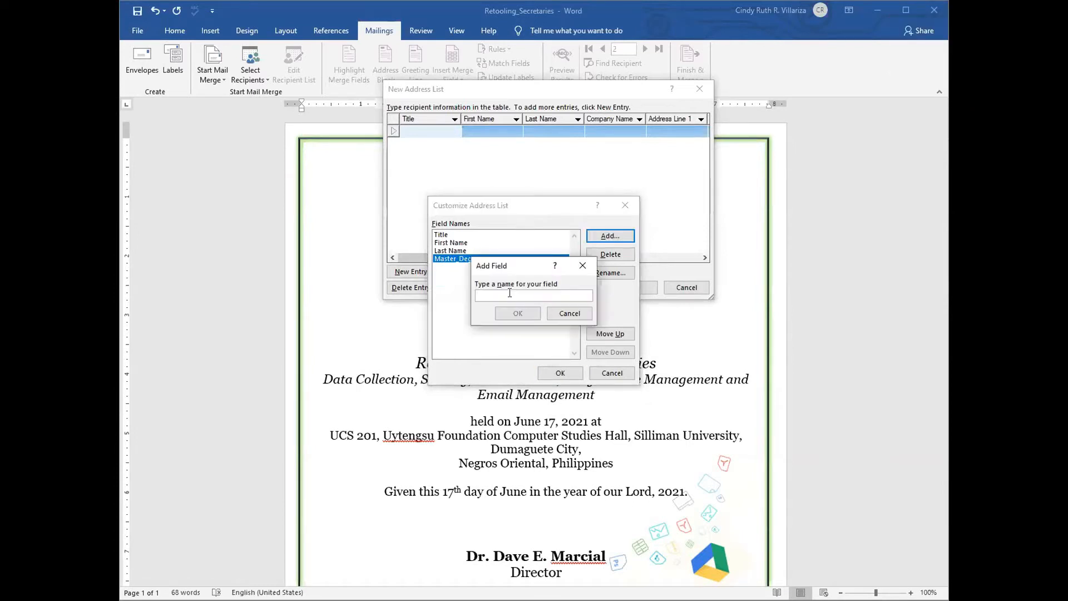
pyautogui.write('she')
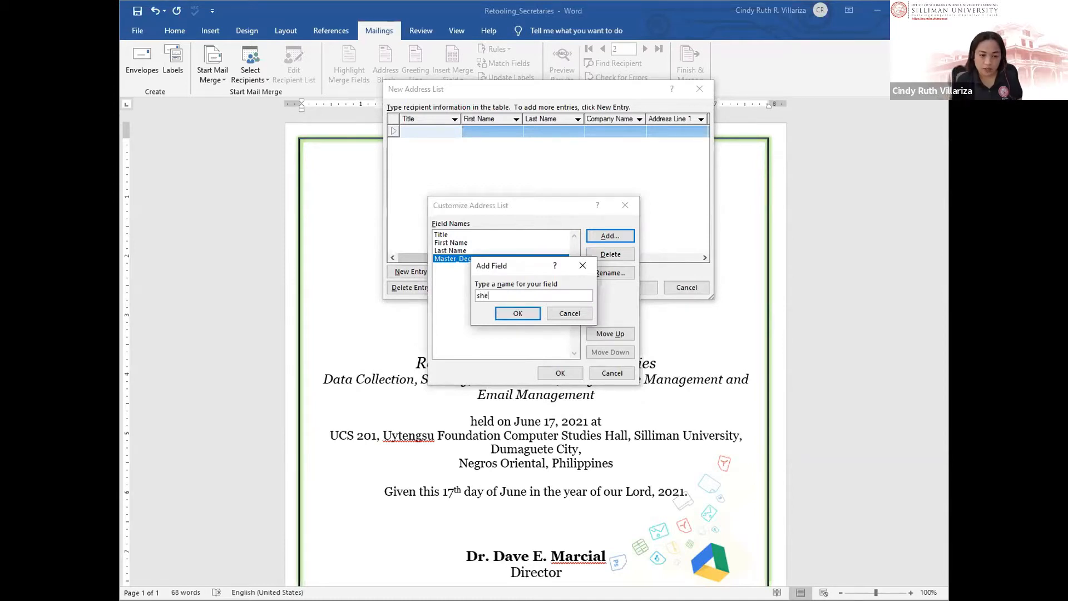
pyautogui.write('/')
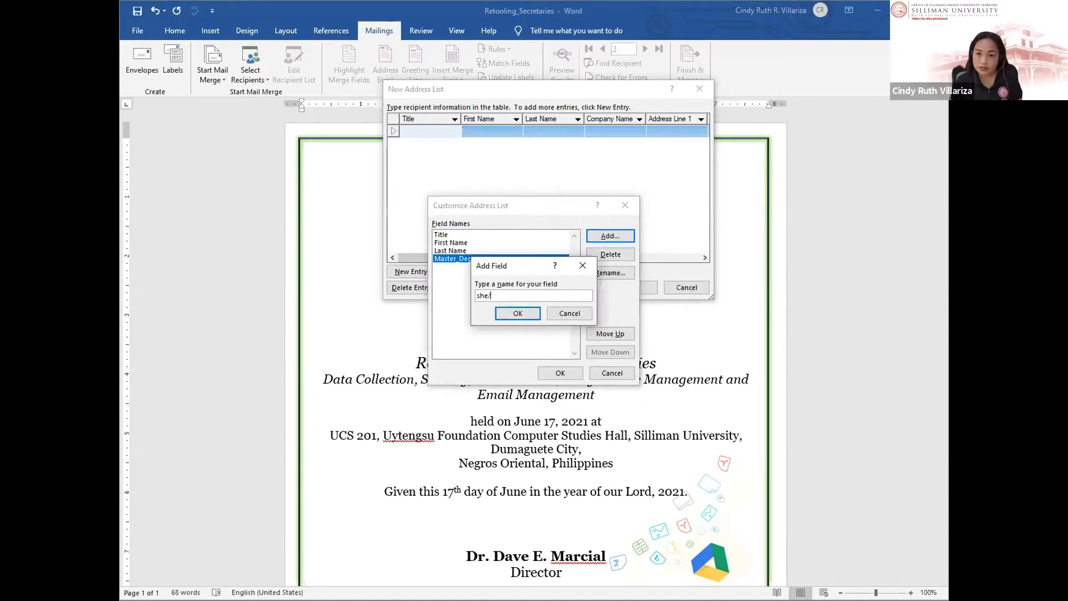
pyautogui.write('he')
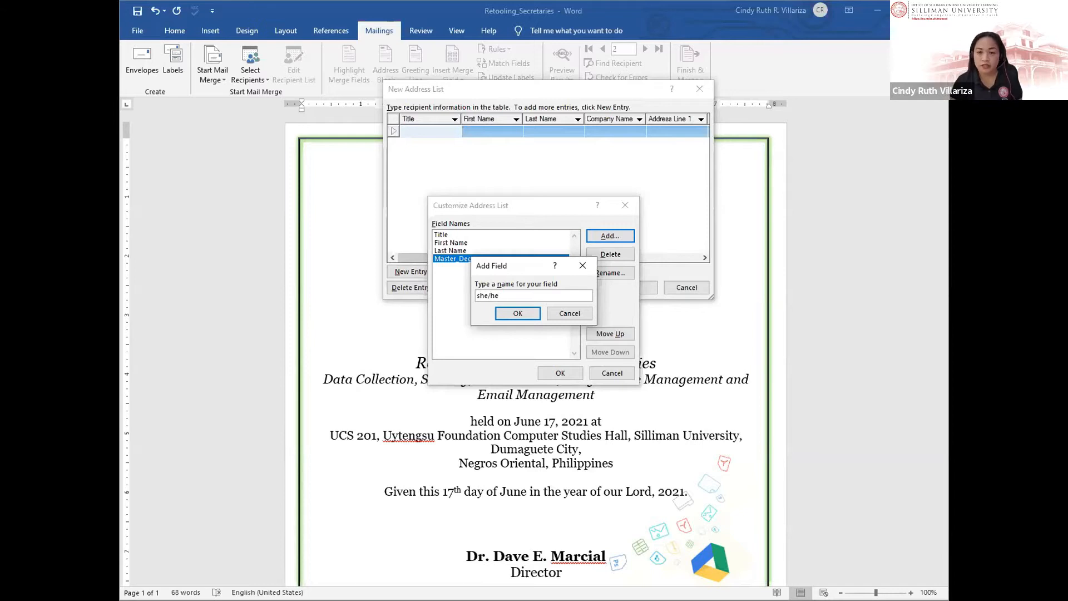
pyautogui.click(517, 313)
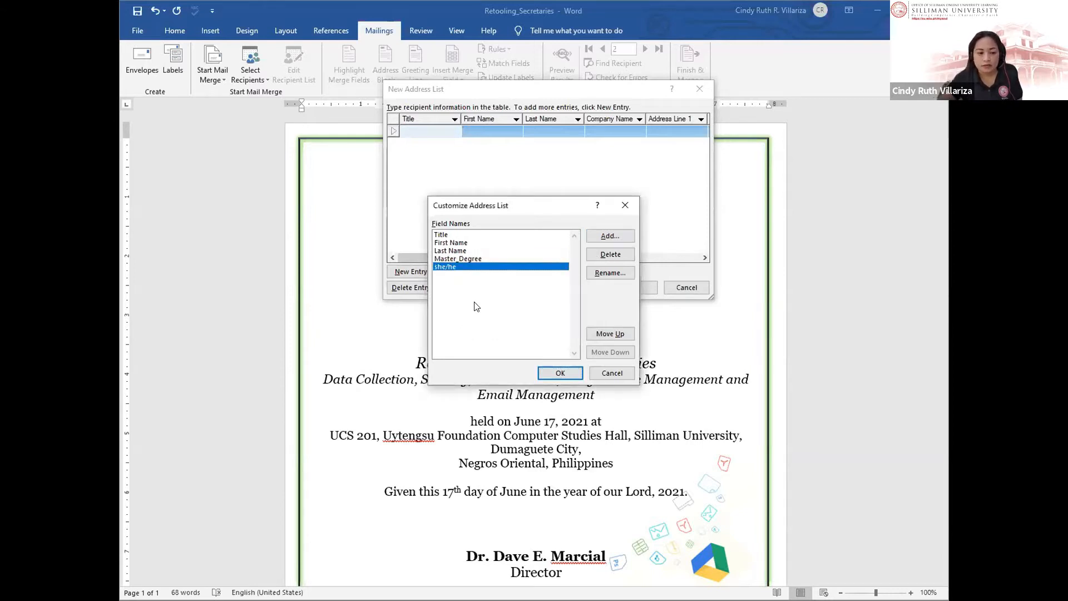
# Step: Delete the Master_Degree and she/he fields and apply the Title, First Name, Last Name list
pyautogui.click(489, 258)
pyautogui.click(448, 242)
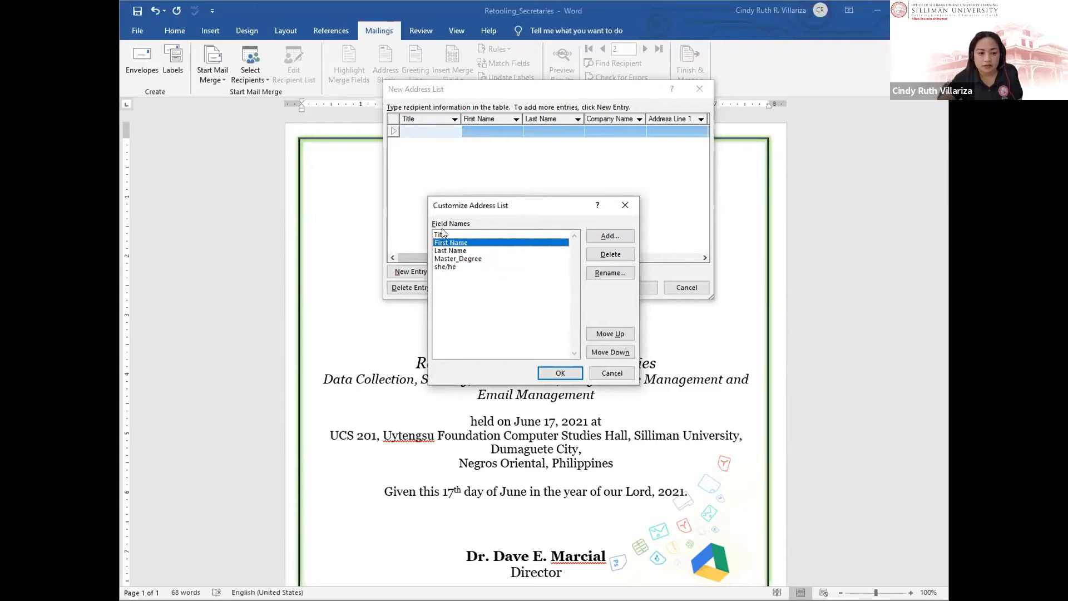
pyautogui.click(449, 250)
pyautogui.click(450, 258)
pyautogui.click(451, 243)
pyautogui.click(453, 259)
pyautogui.click(452, 266)
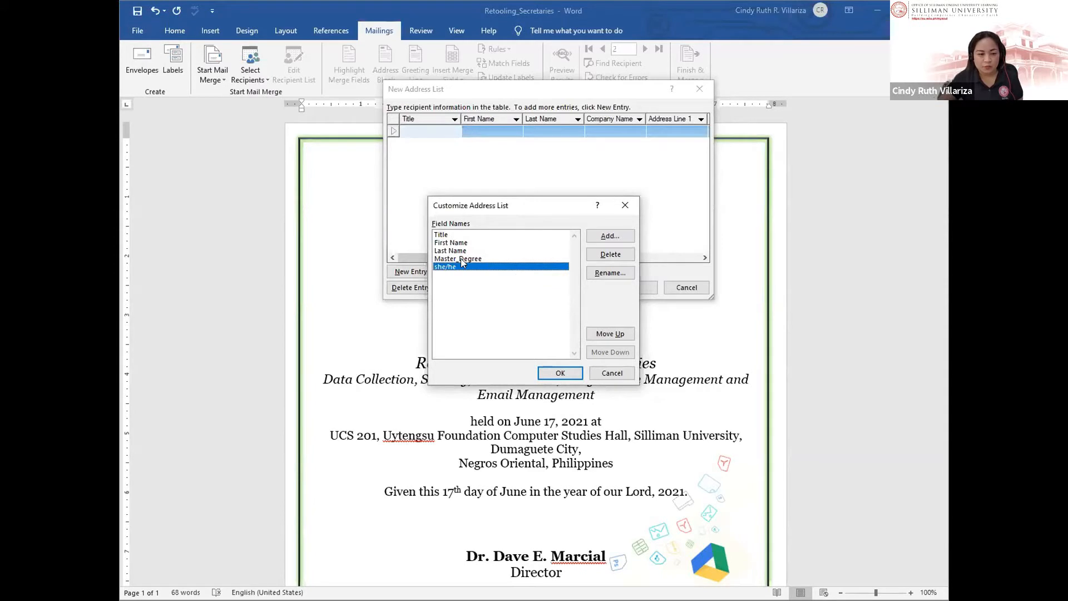
pyautogui.click(461, 260)
pyautogui.click(595, 252)
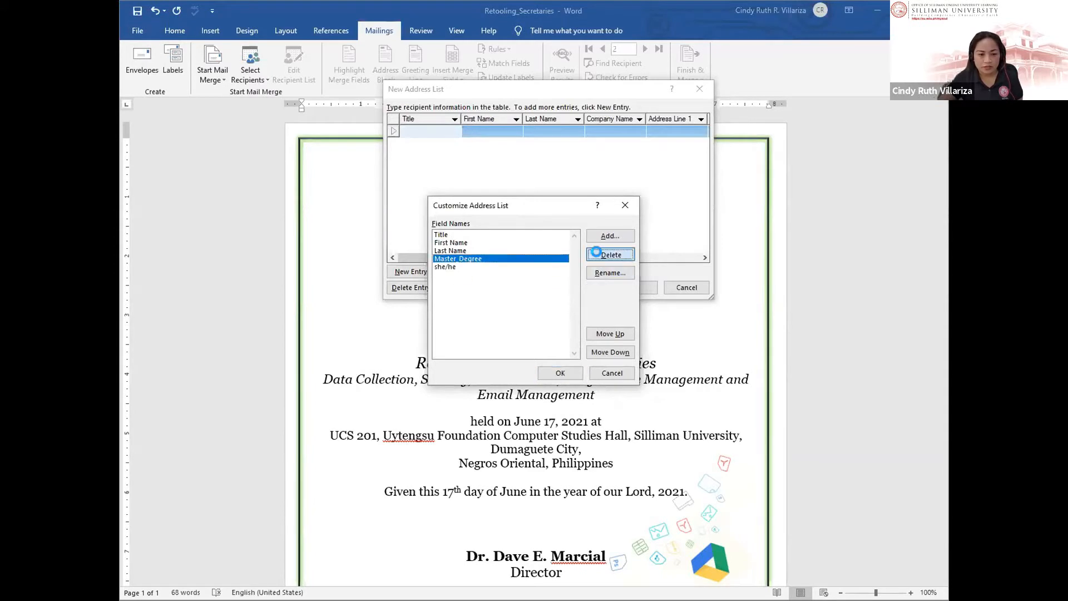
pyautogui.click(723, 354)
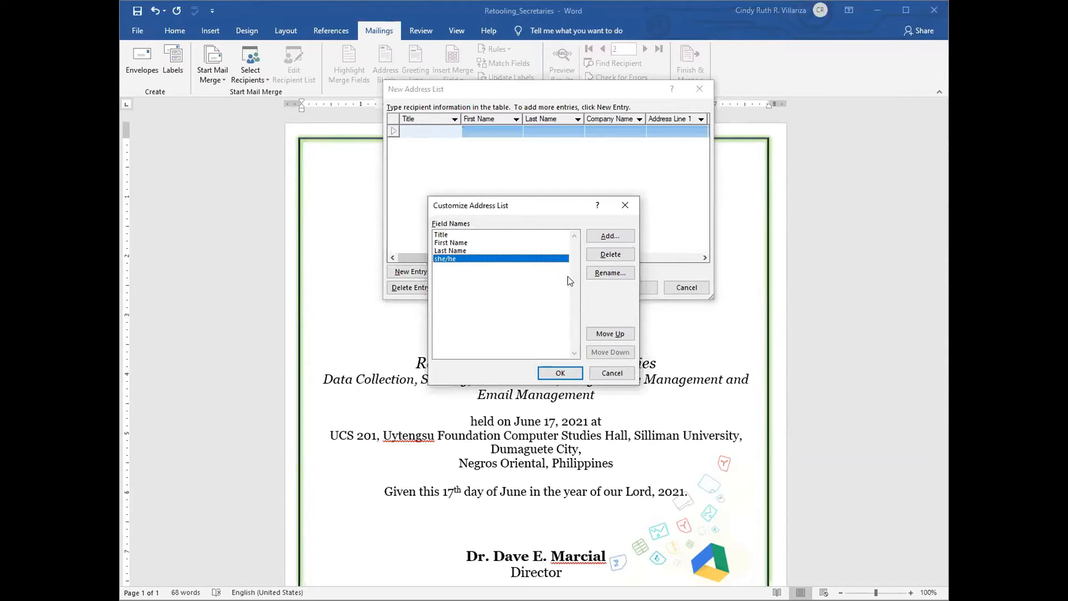
pyautogui.click(604, 254)
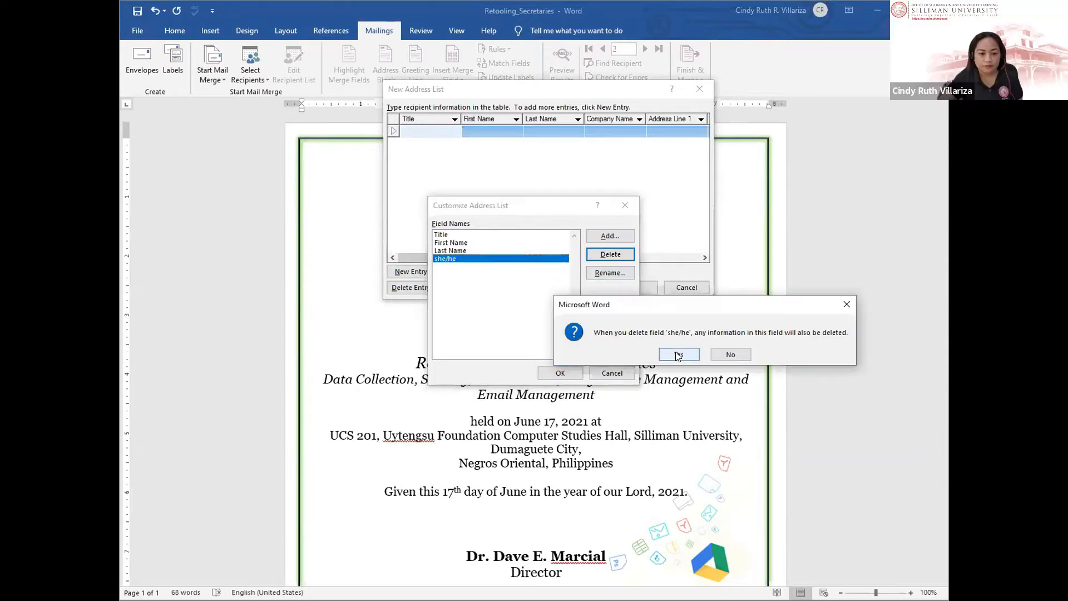
pyautogui.click(679, 354)
pyautogui.click(560, 372)
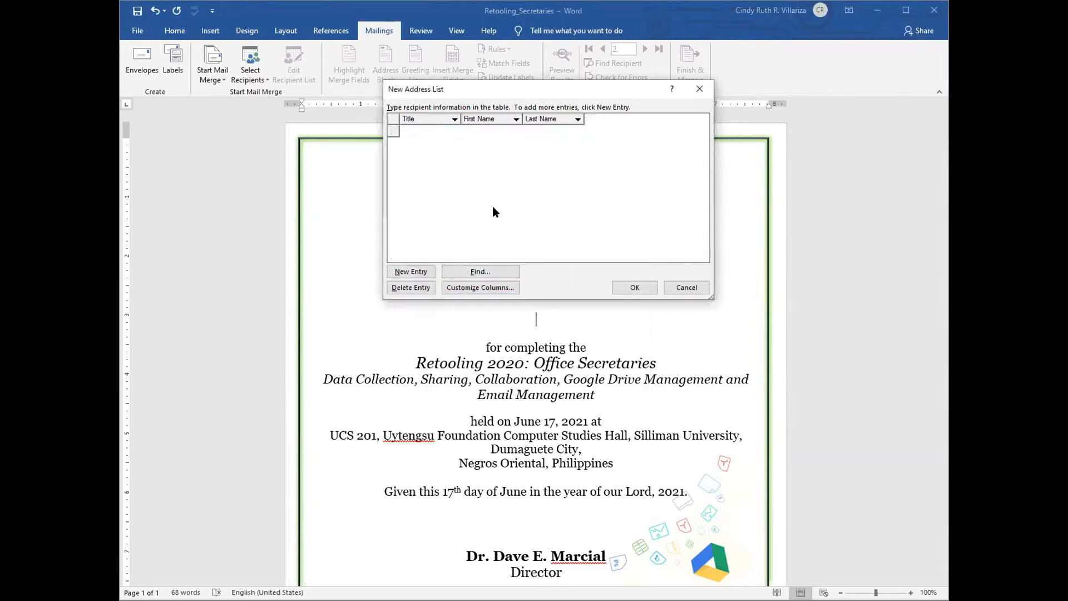
# Step: Enter three recipients with titles Mr., Ms. and Mr., plus each first and last name
pyautogui.click(414, 132)
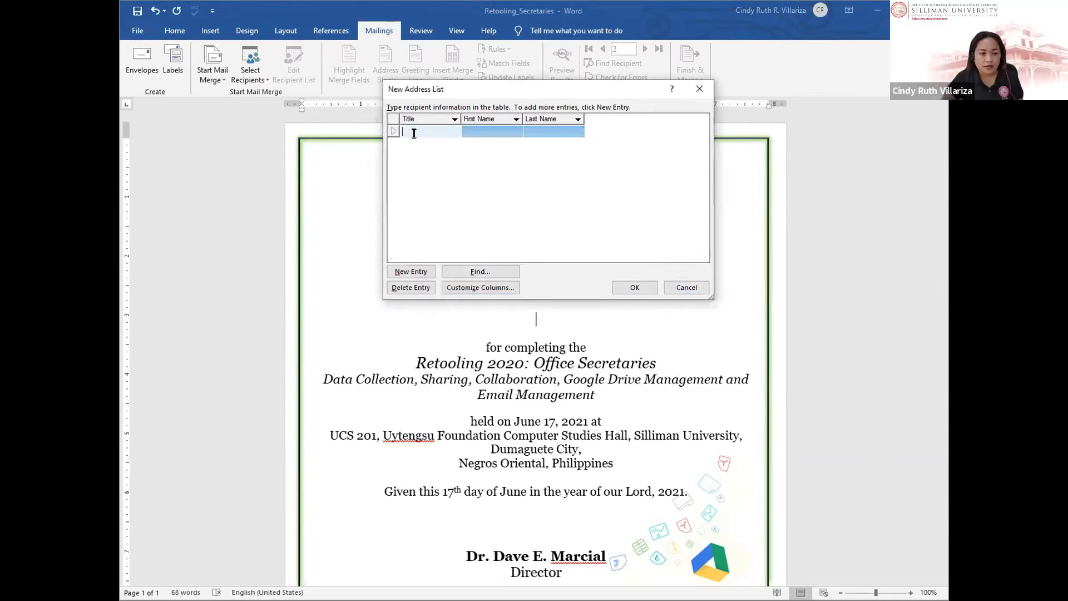
pyautogui.write('Mr.')
pyautogui.press('Tab')
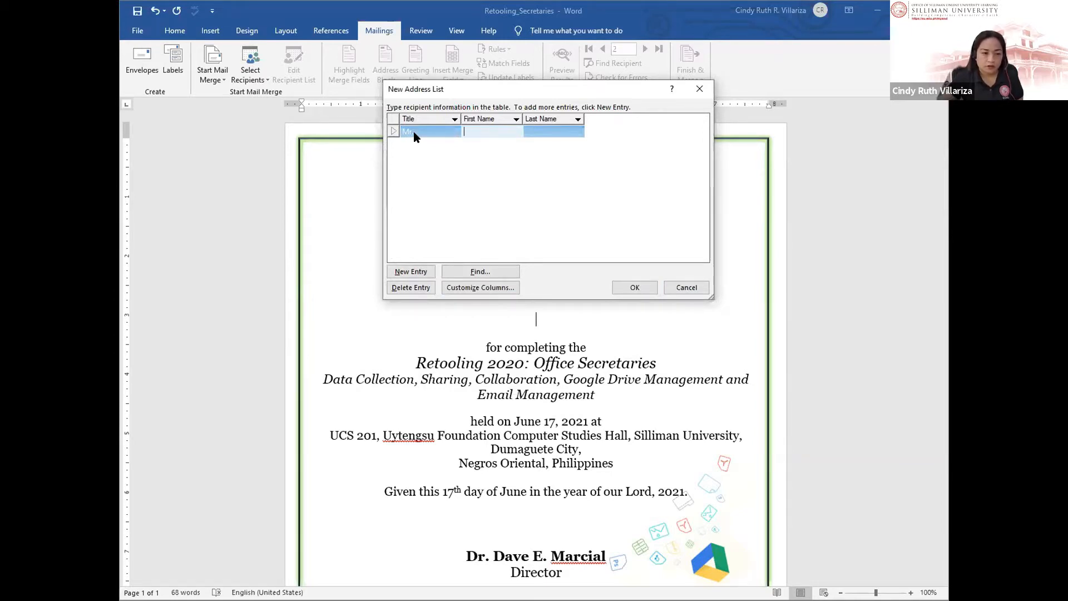
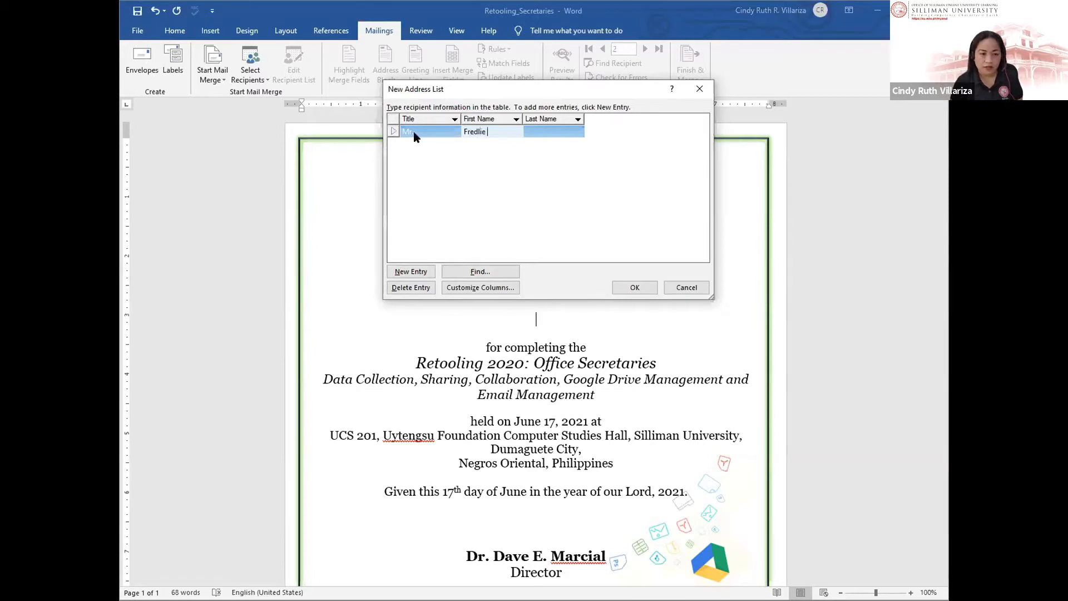
pyautogui.press('Tab')
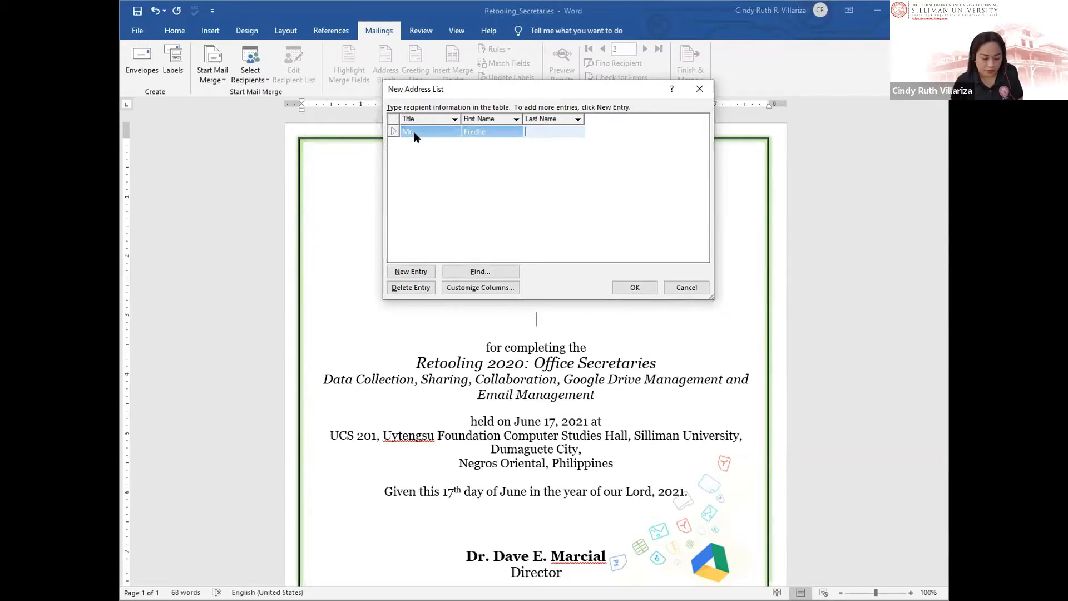
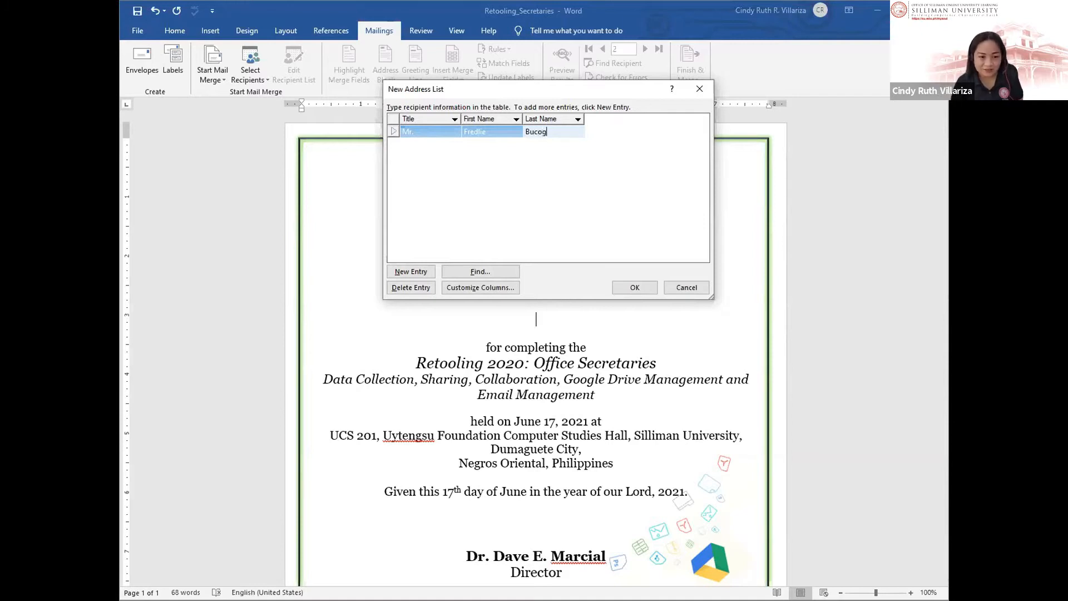
pyautogui.press('Tab')
pyautogui.write('Ms.')
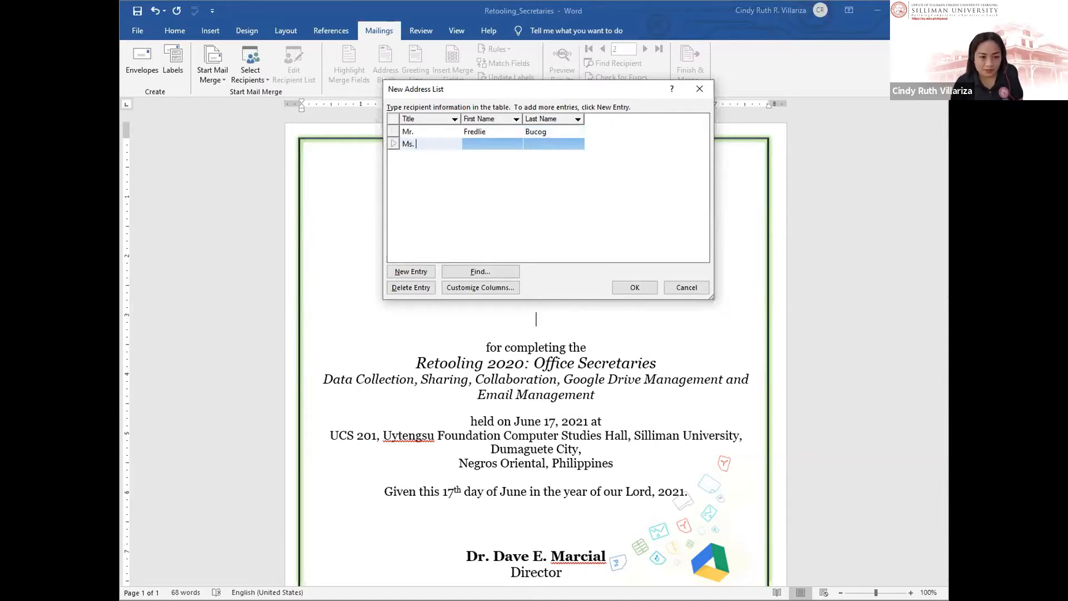
pyautogui.press('Tab')
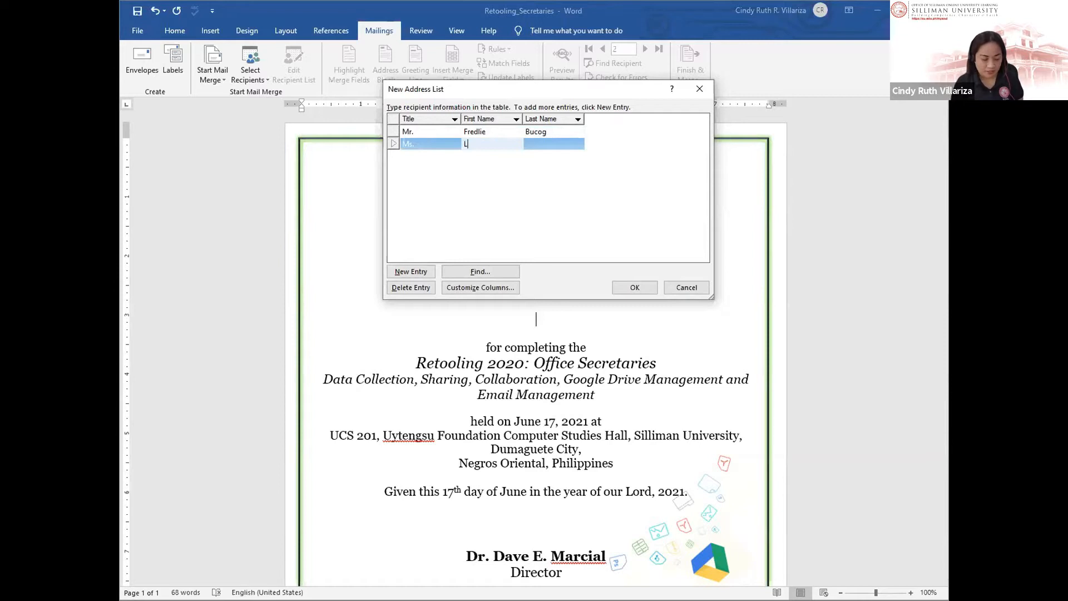
pyautogui.press('Tab')
pyautogui.press('Tab')
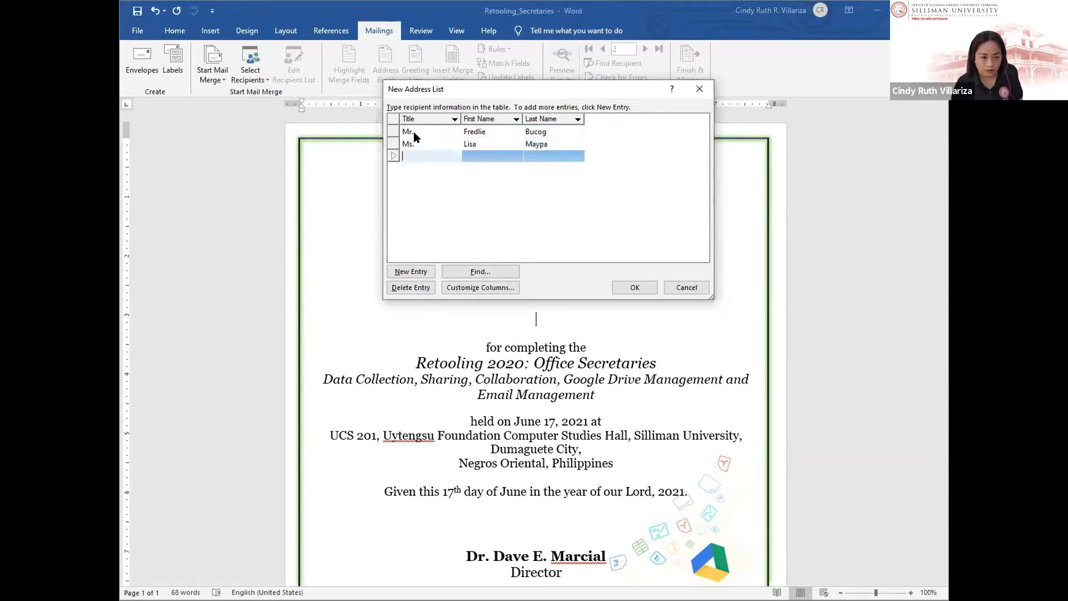
pyautogui.write('Mr.')
pyautogui.press('Tab')
pyautogui.press('Tab')
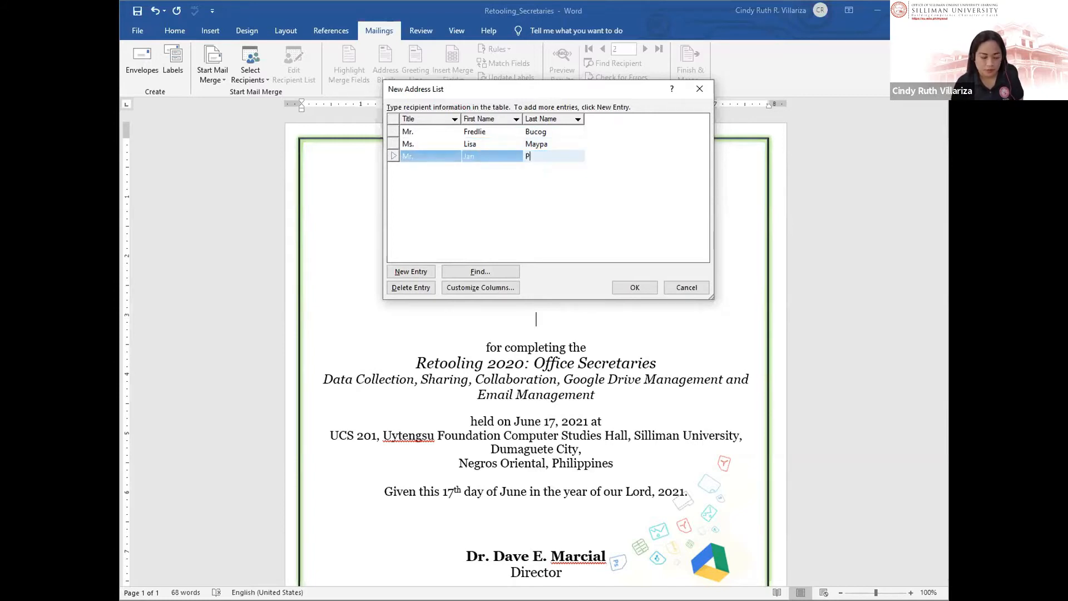
pyautogui.press('Tab')
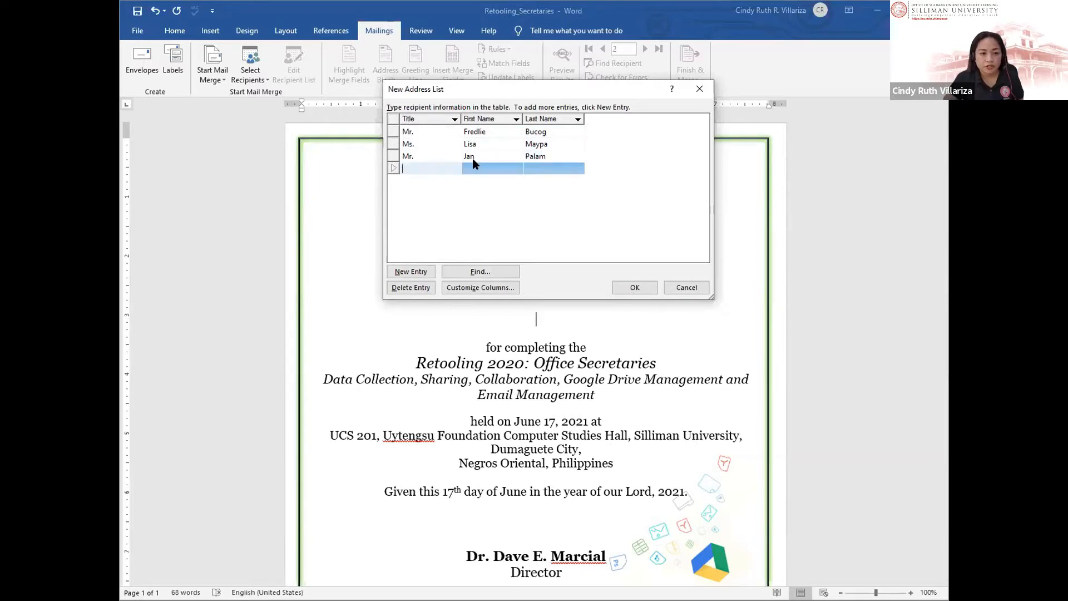
# Step: Correct the third recipient's last name, add a fourth Mr. recipient, and accept the list
pyautogui.press('Up')
pyautogui.press('Up')
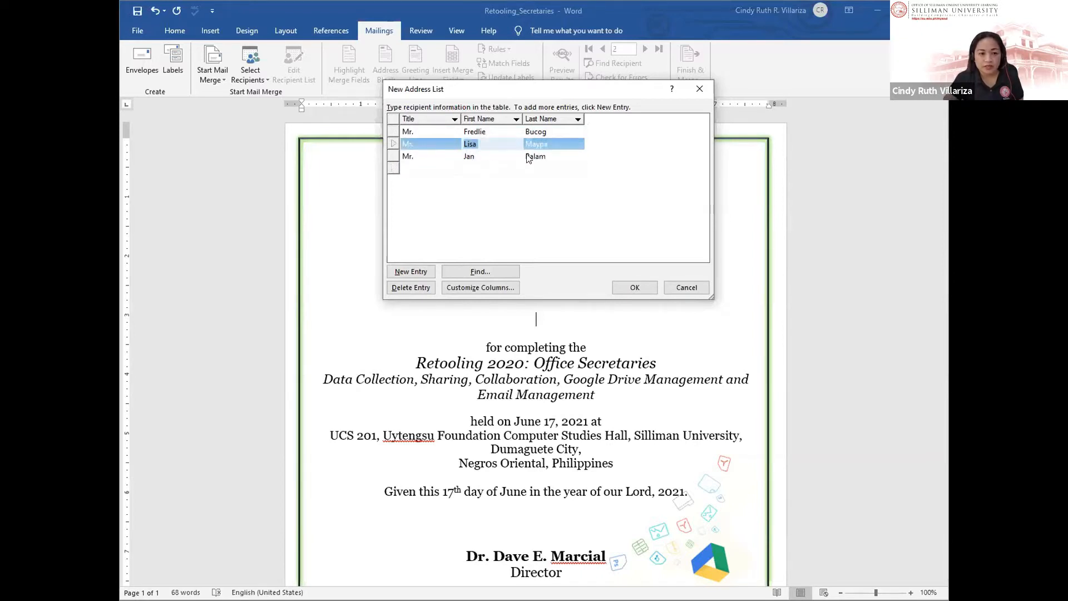
pyautogui.click(553, 155)
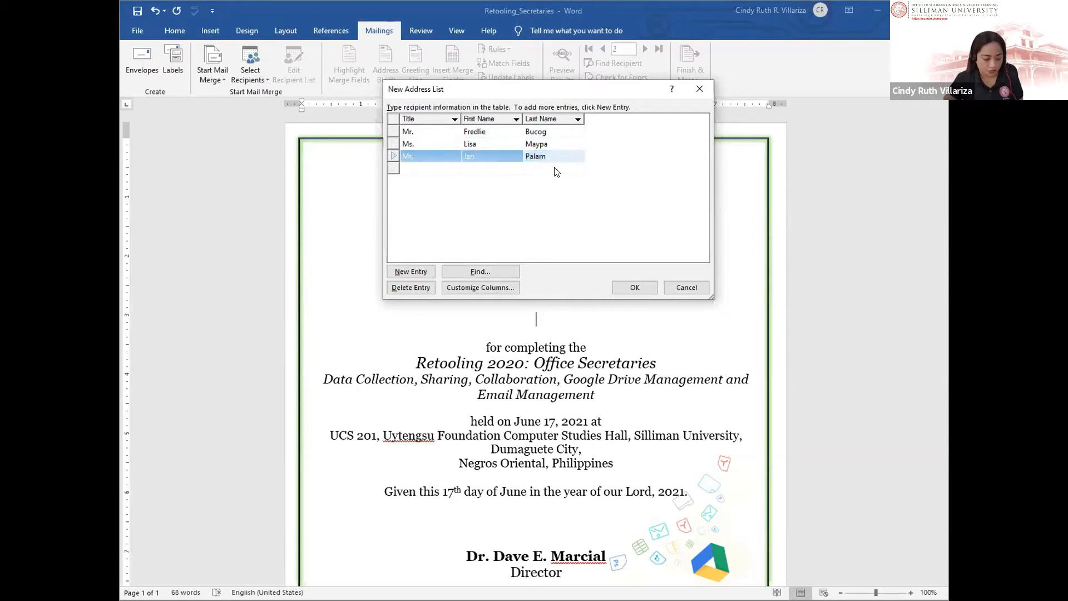
pyautogui.write('a')
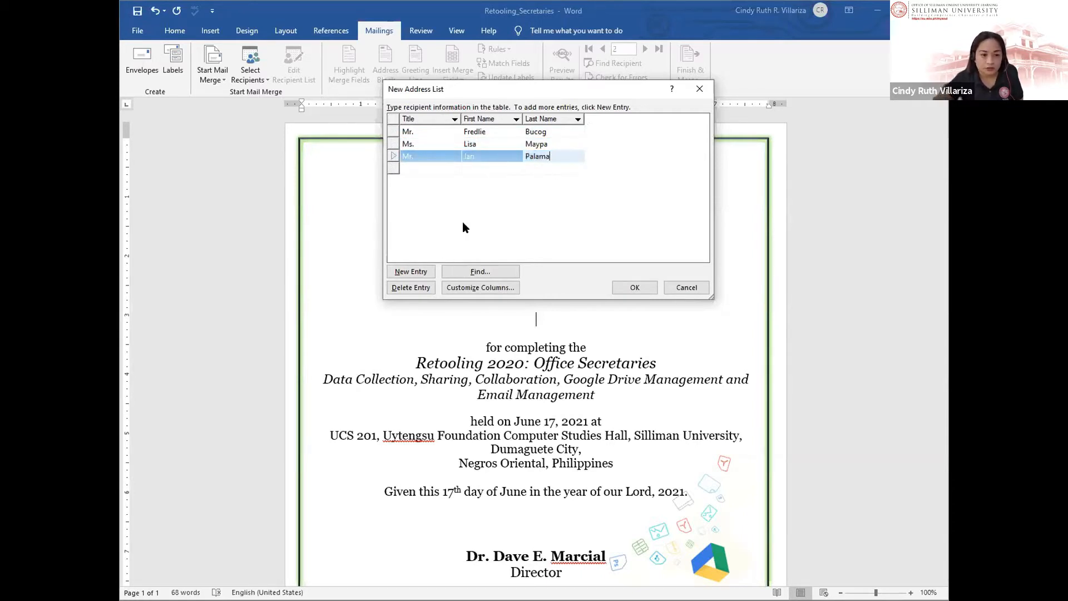
pyautogui.press('Tab')
pyautogui.write('Mr.')
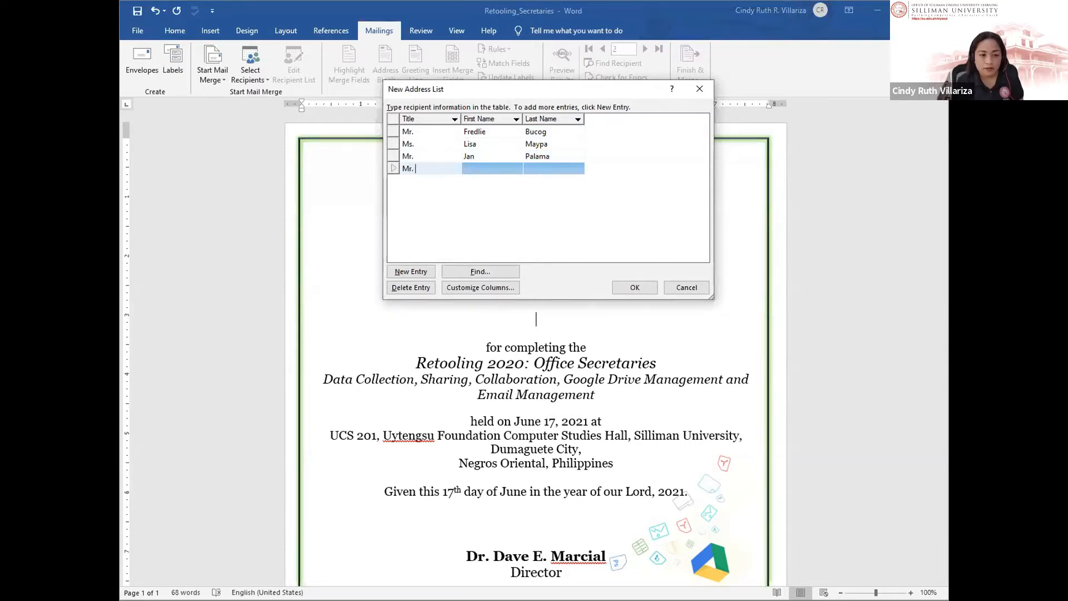
pyautogui.press('Tab')
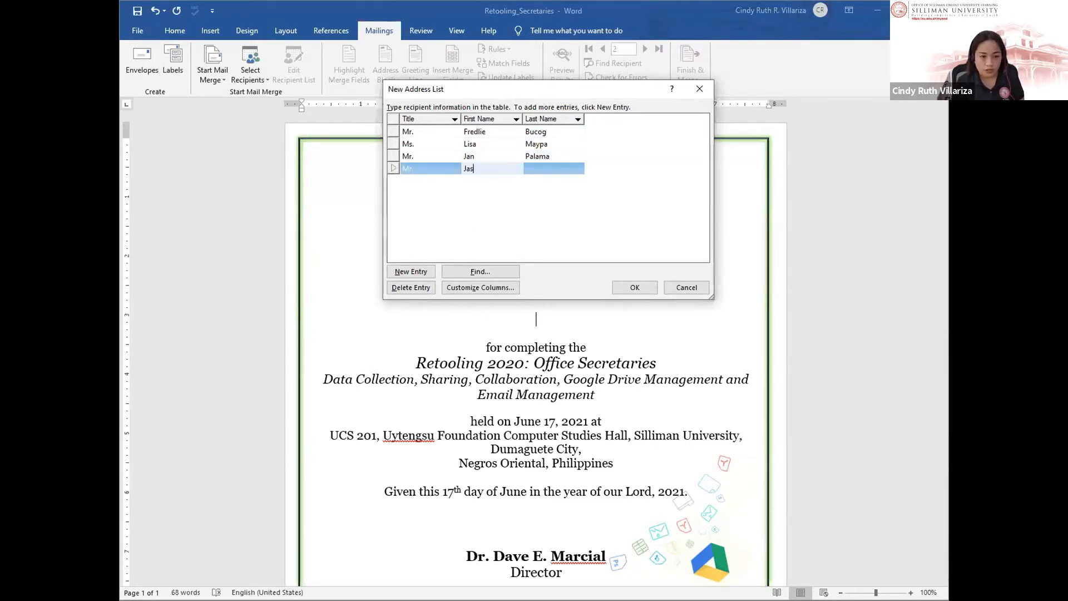
pyautogui.press('Tab')
pyautogui.hotkey('alt', 'Tab')
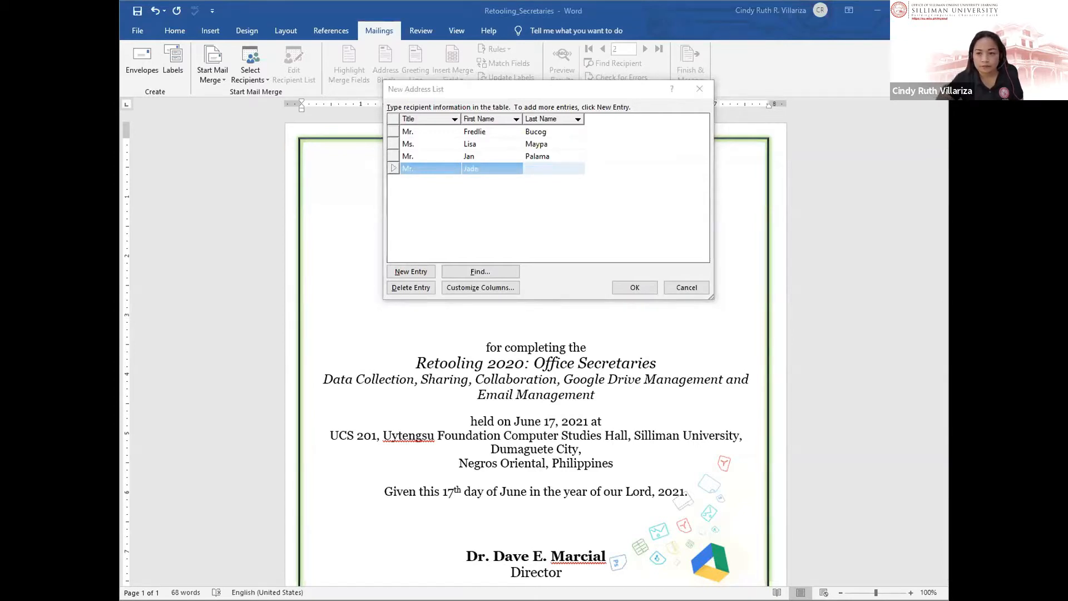
pyautogui.click(519, 167)
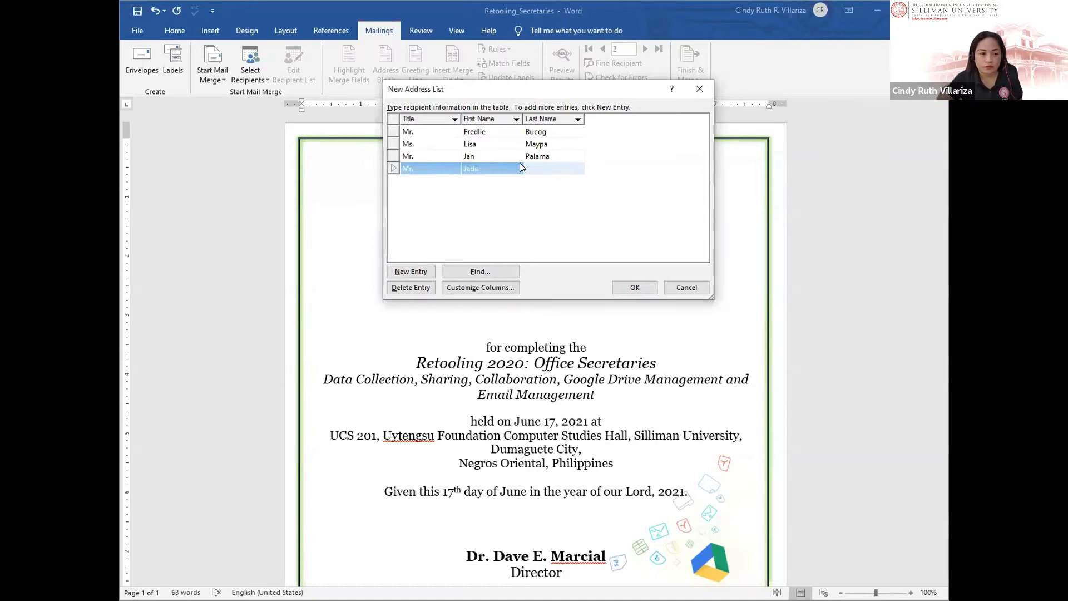
pyautogui.click(547, 166)
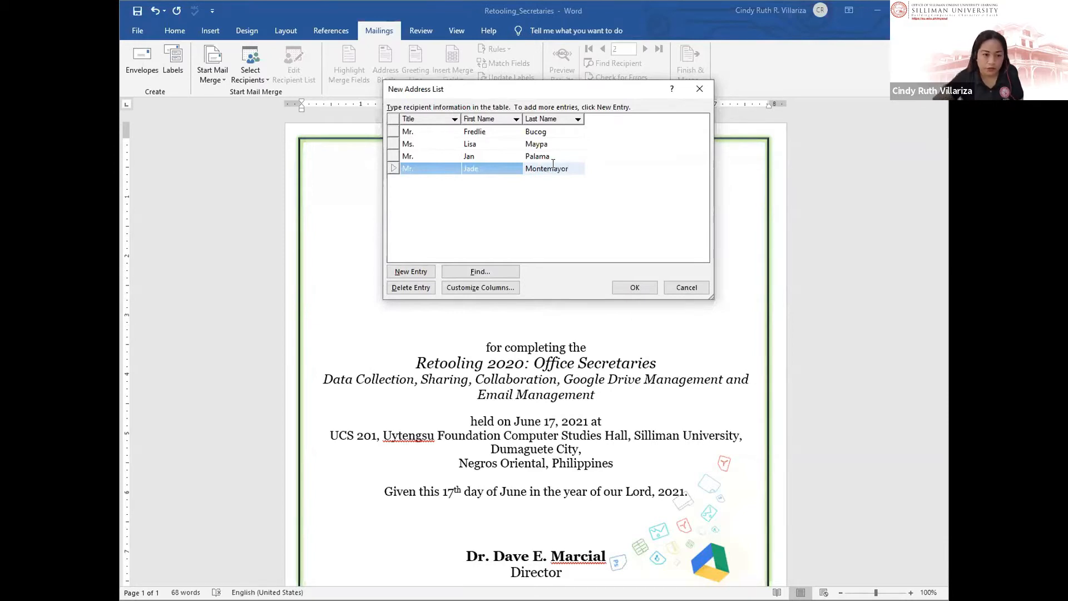
pyautogui.click(623, 285)
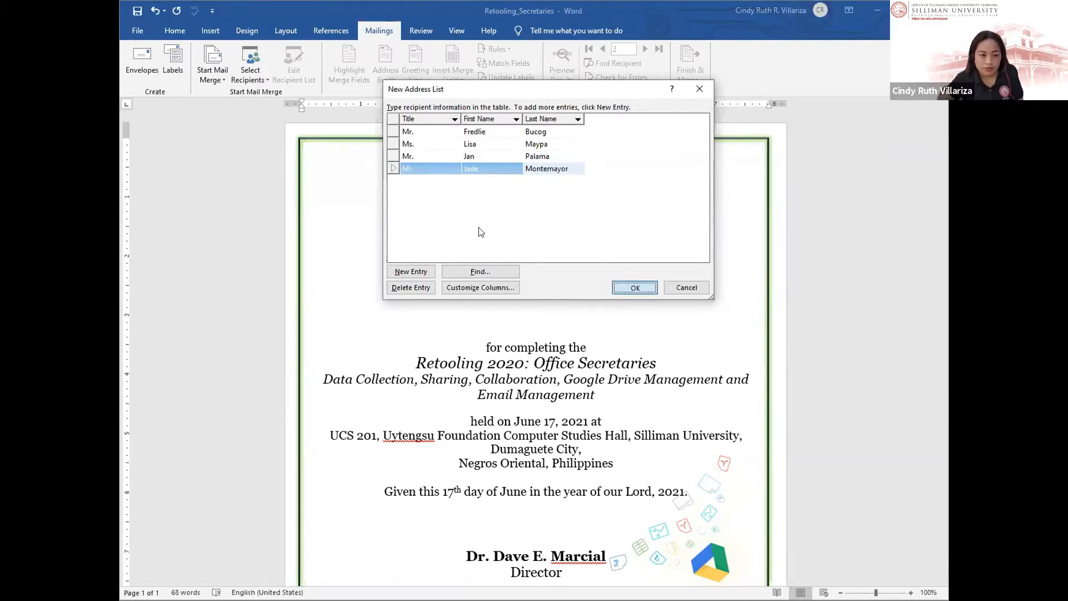
# Step: Save the address list as 'Certificate data_MS Word' in My Data Sources
pyautogui.moveTo(429, 18); pyautogui.dragTo(661, 73)
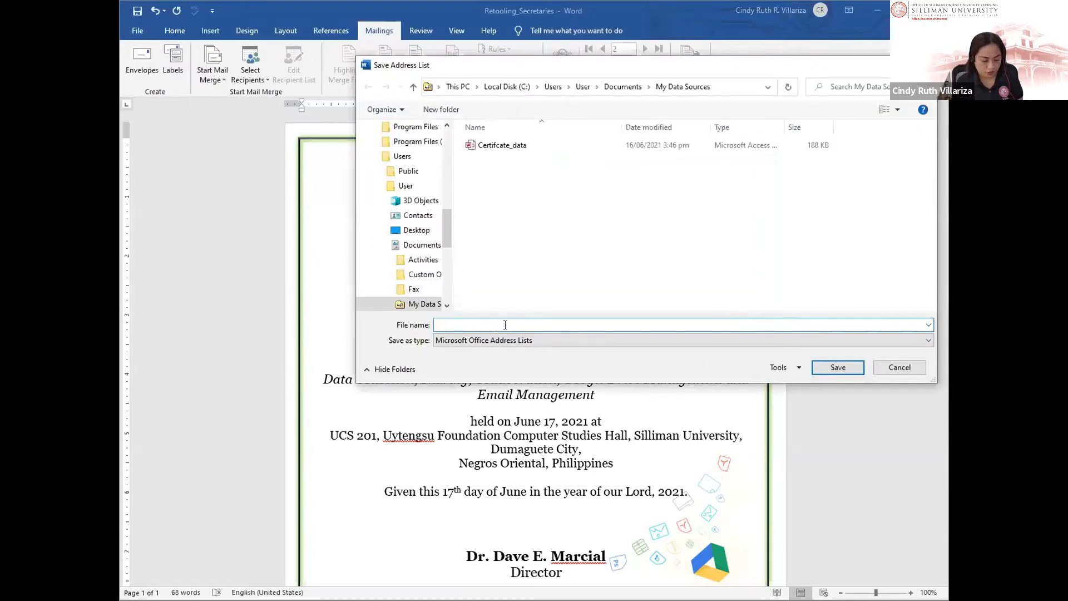
pyautogui.write('Certif')
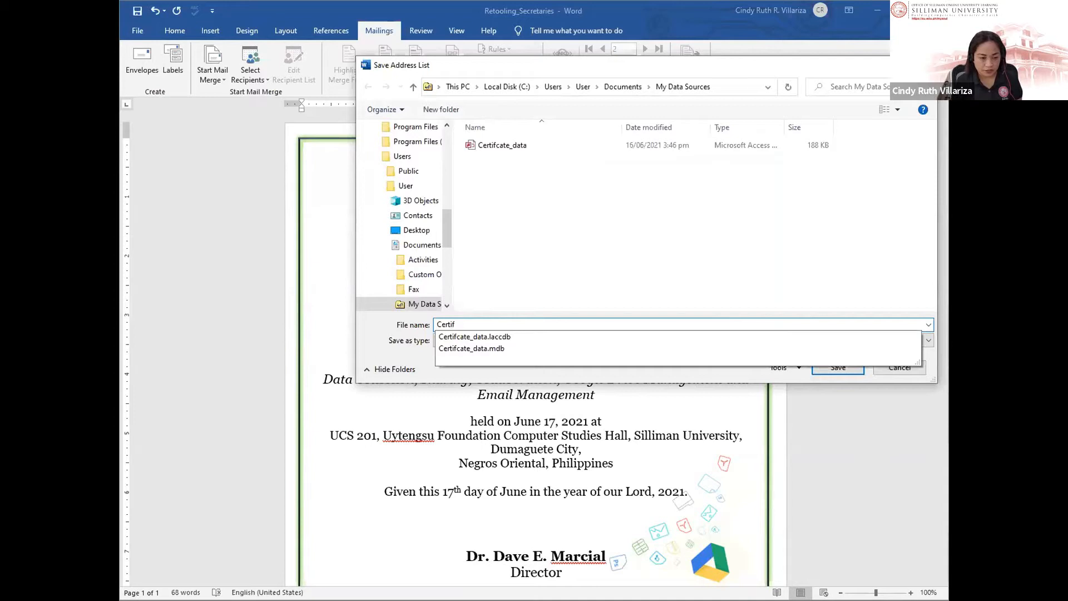
pyautogui.write('icate da')
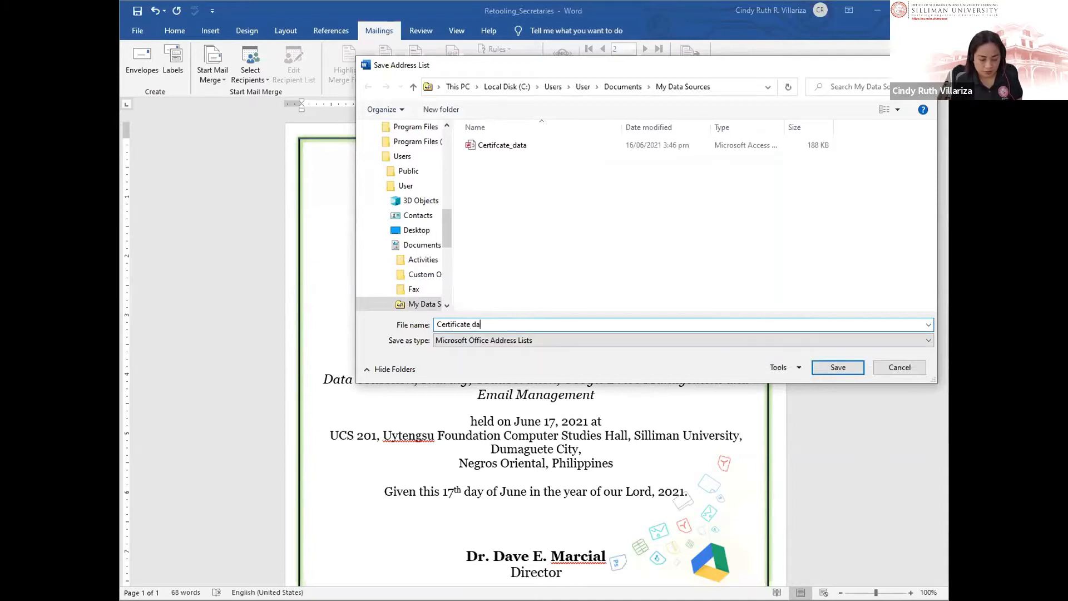
pyautogui.write('ta_')
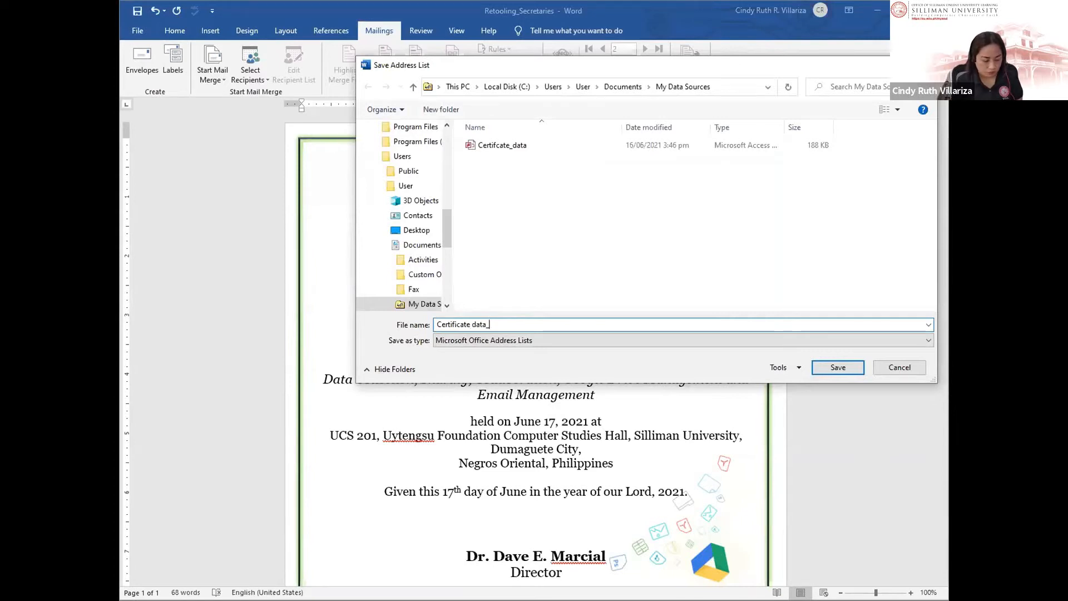
pyautogui.write('MS Word')
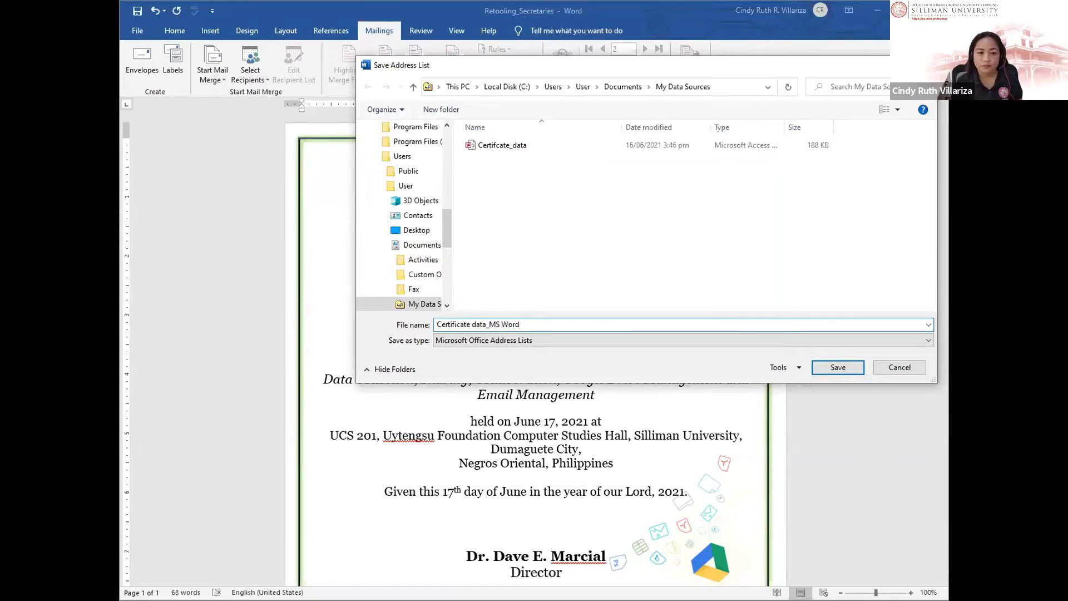
pyautogui.press('Return')
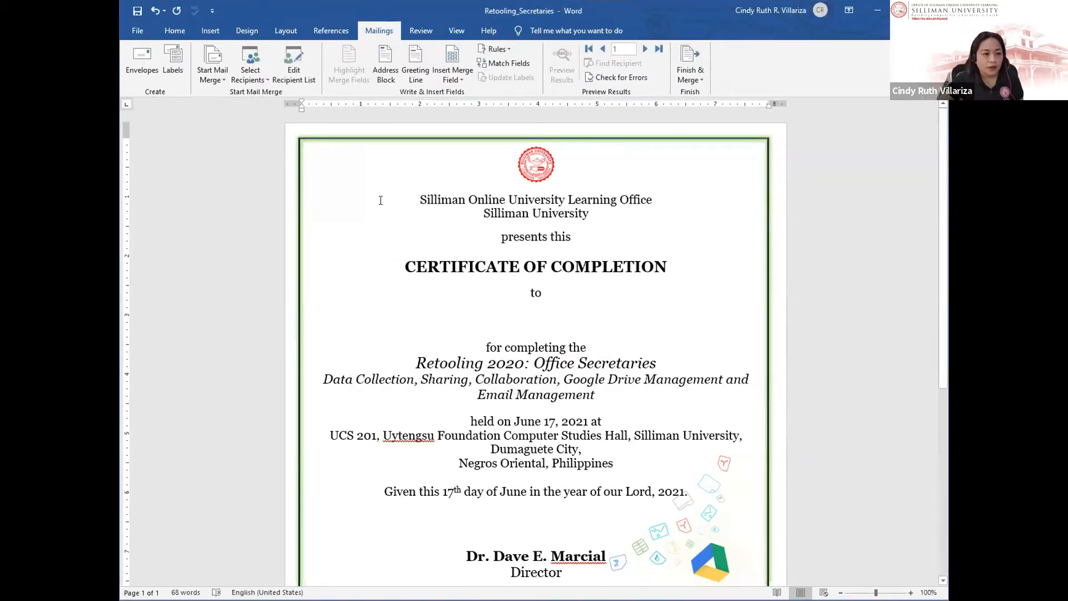
# Step: Insert the Title, First_Name and Last_Name merge fields on the line below 'to'
pyautogui.click(461, 78)
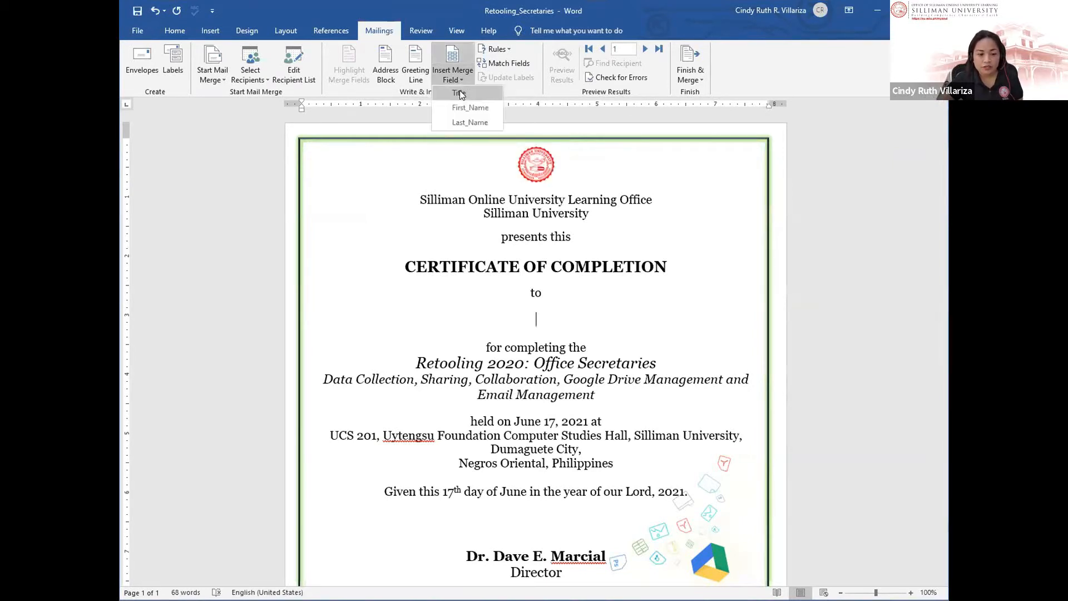
pyautogui.click(459, 93)
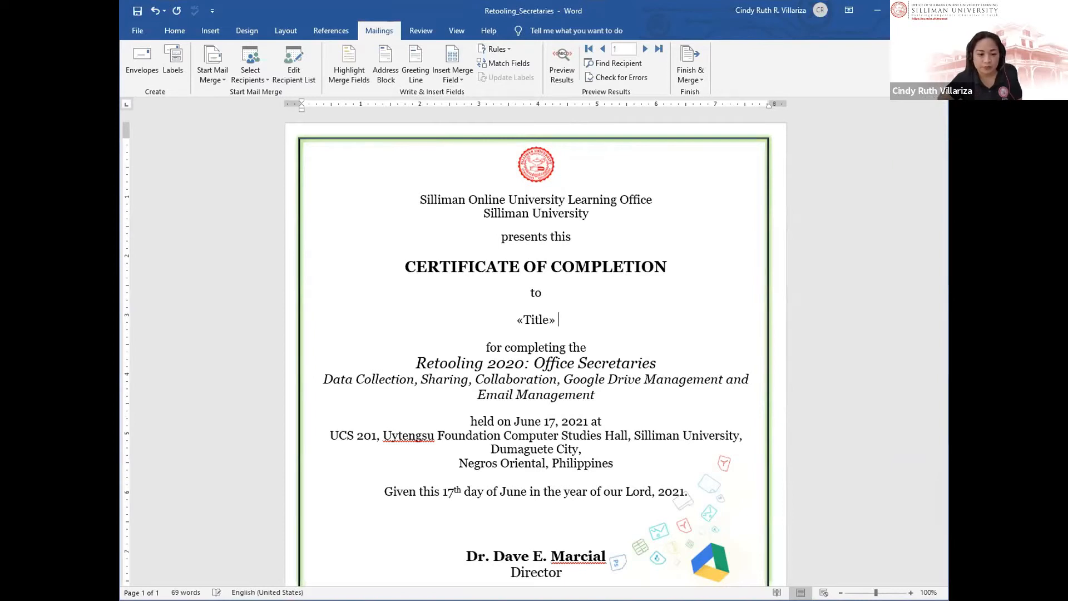
pyautogui.click(479, 106)
pyautogui.click(454, 79)
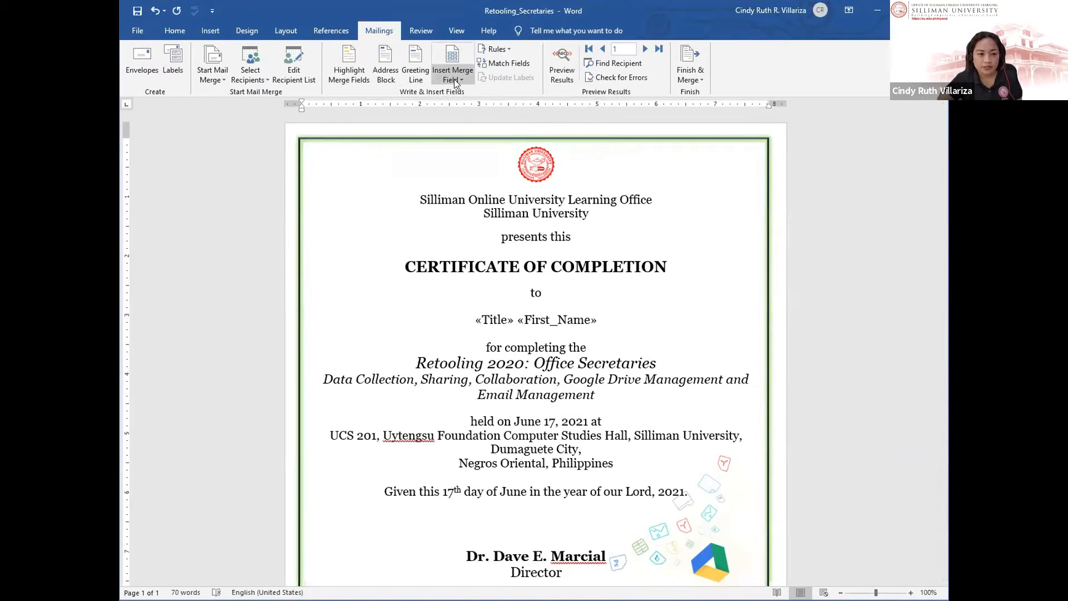
pyautogui.click(481, 123)
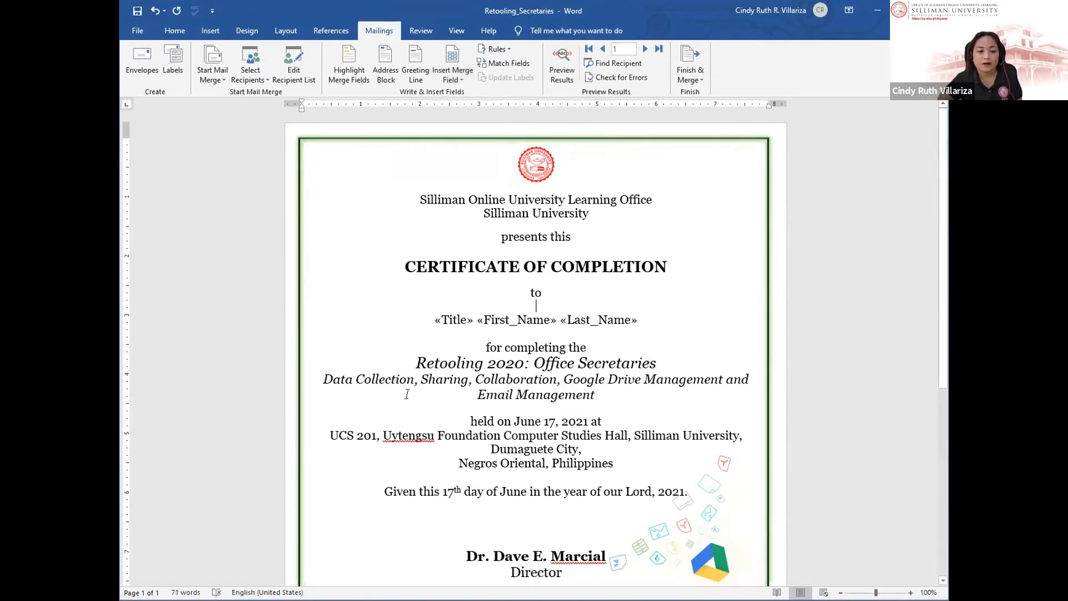
# Step: Select the June 17, 2021 date after 'held on'
pyautogui.scroll(-1, 406, 393)
pyautogui.click(565, 392)
pyautogui.moveTo(565, 391); pyautogui.dragTo(587, 391)
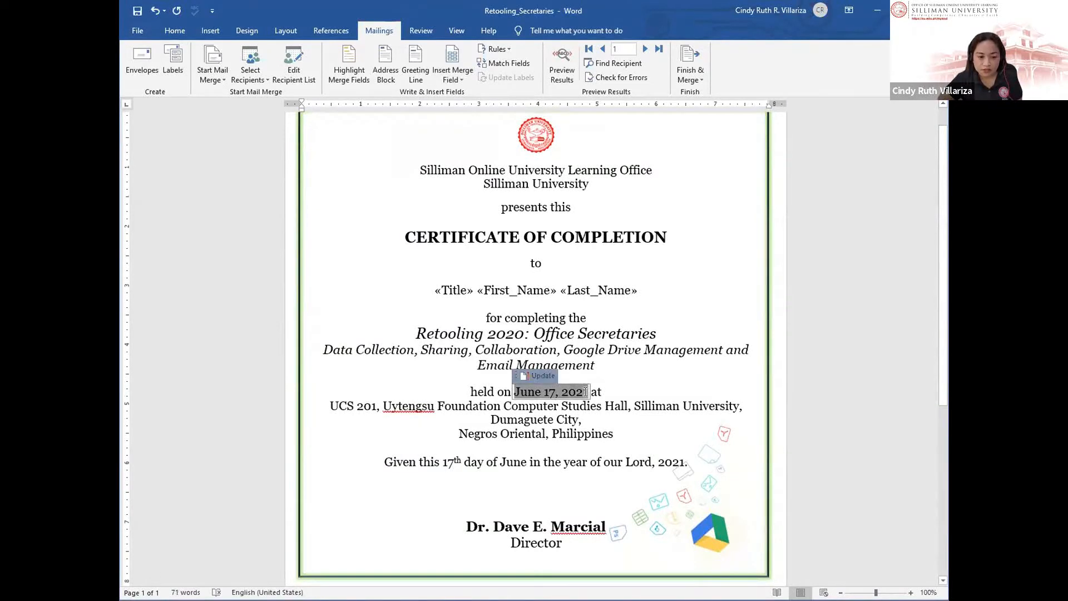
# Step: Replace the 'held on' date with an auto-updating date field in June 17, 2021 format
pyautogui.click(439, 371)
pyautogui.click(536, 391)
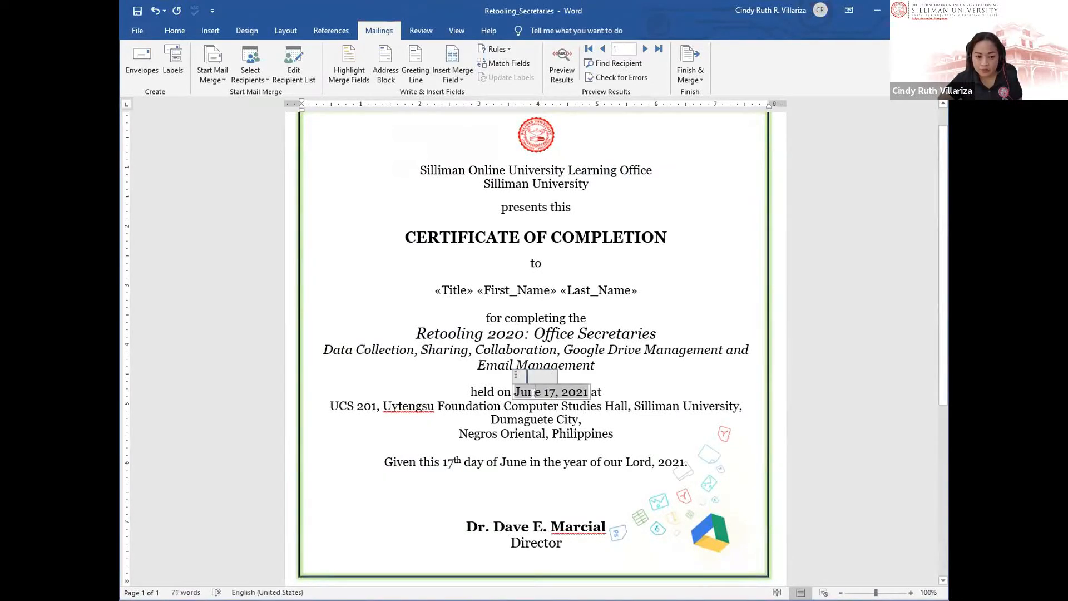
pyautogui.click(210, 31)
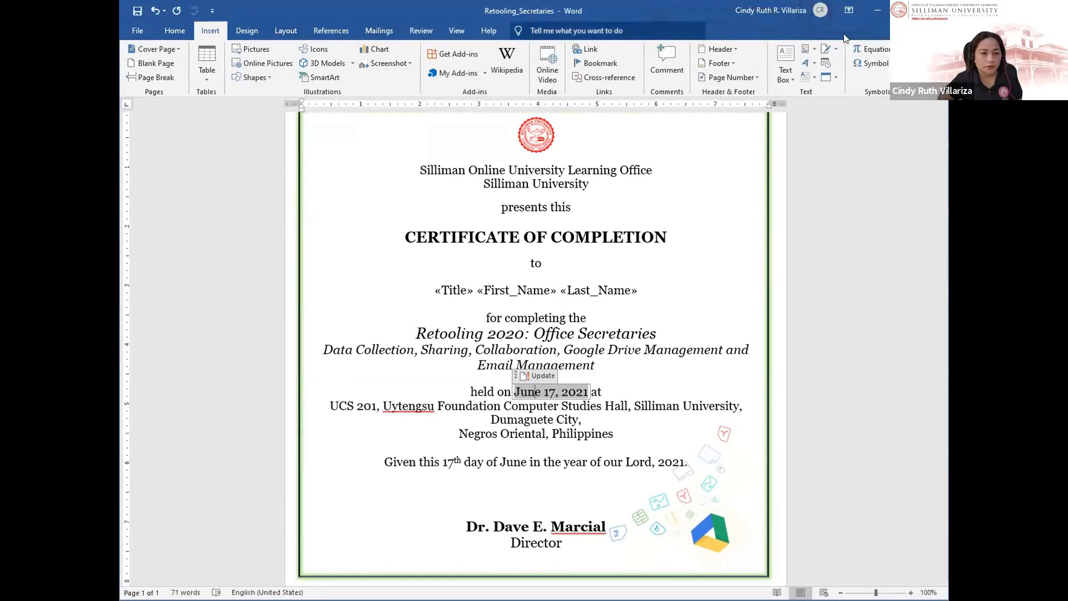
pyautogui.click(905, 10)
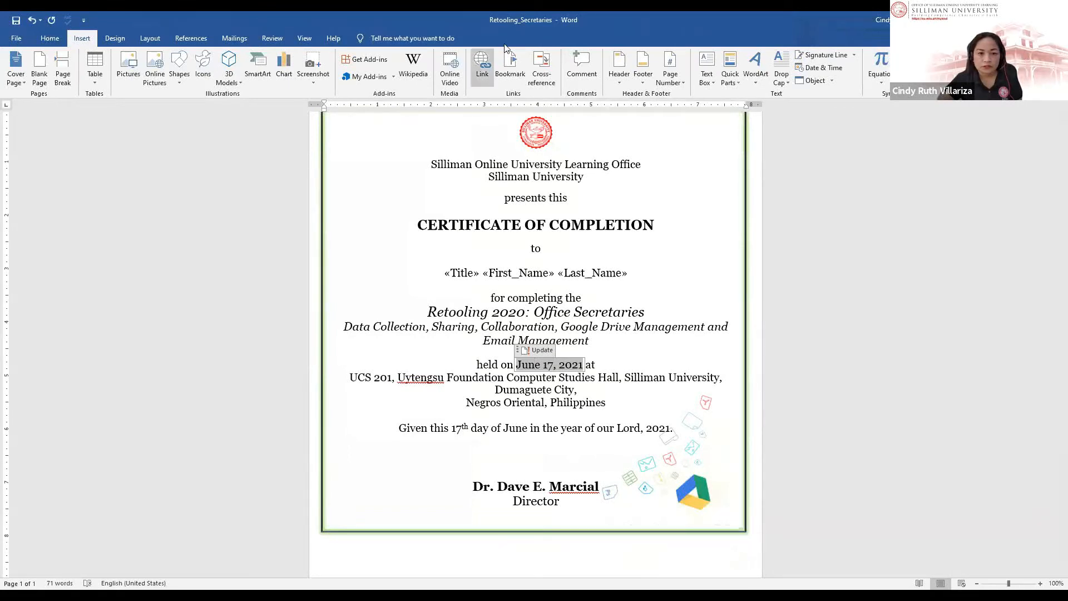
pyautogui.doubleClick(553, 17)
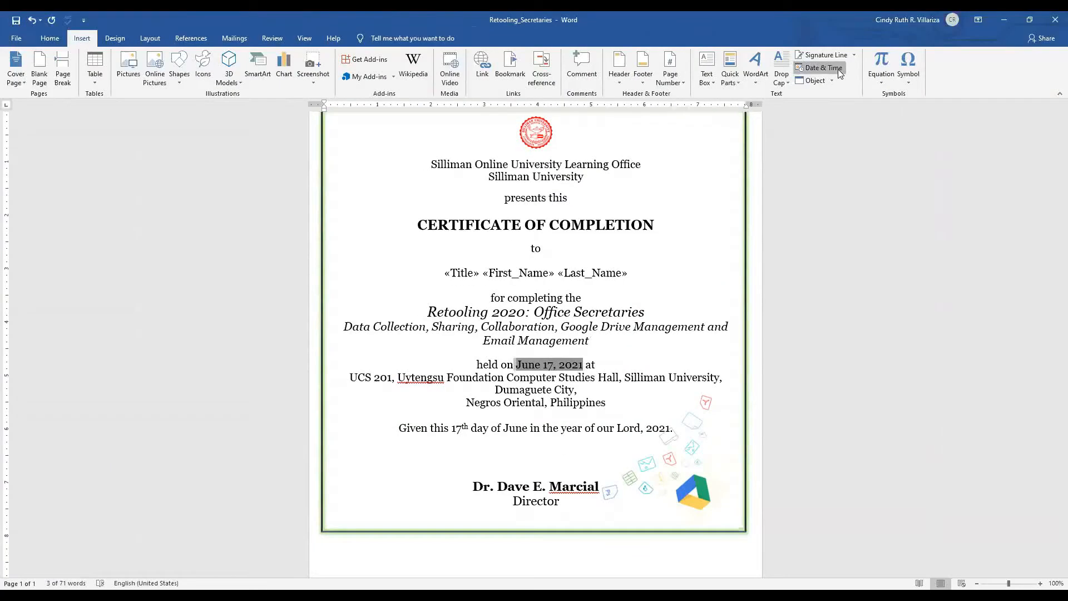
pyautogui.click(825, 63)
pyautogui.click(425, 242)
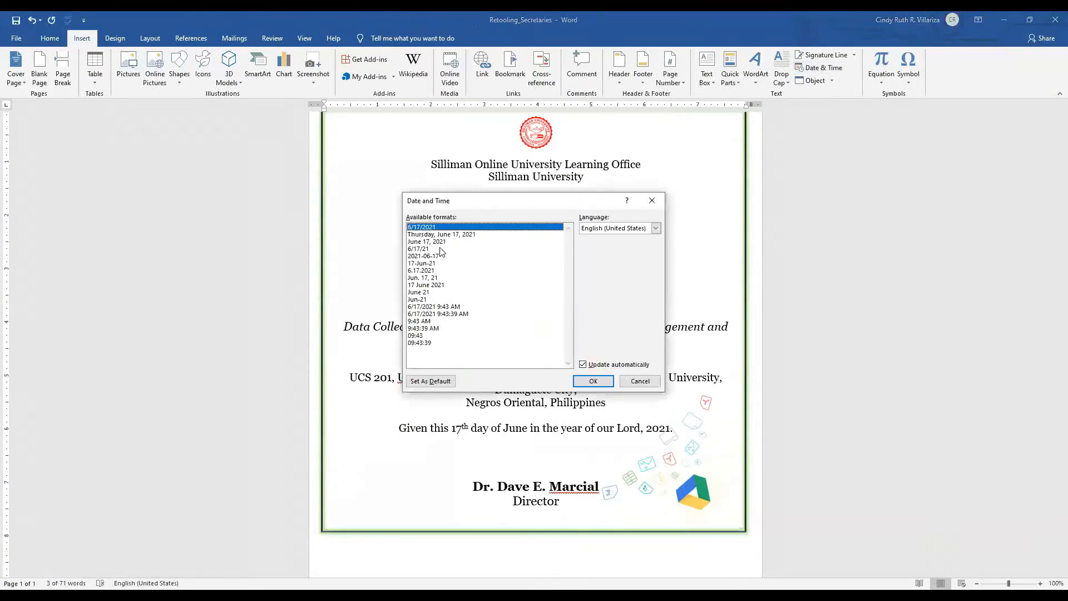
pyautogui.click(592, 381)
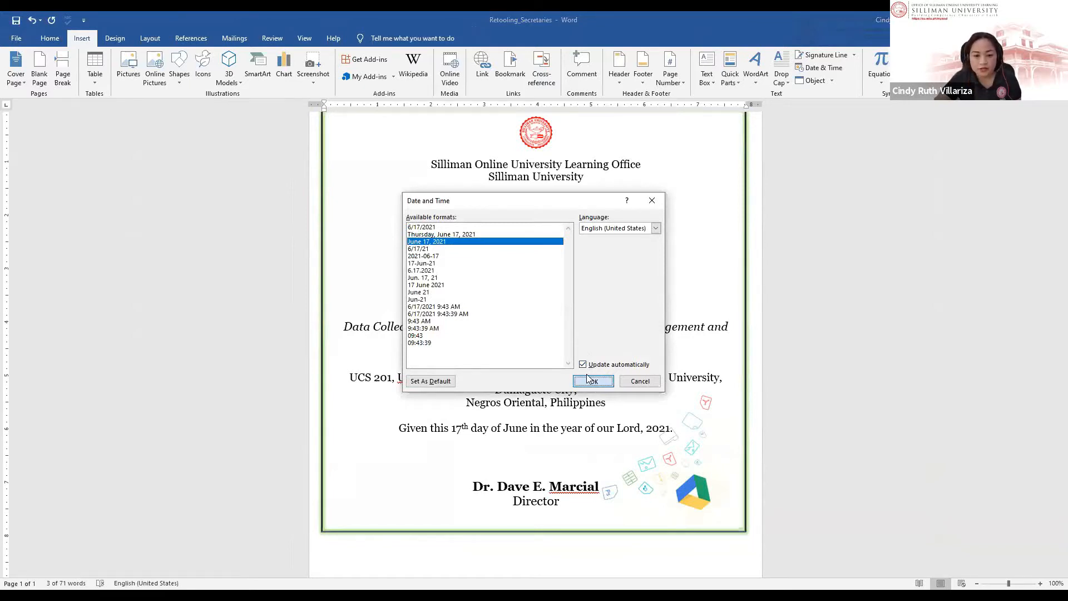
pyautogui.click(360, 278)
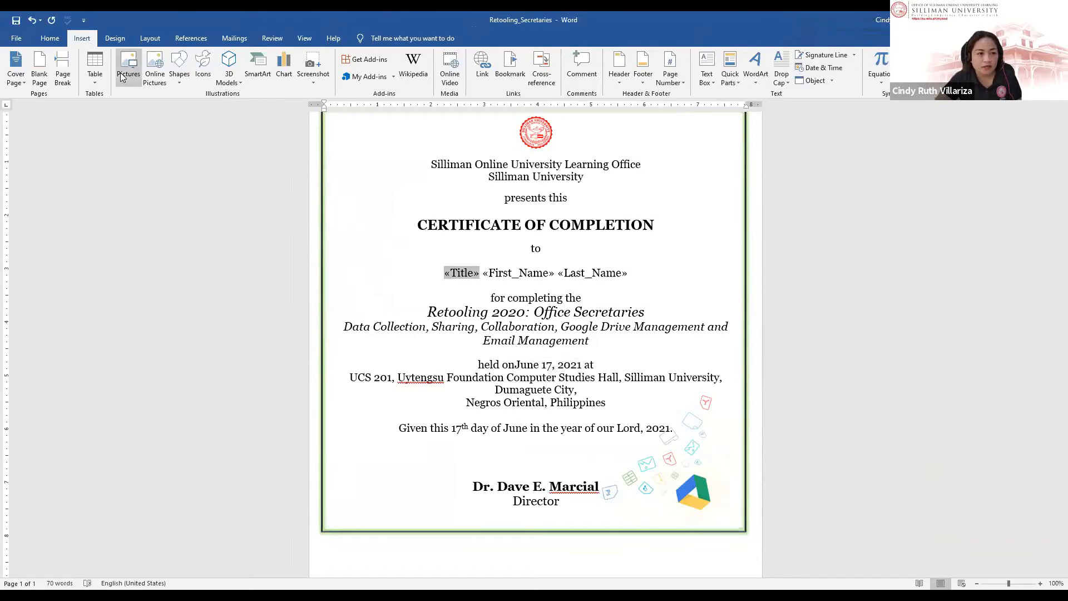
pyautogui.click(234, 38)
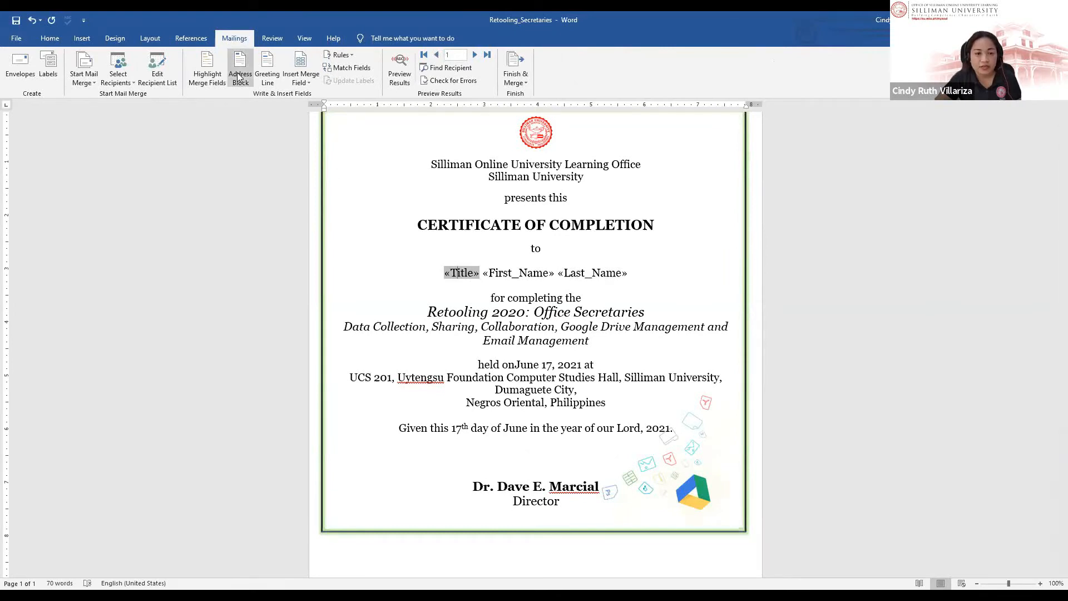
# Step: Preview the first recipient's data and select the merged name line
pyautogui.click(399, 70)
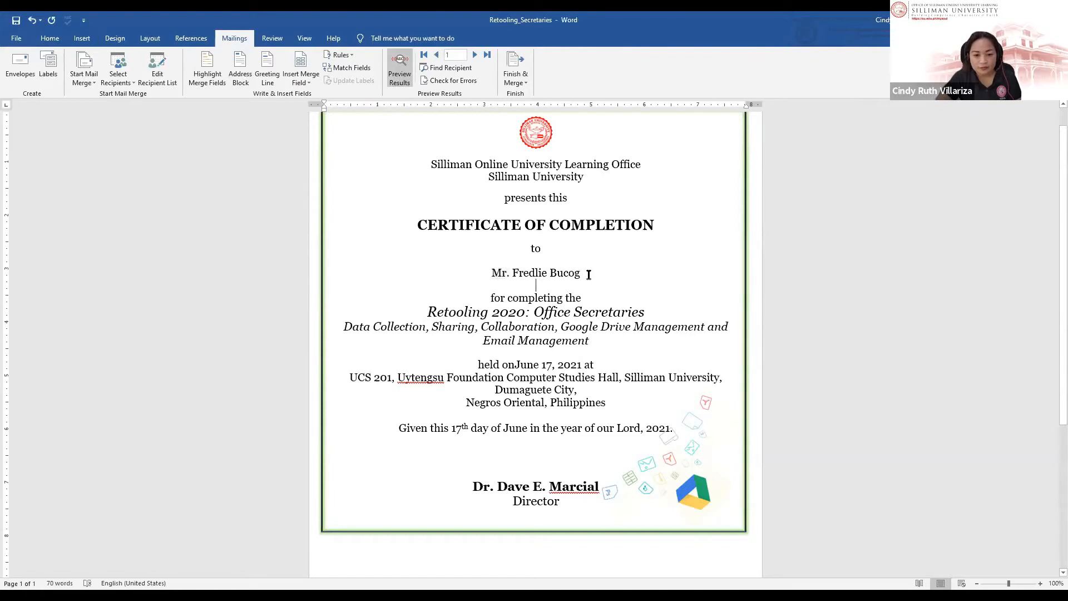
pyautogui.moveTo(588, 273); pyautogui.dragTo(430, 280)
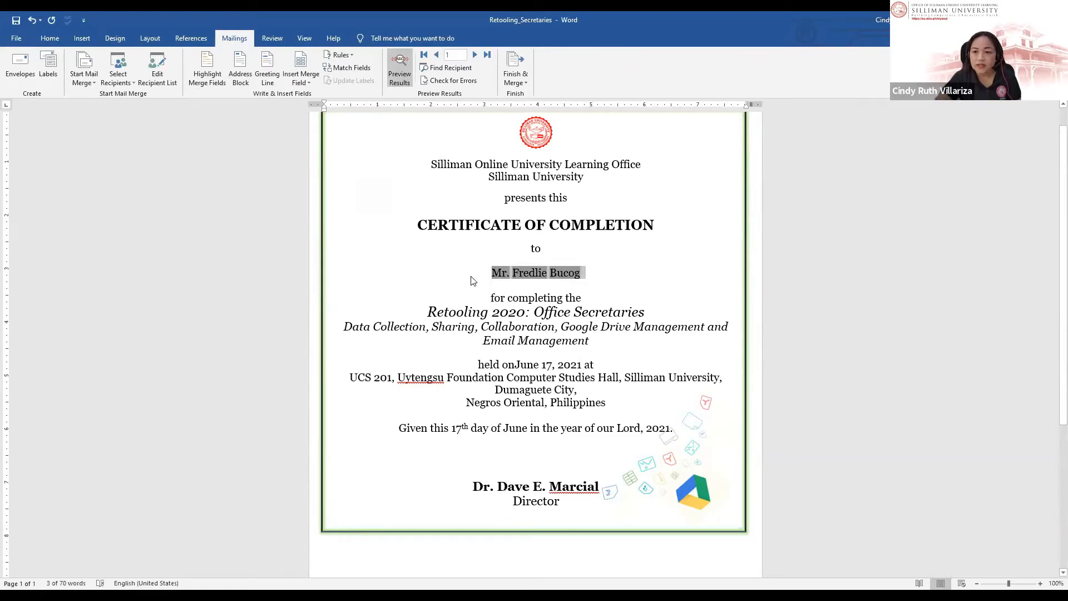
pyautogui.click(49, 38)
# Step: Format the recipient's name in Castellar, size 26, bold and red
pyautogui.click(147, 60)
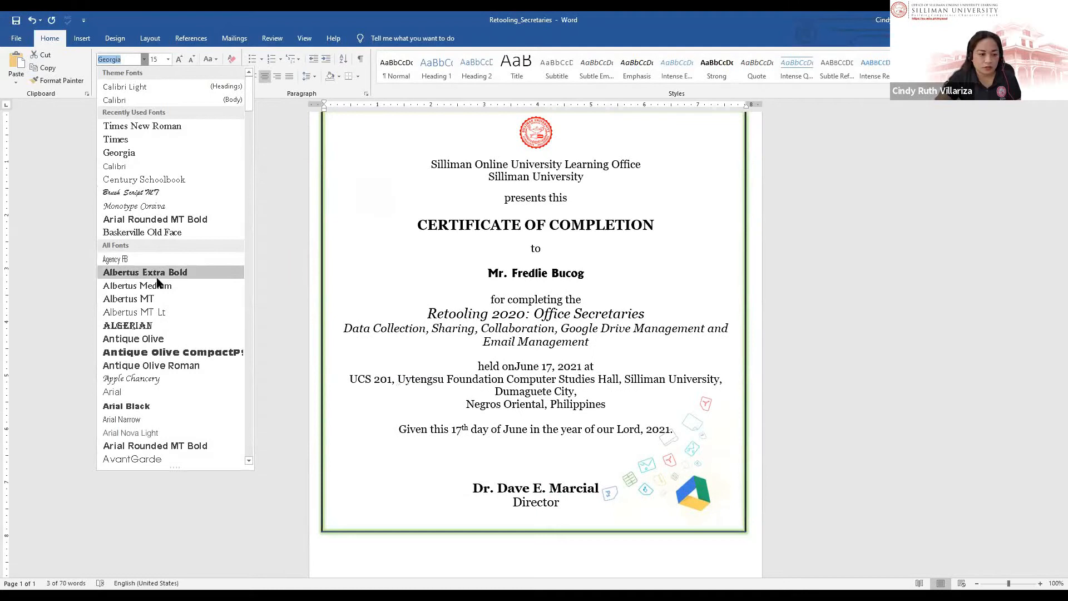
pyautogui.scroll(-2, 169, 327)
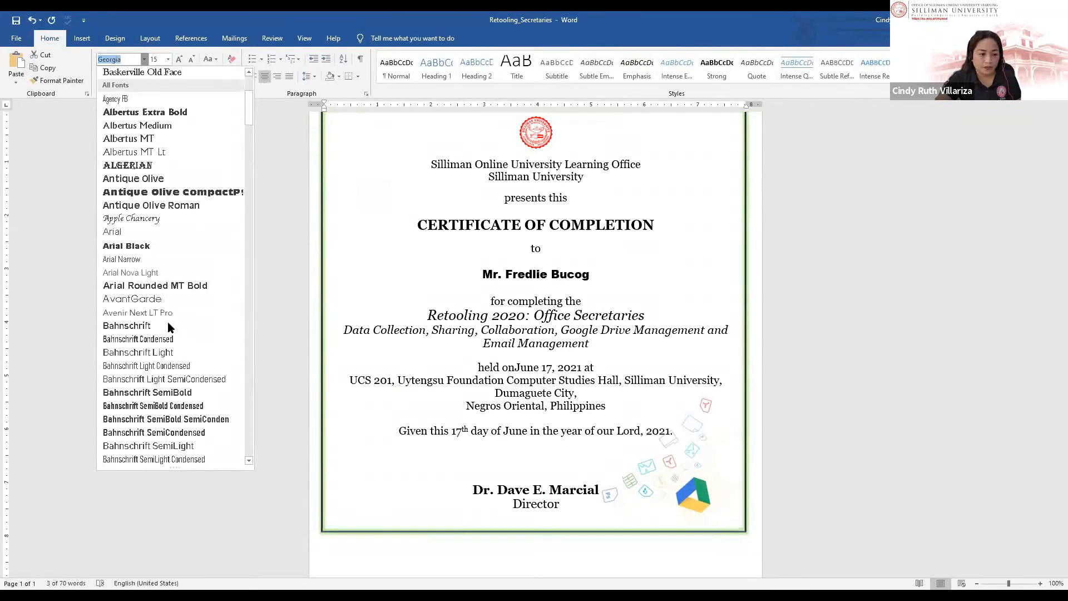
pyautogui.scroll(-5, 169, 327)
pyautogui.scroll(-10, 168, 327)
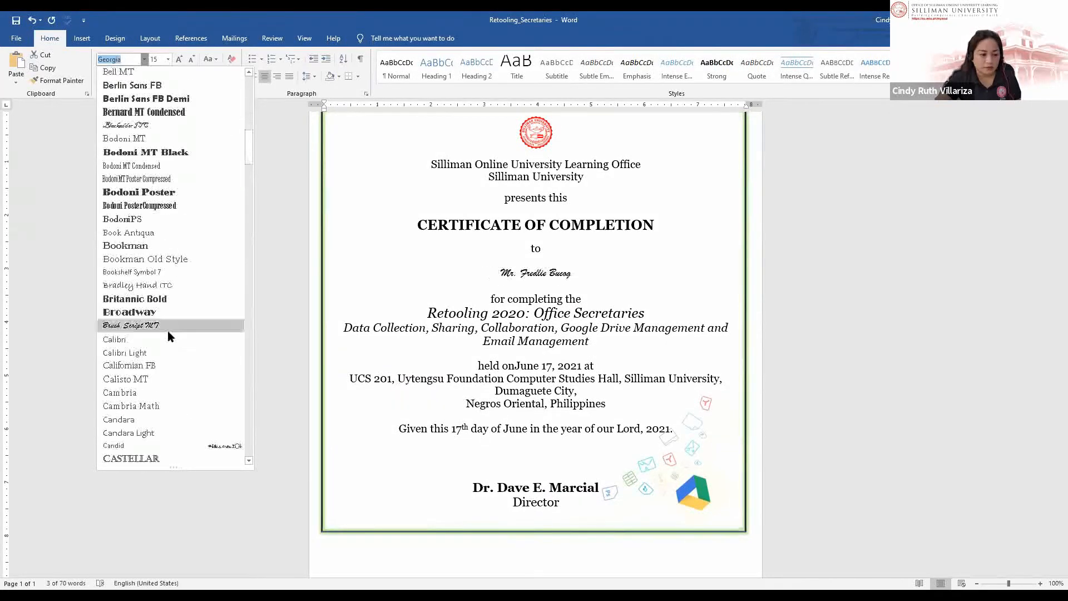
pyautogui.scroll(2, 167, 334)
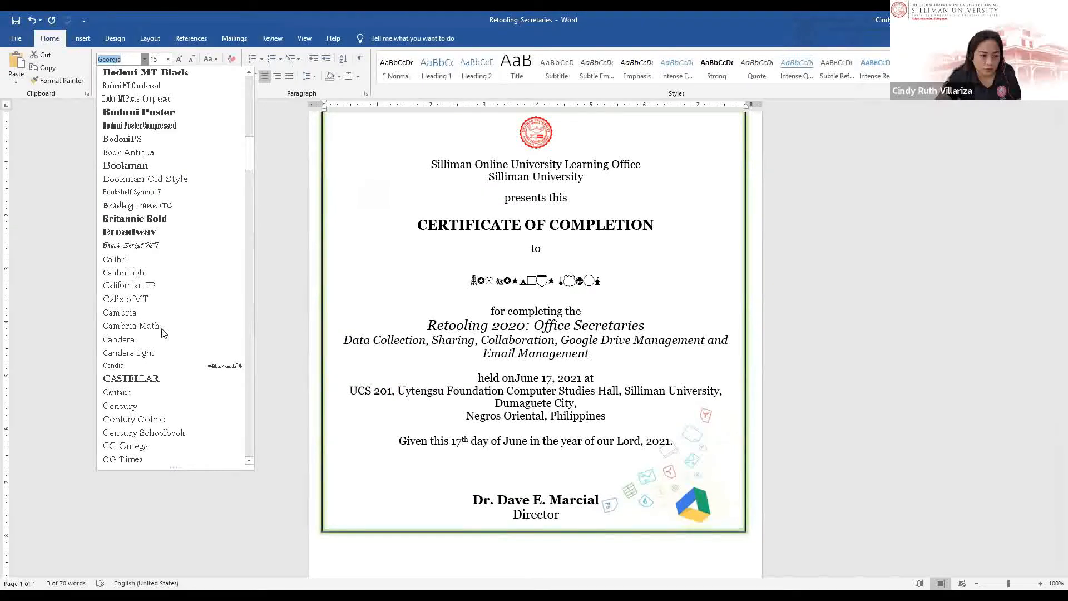
pyautogui.click(162, 376)
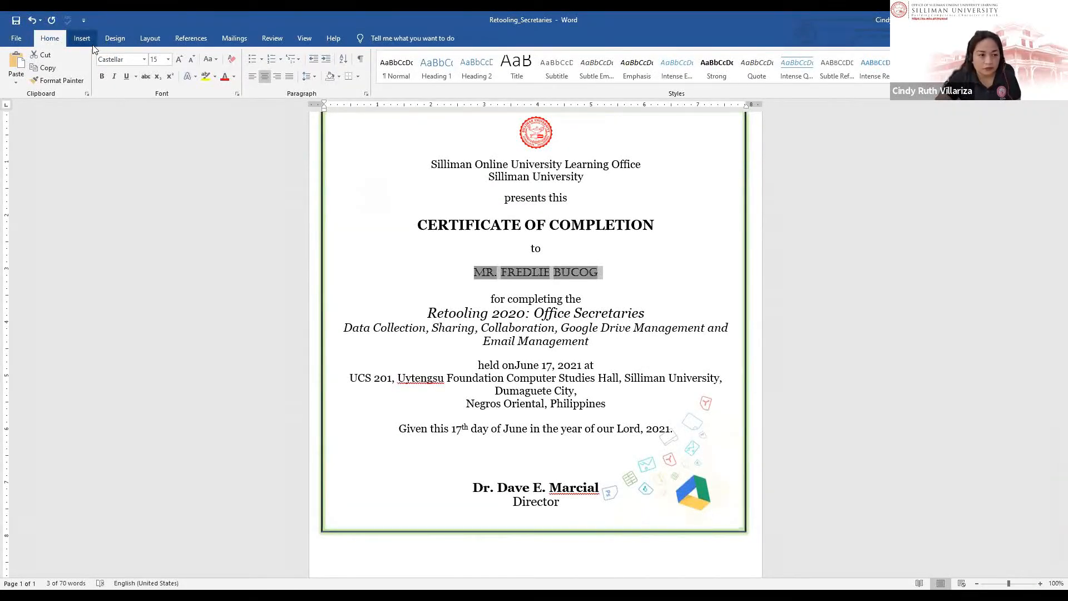
pyautogui.click(167, 60)
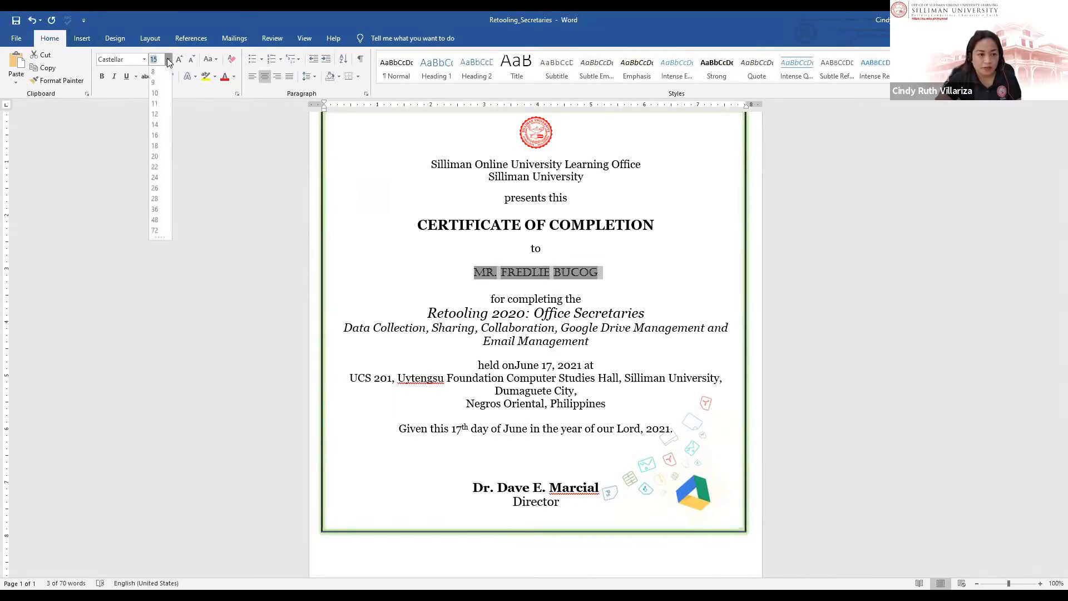
pyautogui.click(155, 189)
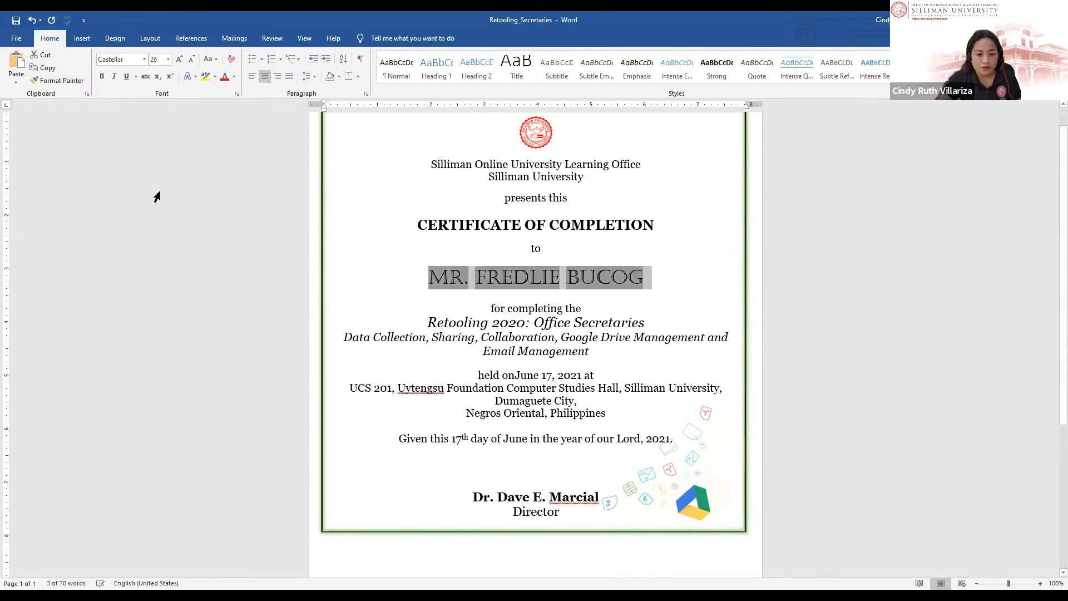
pyautogui.click(102, 76)
pyautogui.click(224, 77)
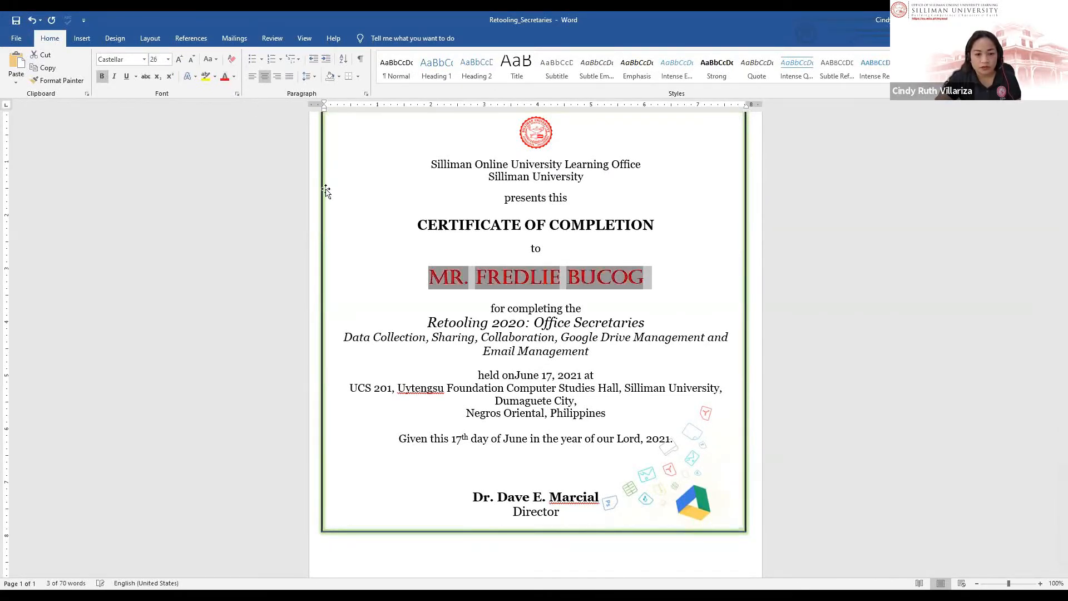
# Step: Review the heading and course description text, then return to the Mailings tab
pyautogui.click(401, 281)
pyautogui.scroll(1, 382, 355)
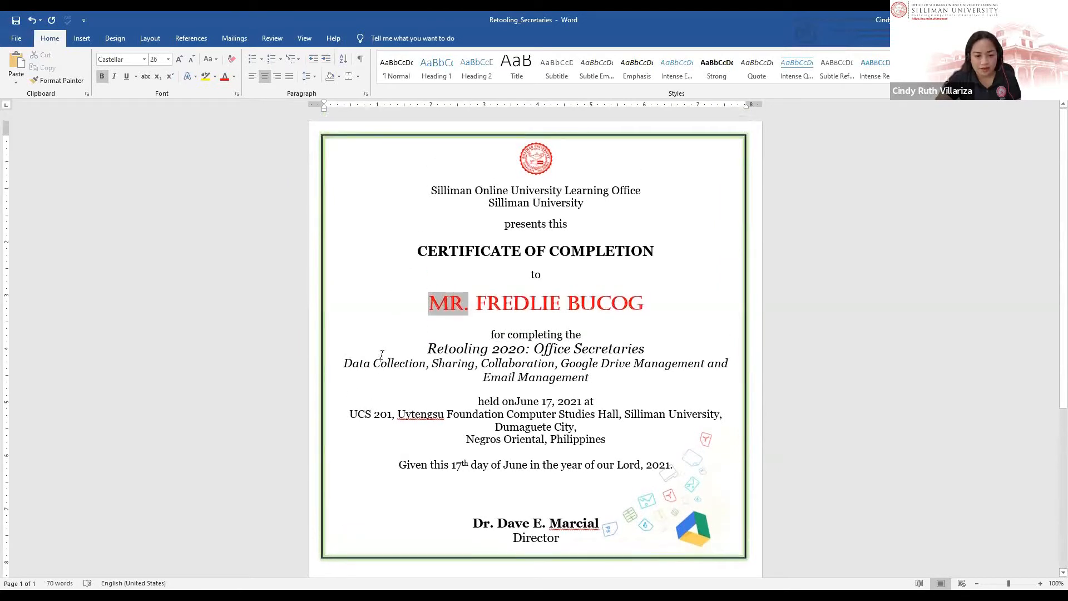
pyautogui.click(371, 194)
pyautogui.scroll(-1, 407, 298)
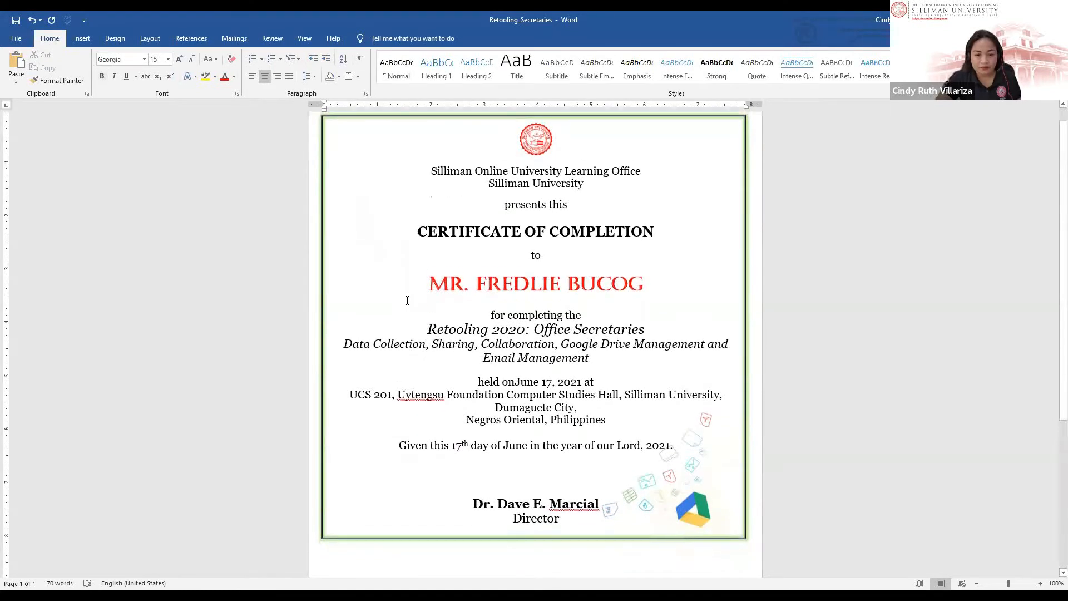
pyautogui.click(536, 348)
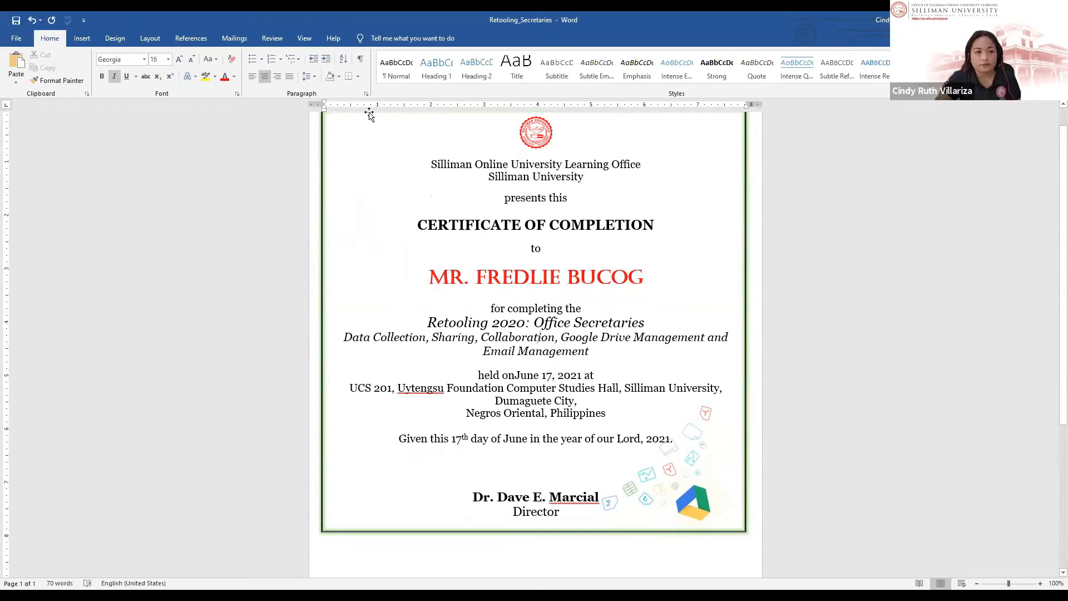
pyautogui.click(234, 38)
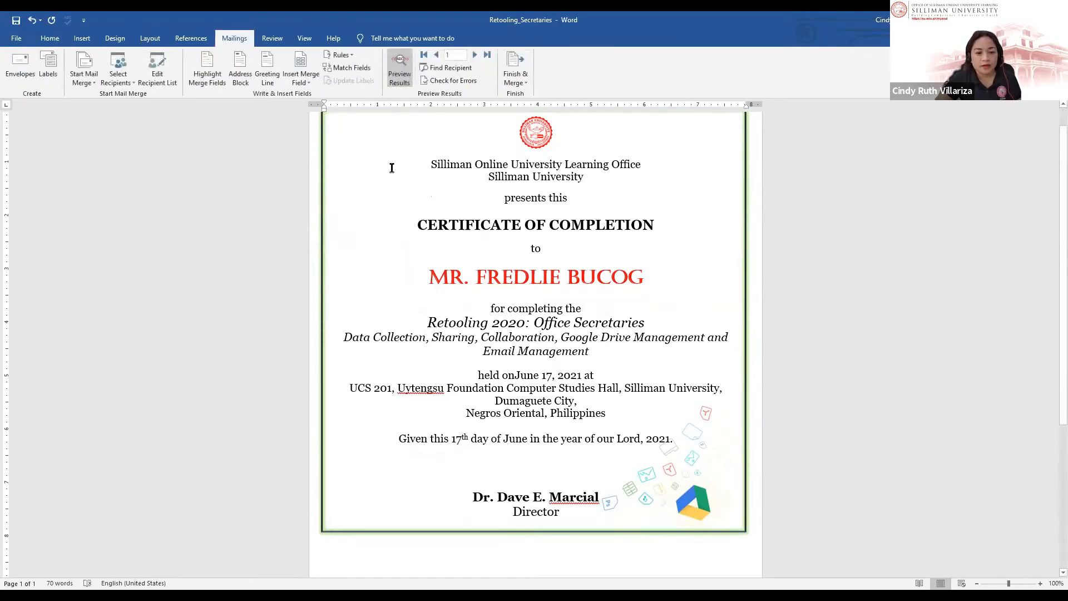
# Step: Step the preview through records 2, 3 and 4, then open the mail merge recipient list
pyautogui.click(477, 58)
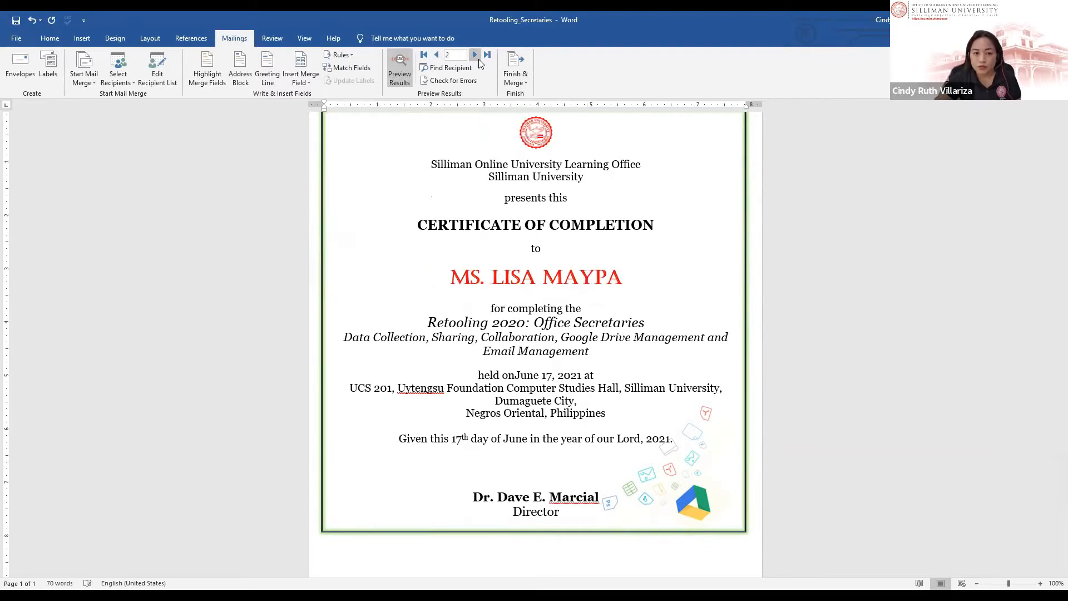
pyautogui.click(475, 55)
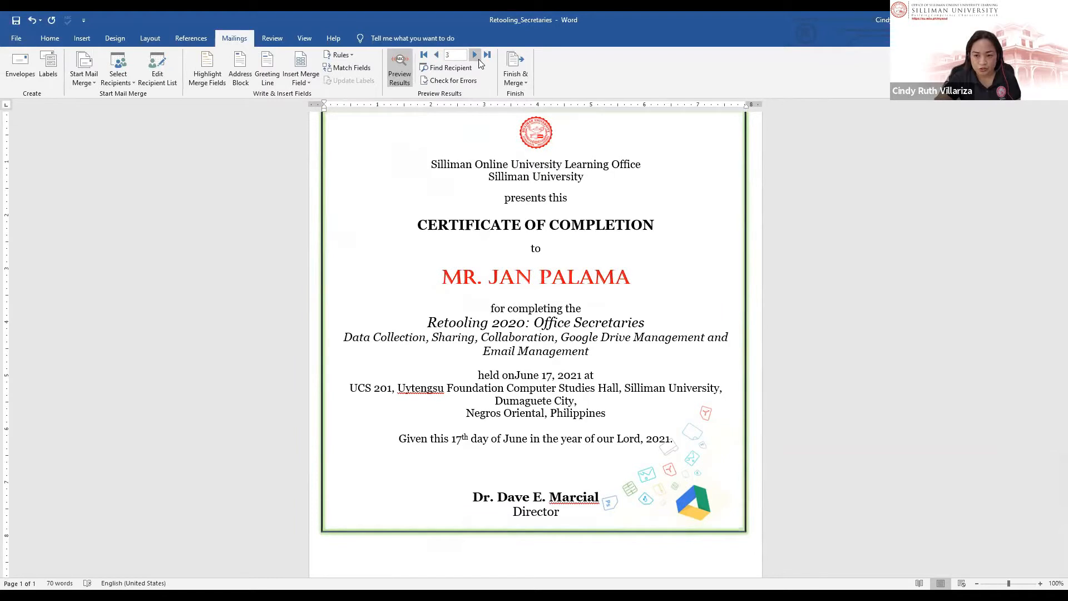
pyautogui.click(475, 56)
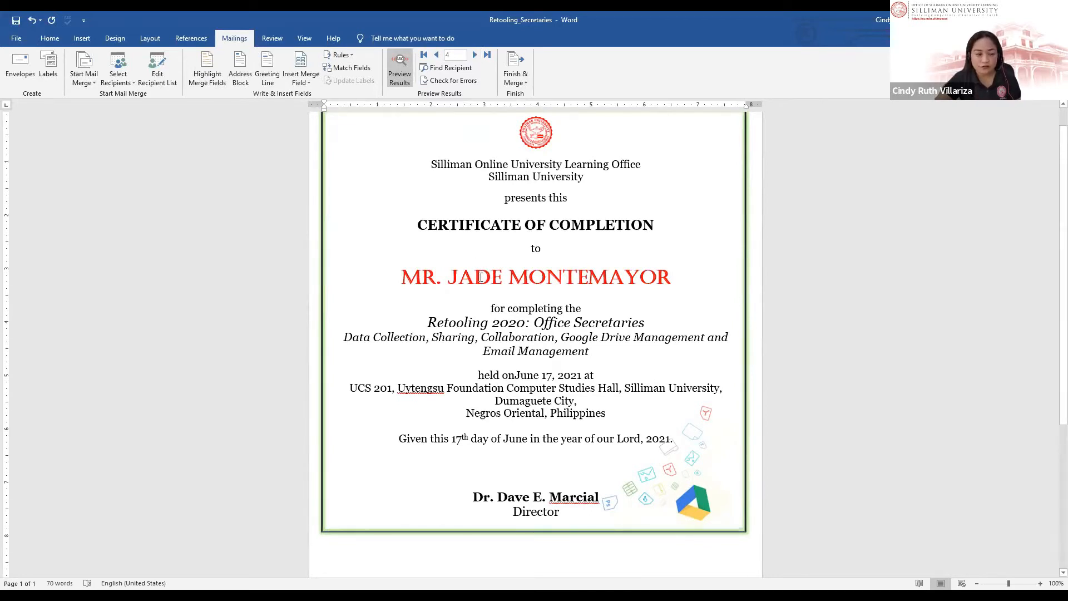
pyautogui.click(162, 84)
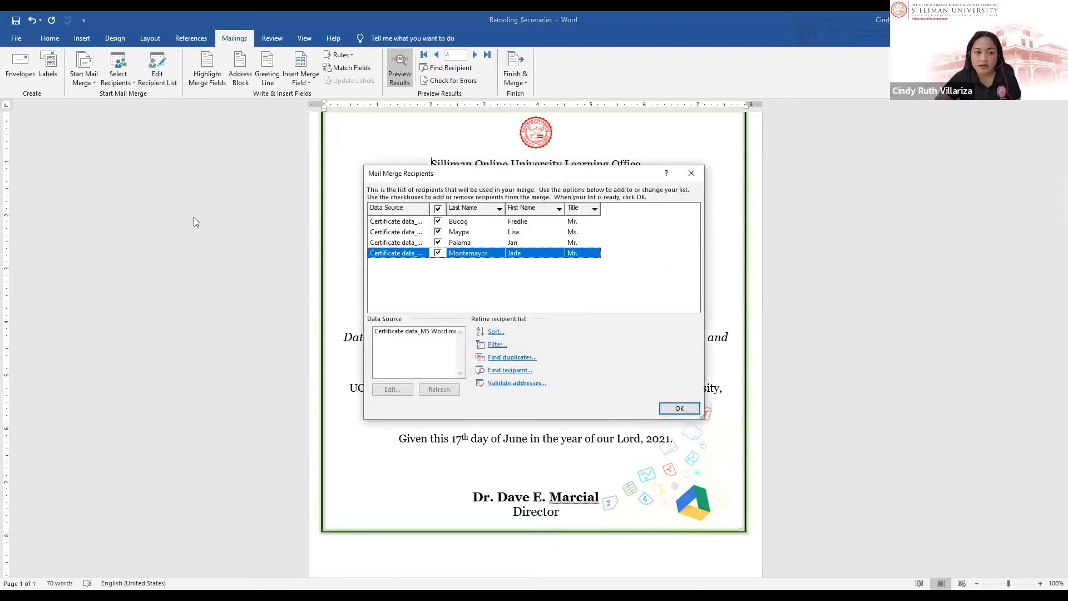
# Step: Open the certificate data source for editing and add a new empty row after the last recipient
pyautogui.moveTo(521, 177); pyautogui.dragTo(422, 100)
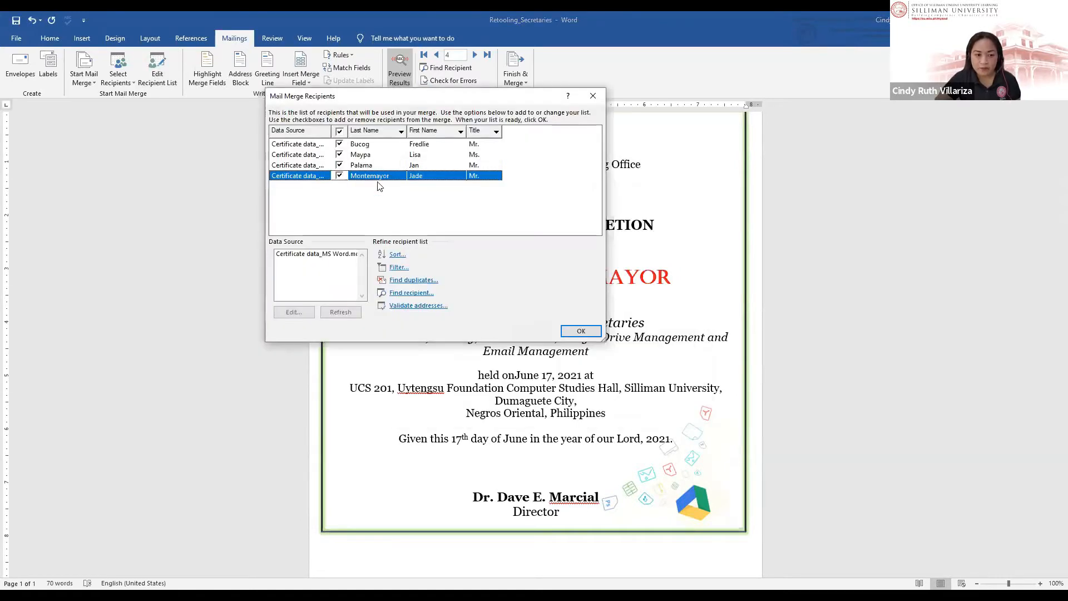
pyautogui.click(326, 258)
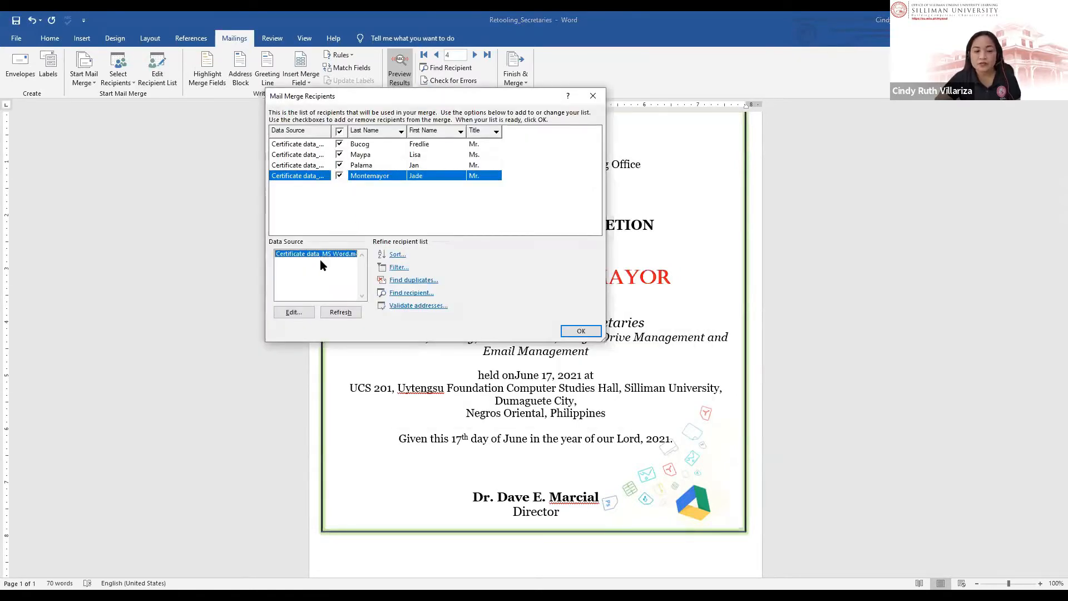
pyautogui.click(293, 312)
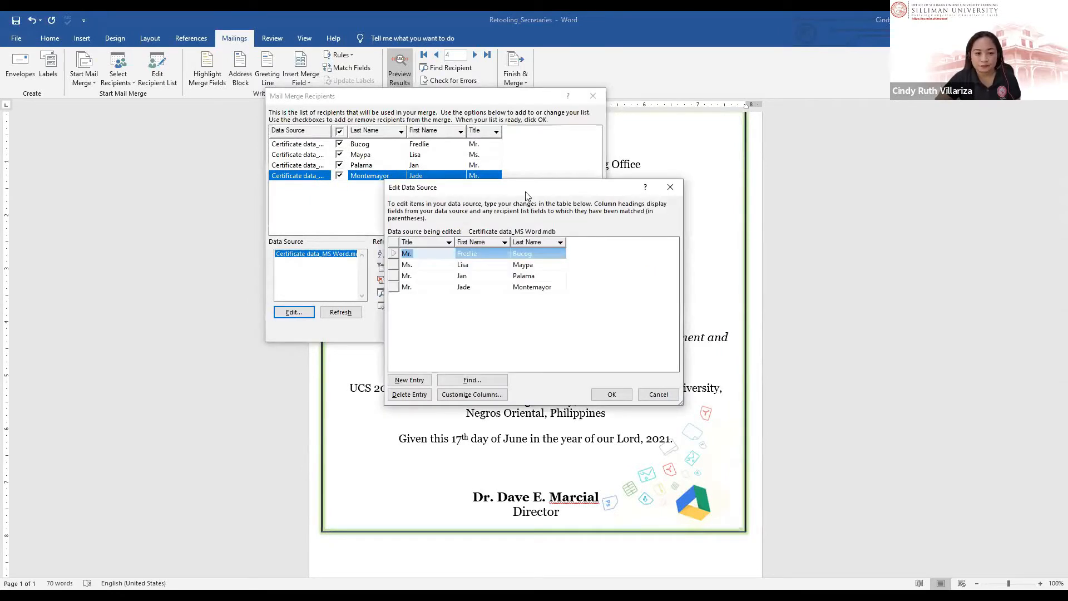
pyautogui.click(387, 247)
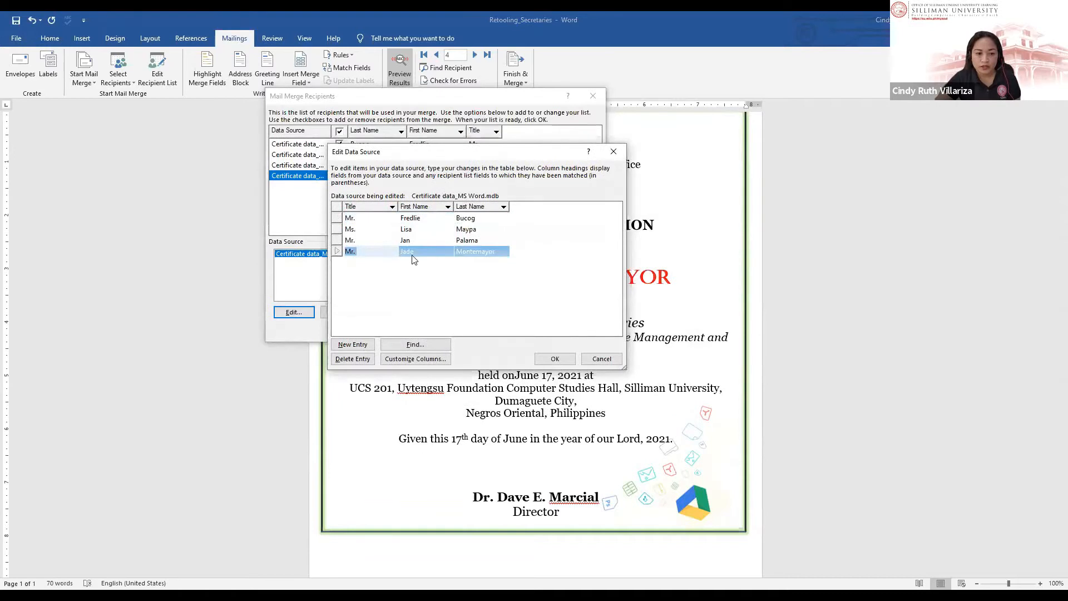
pyautogui.press('Tab')
pyautogui.press('Tab')
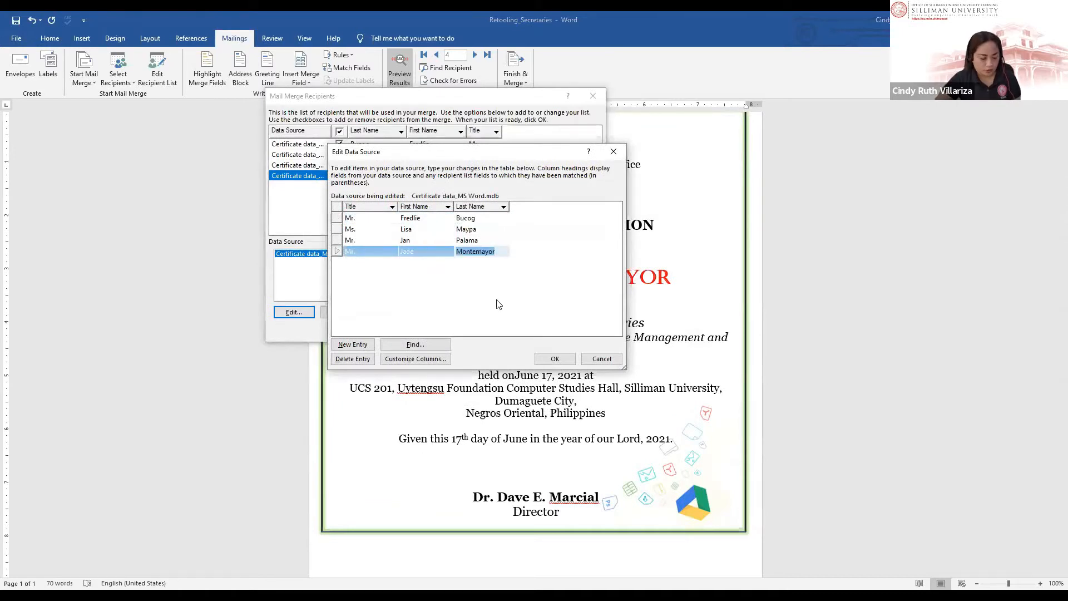
pyautogui.press('Tab')
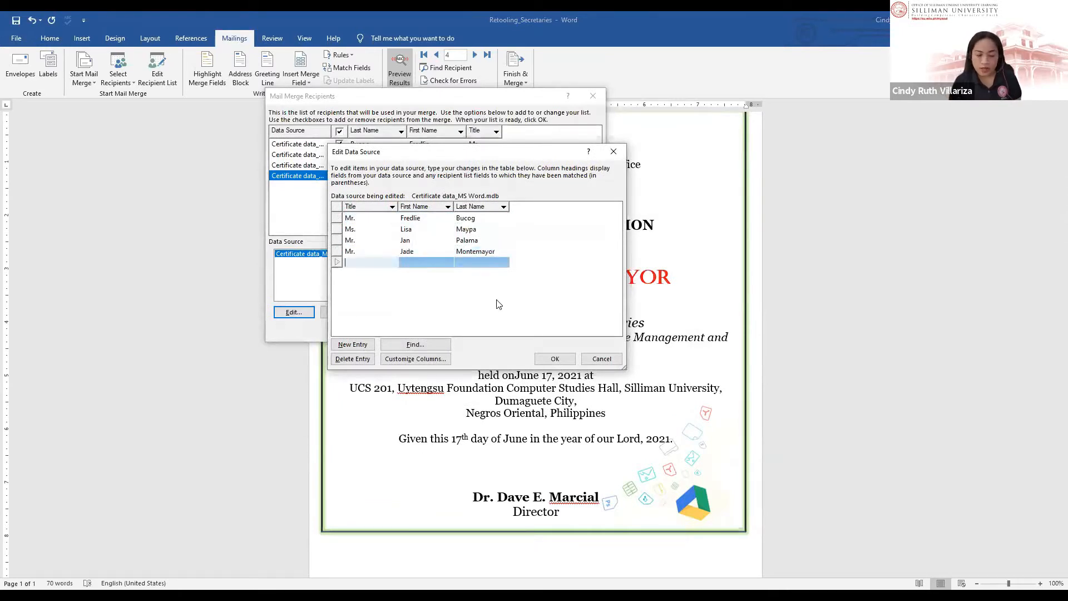
# Step: Fill the new entry with title Ms. and the recipient's first and last name, and save the data source
pyautogui.write('Ms.')
pyautogui.press('Tab')
pyautogui.press('Tab')
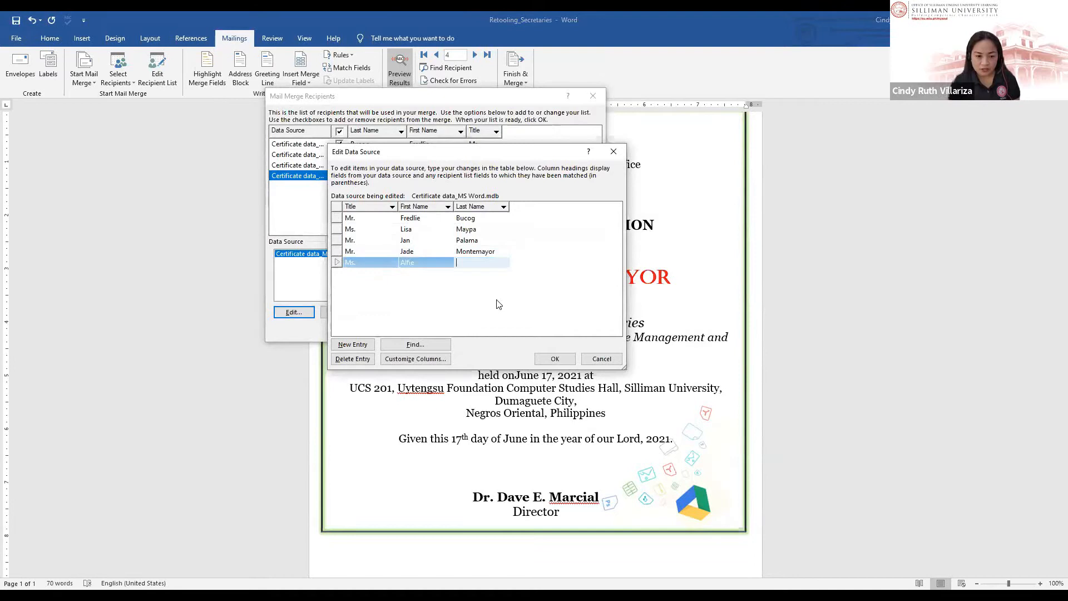
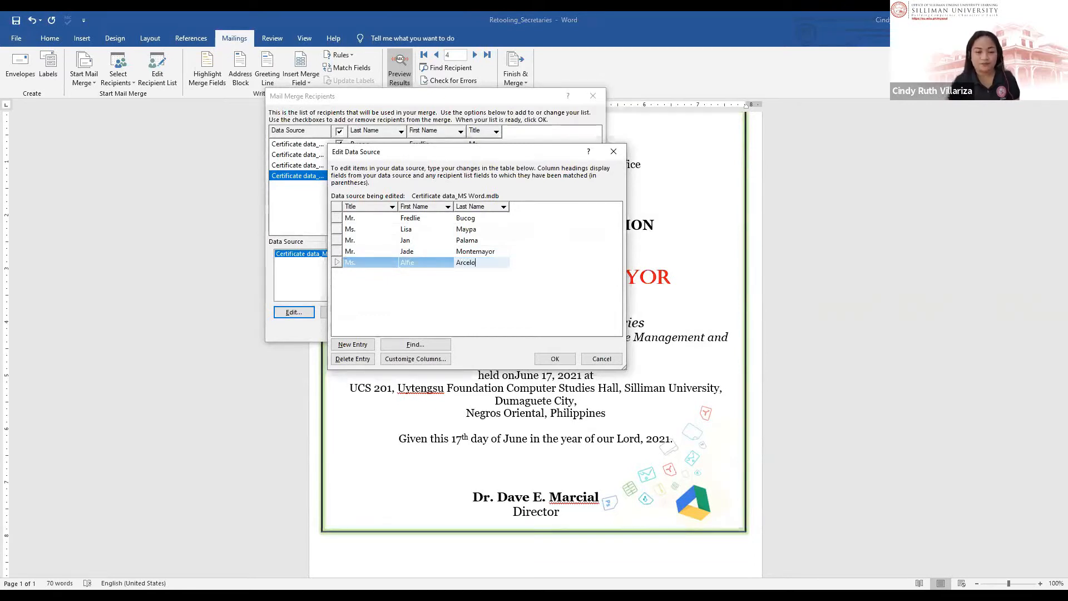
pyautogui.click(555, 358)
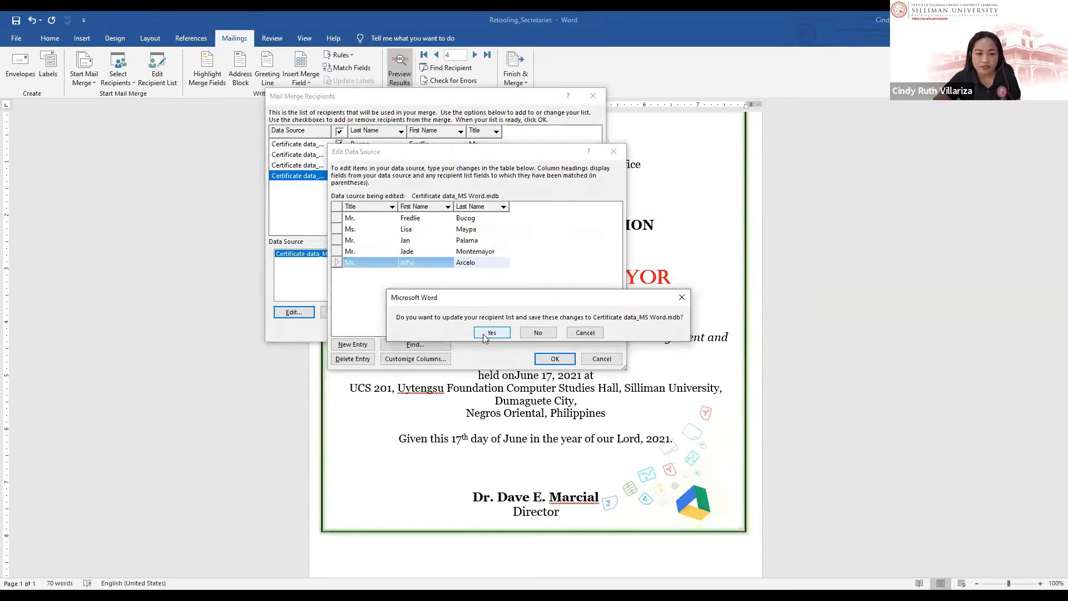
pyautogui.click(491, 332)
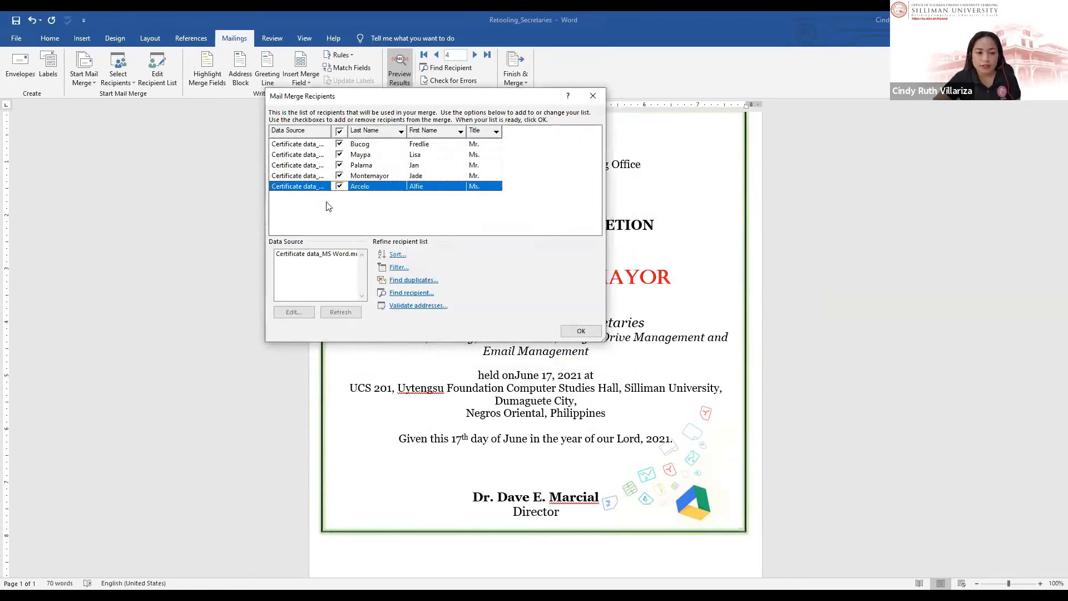
pyautogui.click(578, 332)
# Step: Merge all records into editable individual documents via Finish & Merge
pyautogui.click(386, 335)
pyautogui.scroll(1, 388, 335)
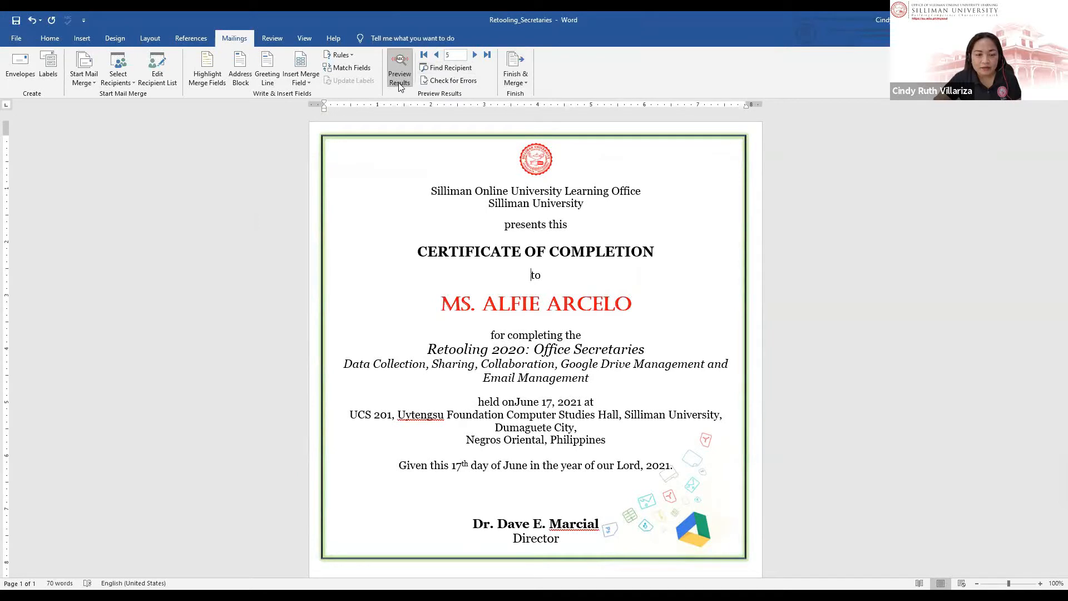
pyautogui.click(503, 77)
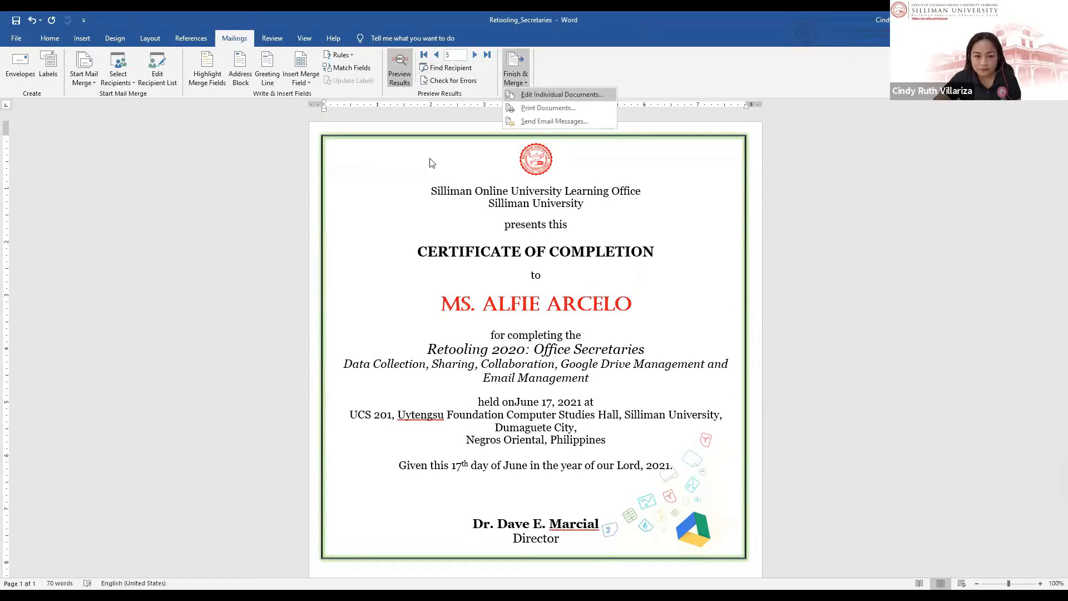
pyautogui.press('Return')
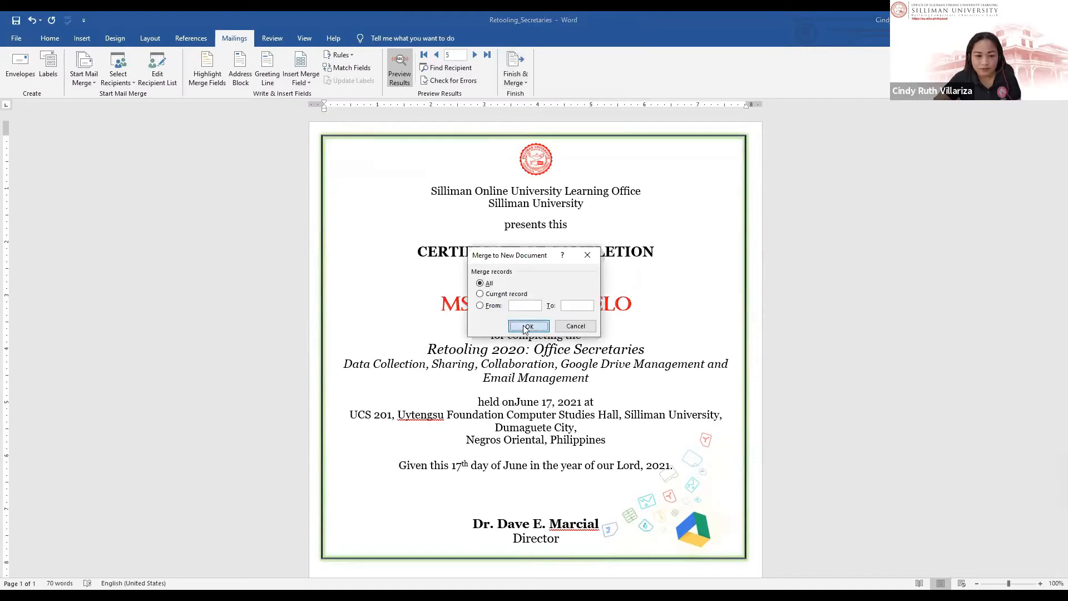
pyautogui.click(521, 326)
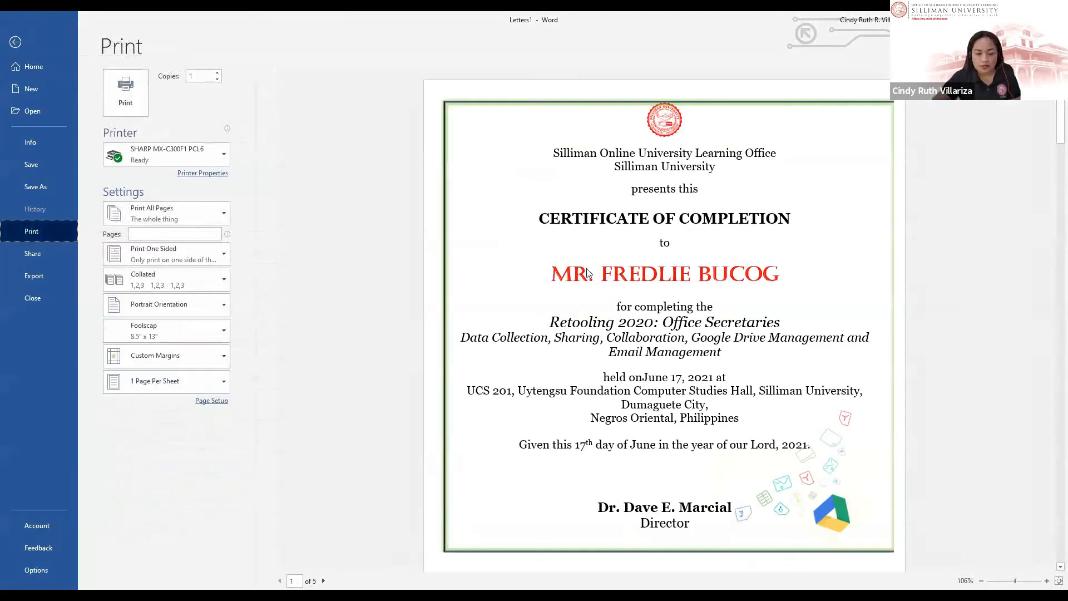
# Step: Scroll through the merged Letters1 pages to check each certificate
pyautogui.scroll(-3, 586, 269)
pyautogui.scroll(-10, 587, 272)
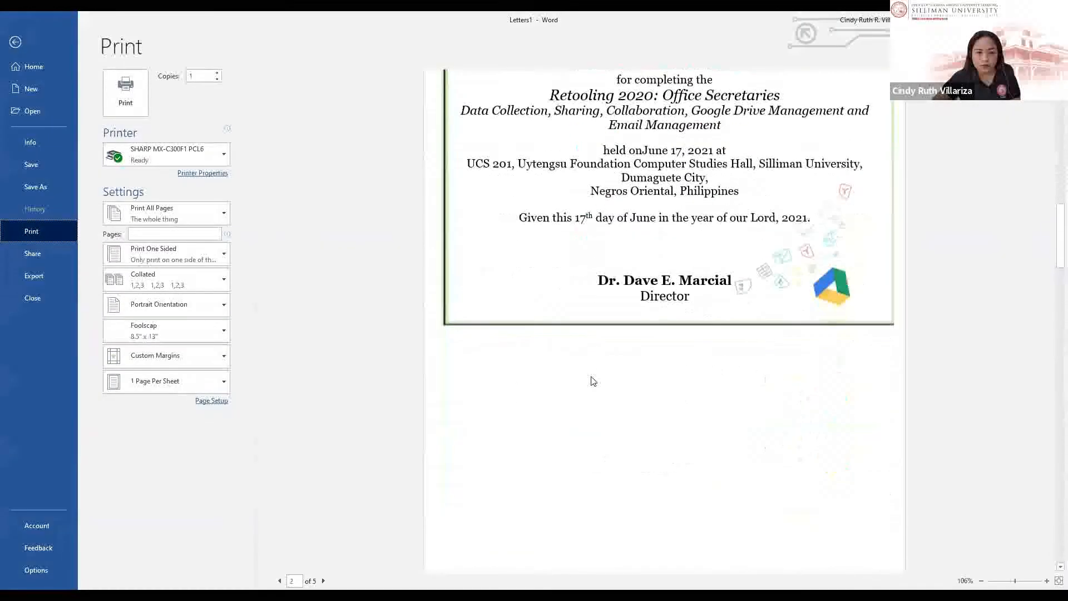
pyautogui.scroll(-5, 613, 450)
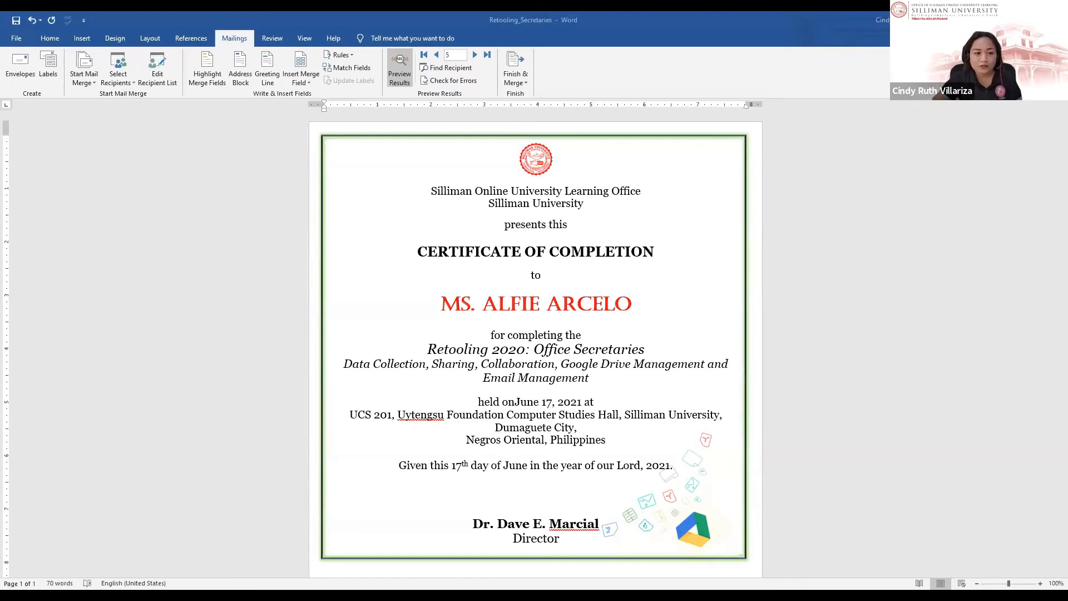
# Step: Open Save As with F12 and browse to the TRAINING folder on drive D:
pyautogui.press('F12')
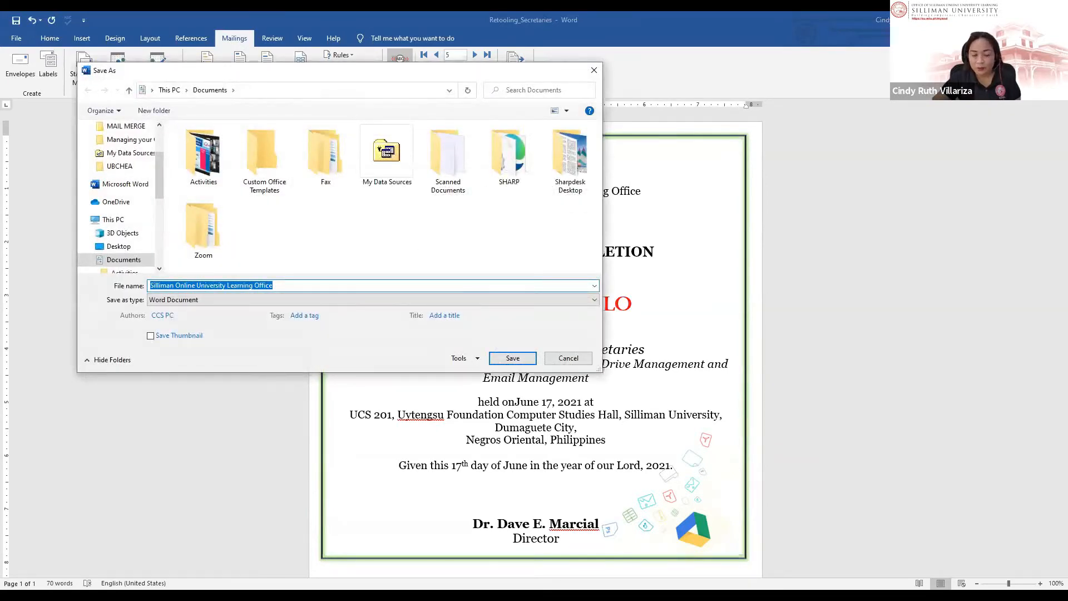
pyautogui.moveTo(290, 70); pyautogui.dragTo(345, 61)
pyautogui.click(346, 276)
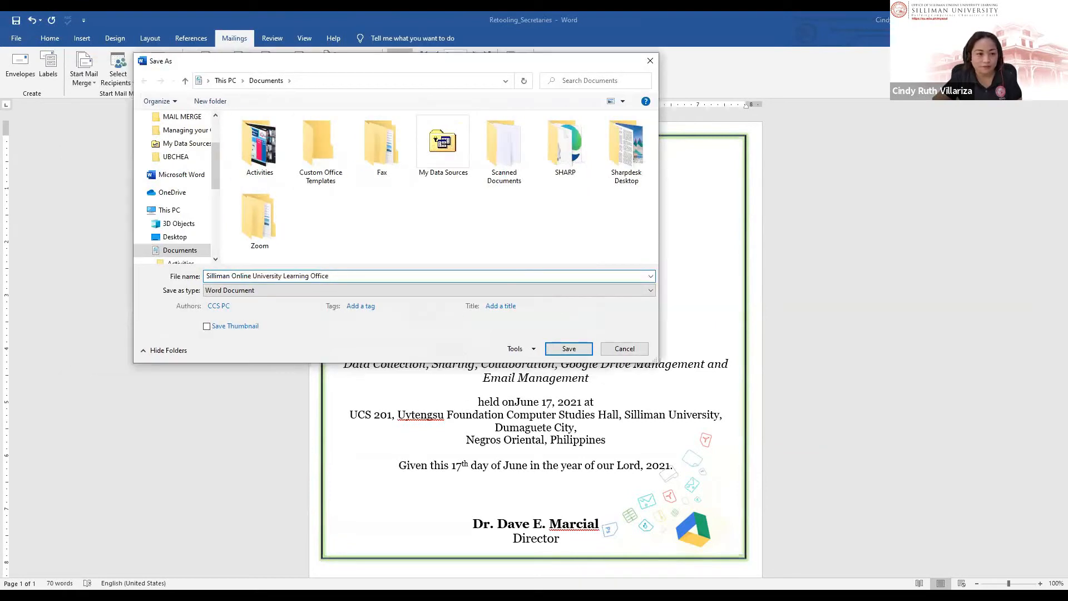
pyautogui.moveTo(215, 162); pyautogui.dragTo(216, 228)
pyautogui.click(184, 223)
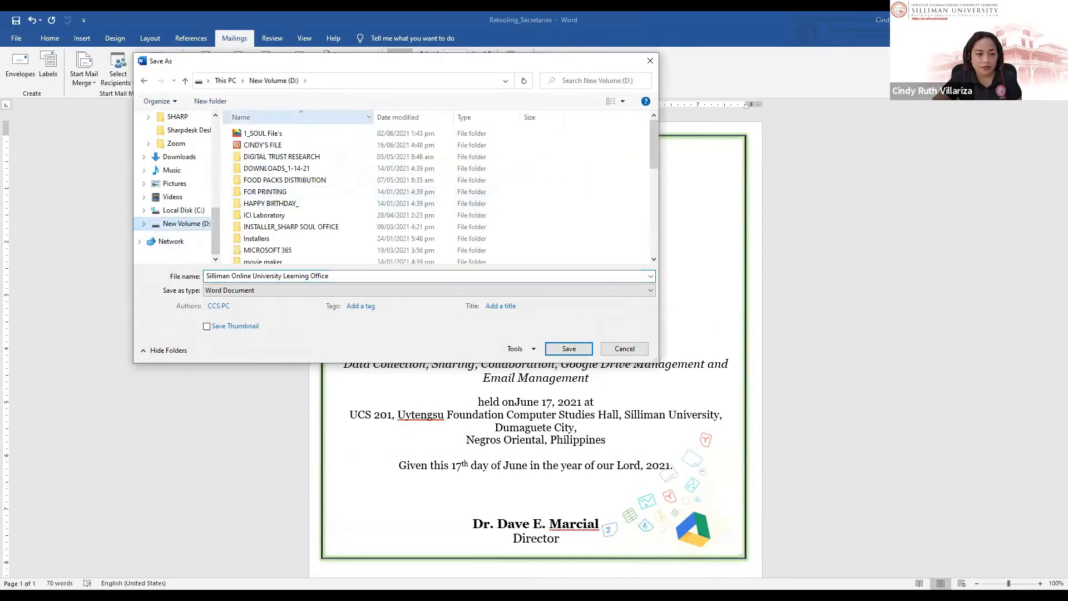
pyautogui.doubleClick(267, 144)
pyautogui.scroll(-6, 334, 211)
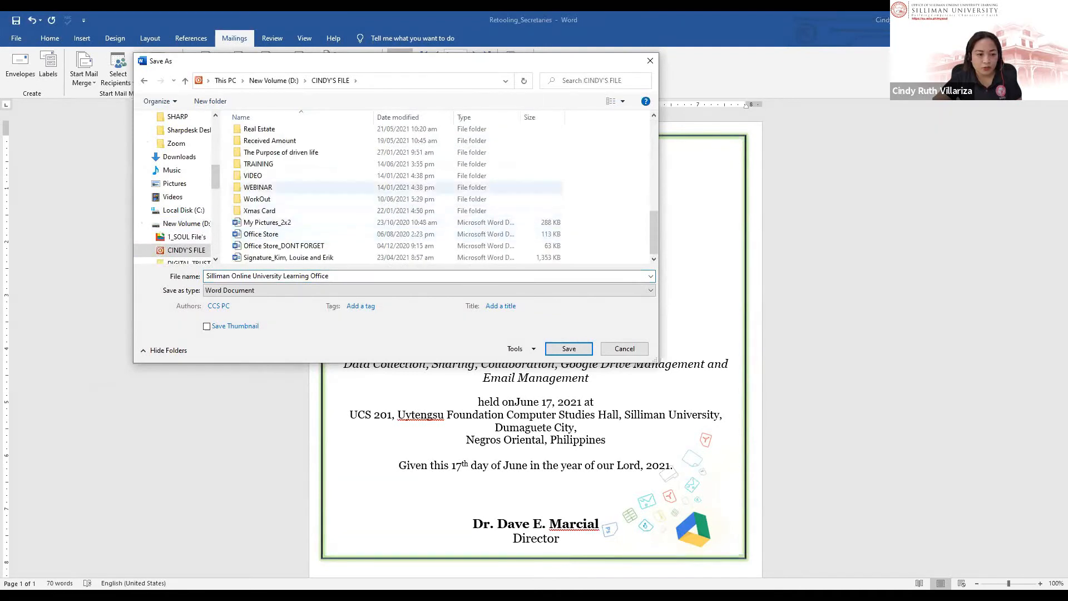
pyautogui.scroll(-2, 267, 247)
pyautogui.scroll(1, 267, 244)
pyautogui.doubleClick(267, 188)
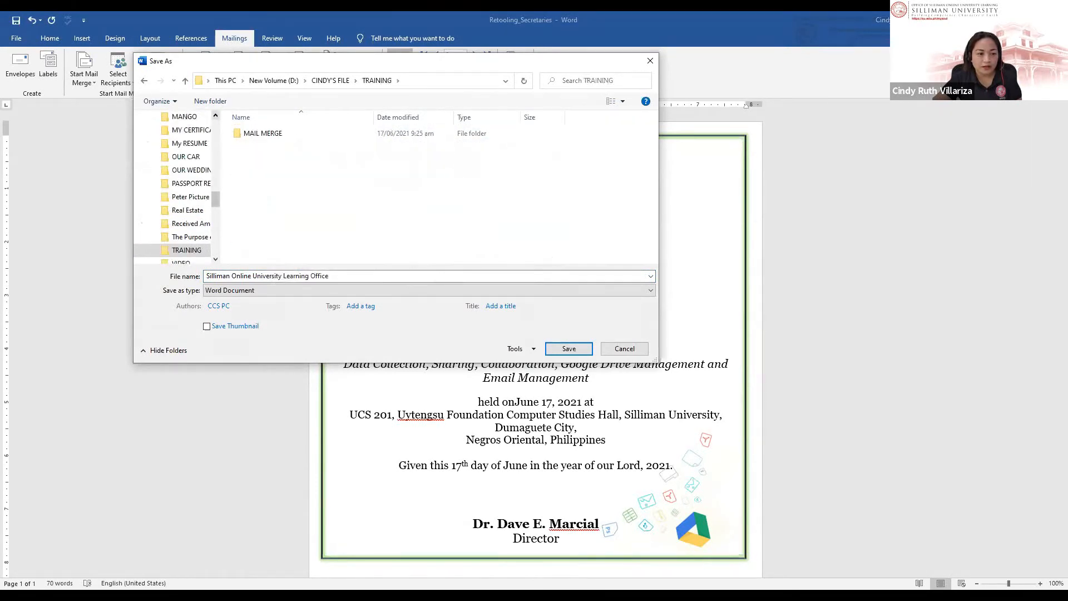
# Step: Create and open a new folder named Final Certificate inside TRAINING
pyautogui.click(210, 100)
pyautogui.write('Fin')
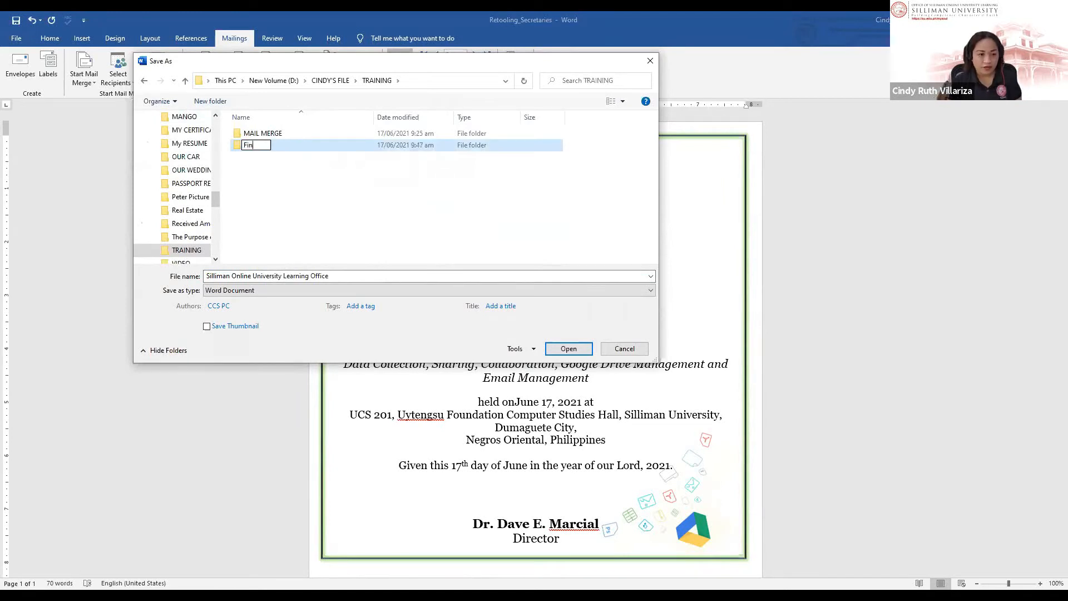
pyautogui.write('al Certi')
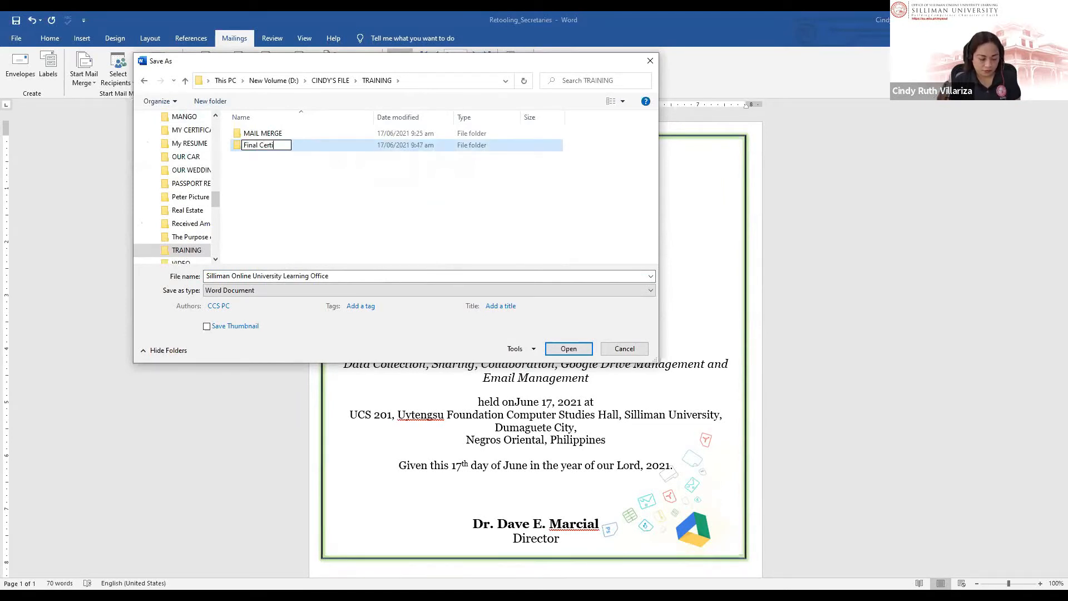
pyautogui.write('ficate')
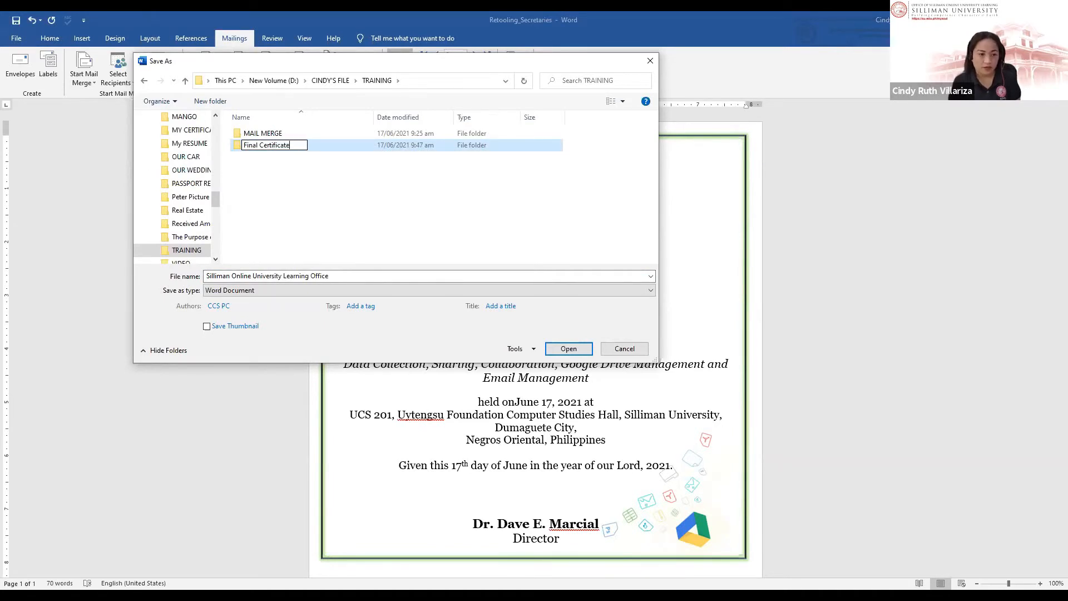
pyautogui.press('Return')
pyautogui.press('Return')
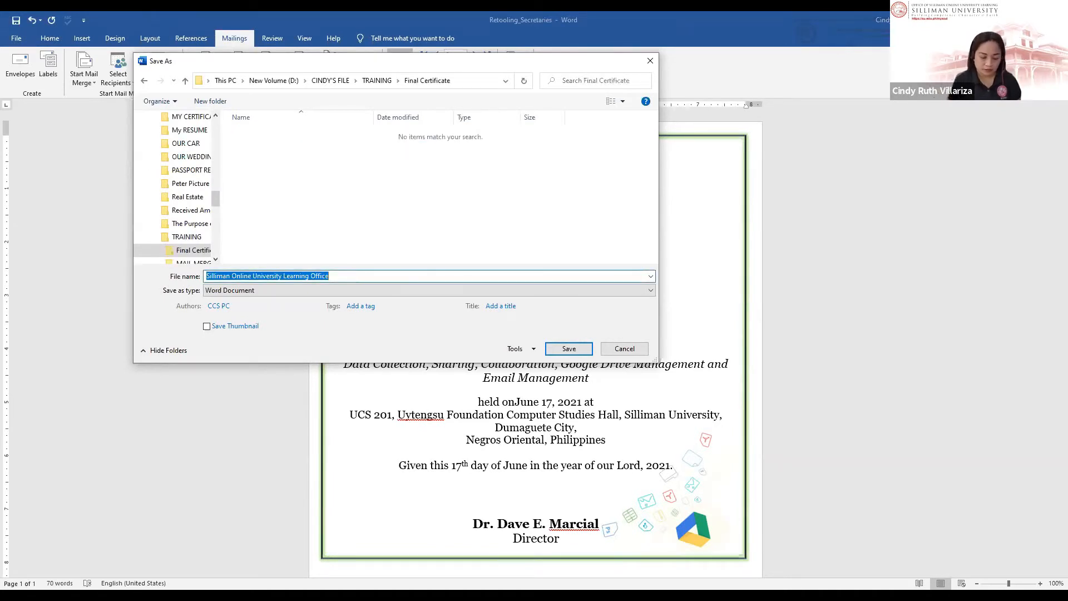
# Step: Save the document in that folder as Retooling _6-17-21
pyautogui.press('Right')
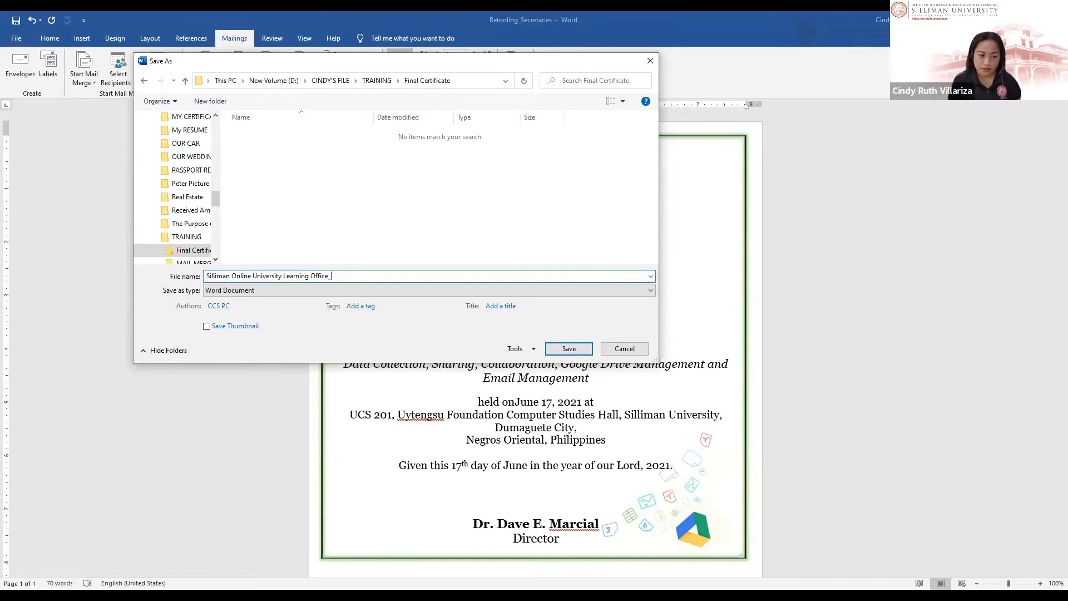
pyautogui.press('BackSpace')
pyautogui.press('BackSpace')
pyautogui.press('BackSpace')
pyautogui.press('BackSpace')
pyautogui.press('BackSpace')
pyautogui.press('BackSpace')
pyautogui.press('BackSpace')
pyautogui.press('BackSpace')
pyautogui.press('BackSpace')
pyautogui.press('BackSpace')
pyautogui.press('BackSpace')
pyautogui.press('BackSpace')
pyautogui.press('BackSpace')
pyautogui.press('BackSpace')
pyautogui.press('BackSpace')
pyautogui.press('BackSpace')
pyautogui.press('BackSpace')
pyautogui.press('BackSpace')
pyautogui.press('BackSpace')
pyautogui.press('BackSpace')
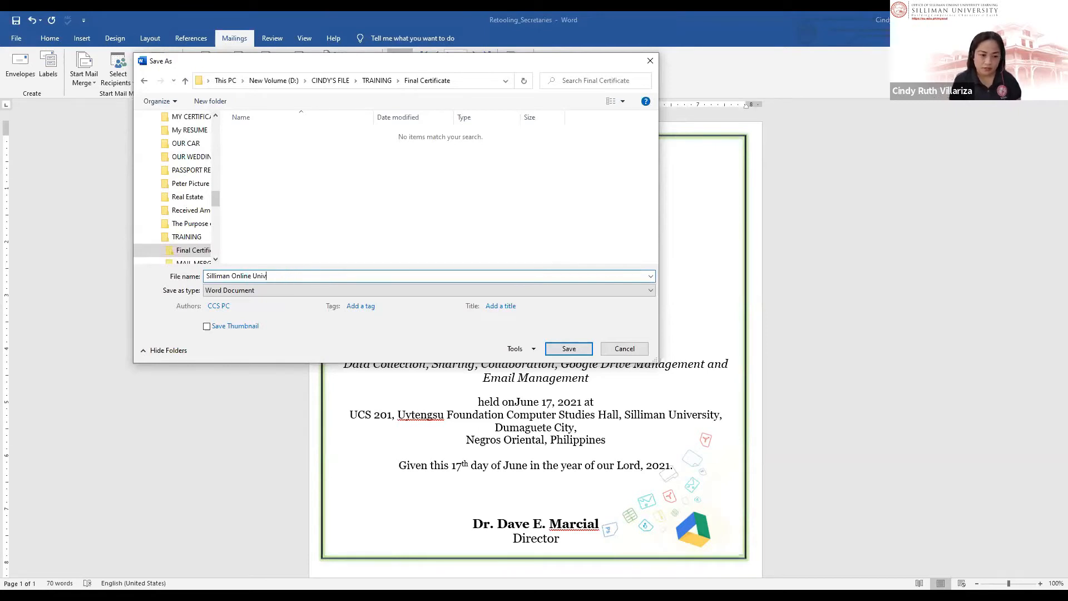
pyautogui.write('Reto')
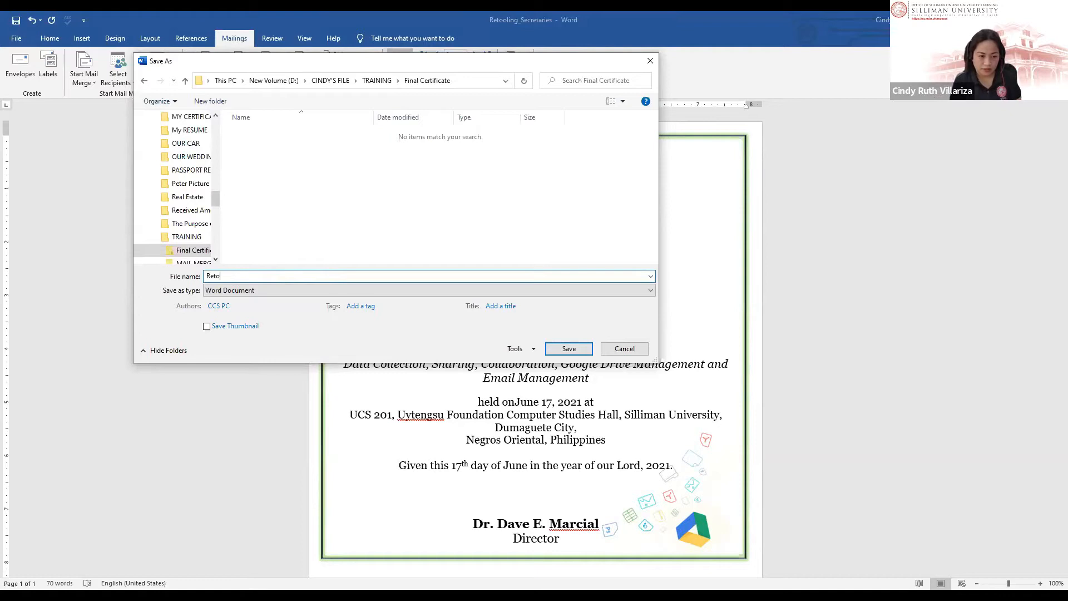
pyautogui.write('oling _')
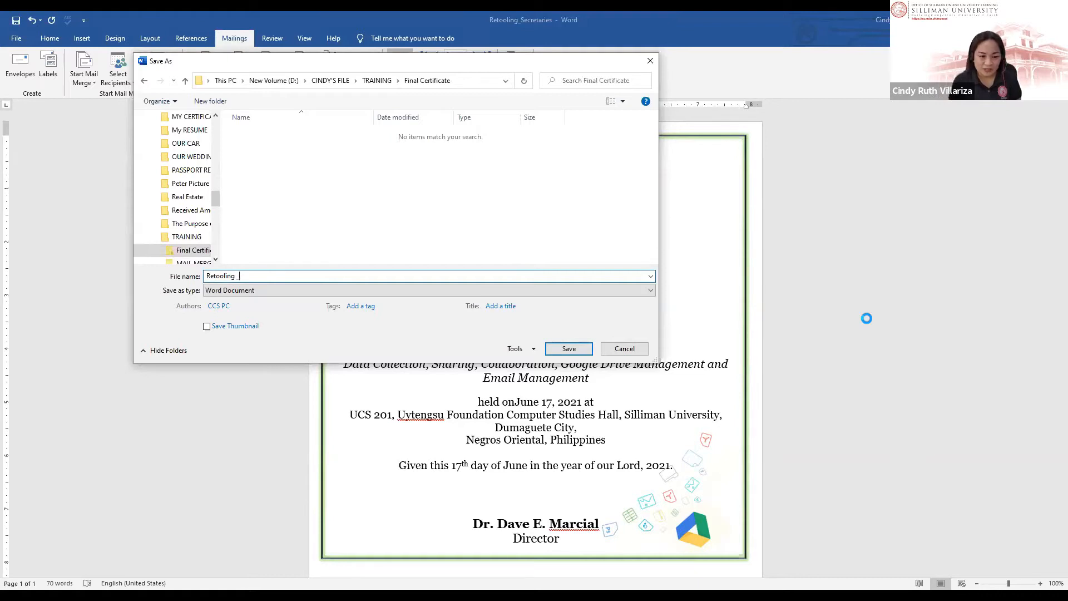
pyautogui.write('6')
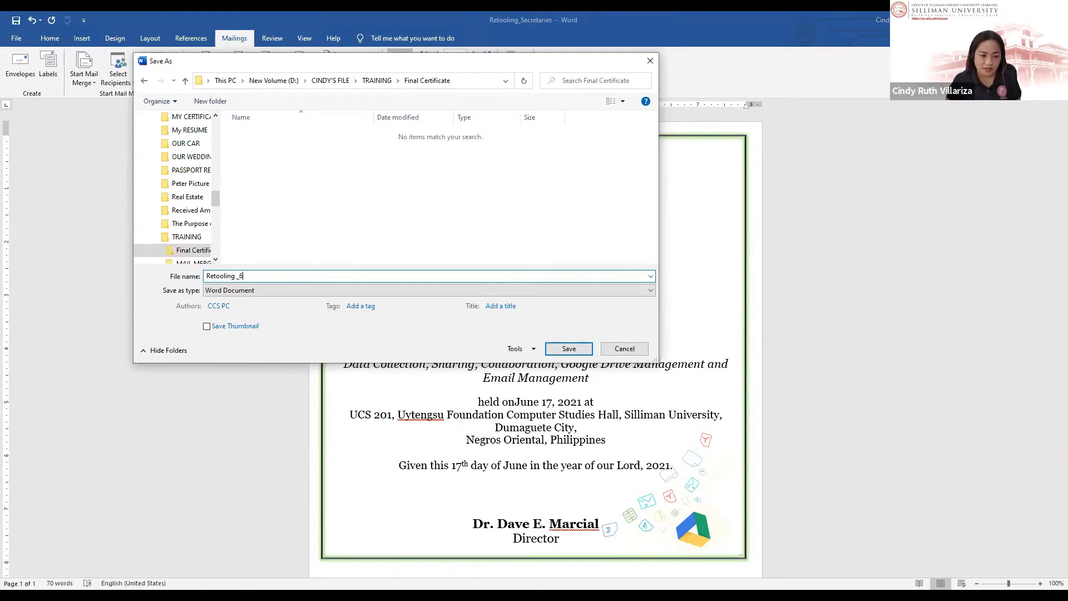
pyautogui.write('-17-21')
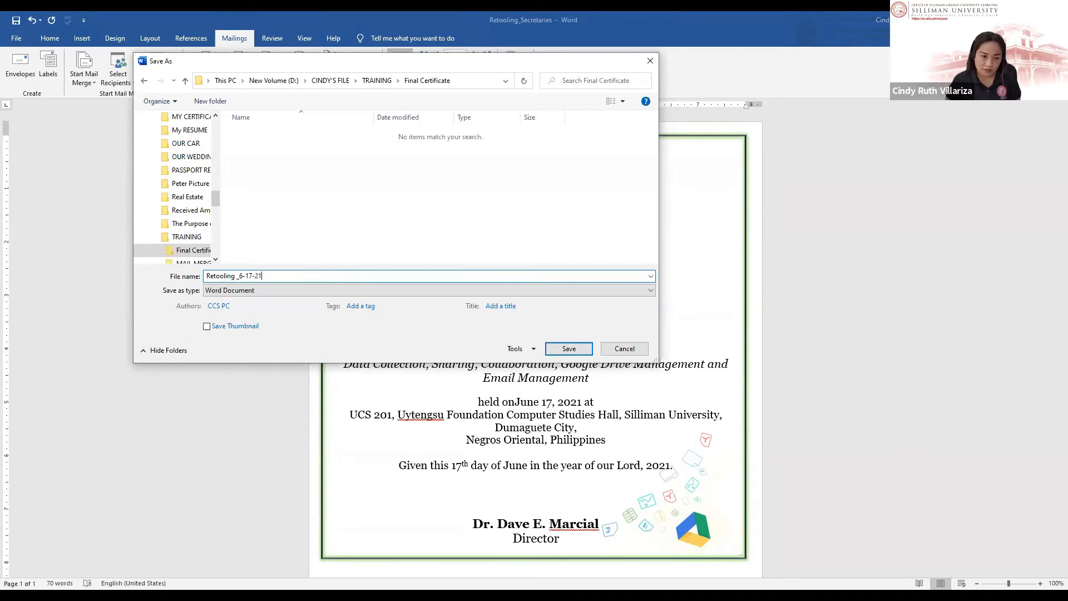
pyautogui.press('Return')
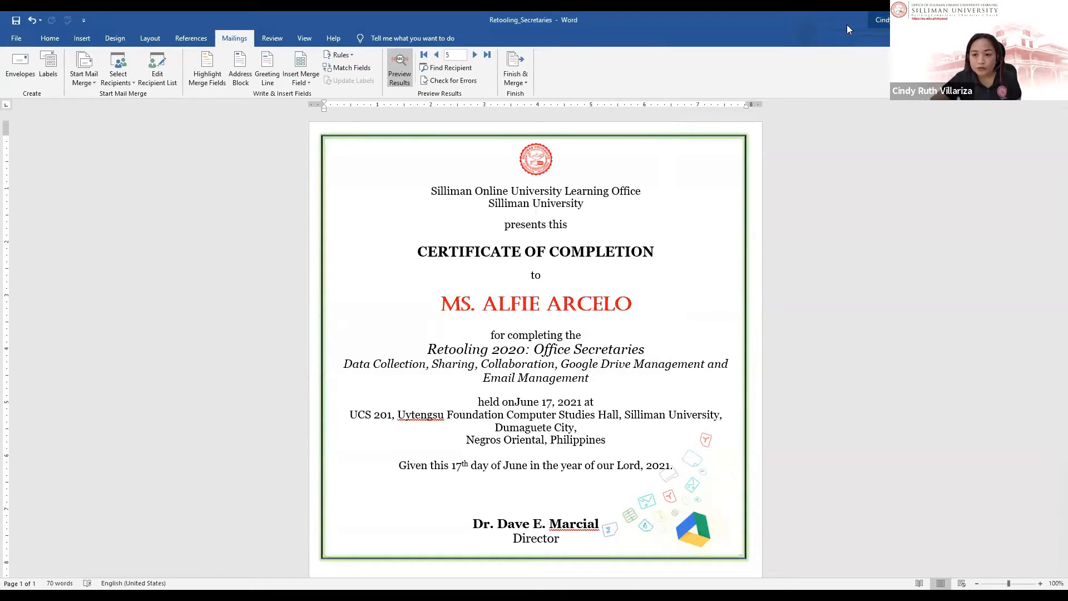
pyautogui.scroll(-5, 536, 414)
pyautogui.scroll(5, 536, 413)
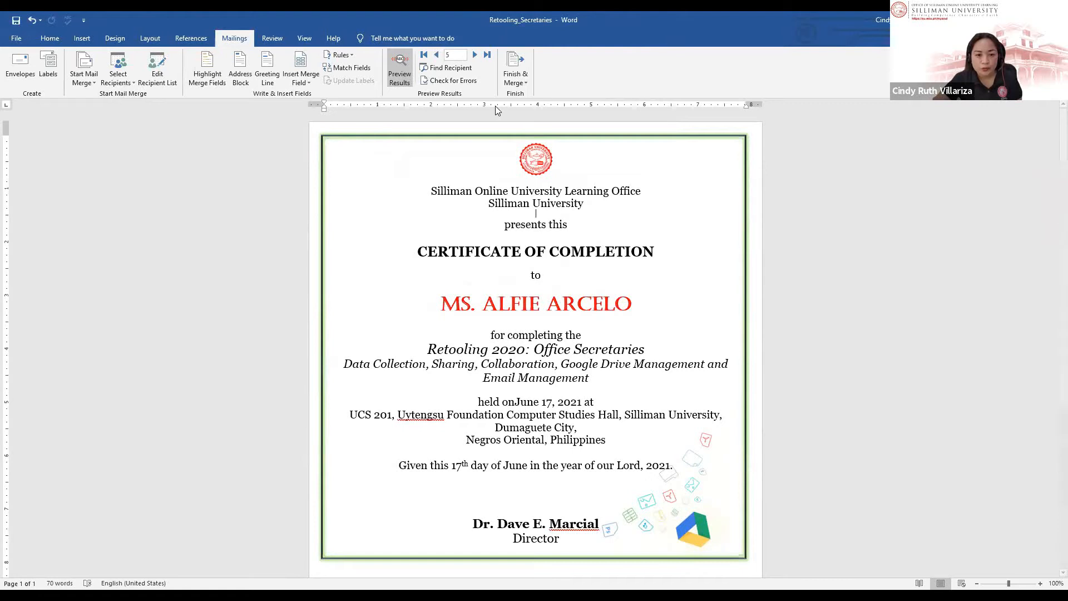
pyautogui.click(535, 106)
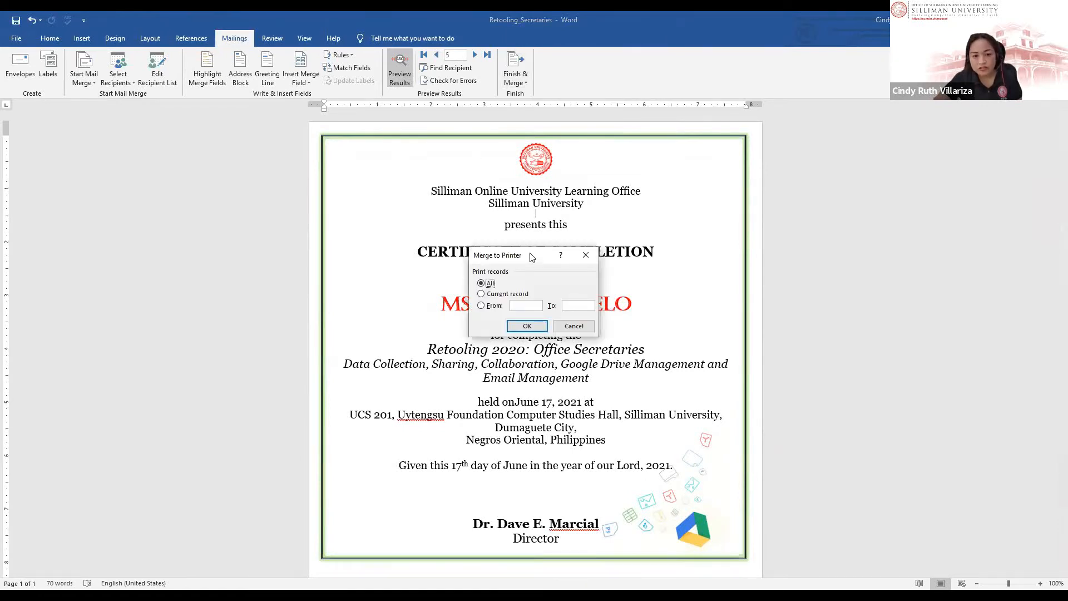
pyautogui.moveTo(531, 257); pyautogui.dragTo(531, 132)
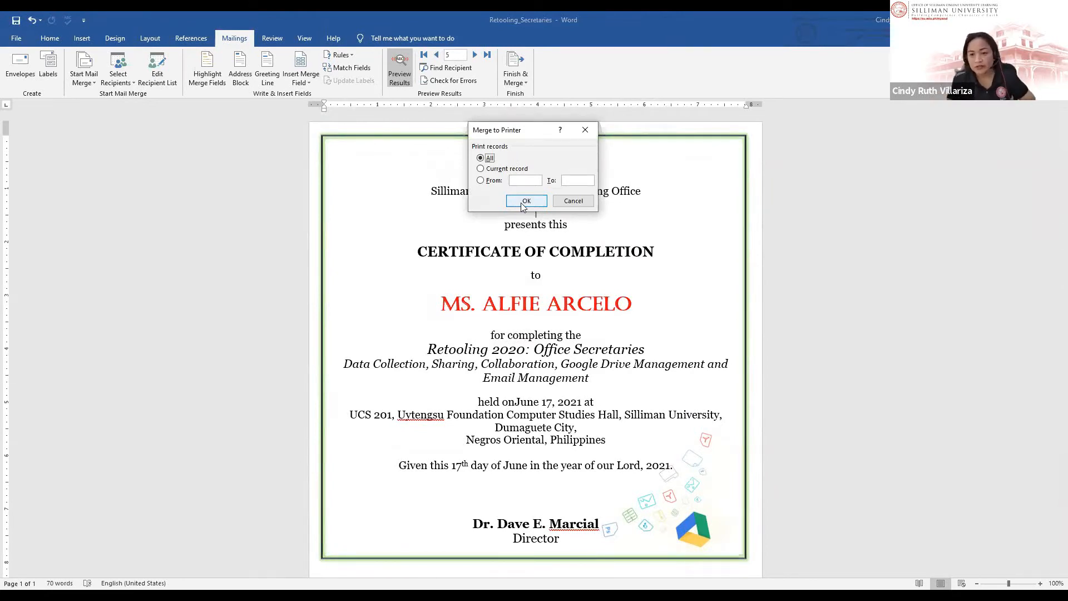
pyautogui.click(590, 201)
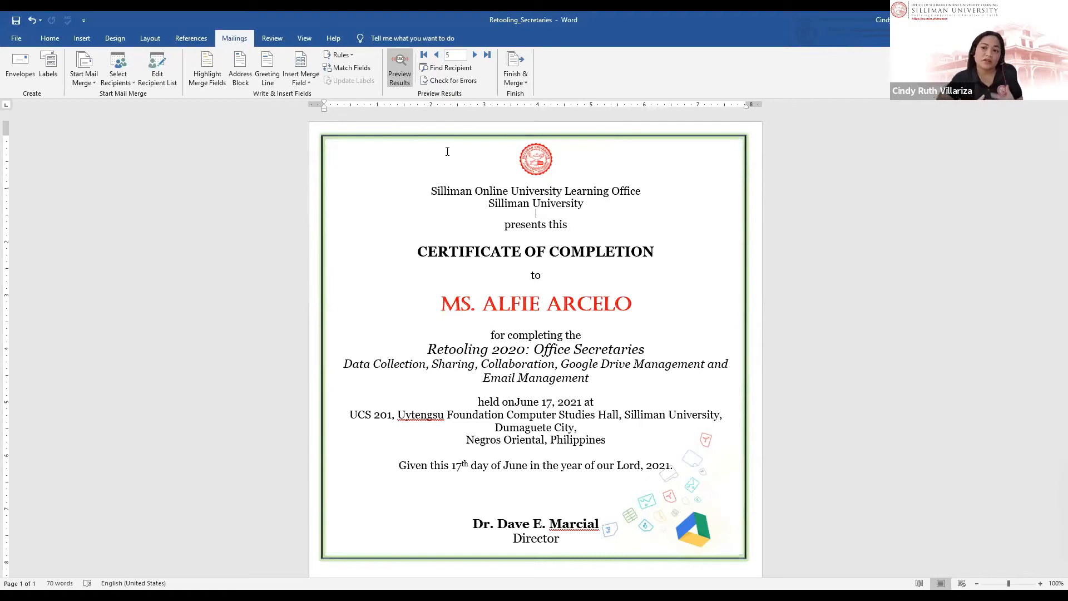
# Step: Turn off Preview Results so the name line shows the «Title» «First_Name» «Last_Name» fields
pyautogui.click(516, 82)
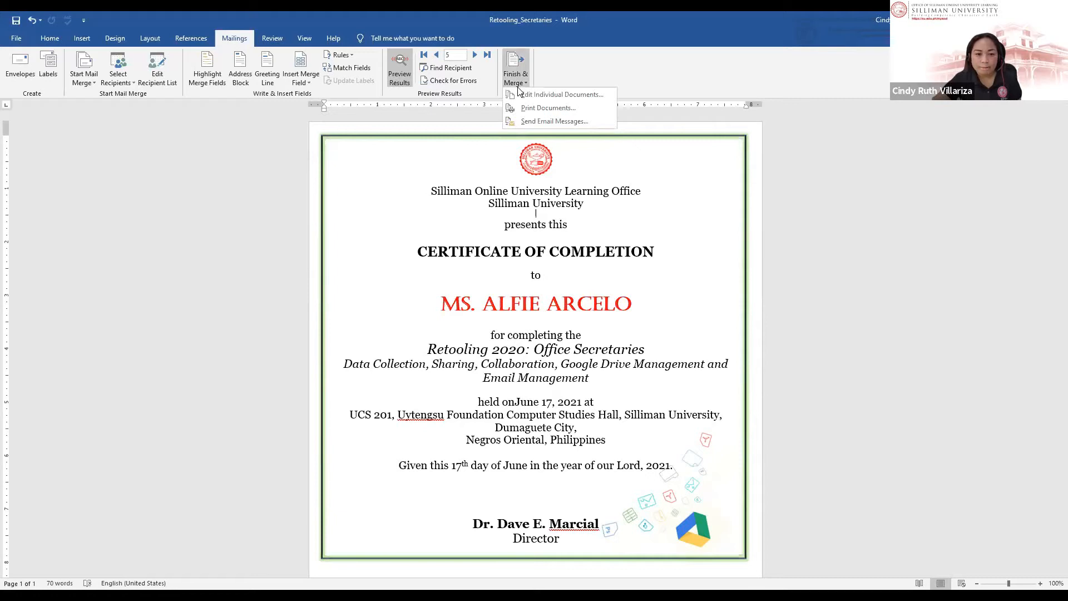
pyautogui.click(402, 66)
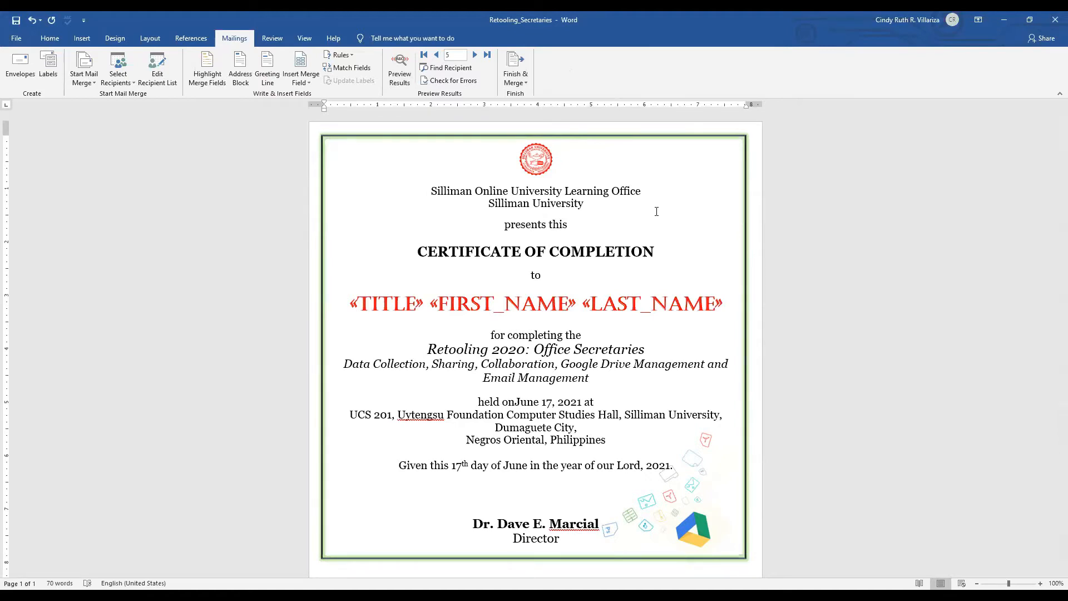
pyautogui.click(668, 191)
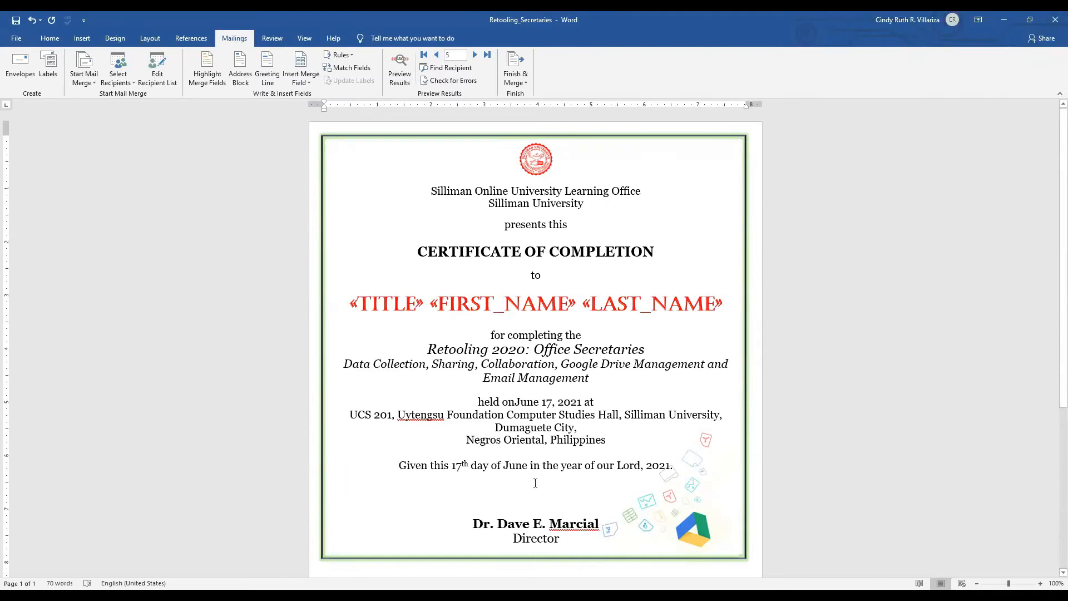
pyautogui.scroll(-3, 472, 480)
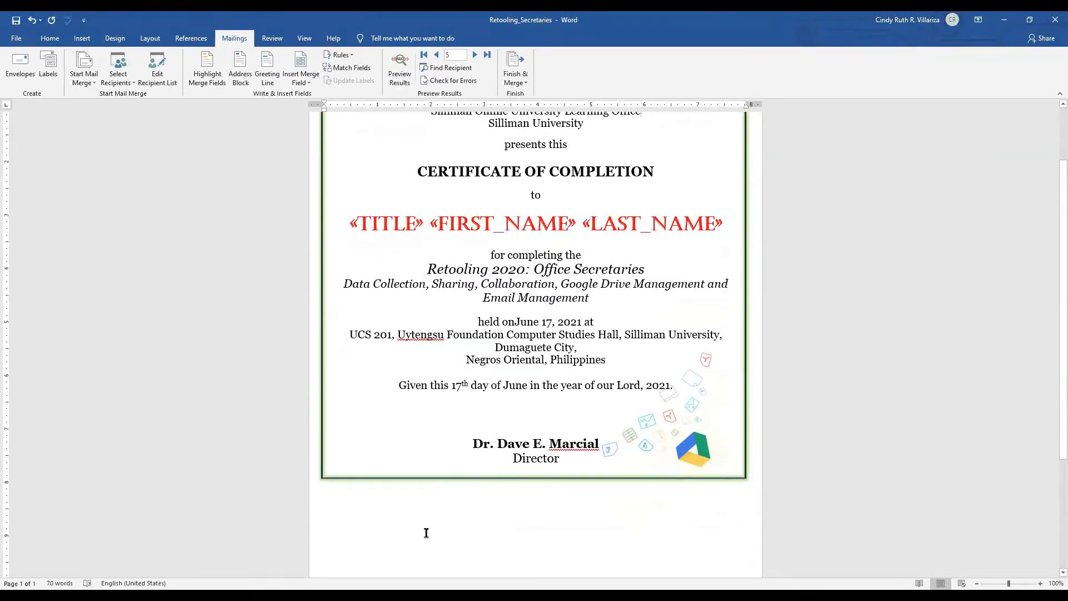
pyautogui.scroll(3, 426, 532)
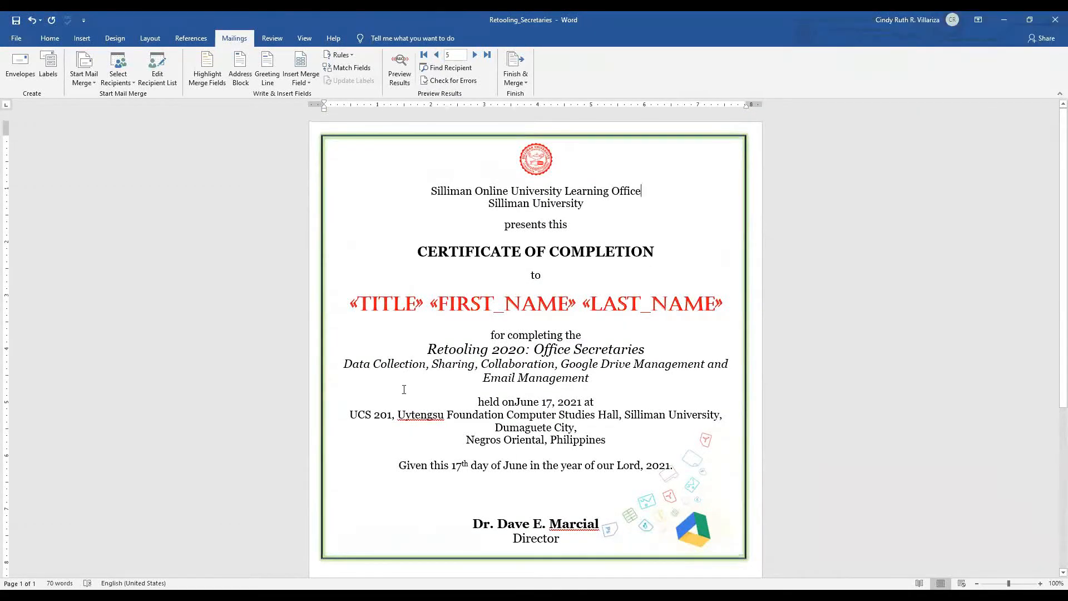
pyautogui.scroll(-1, 403, 373)
pyautogui.scroll(1, 403, 373)
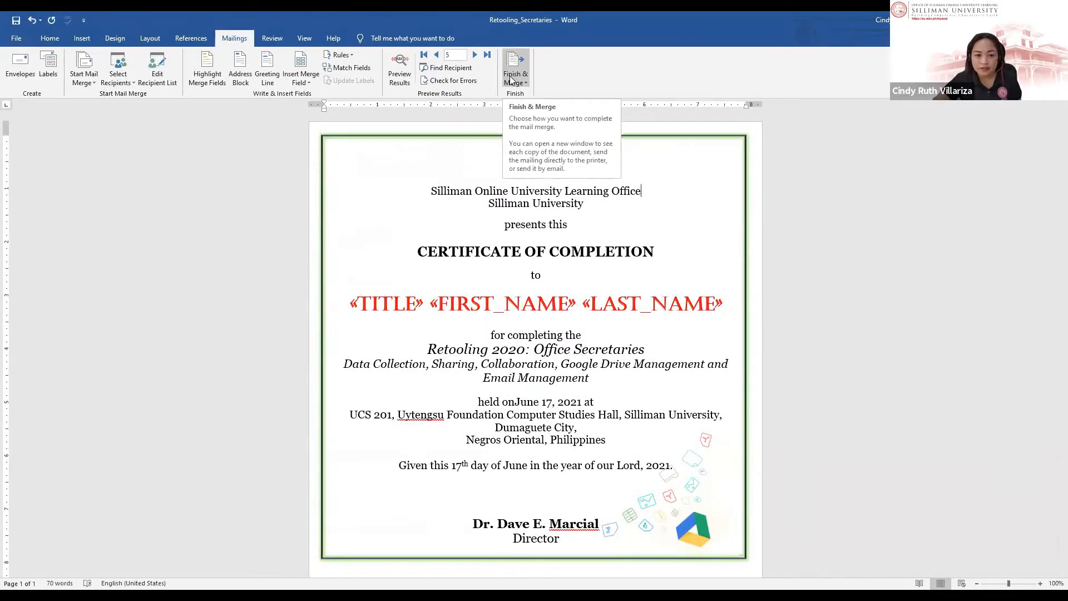
# Step: Turn Preview Results back on and merge the records into individual documents
pyautogui.click(401, 78)
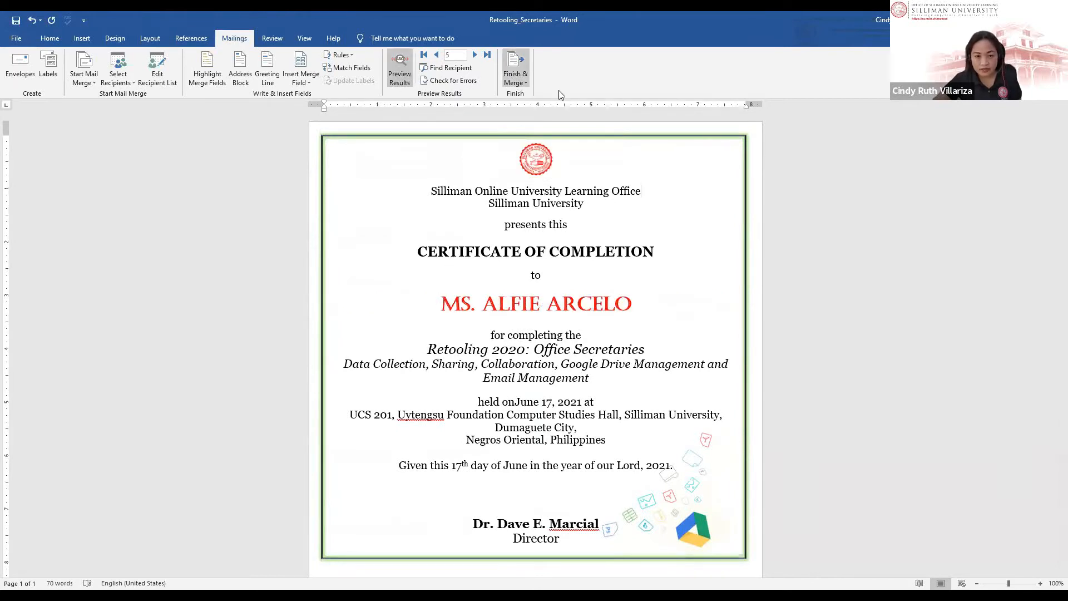
pyautogui.click(515, 78)
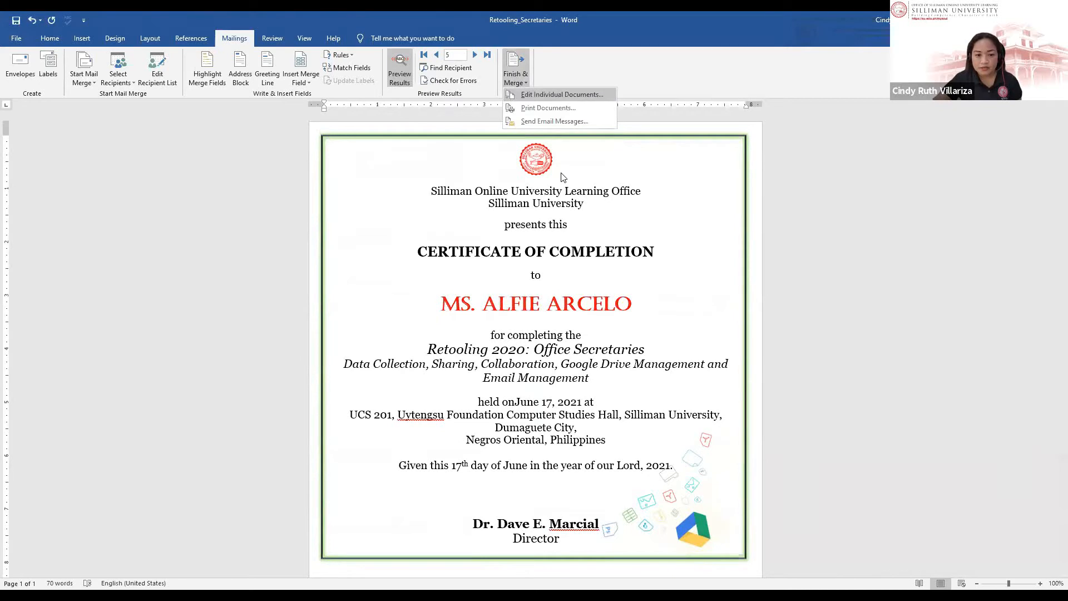
pyautogui.click(559, 93)
pyautogui.click(528, 326)
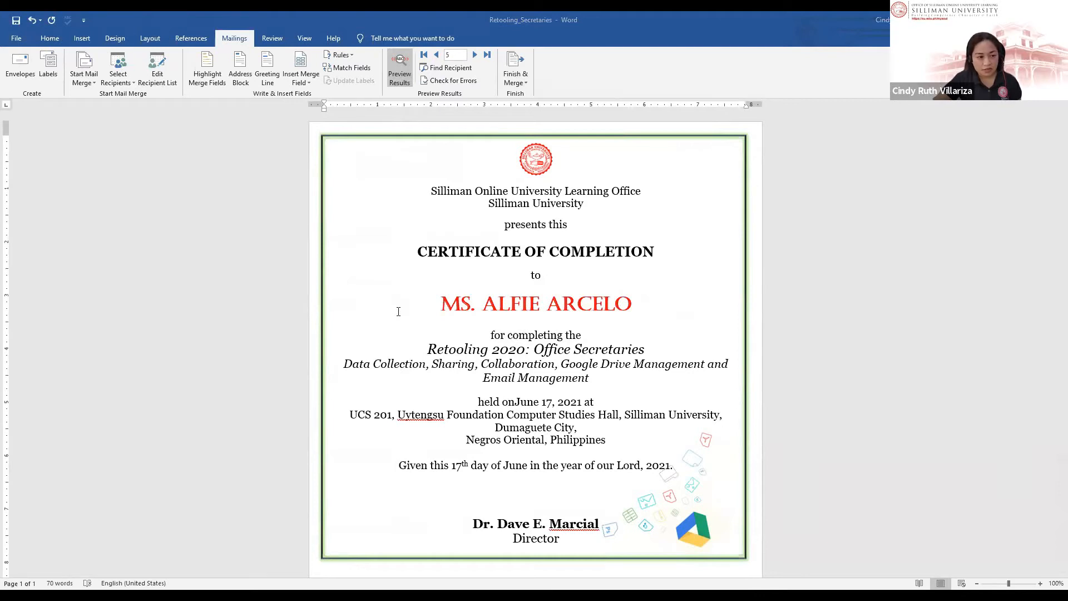
pyautogui.press('F12')
# Step: Save the certificate as a PDF named Final_for Sending
pyautogui.click(301, 249)
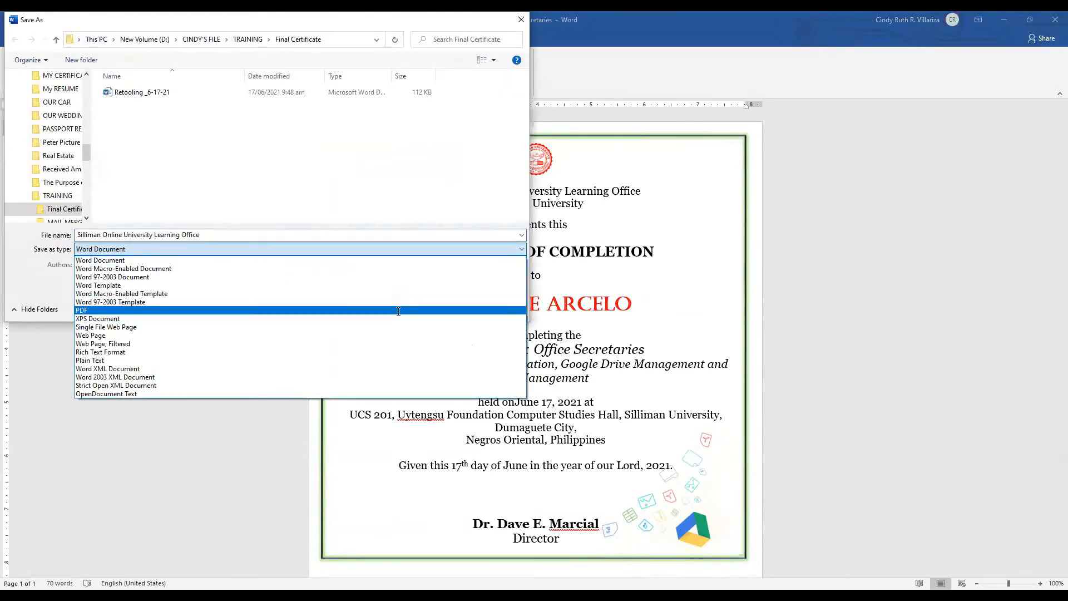
pyautogui.click(398, 310)
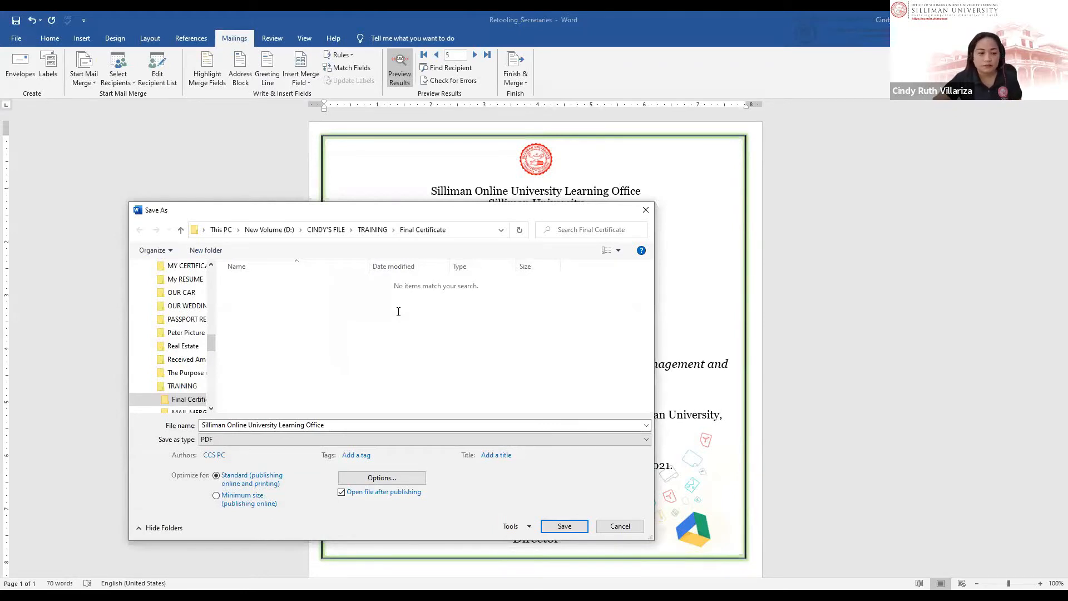
pyautogui.click(398, 311)
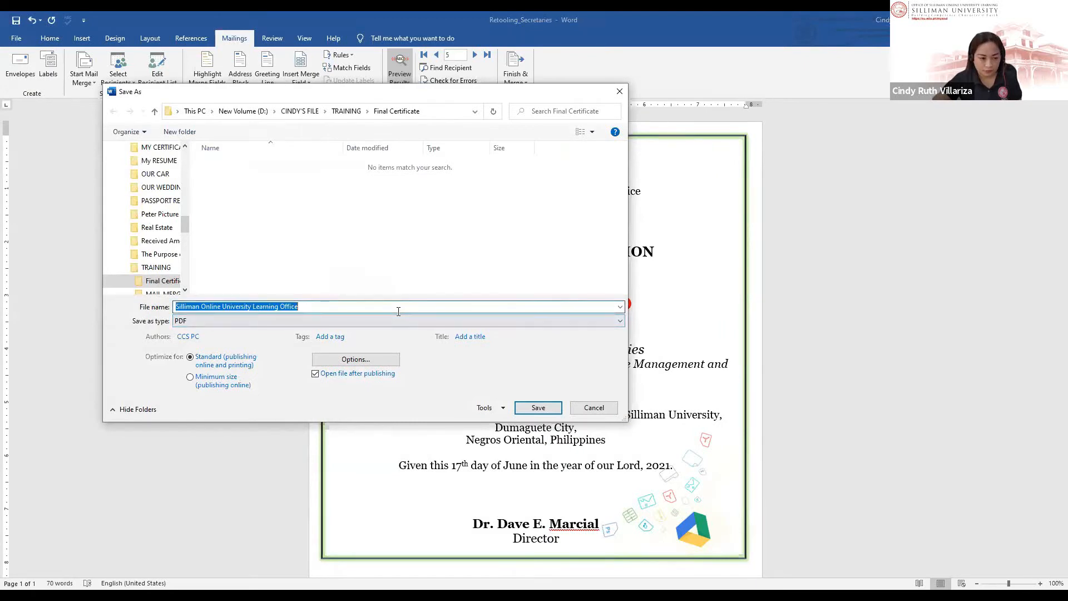
pyautogui.write('Final')
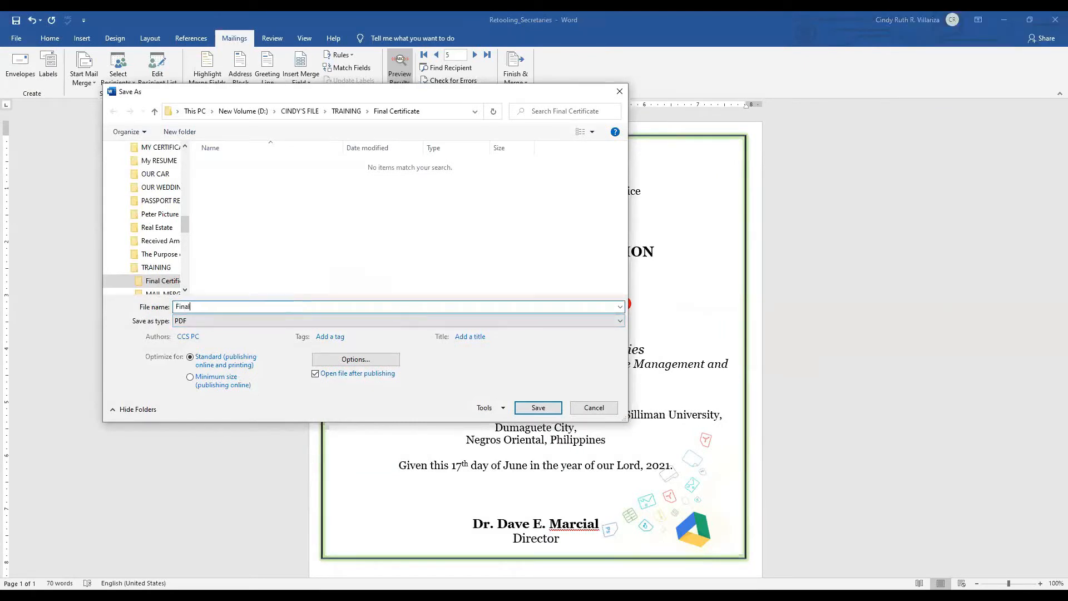
pyautogui.write('_fors')
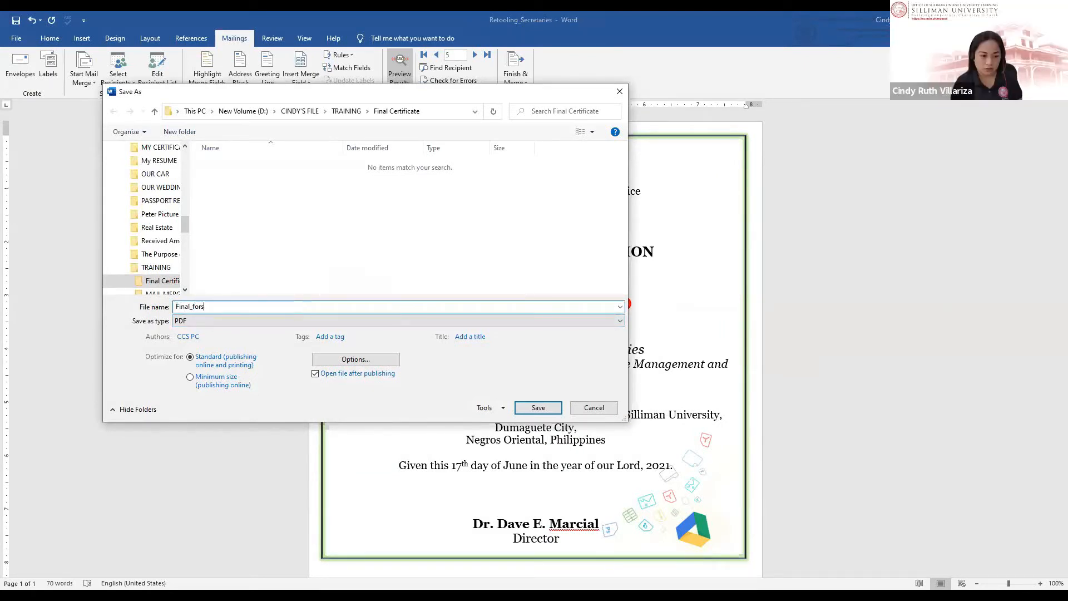
pyautogui.press('BackSpace')
pyautogui.press('BackSpace')
pyautogui.press('BackSpace')
pyautogui.write('Sending')
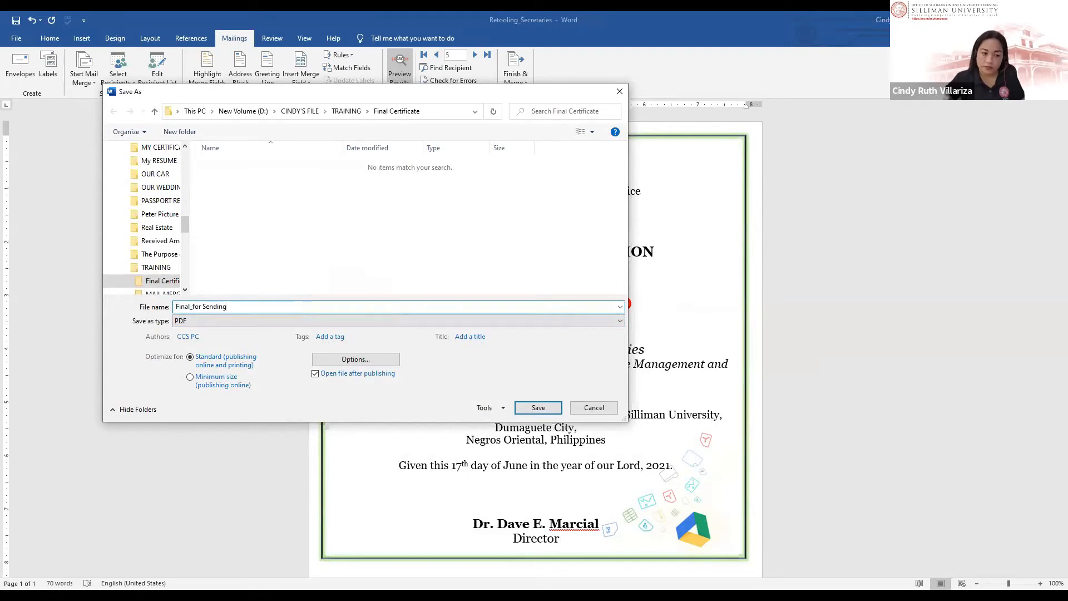
pyautogui.click(389, 321)
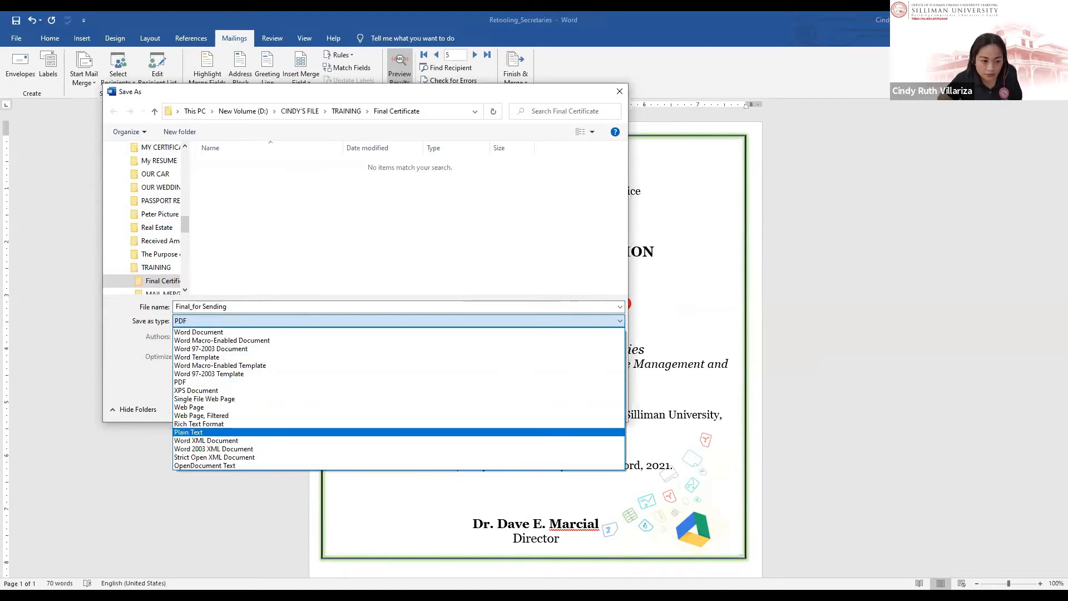
pyautogui.click(398, 382)
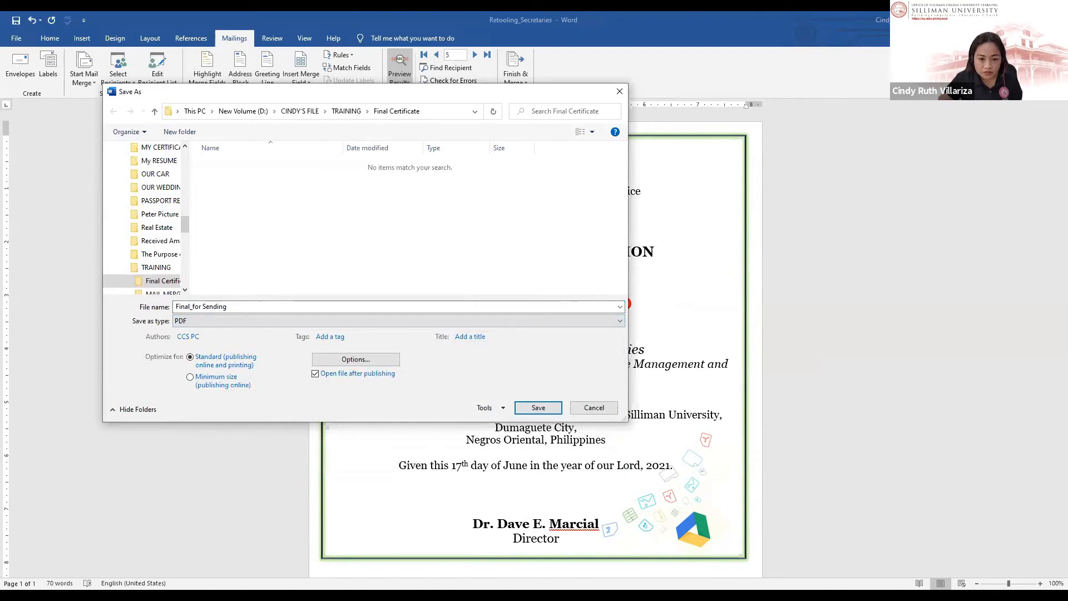
pyautogui.click(538, 407)
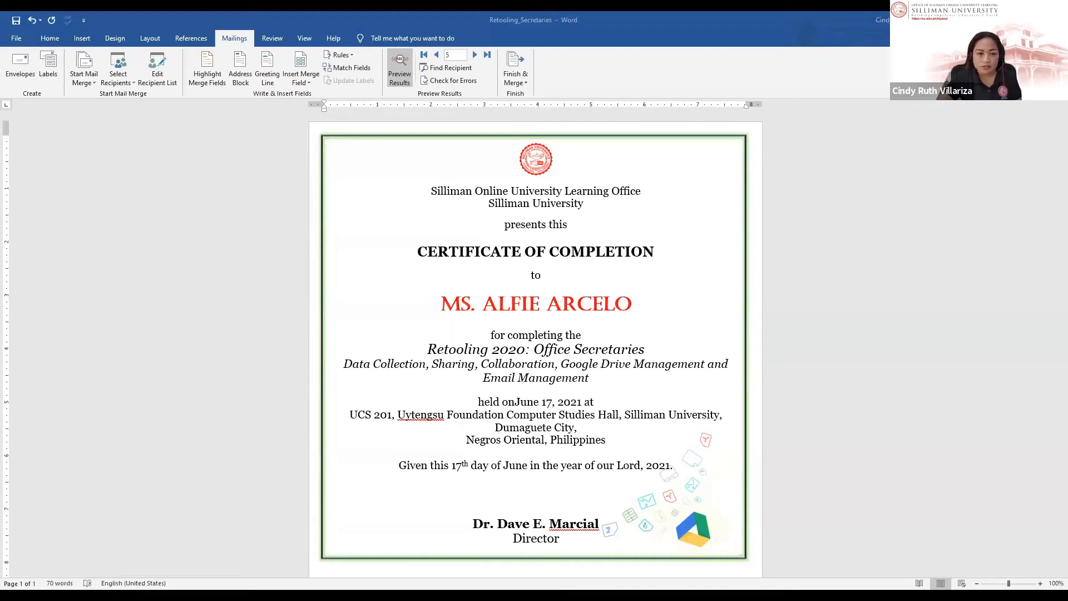
# Step: Switch to the Document2 window
pyautogui.hotkey('alt', 'Tab')
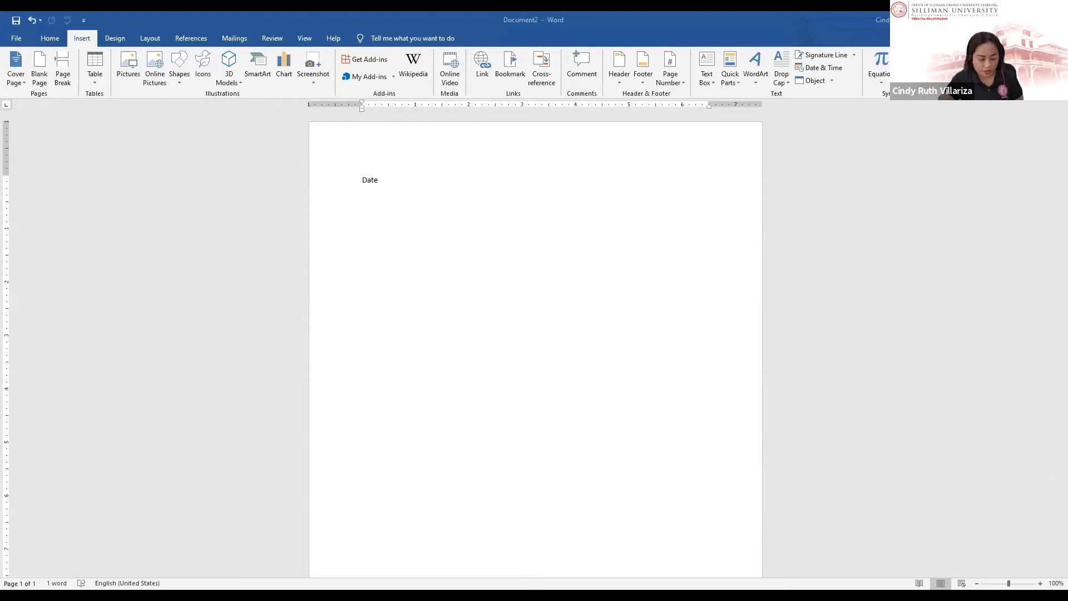
# Step: Paste the parents' invitation letter and place the cursor at the <NAME OF PARENTS> line
pyautogui.hotkey('ctrl', 'a')
pyautogui.write('June 17, 2021 <NAME OF PARENTS> <Address of Parents>  Dear <Name of Parent>: We are inviting you to the honor’s day of your <son/daughter>, <name of child>, on June 28, 2021, 3:00 pm, at the Luce Auditorium. We hope to see you there. Thank you.  Sincerely,  The Principal')
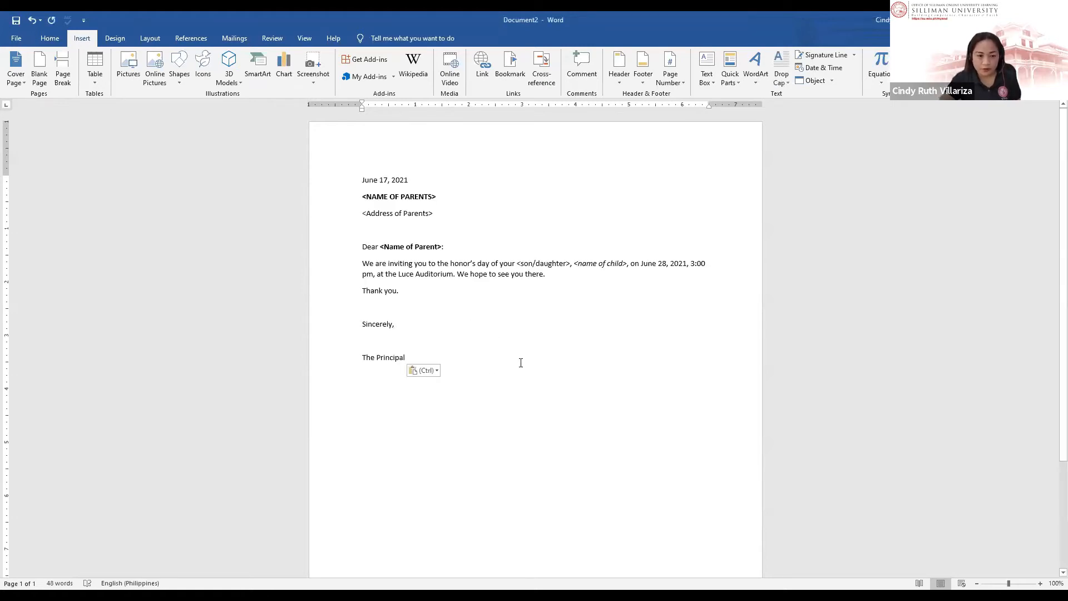
pyautogui.tripleClick(417, 196)
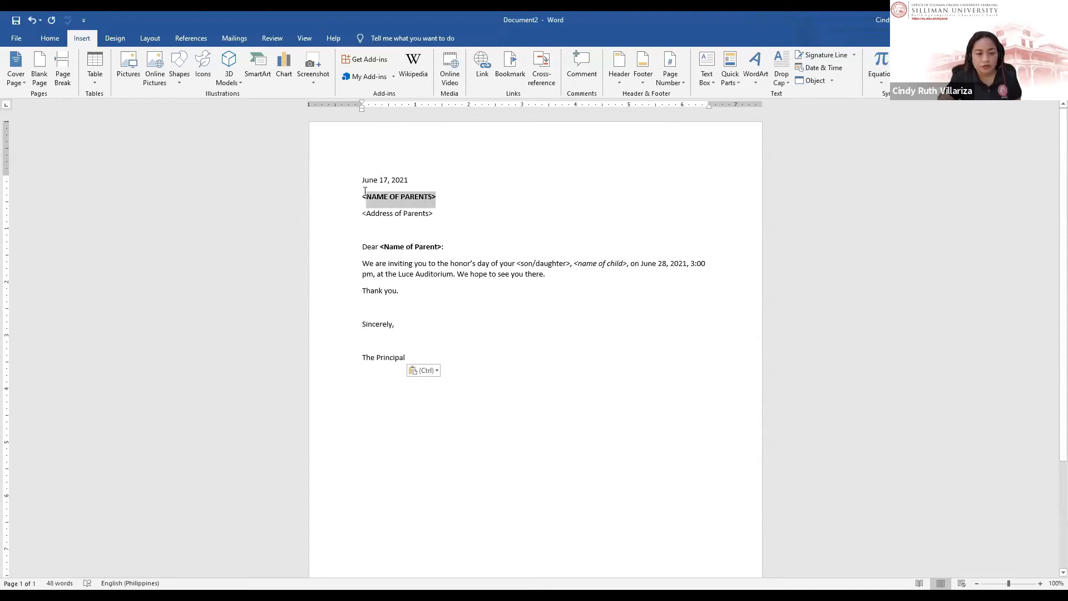
pyautogui.click(384, 221)
pyautogui.moveTo(441, 196); pyautogui.dragTo(362, 193)
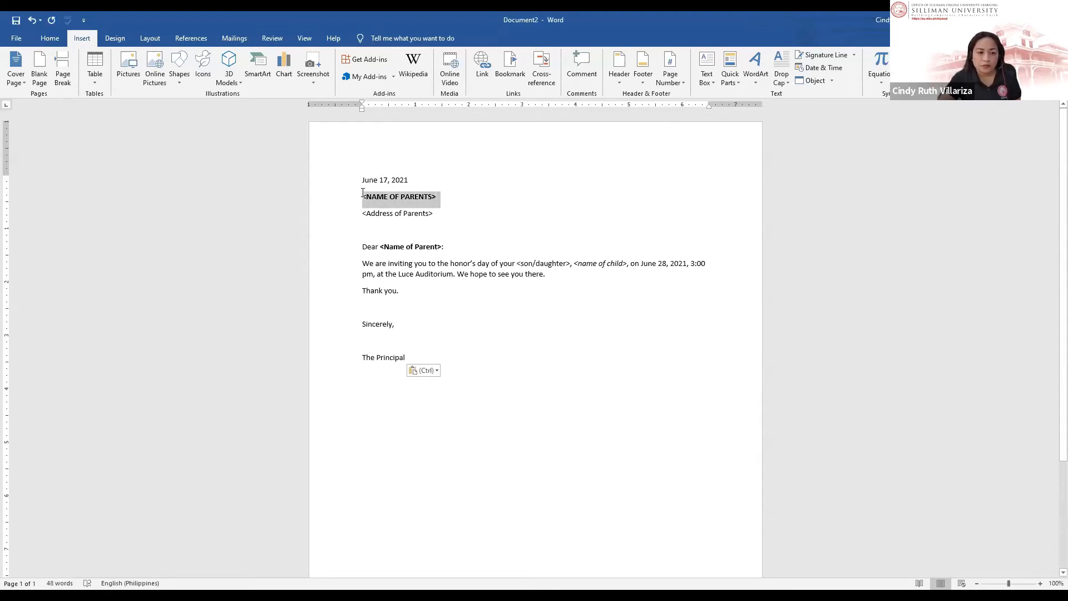
pyautogui.click(362, 193)
# Step: Start a mail merge on the Mailings tab and begin typing a new recipient list
pyautogui.click(234, 38)
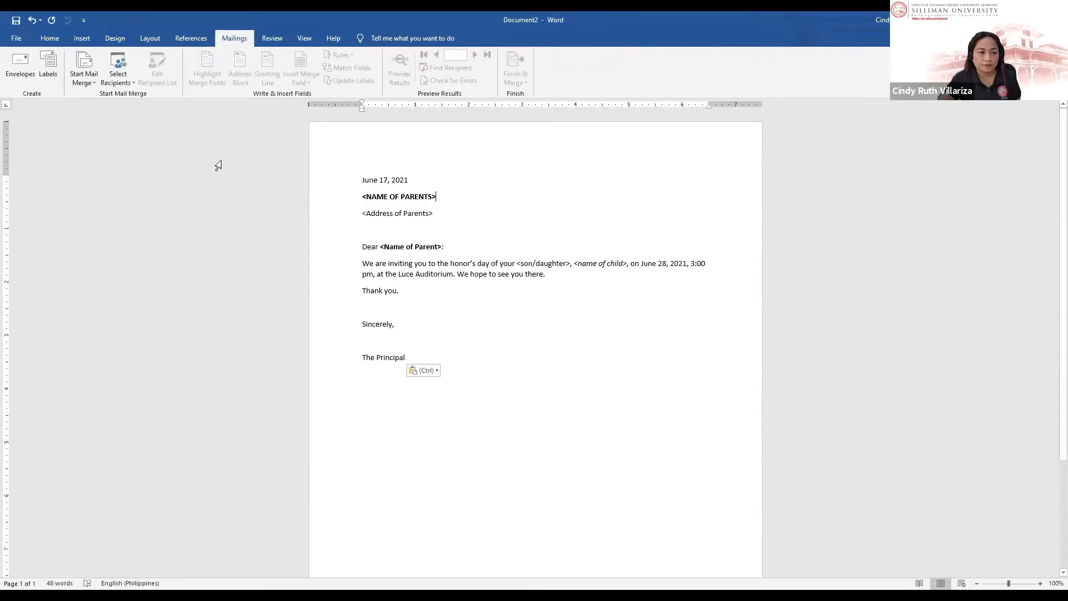
pyautogui.click(86, 83)
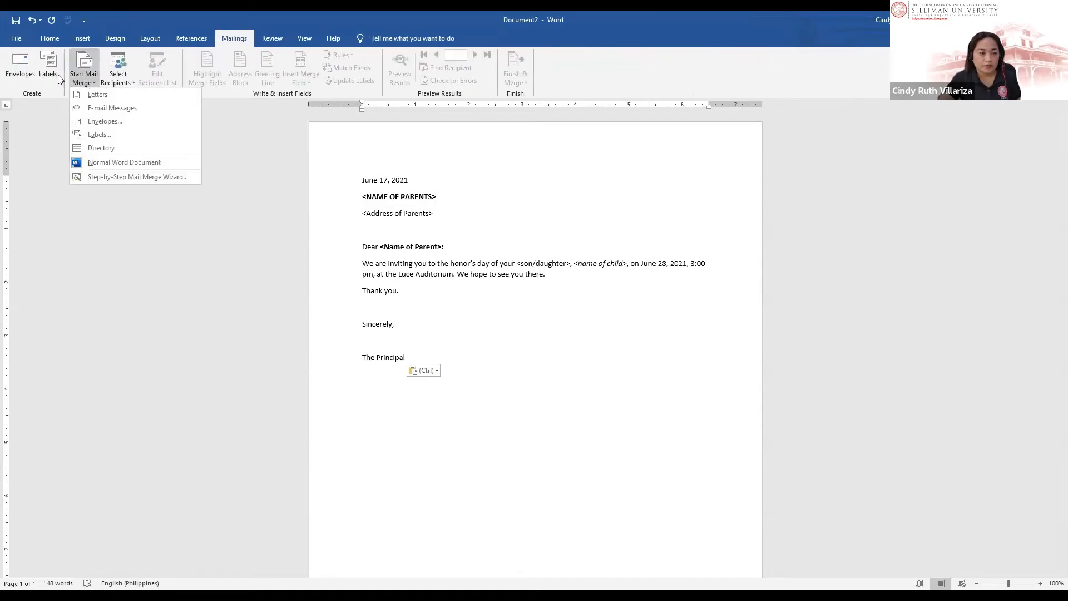
pyautogui.click(121, 82)
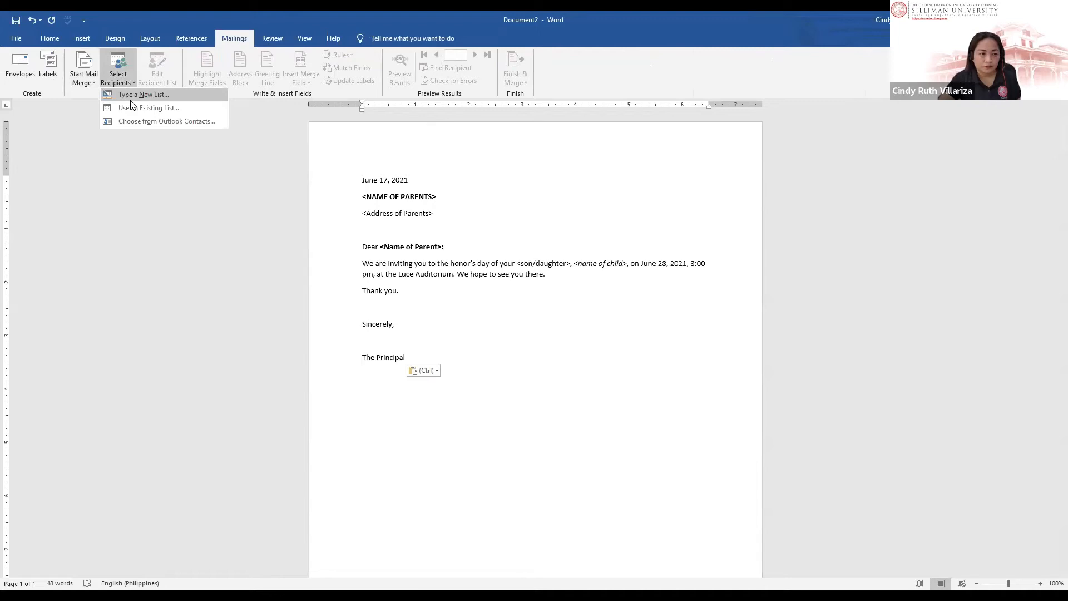
pyautogui.click(131, 100)
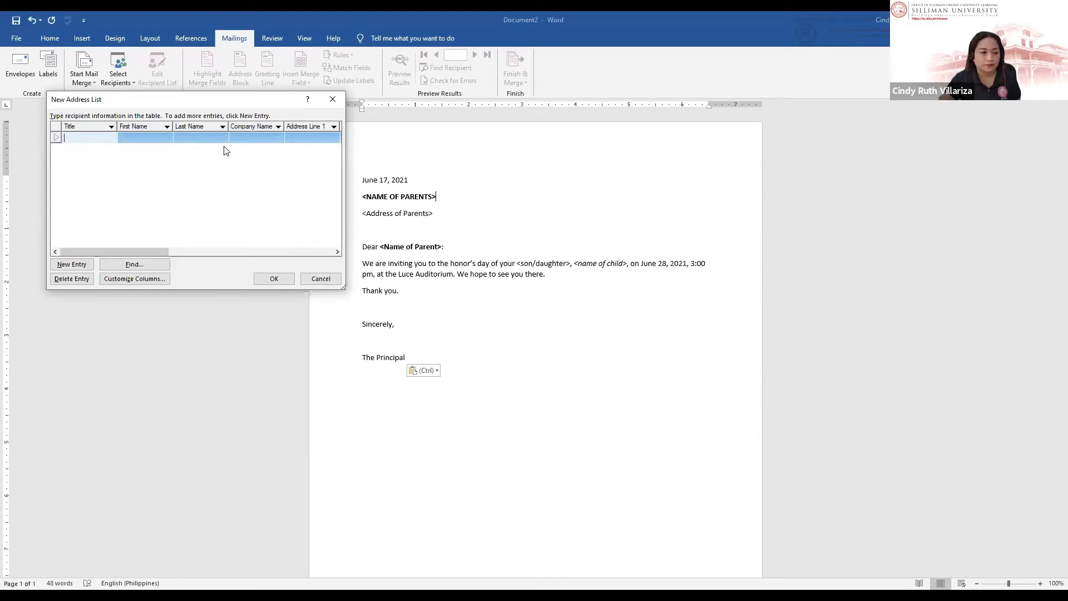
# Step: Rename the recipient list's Company Name field to son/daughter
pyautogui.click(133, 171)
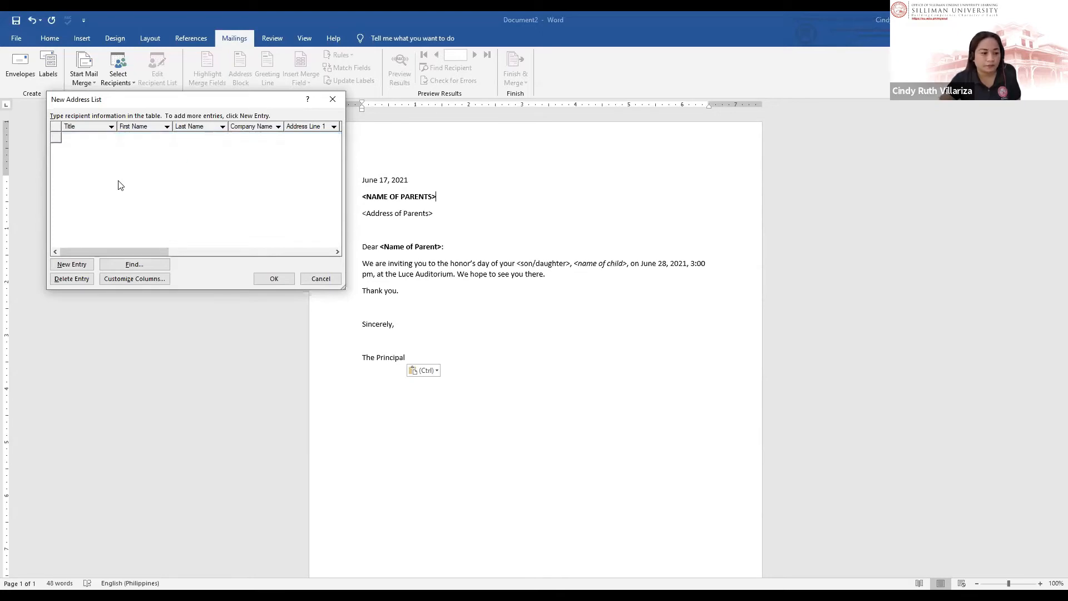
pyautogui.click(134, 279)
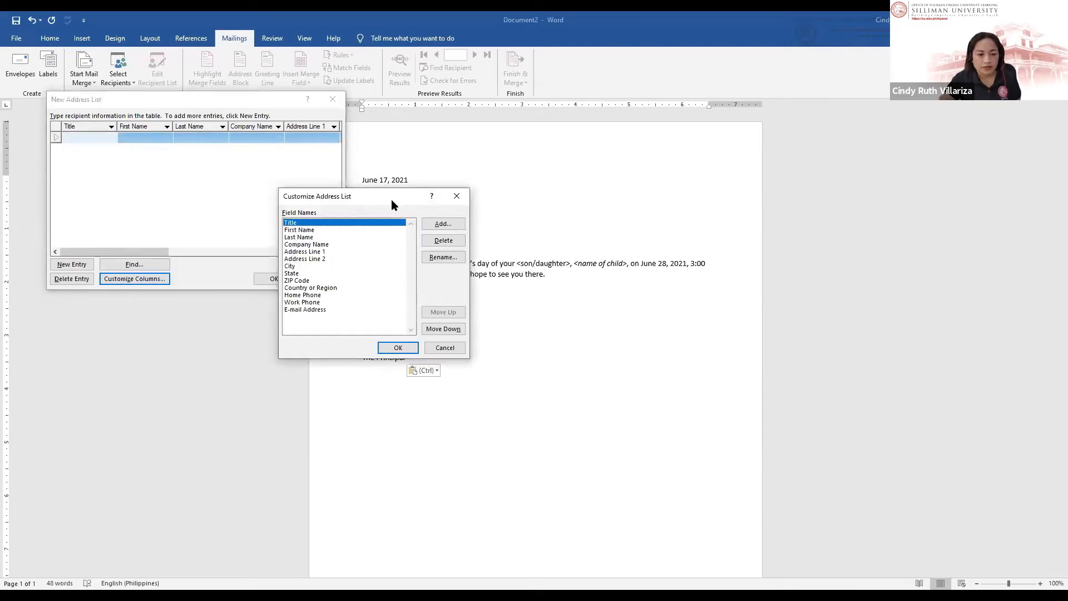
pyautogui.moveTo(397, 204); pyautogui.dragTo(264, 84)
pyautogui.click(162, 111)
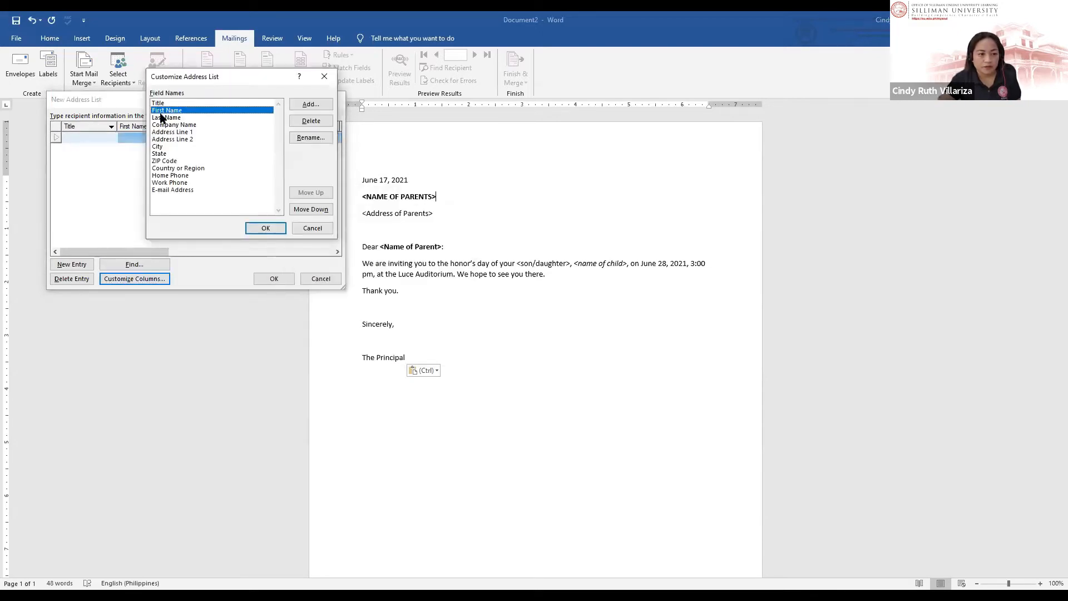
pyautogui.click(162, 117)
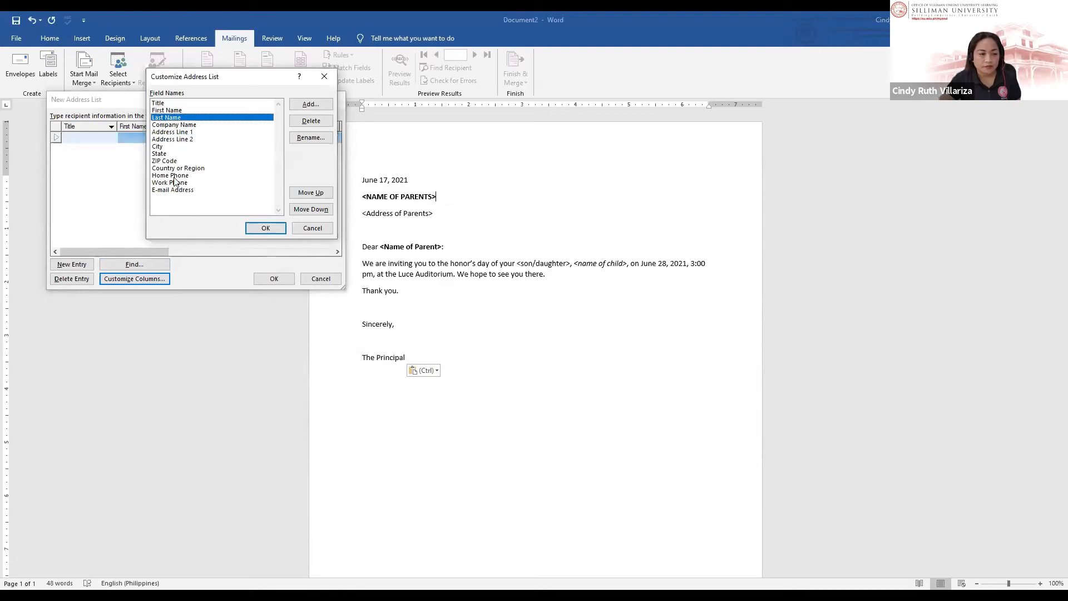
pyautogui.click(189, 126)
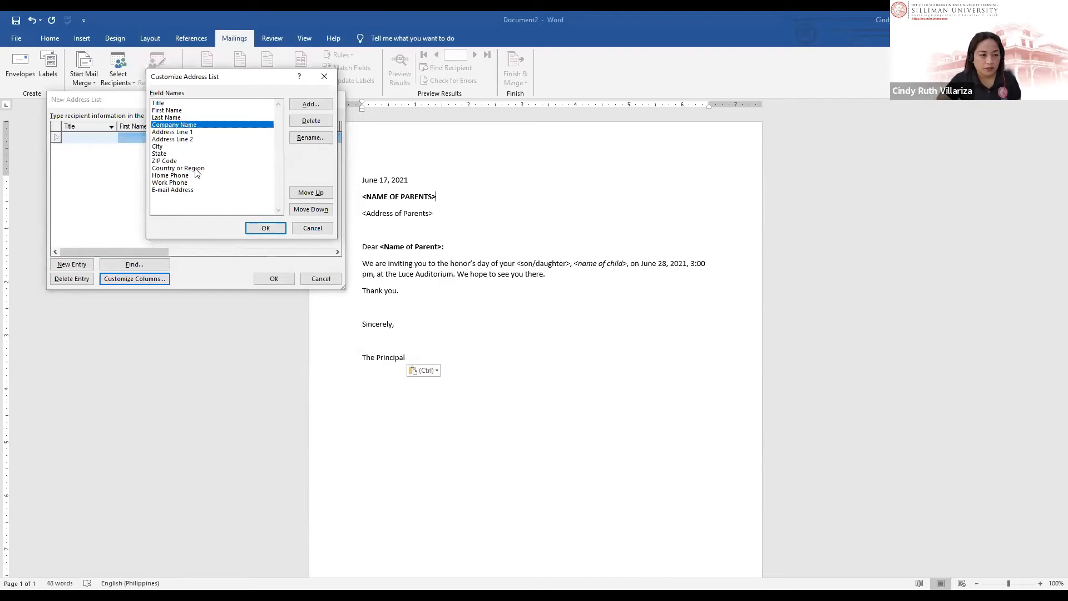
pyautogui.click(310, 138)
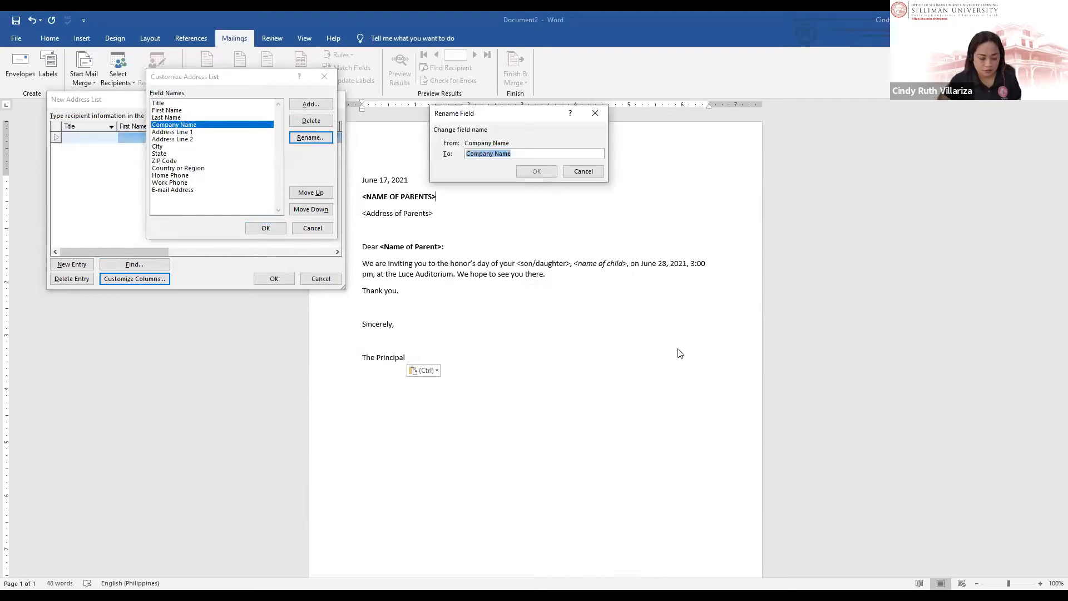
pyautogui.write('son')
pyautogui.write('/sd')
pyautogui.press('BackSpace')
pyautogui.write('daughte')
pyautogui.press('BackSpace')
pyautogui.write('ter')
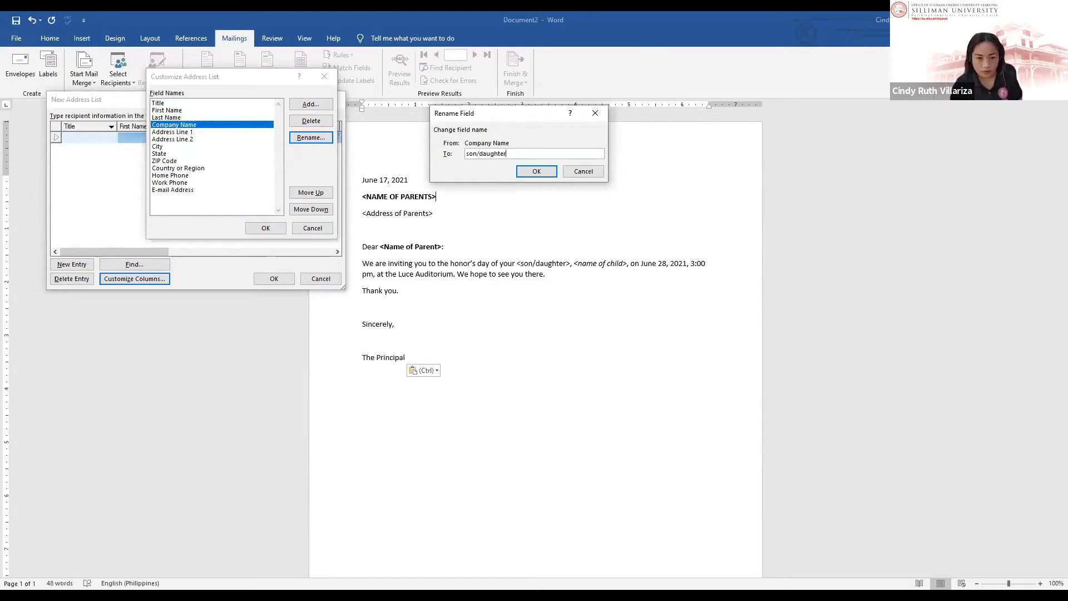
pyautogui.click(525, 173)
# Step: Rename the Address Line 1 field to name of child
pyautogui.click(245, 132)
pyautogui.click(310, 138)
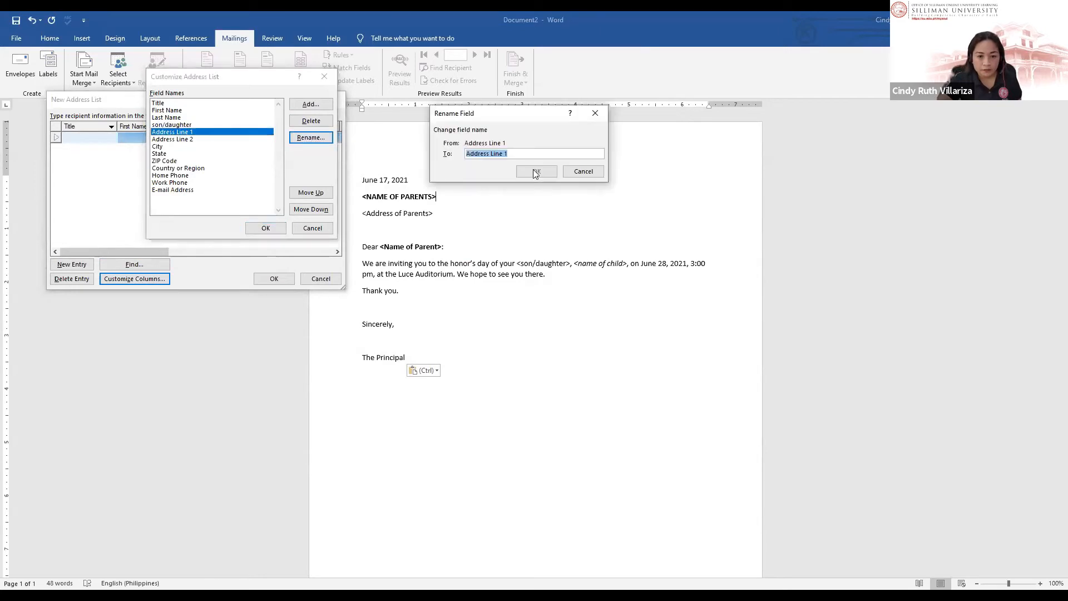
pyautogui.write('name of')
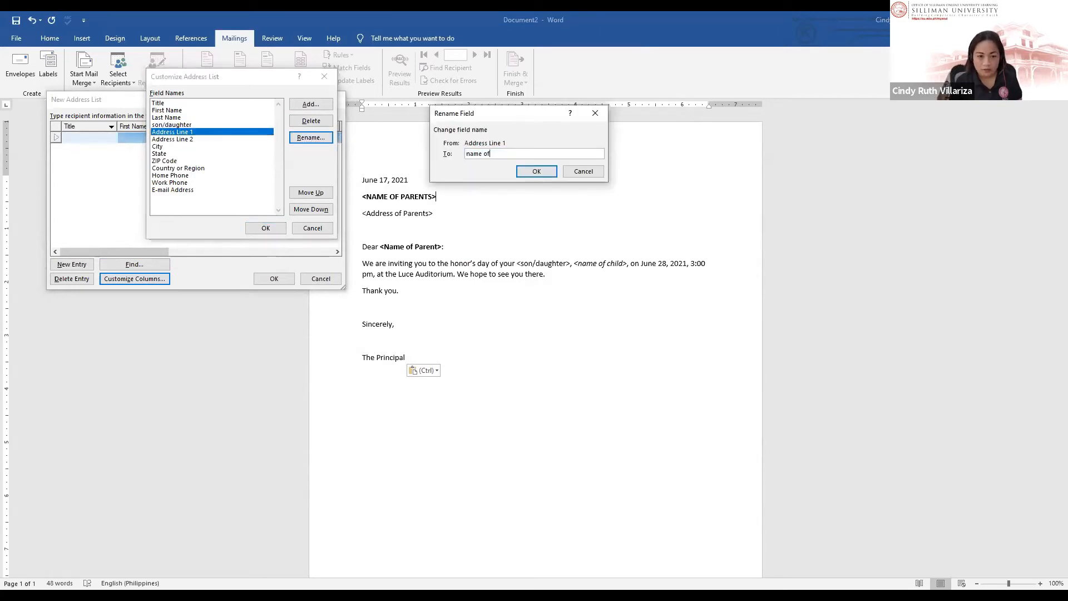
pyautogui.write(' child')
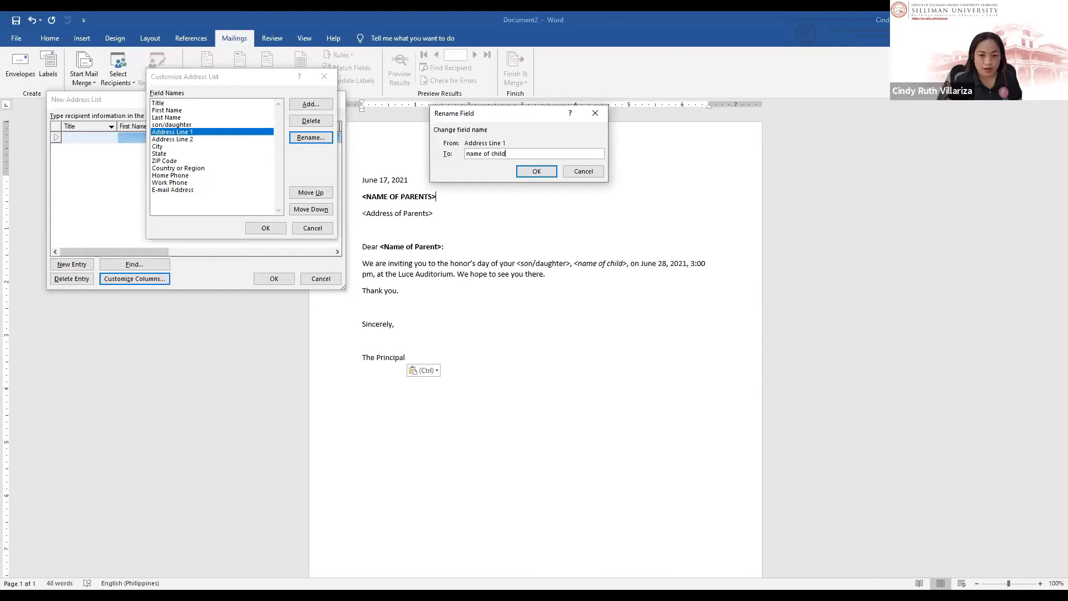
pyautogui.click(536, 172)
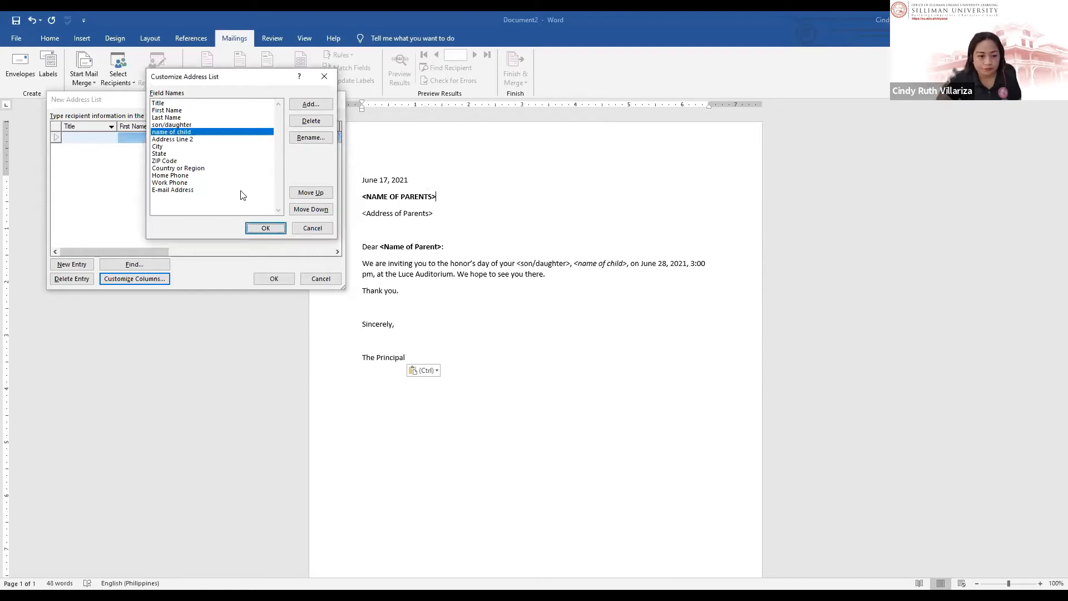
# Step: Delete the Address Line 2 field, keeping the name of child field
pyautogui.click(195, 168)
pyautogui.click(171, 133)
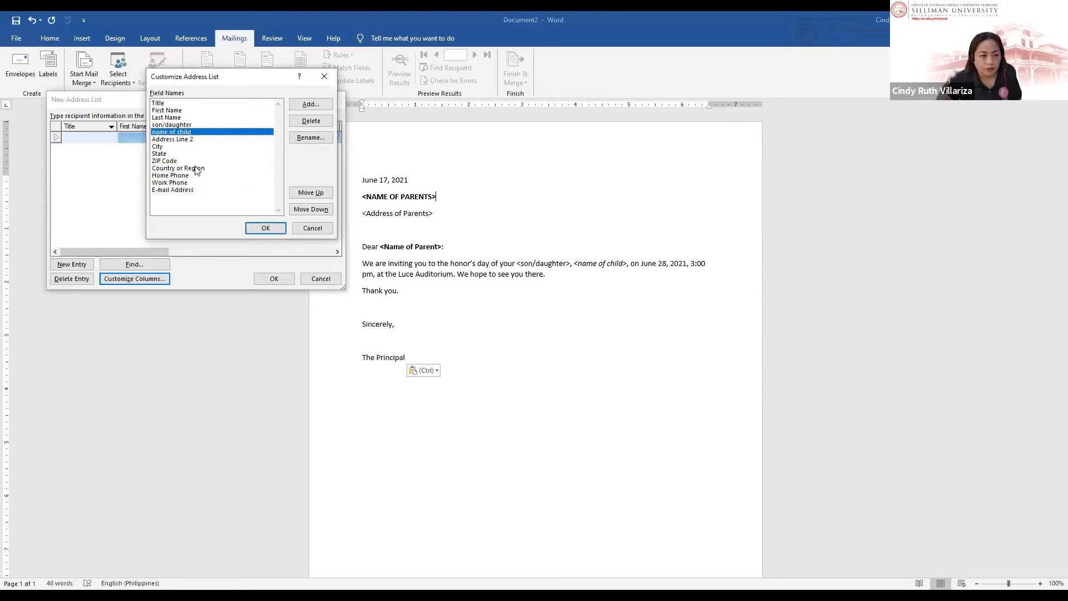
pyautogui.click(180, 140)
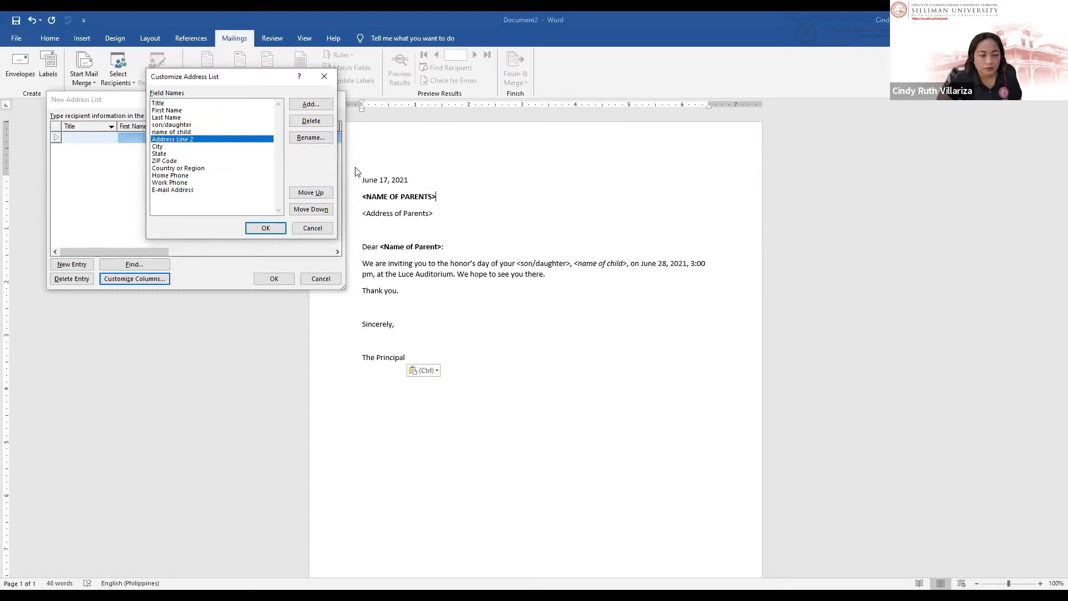
pyautogui.click(310, 120)
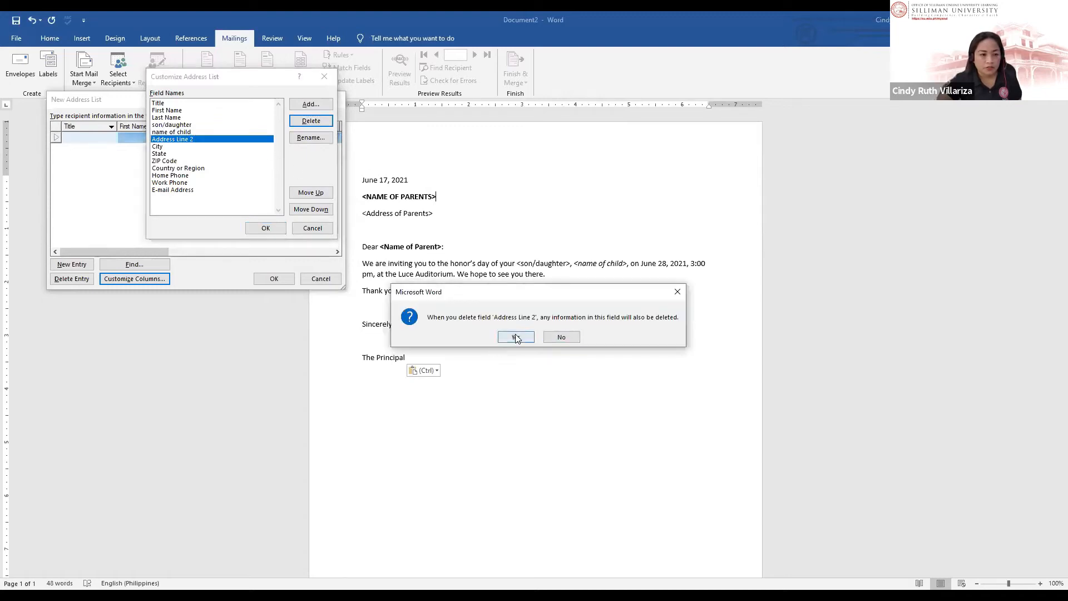
pyautogui.click(510, 336)
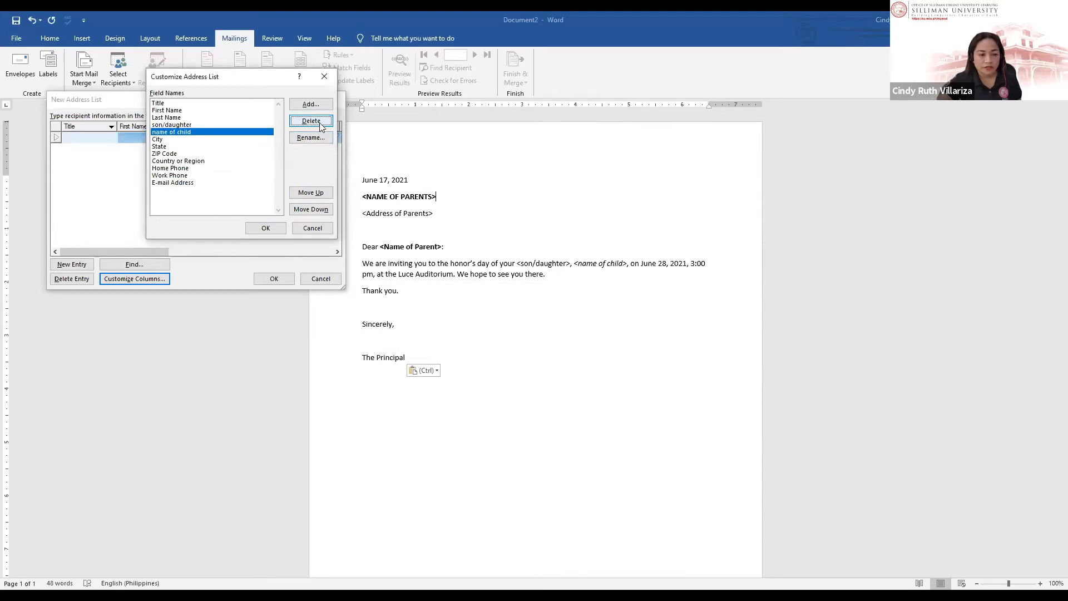
pyautogui.click(320, 127)
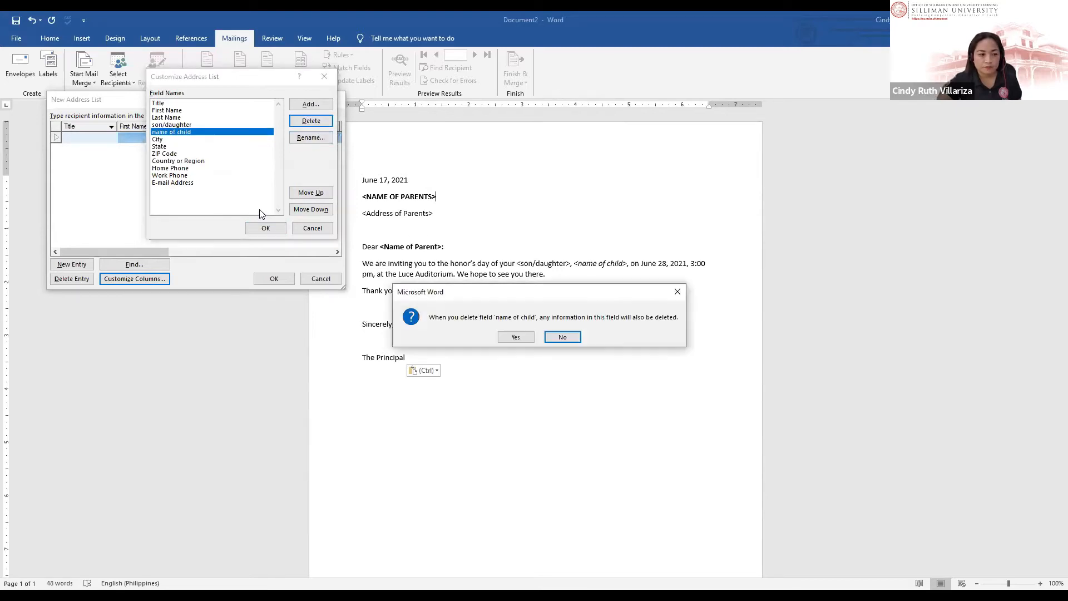
pyautogui.click(563, 337)
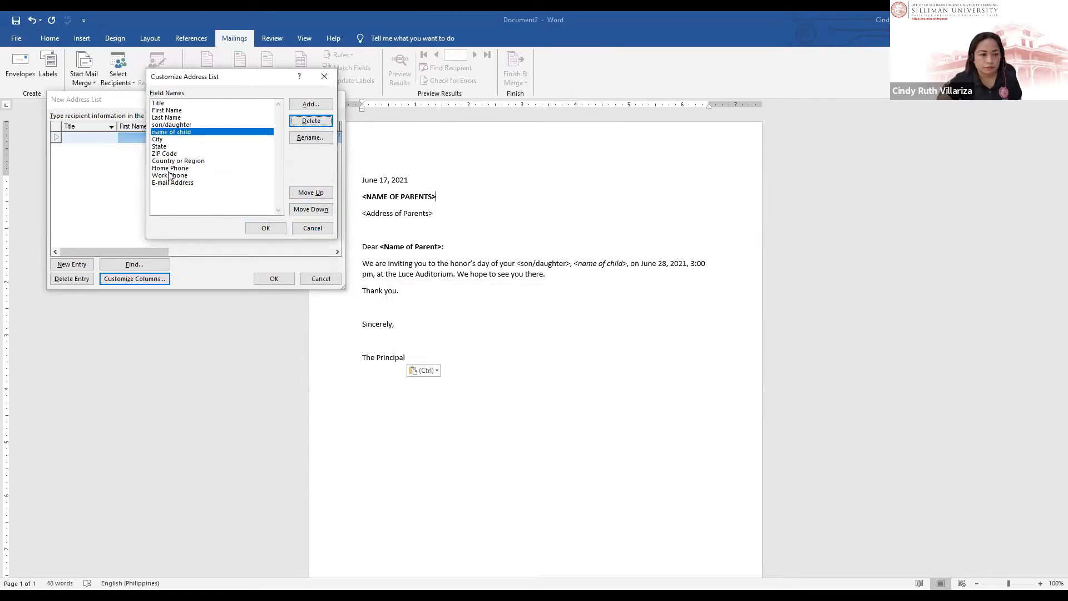
# Step: Delete the E-mail Address, Work Phone and Home Phone fields
pyautogui.click(170, 176)
pyautogui.click(183, 183)
pyautogui.click(311, 121)
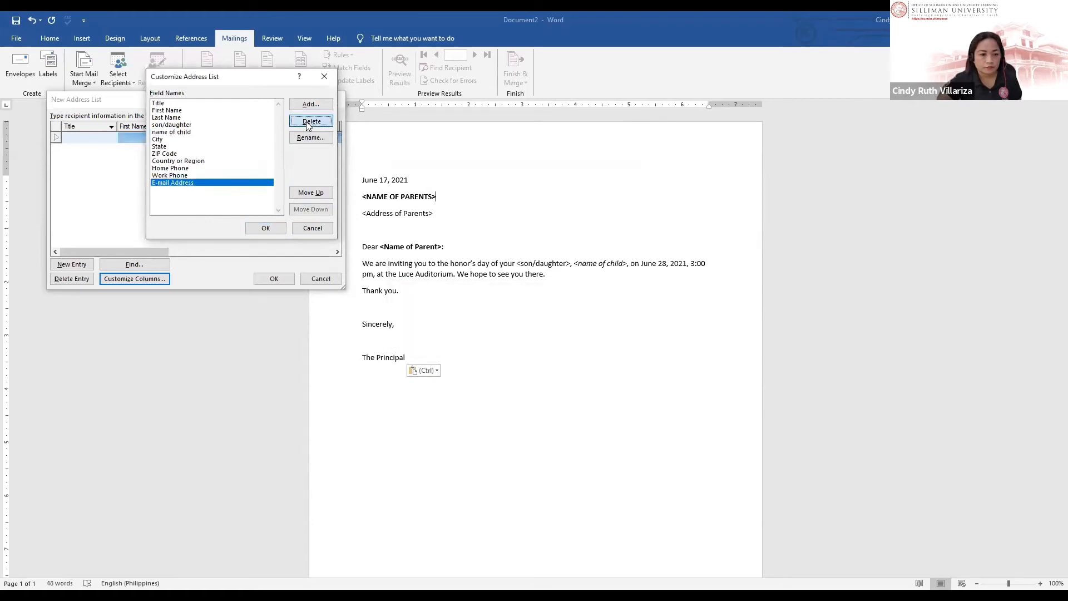
pyautogui.click(516, 337)
pyautogui.click(307, 123)
pyautogui.press('Return')
pyautogui.click(307, 121)
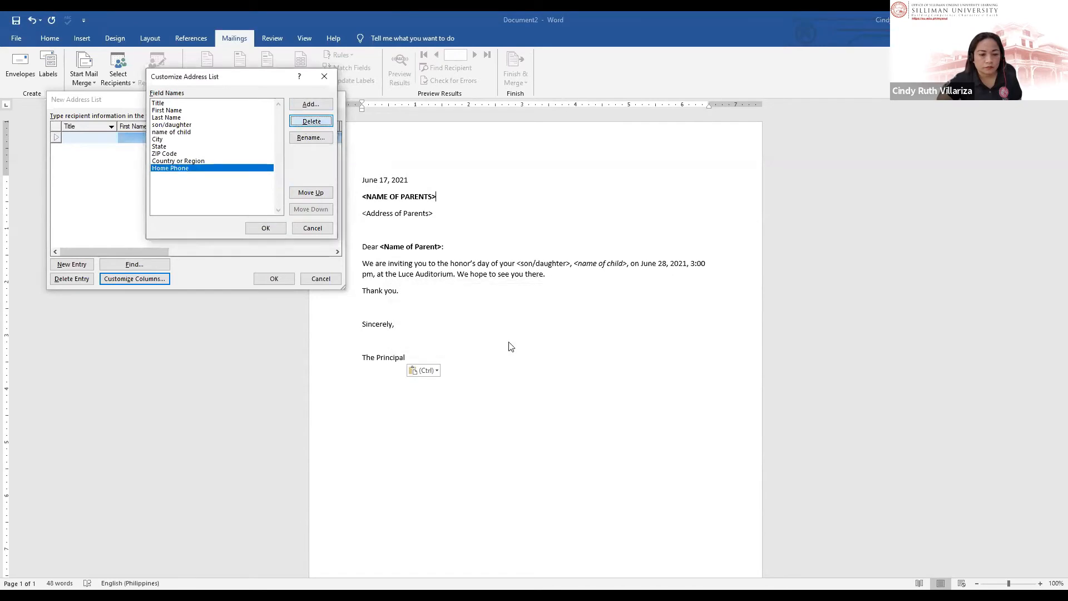
pyautogui.click(510, 339)
# Step: Delete the Country or Region, ZIP Code and State fields and apply the trimmed list
pyautogui.click(302, 121)
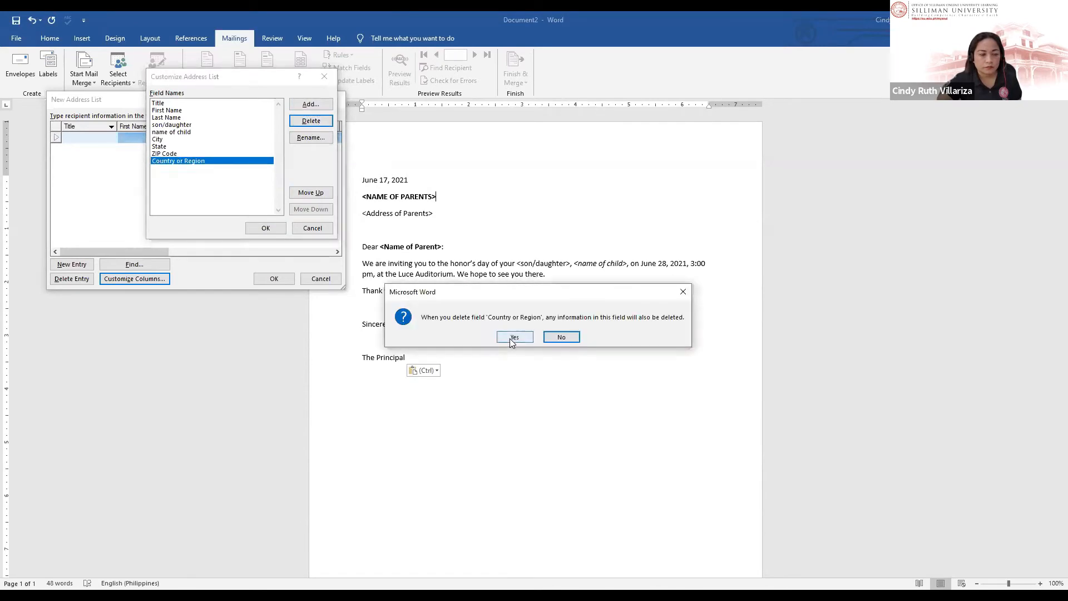
pyautogui.click(510, 338)
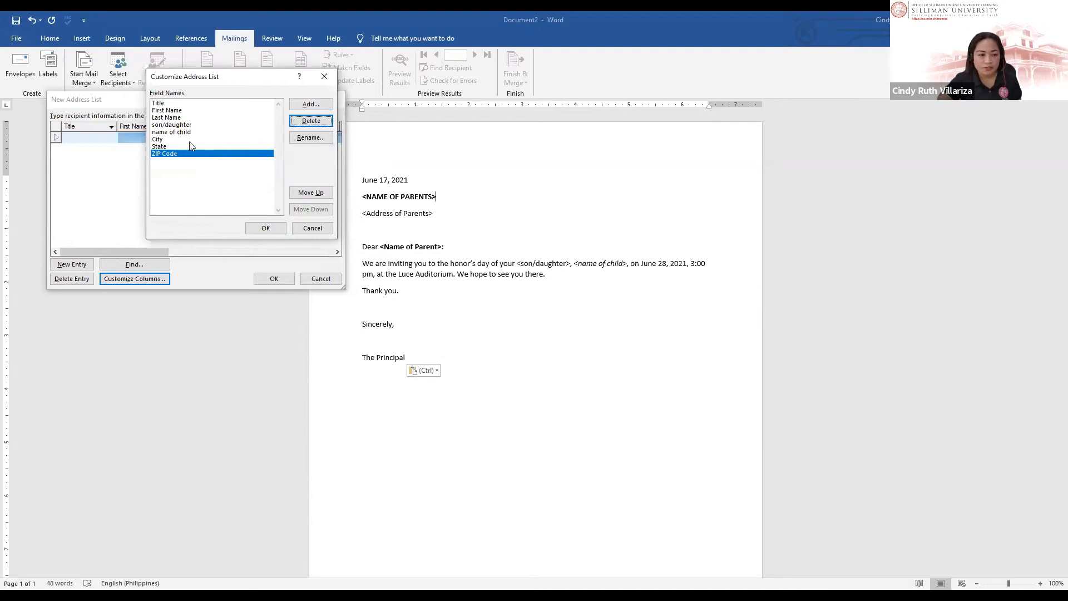
pyautogui.click(303, 122)
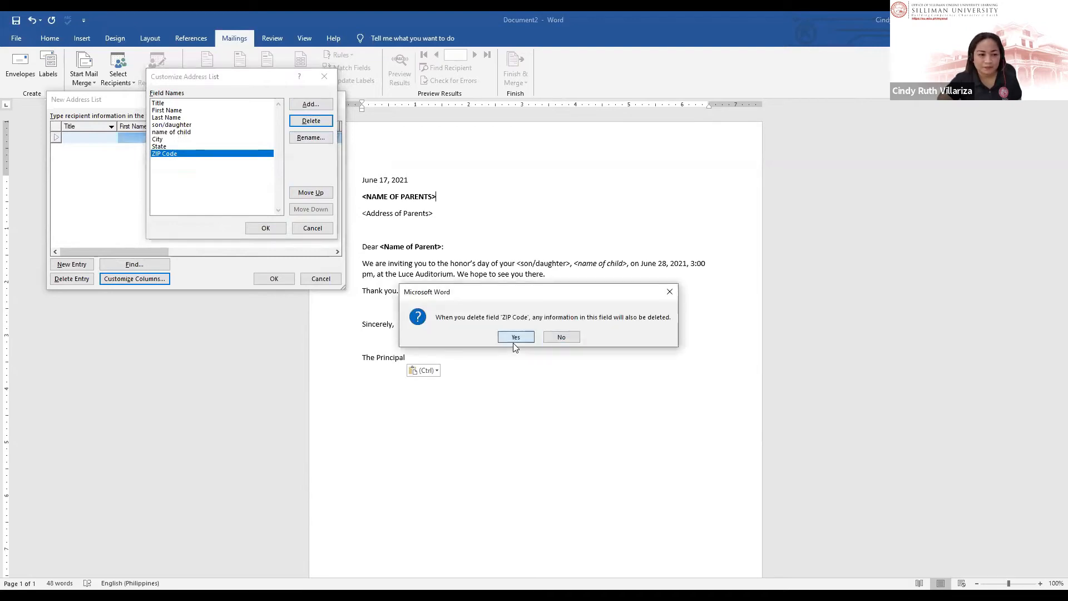
pyautogui.click(510, 338)
pyautogui.click(304, 123)
pyautogui.click(508, 337)
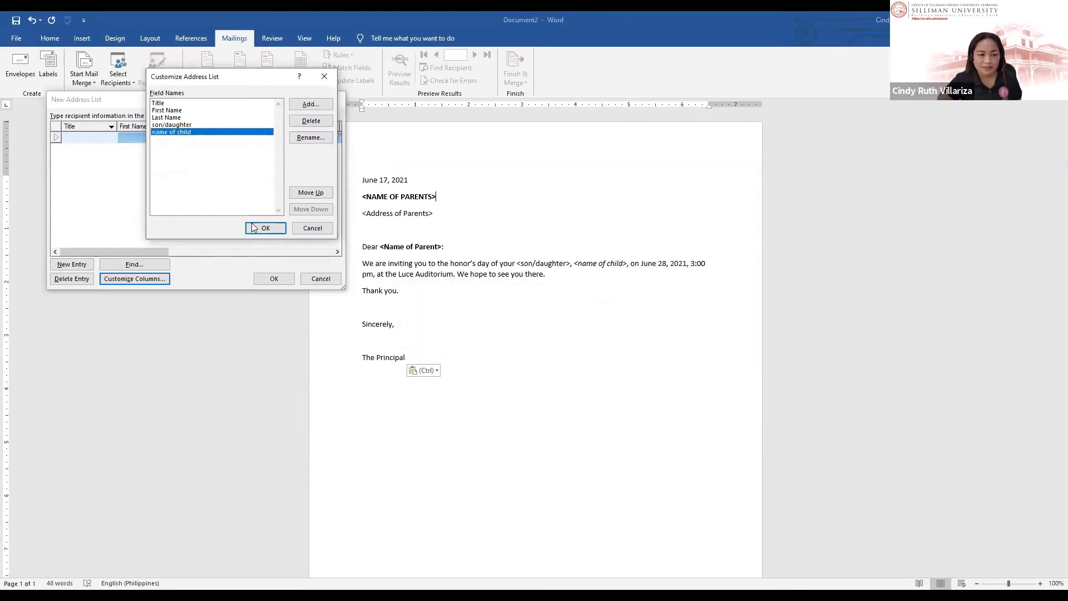
pyautogui.click(264, 228)
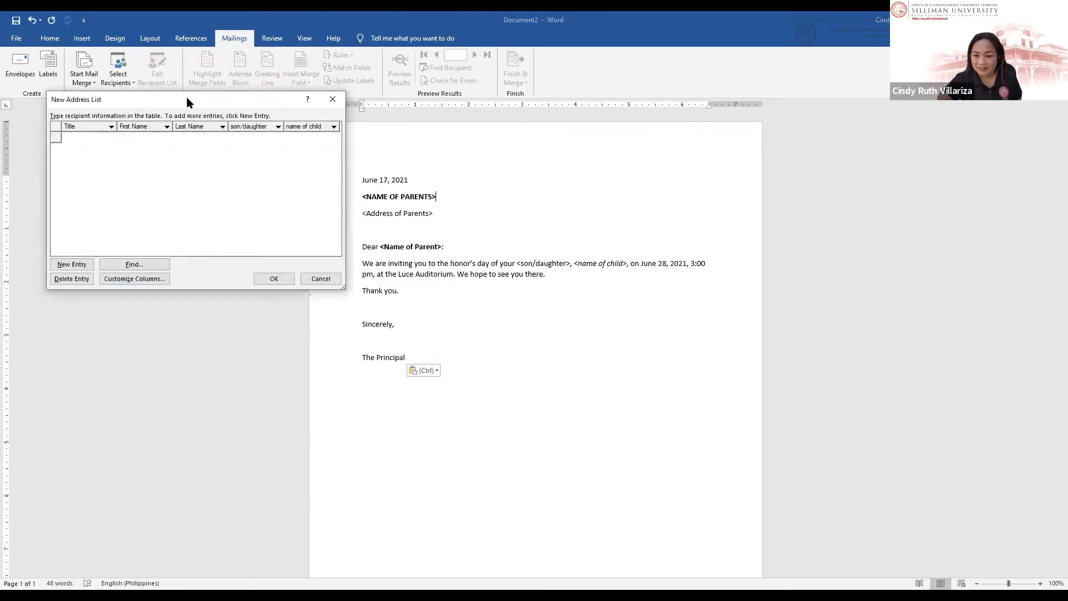
# Step: Enter the first recipient: title Dr., the parent's first and last name, son, and the child's name
pyautogui.moveTo(187, 102); pyautogui.dragTo(220, 55)
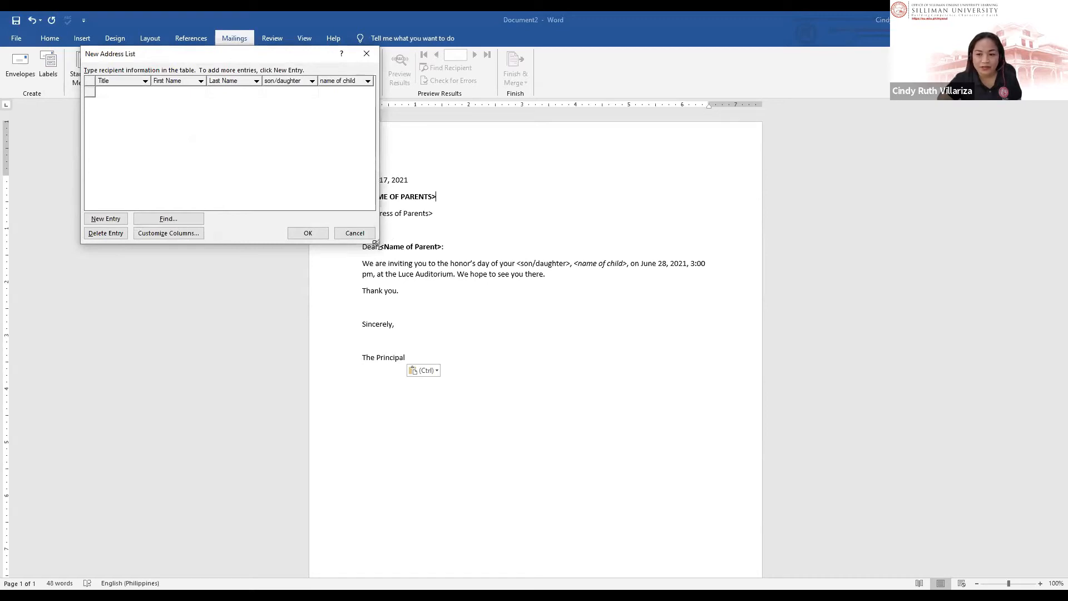
pyautogui.moveTo(376, 243); pyautogui.dragTo(403, 311)
pyautogui.moveTo(272, 62); pyautogui.dragTo(221, 98)
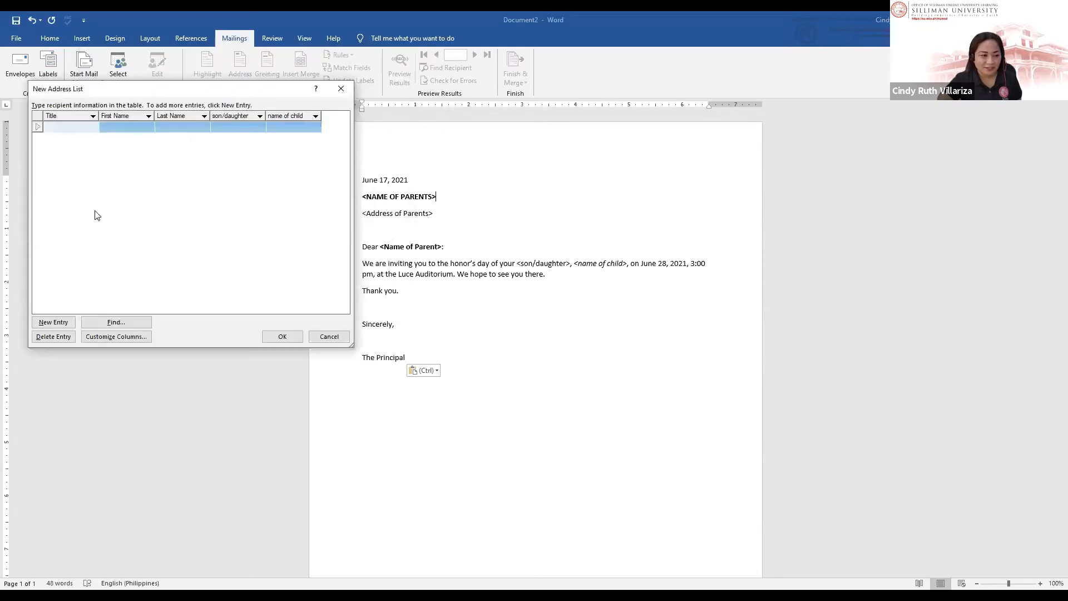
pyautogui.click(65, 127)
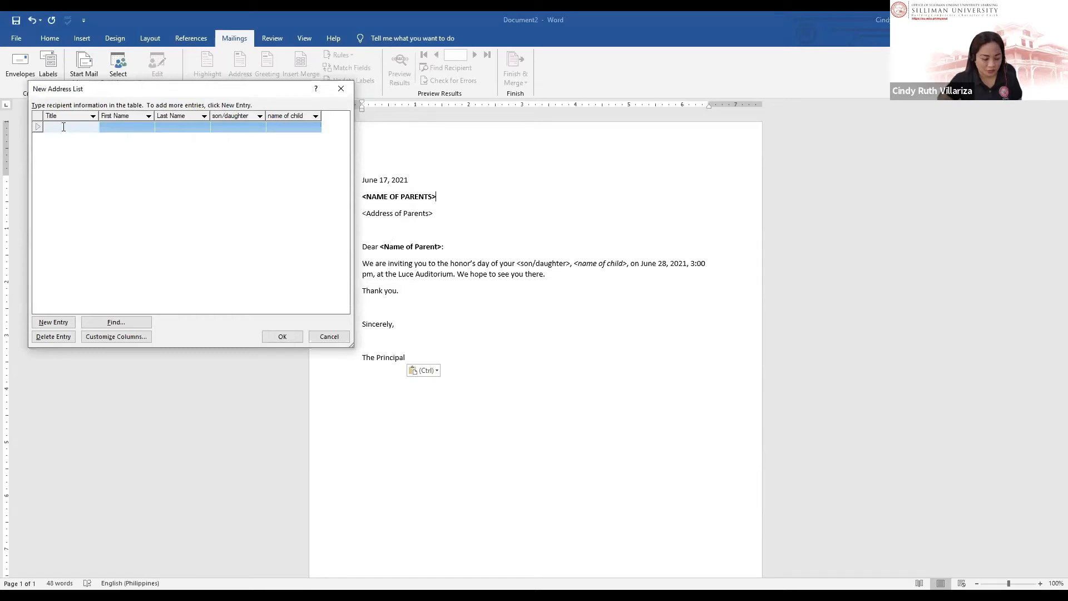
pyautogui.write('Dr.')
pyautogui.press('Tab')
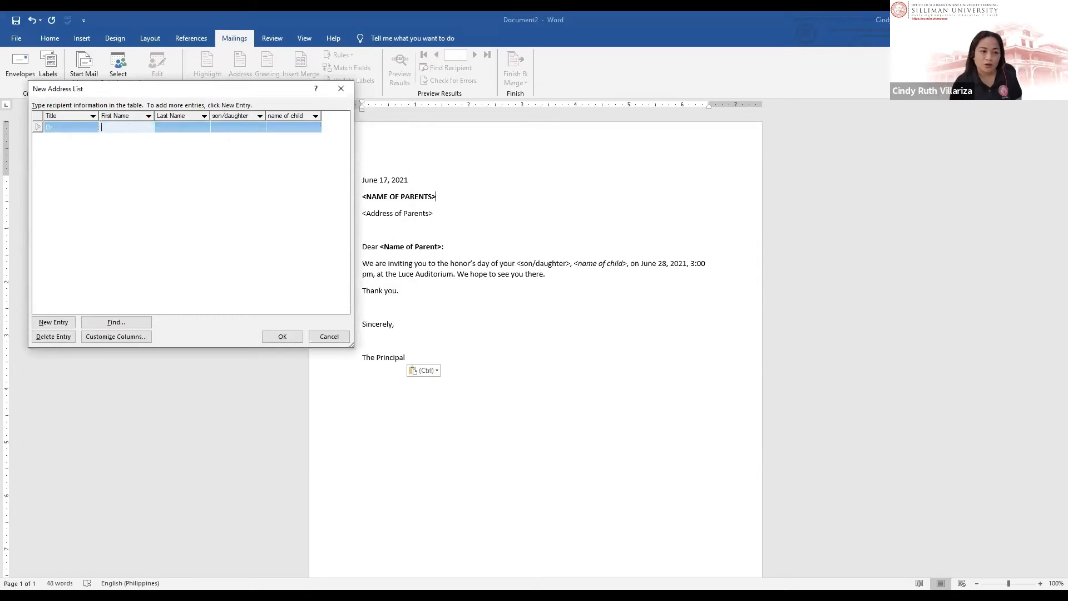
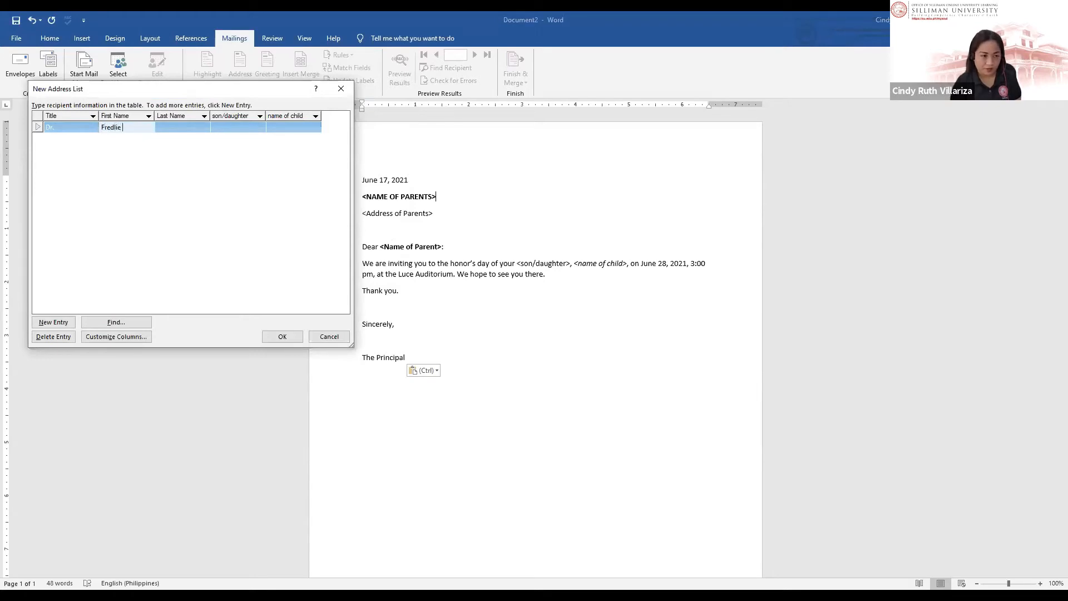
pyautogui.press('Tab')
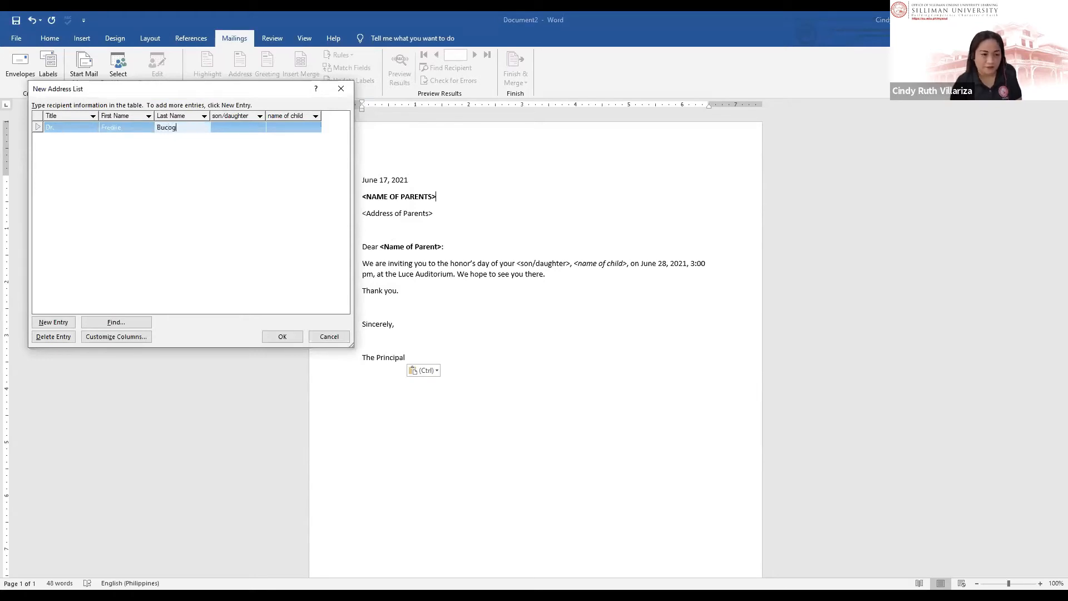
pyautogui.press('Tab')
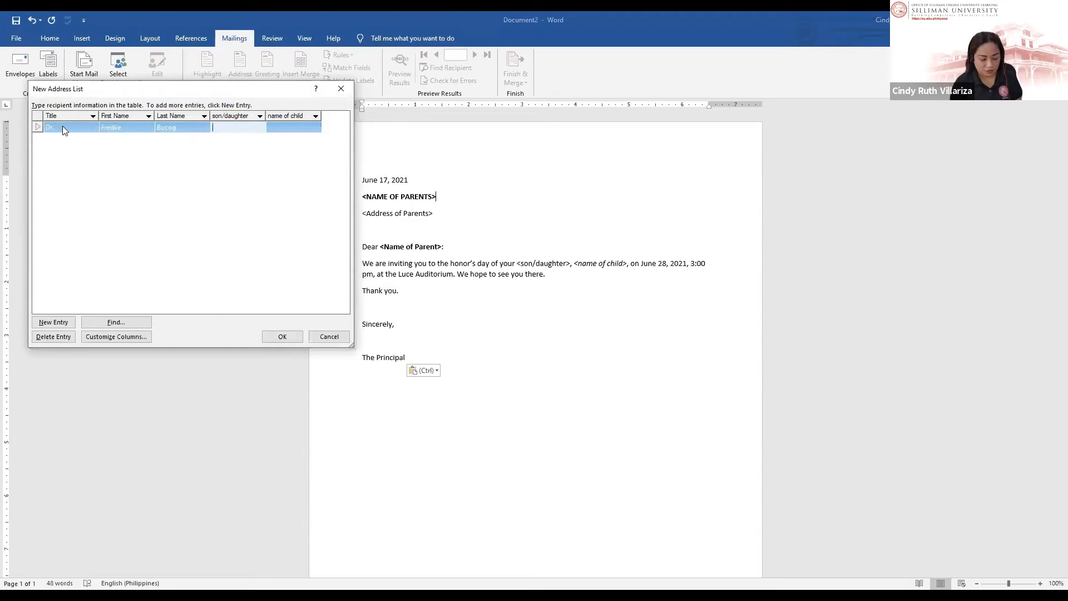
pyautogui.write('son')
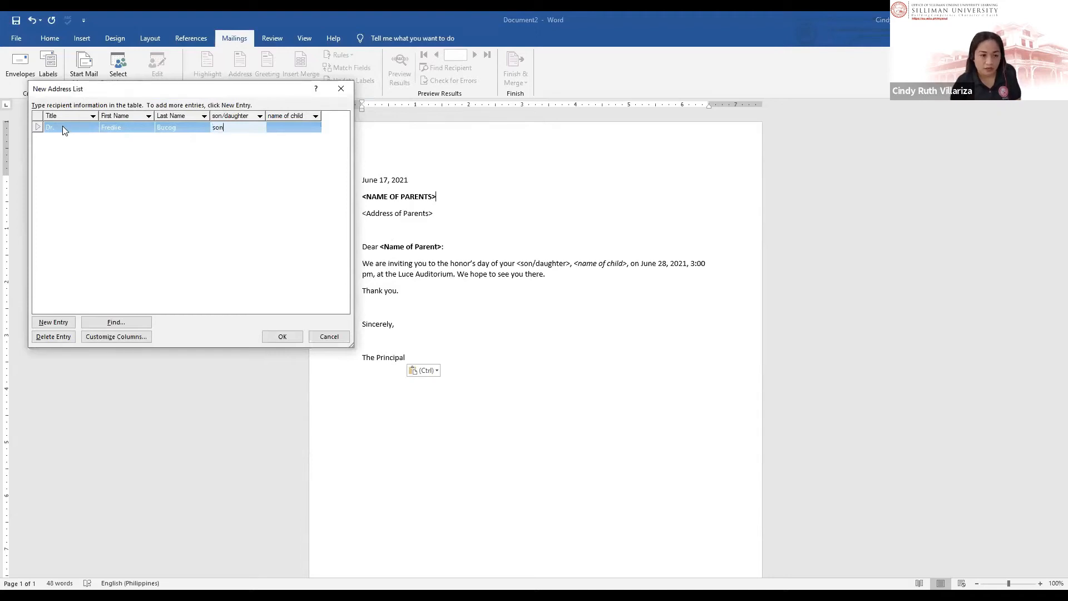
pyautogui.press('Tab')
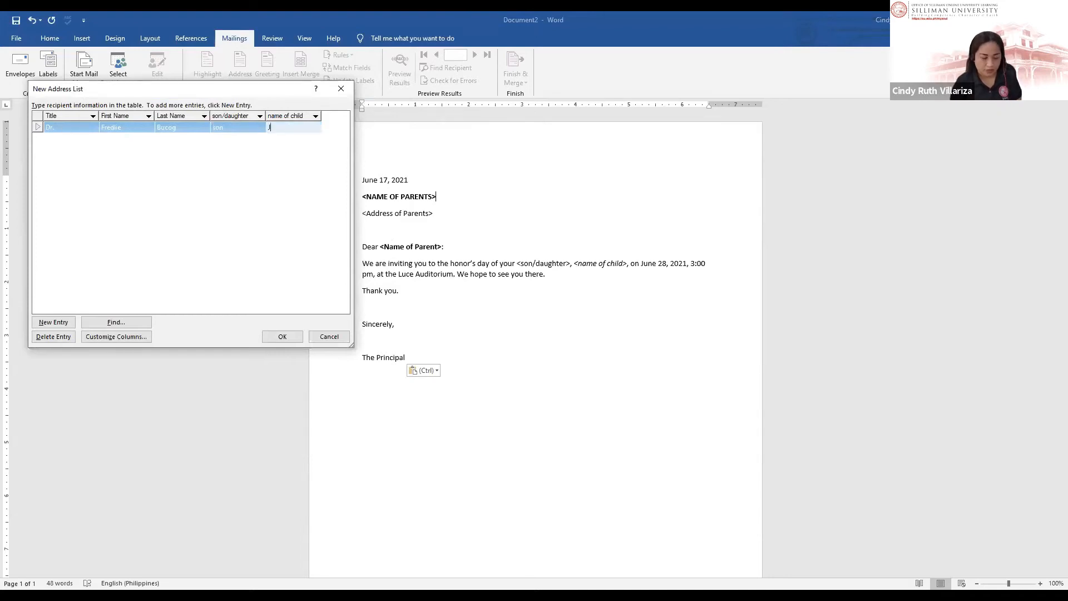
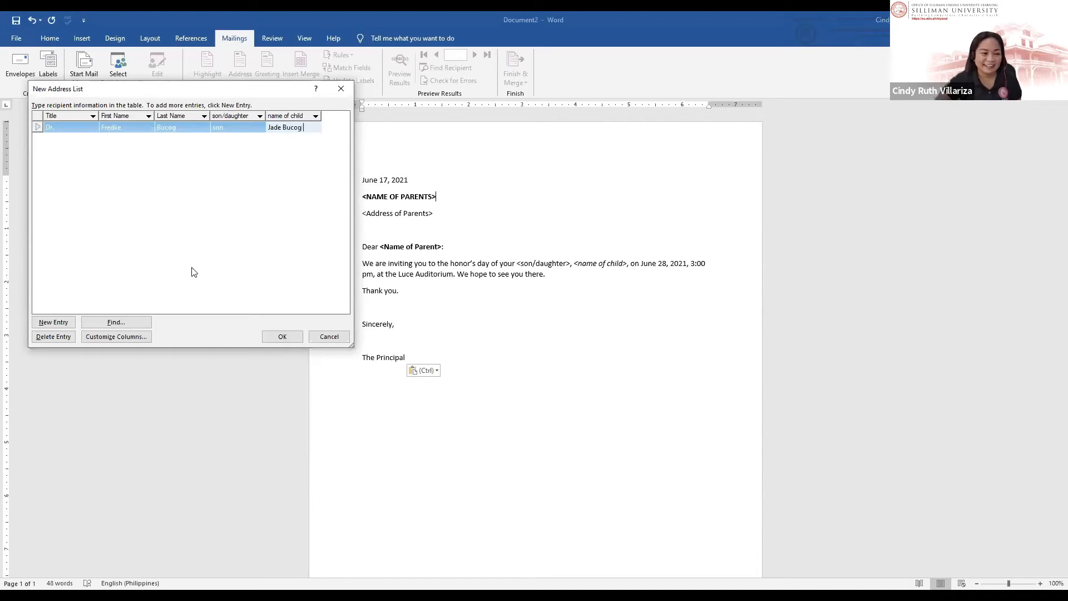
pyautogui.click(171, 246)
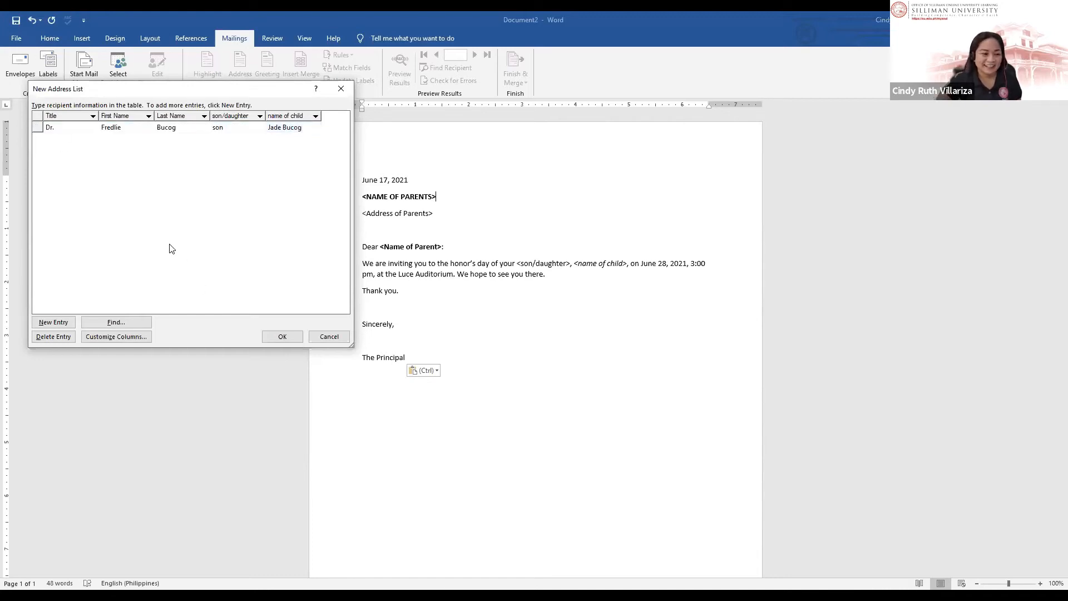
# Step: Add a second recipient row: title Engr., the parent's name, daughter, and the child's name
pyautogui.click(305, 129)
pyautogui.press('Tab')
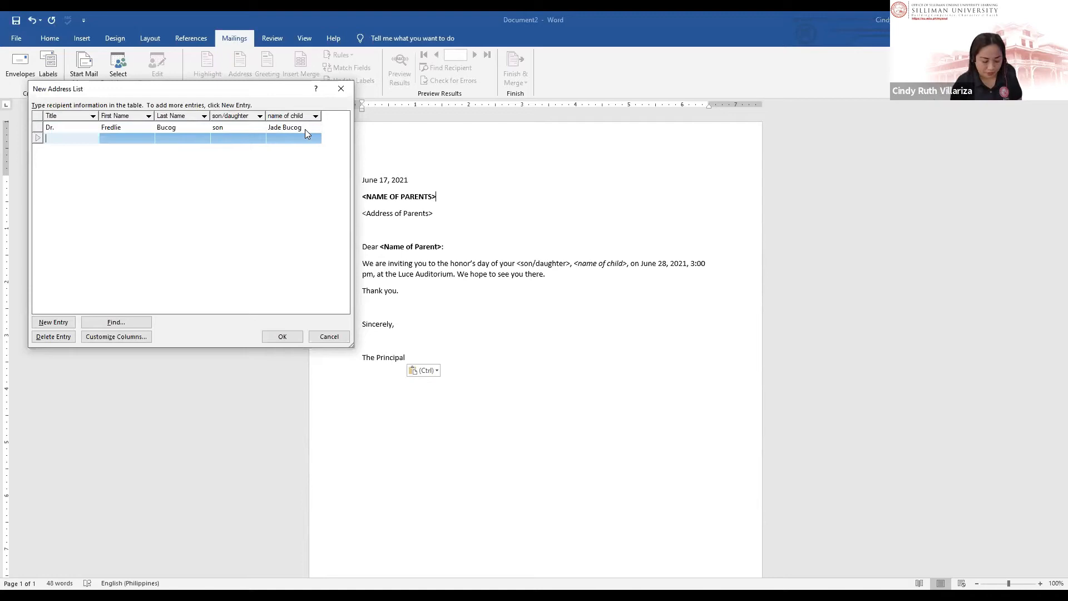
pyautogui.write('Engr')
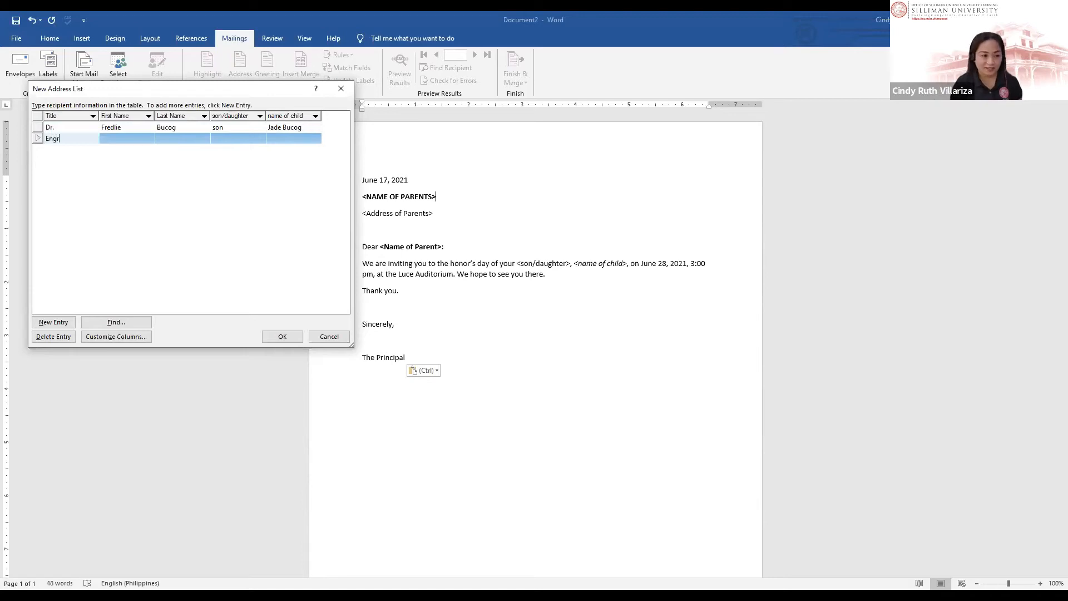
pyautogui.write('.')
pyautogui.press('Tab')
pyautogui.press('Tab')
pyautogui.press('Tab')
pyautogui.write('dau')
pyautogui.write('ghetr')
pyautogui.press('BackSpace')
pyautogui.press('BackSpace')
pyautogui.write('tr')
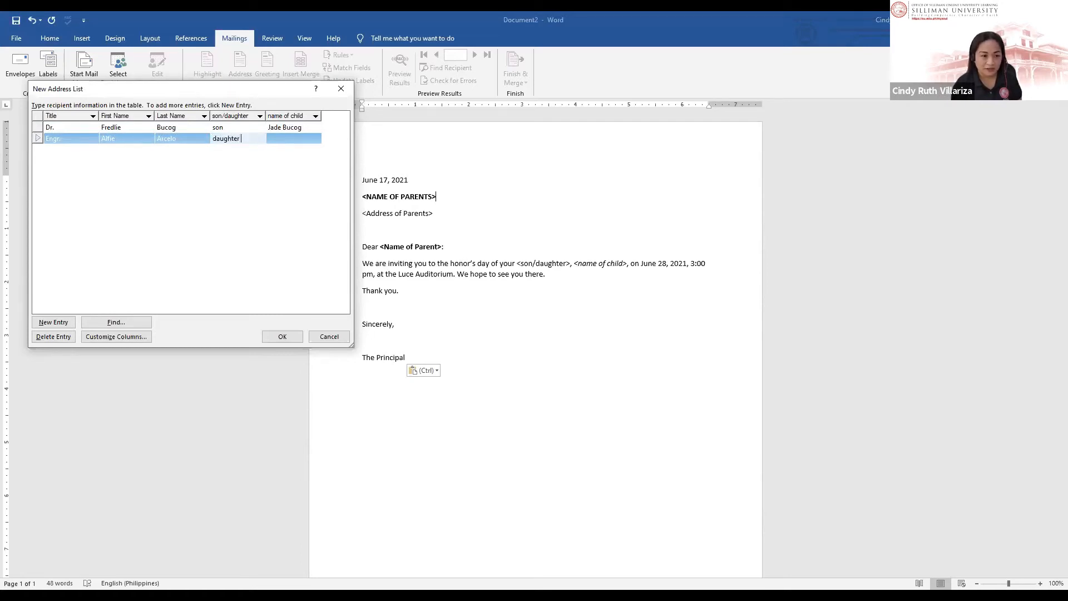
pyautogui.press('Tab')
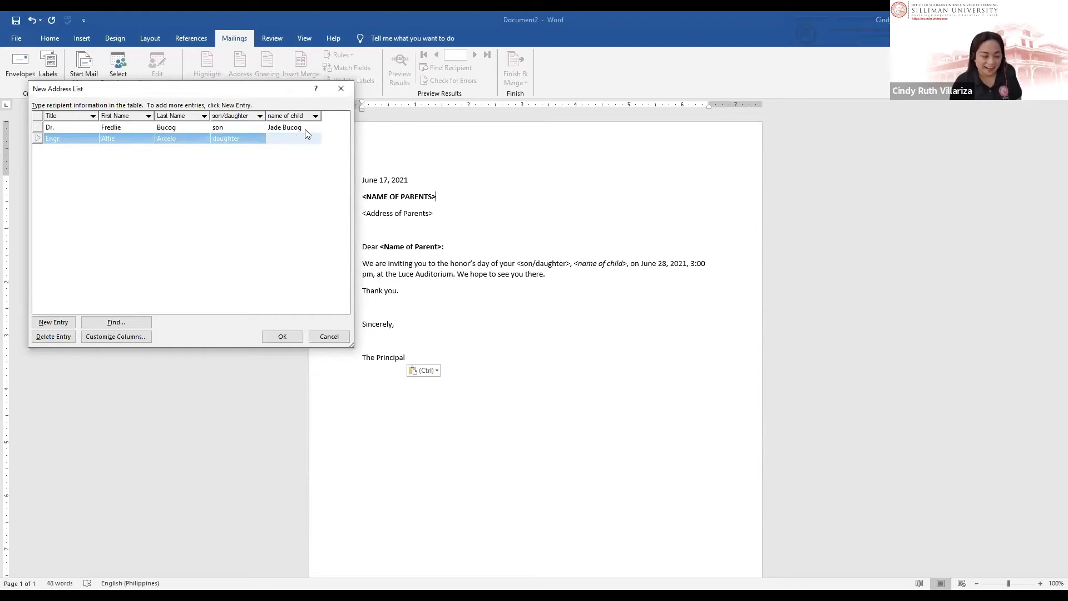
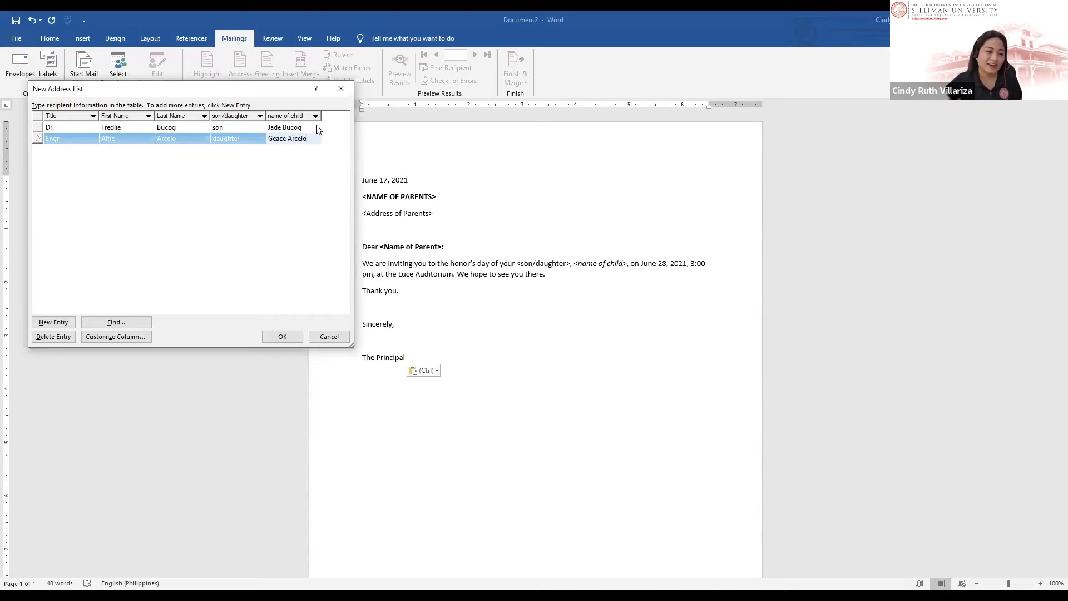
# Step: Save the new address list as 'Letter Receipient_MS Word'
pyautogui.click(281, 337)
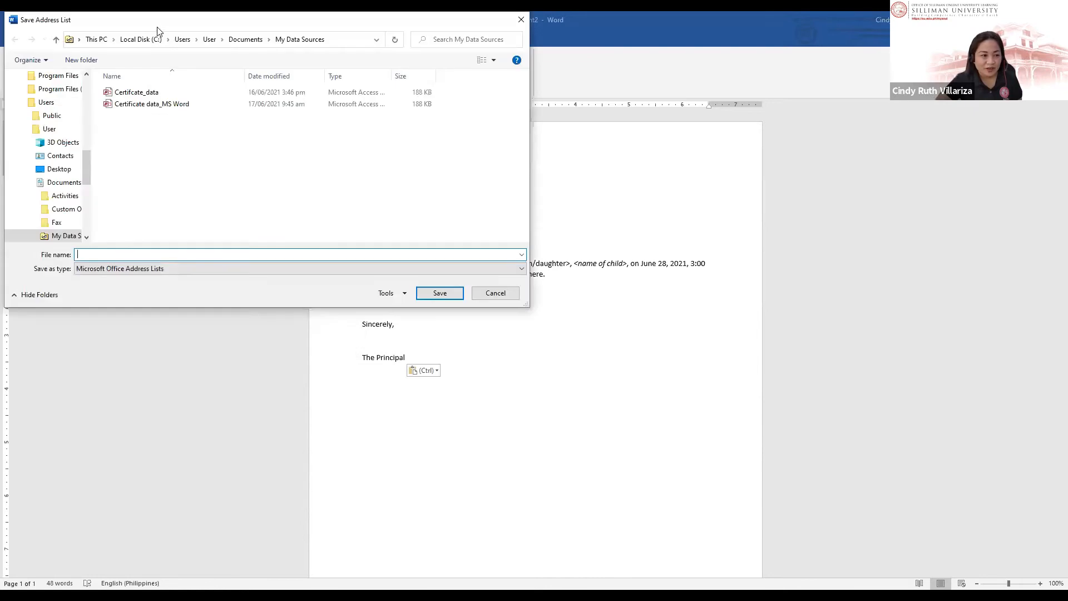
pyautogui.write('Letter')
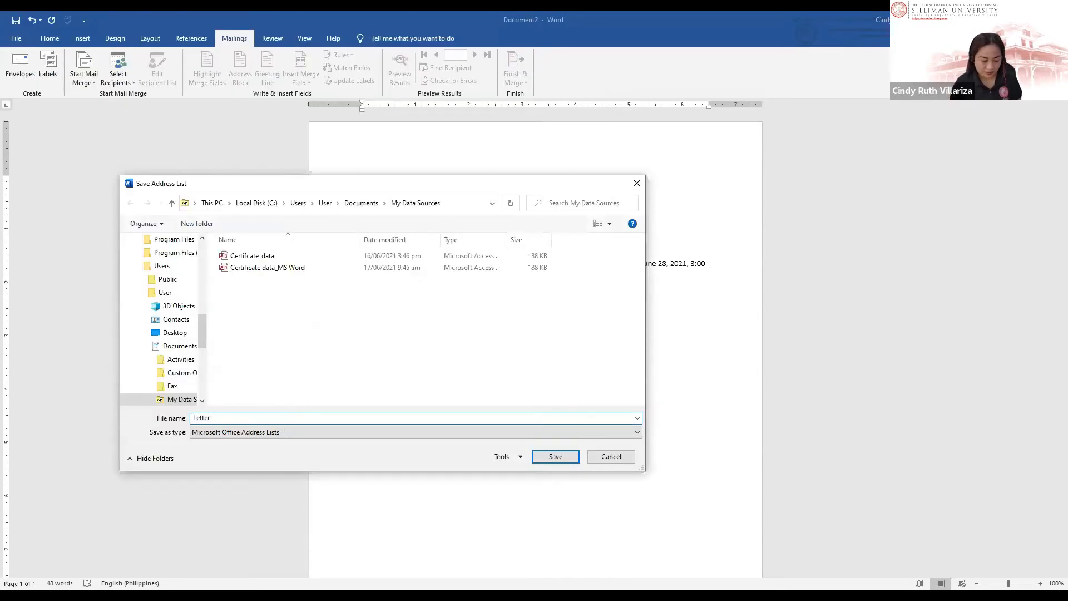
pyautogui.write(' Recei')
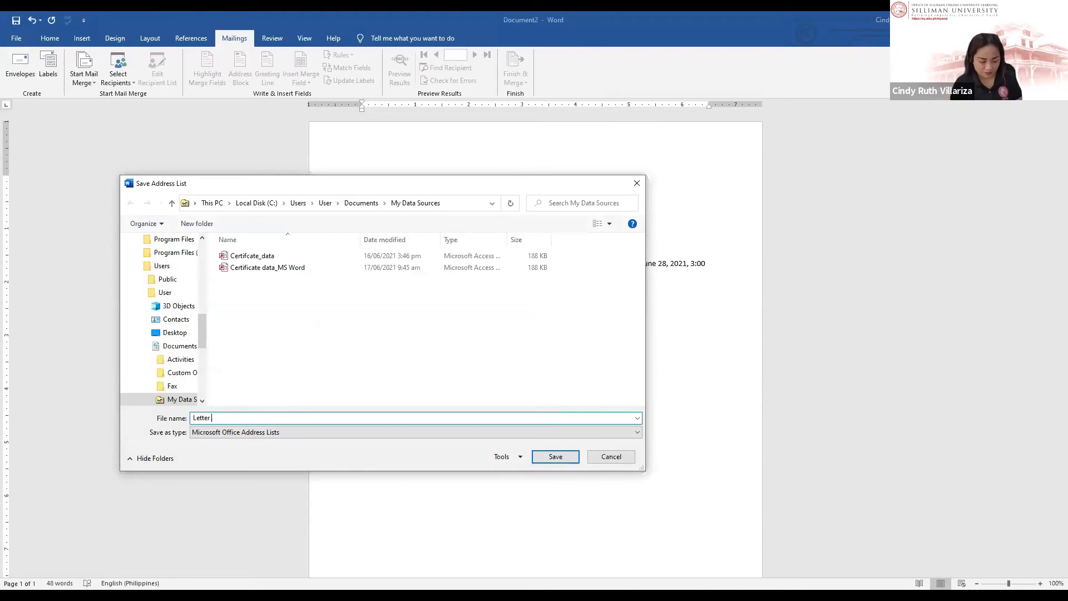
pyautogui.write('p')
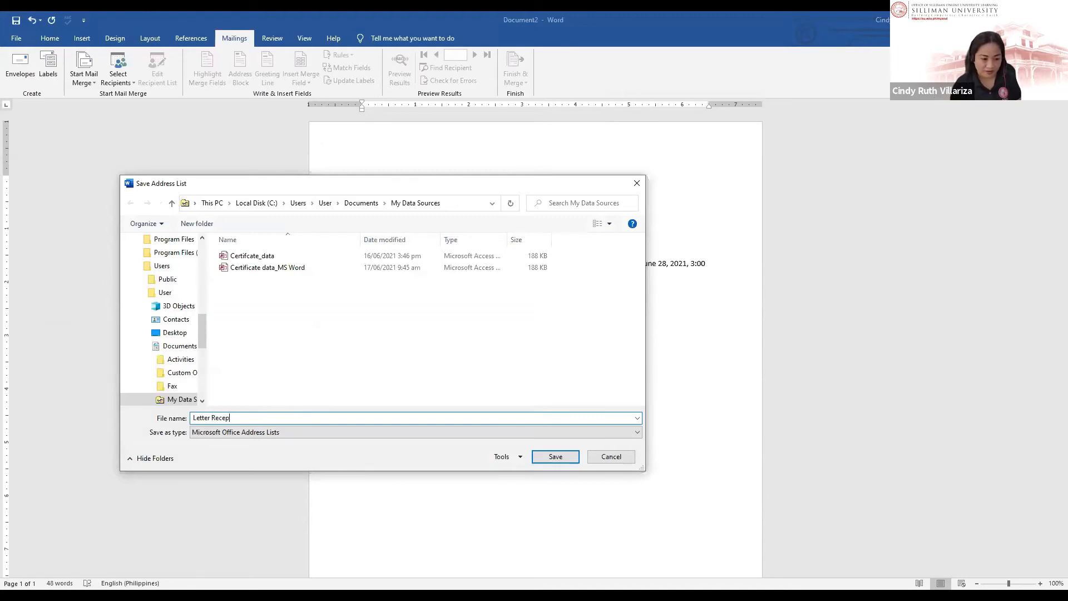
pyautogui.write('ient_MS Word')
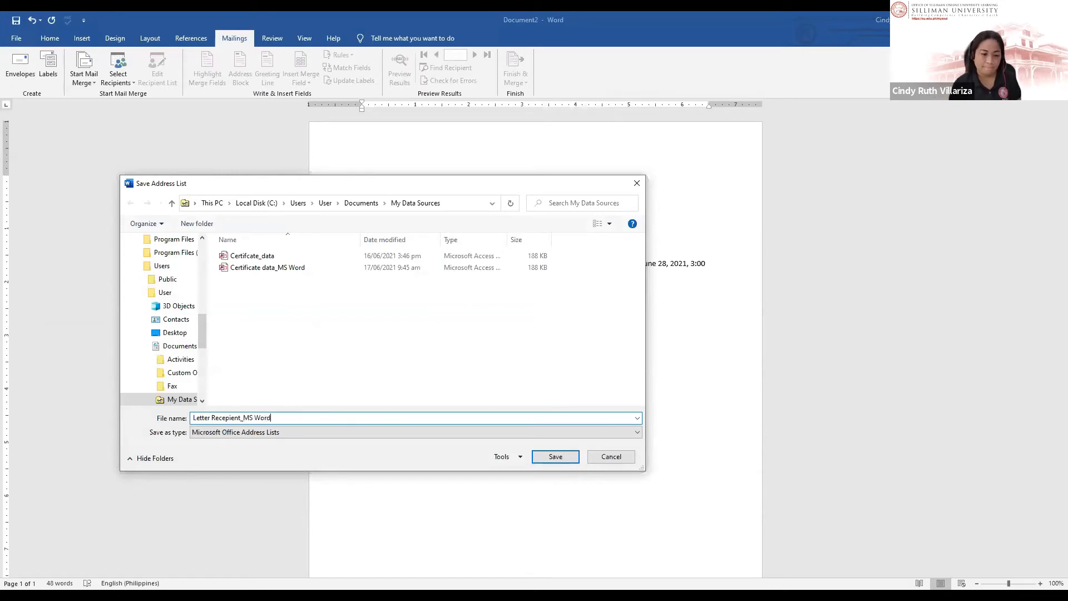
pyautogui.press('Return')
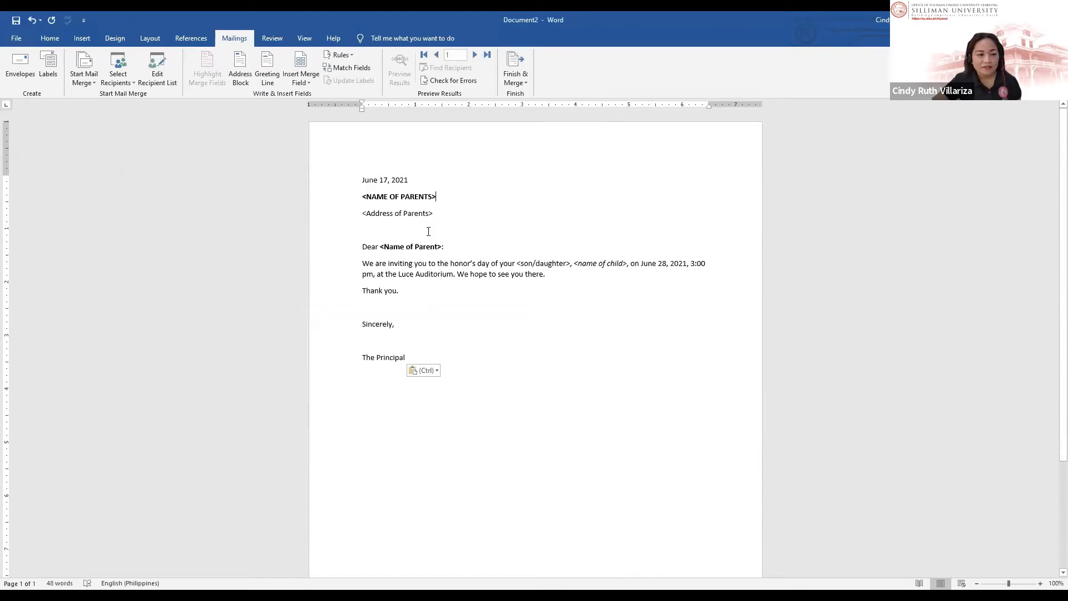
# Step: Restore the maximized Word window to a smaller size
pyautogui.click(418, 198)
pyautogui.doubleClick(183, 19)
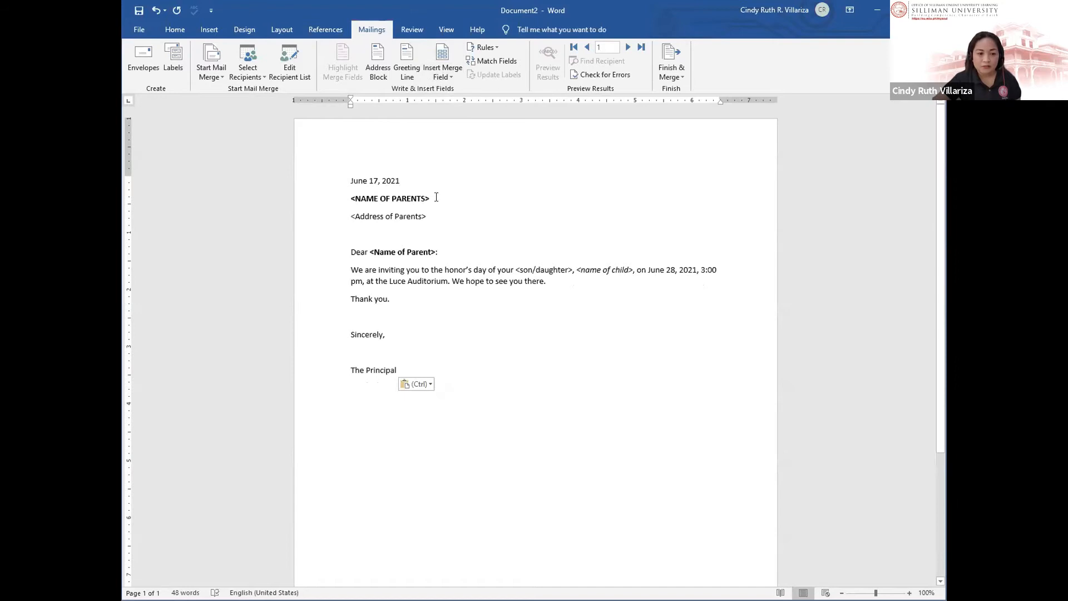
# Step: Replace the <NAME OF PARENTS> line with «Title» «First_Name» «Last_Name» merge fields
pyautogui.moveTo(437, 201); pyautogui.dragTo(350, 203)
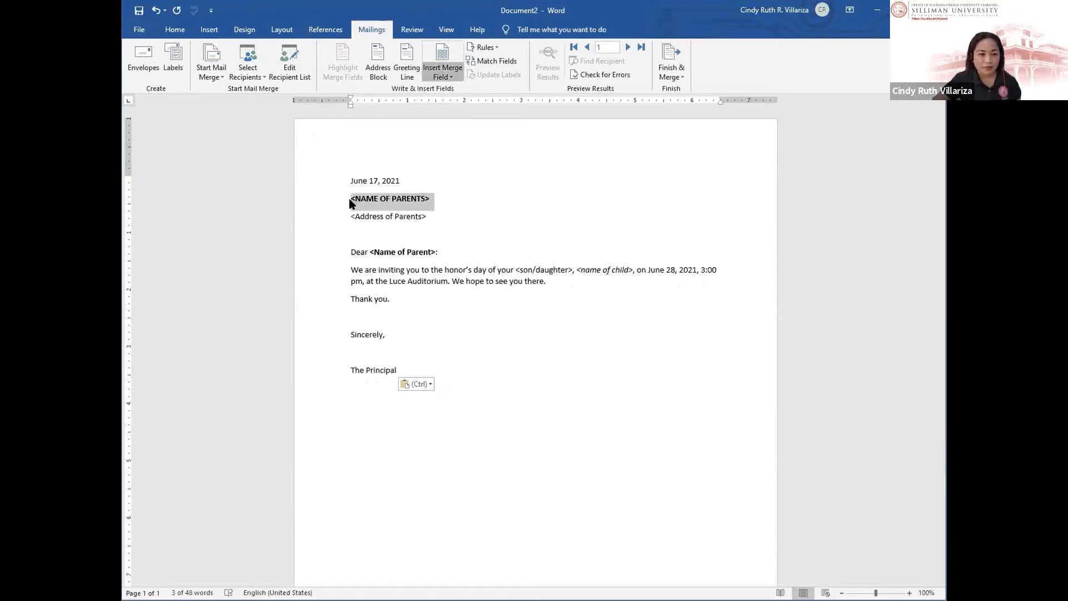
pyautogui.click(443, 76)
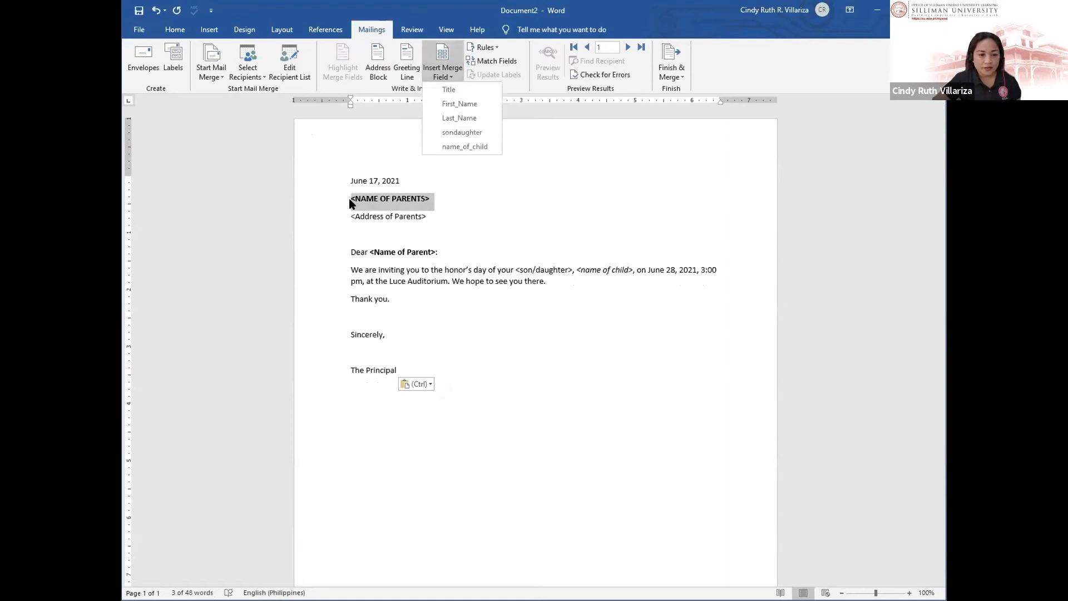
pyautogui.click(448, 90)
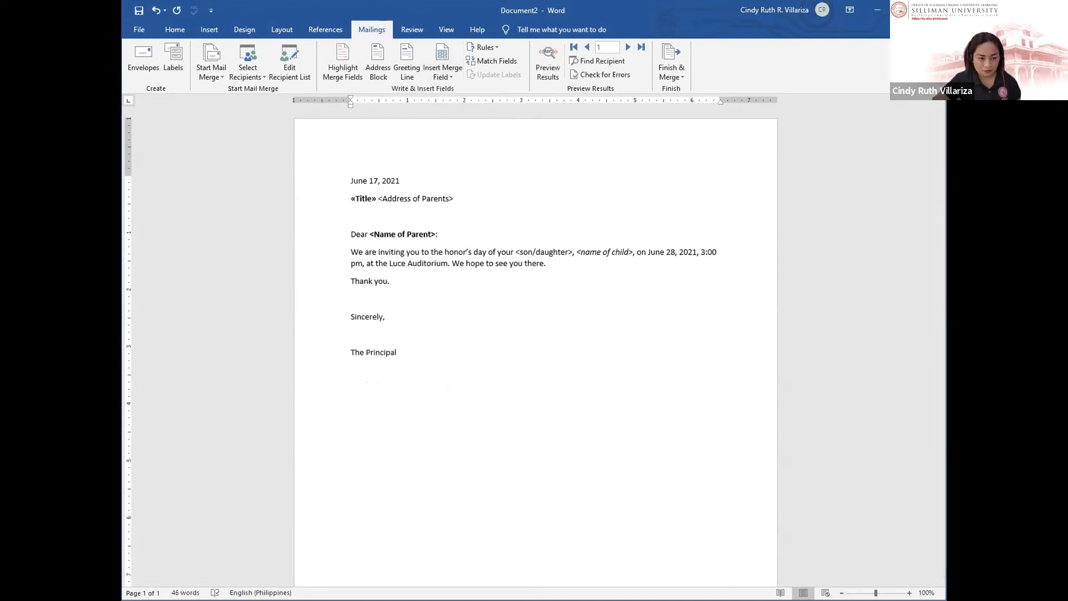
pyautogui.press('Return')
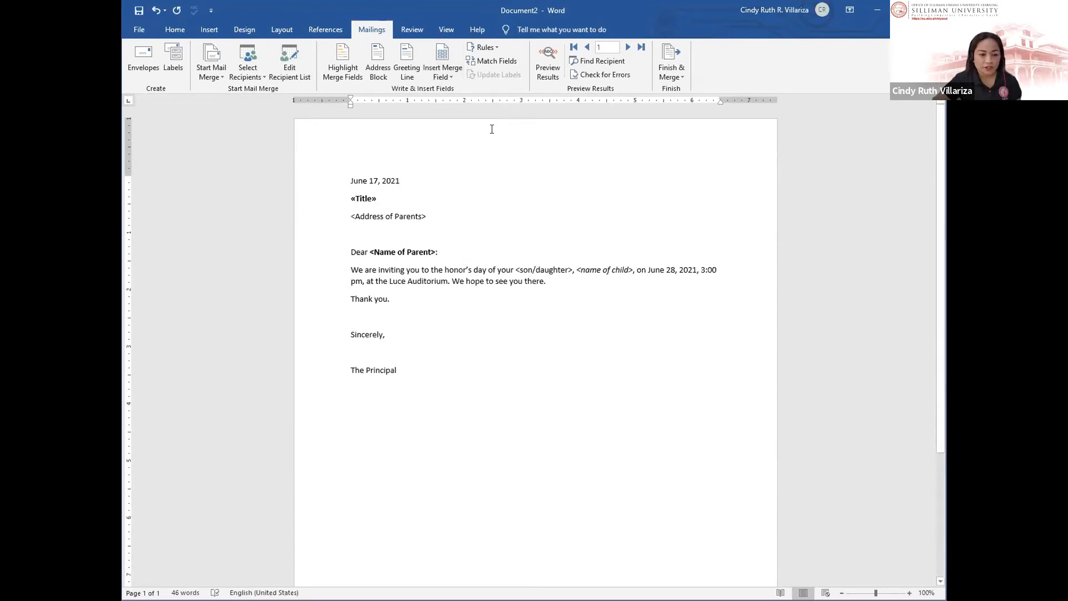
pyautogui.click(395, 197)
pyautogui.click(444, 75)
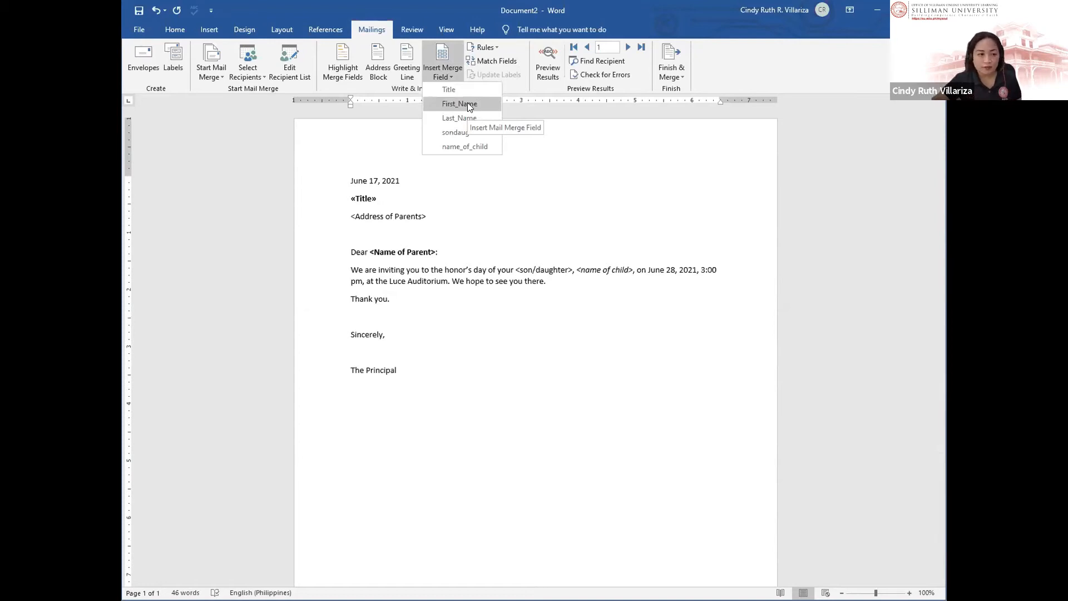
pyautogui.click(460, 104)
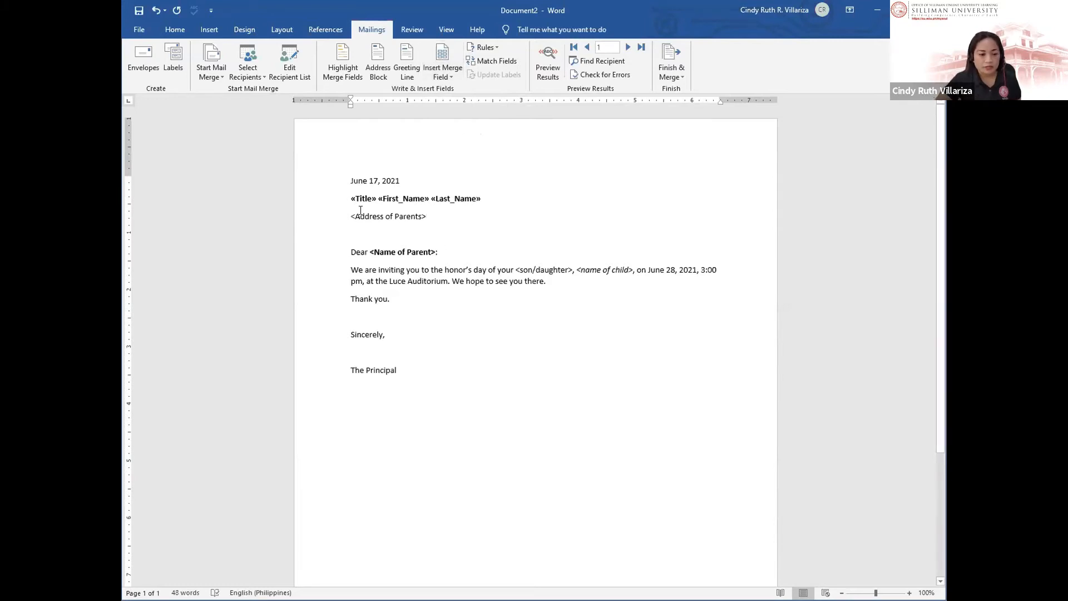
pyautogui.click(322, 214)
pyautogui.click(436, 251)
# Step: Change the greeting placeholder to «Title» «Last_Name» followed by a comma
pyautogui.moveTo(435, 249); pyautogui.dragTo(370, 250)
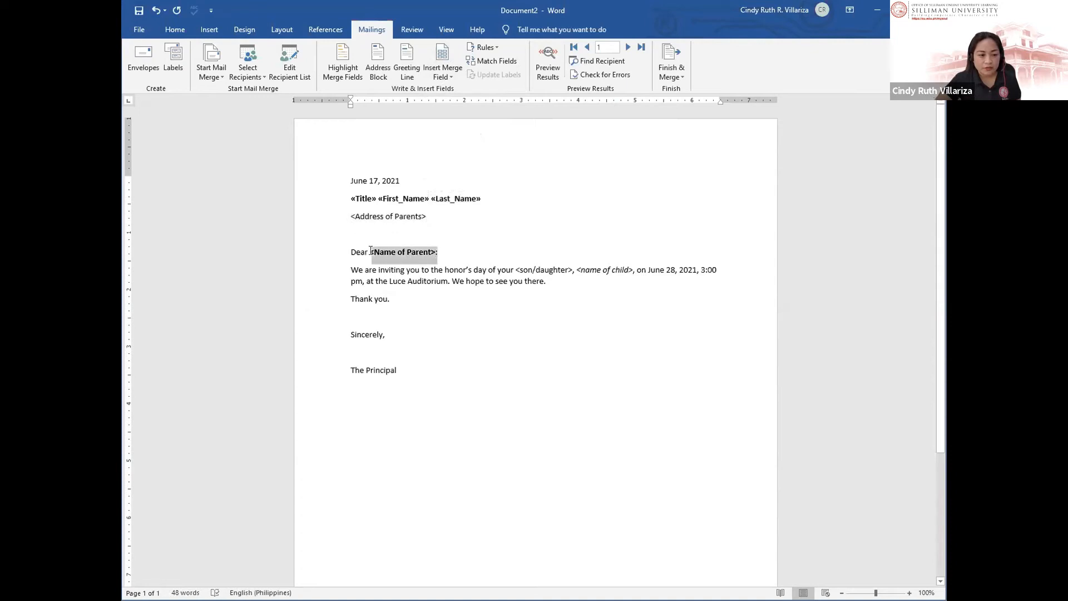
pyautogui.click(443, 76)
pyautogui.click(444, 91)
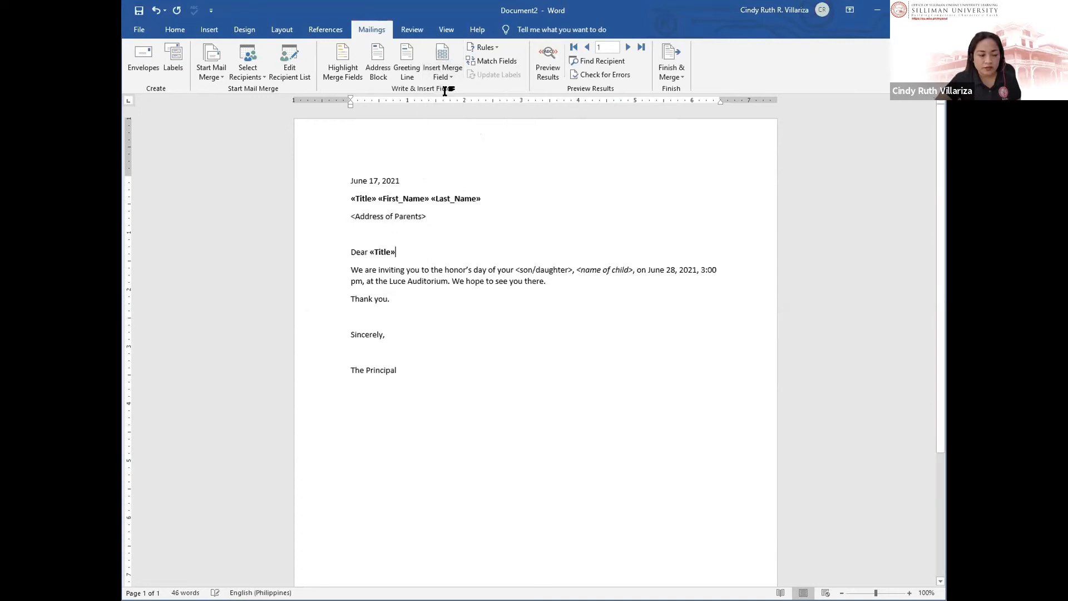
pyautogui.click(443, 77)
pyautogui.click(472, 118)
pyautogui.write(',')
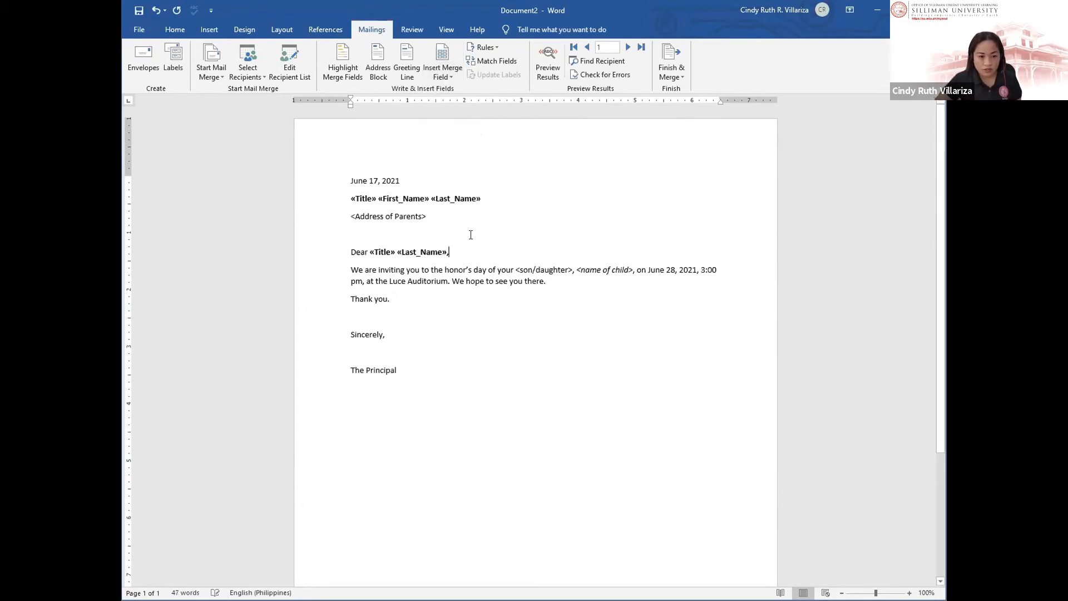
# Step: Replace <son/daughter> and <name of child> in the sentence with «sondaughter» and «name_of_child» fields
pyautogui.moveTo(521, 266)
pyautogui.mouseDown()
pyautogui.moveTo(575, 270)
pyautogui.moveTo(513, 270)
pyautogui.mouseUp()
pyautogui.click(443, 76)
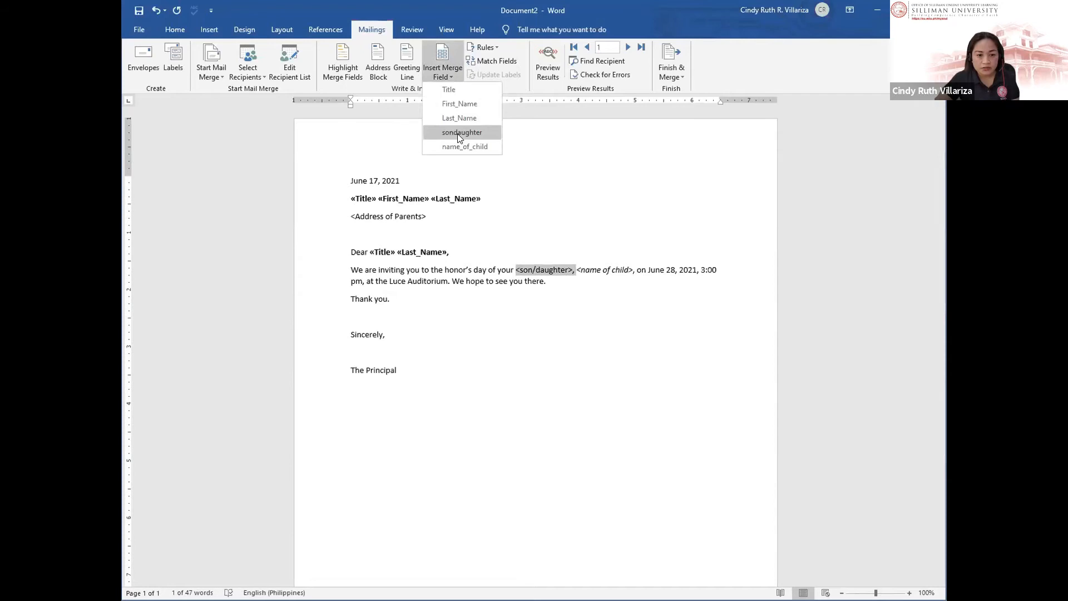
pyautogui.click(457, 133)
pyautogui.press('BackSpace')
pyautogui.write(',')
pyautogui.moveTo(573, 270); pyautogui.dragTo(629, 268)
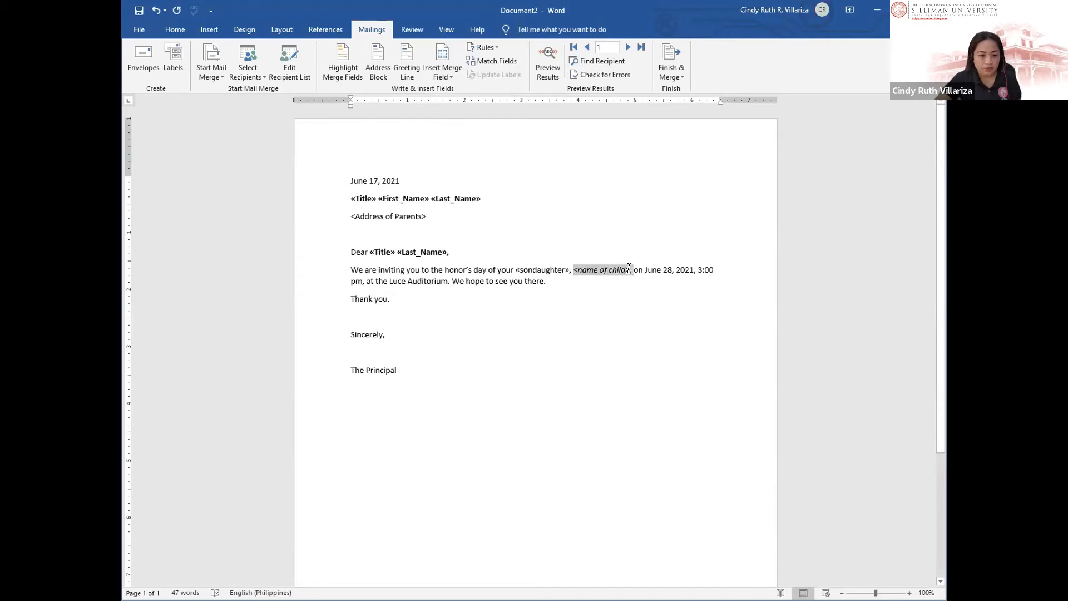
pyautogui.click(443, 76)
pyautogui.click(464, 144)
# Step: Select the <Address of Parents> line and bring up the Mail Merge Recipients list
pyautogui.click(465, 228)
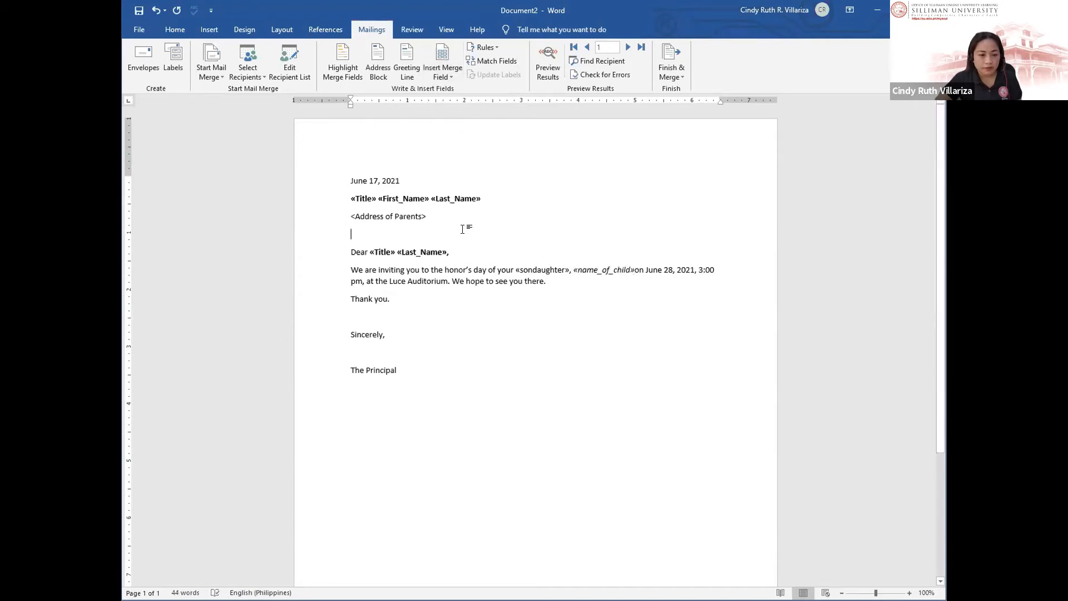
pyautogui.tripleClick(384, 216)
pyautogui.click(290, 64)
pyautogui.moveTo(529, 306); pyautogui.dragTo(441, 334)
# Step: Edit the Letter Recepient_MS Word data source, saving changes, and reach its Customize Columns list
pyautogui.click(440, 333)
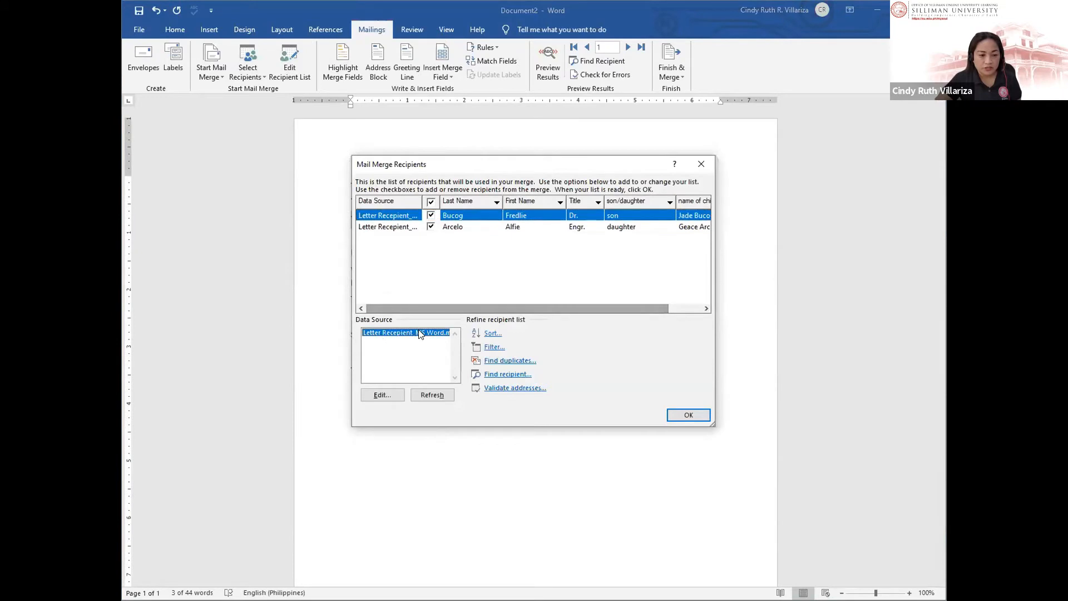
pyautogui.click(484, 229)
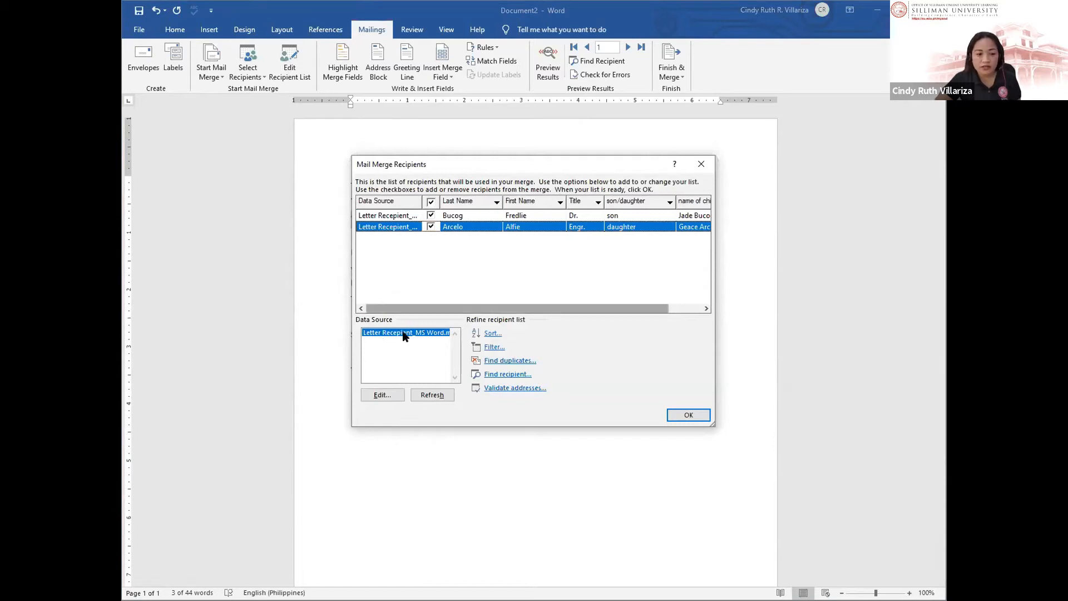
pyautogui.click(381, 395)
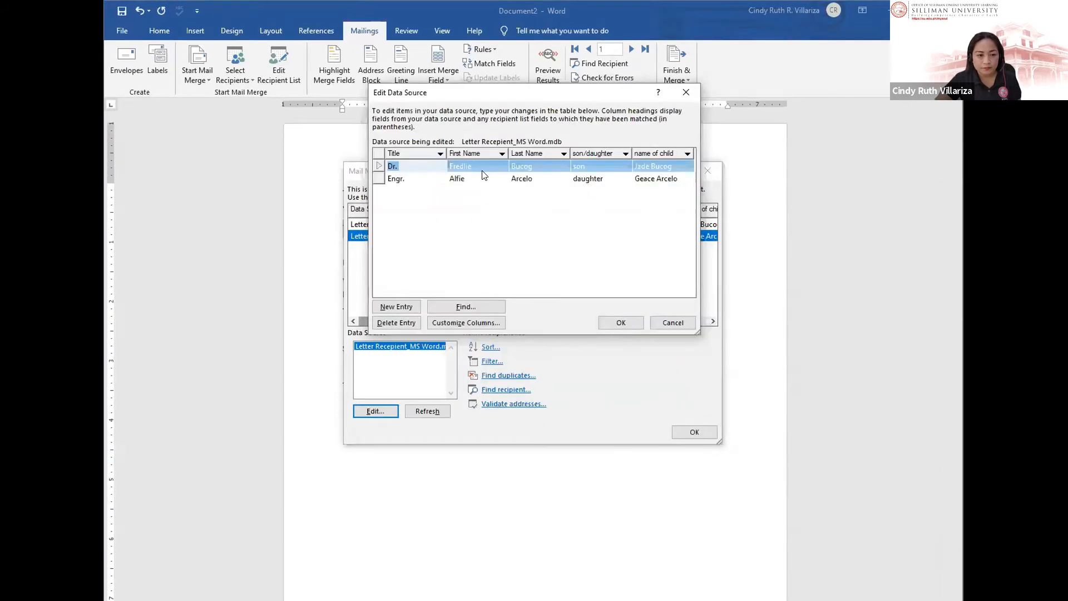
pyautogui.click(442, 173)
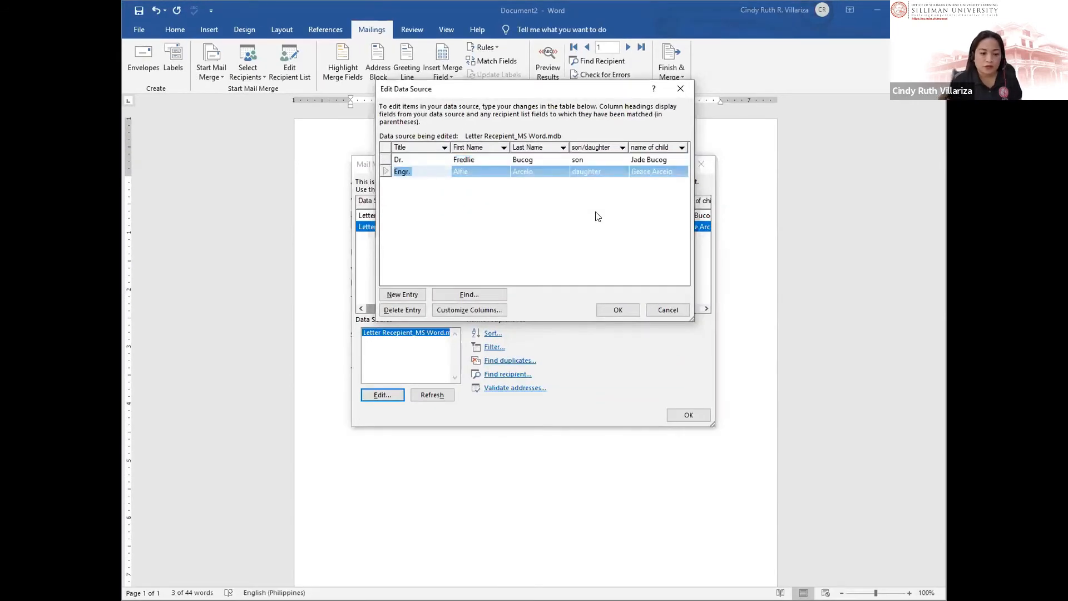
pyautogui.click(458, 310)
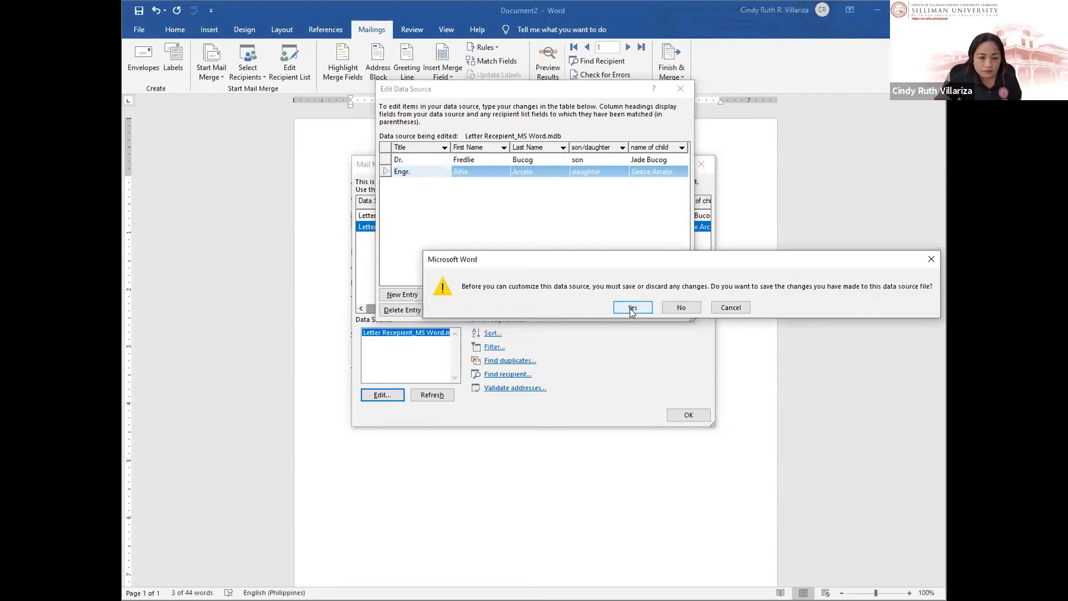
pyautogui.click(632, 308)
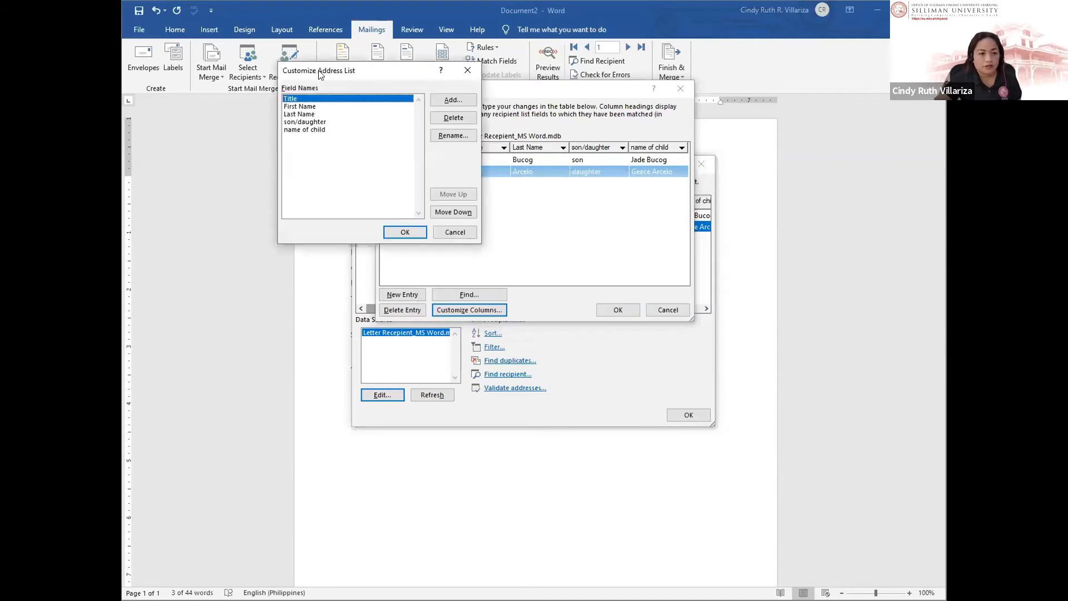
# Step: Add a new 'Address of the Parents' column after name of child in the data source
pyautogui.click(346, 105)
pyautogui.click(483, 77)
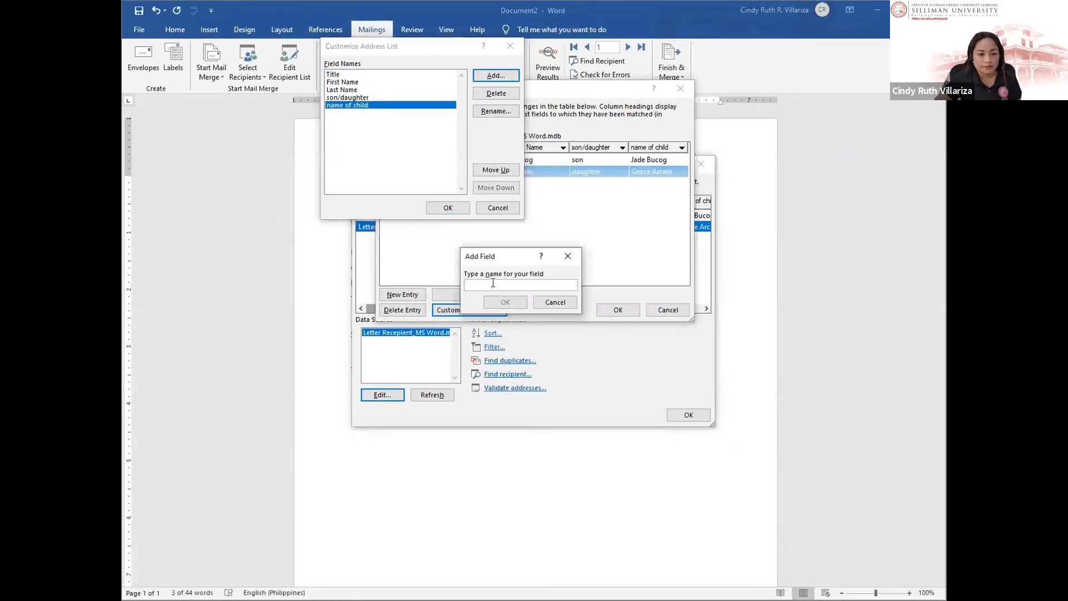
pyautogui.write('Addre')
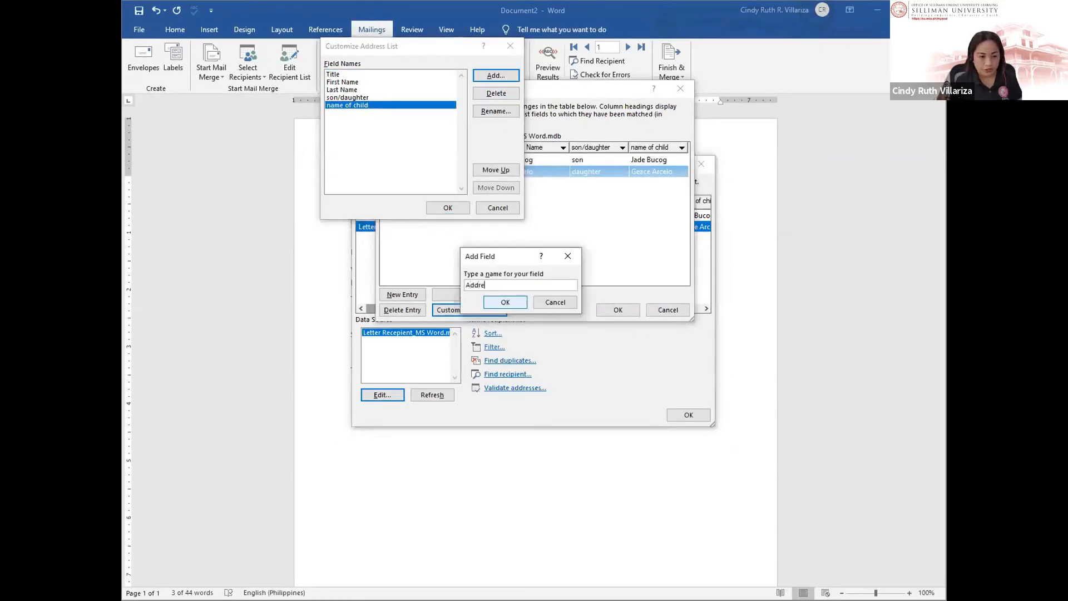
pyautogui.write('sdsdof')
pyautogui.press('BackSpace')
pyautogui.press('BackSpace')
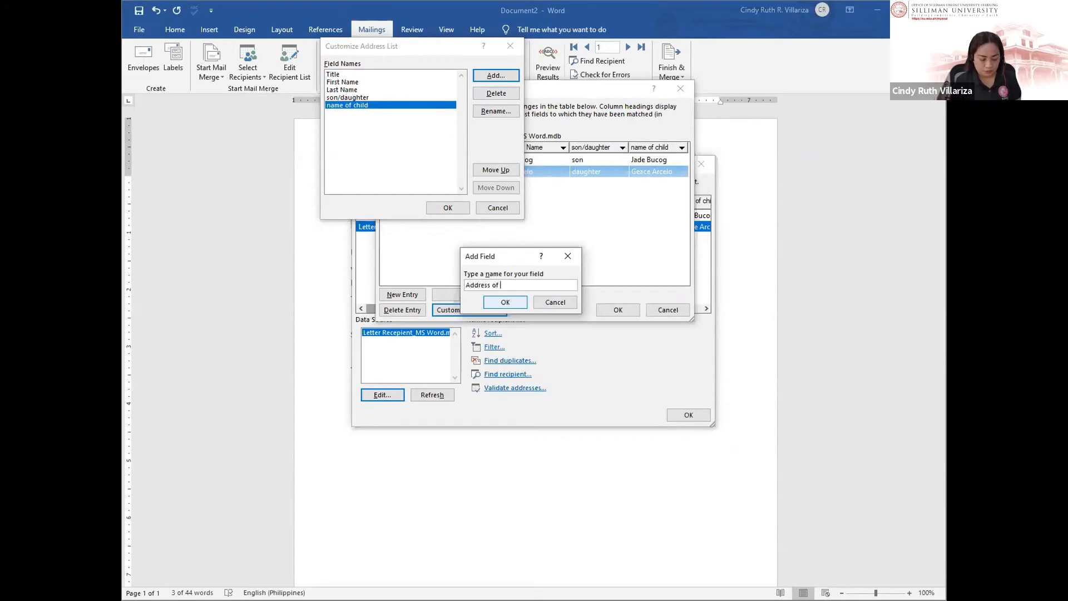
pyautogui.write('the Parents')
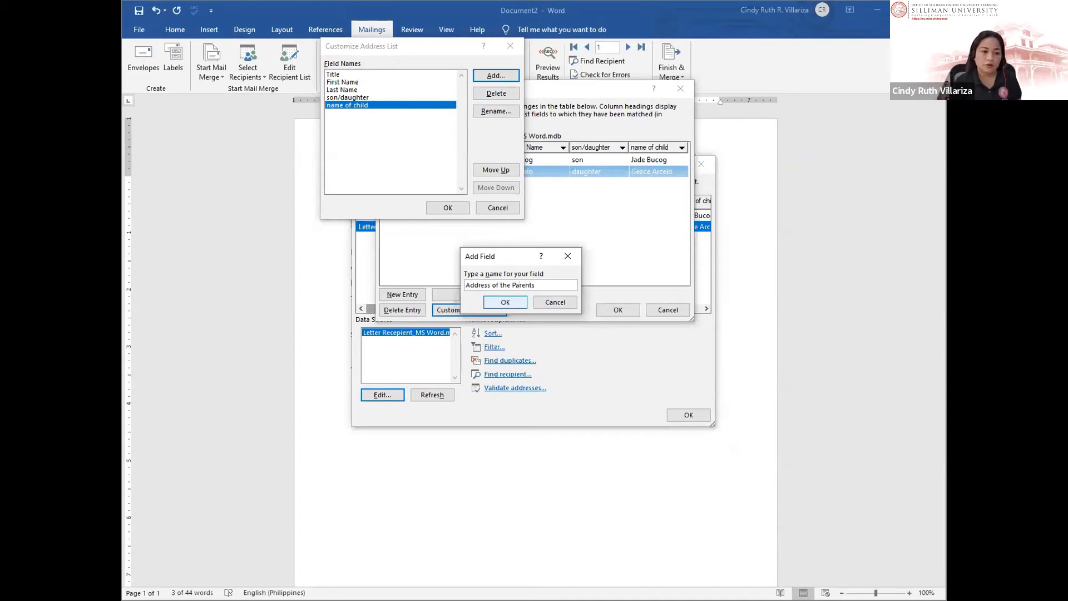
pyautogui.click(501, 302)
pyautogui.click(448, 208)
pyautogui.moveTo(526, 281); pyautogui.dragTo(640, 281)
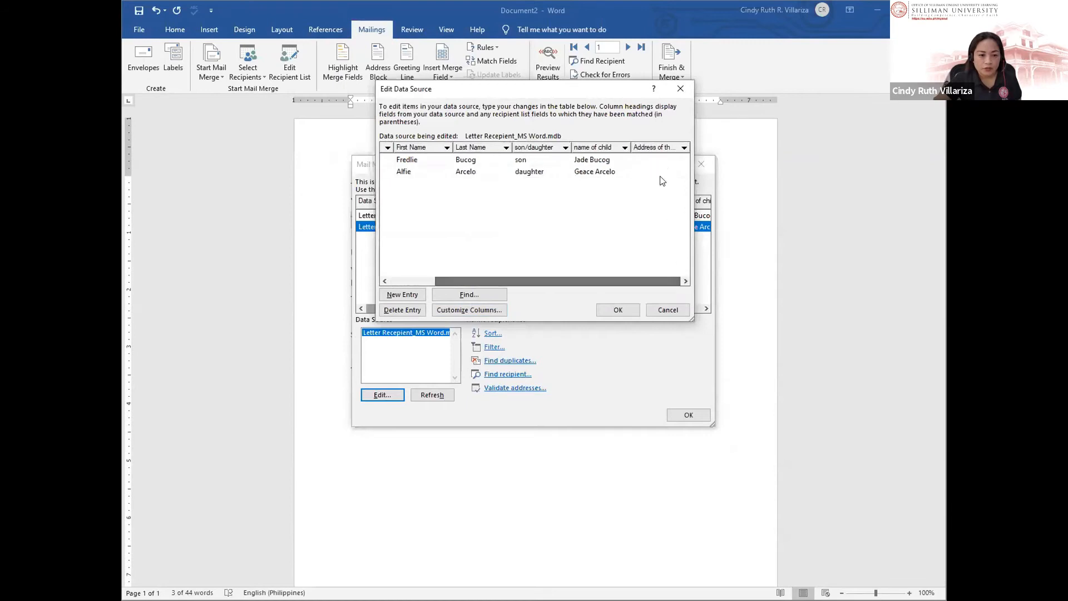
# Step: Fill in each recipient's parents' address in the new column and save the updated list
pyautogui.click(638, 159)
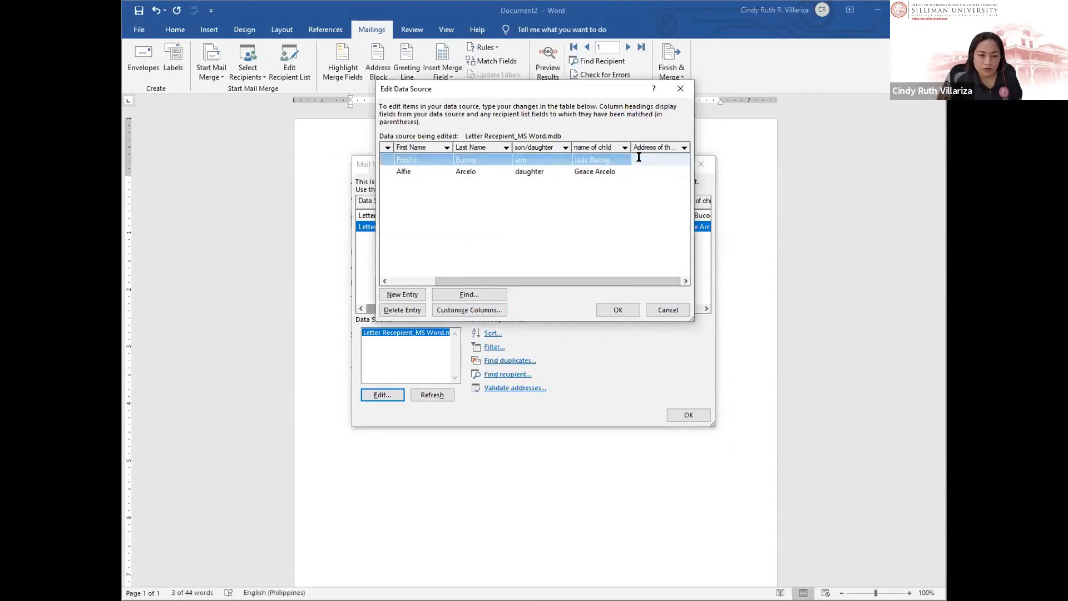
pyautogui.write('Bac')
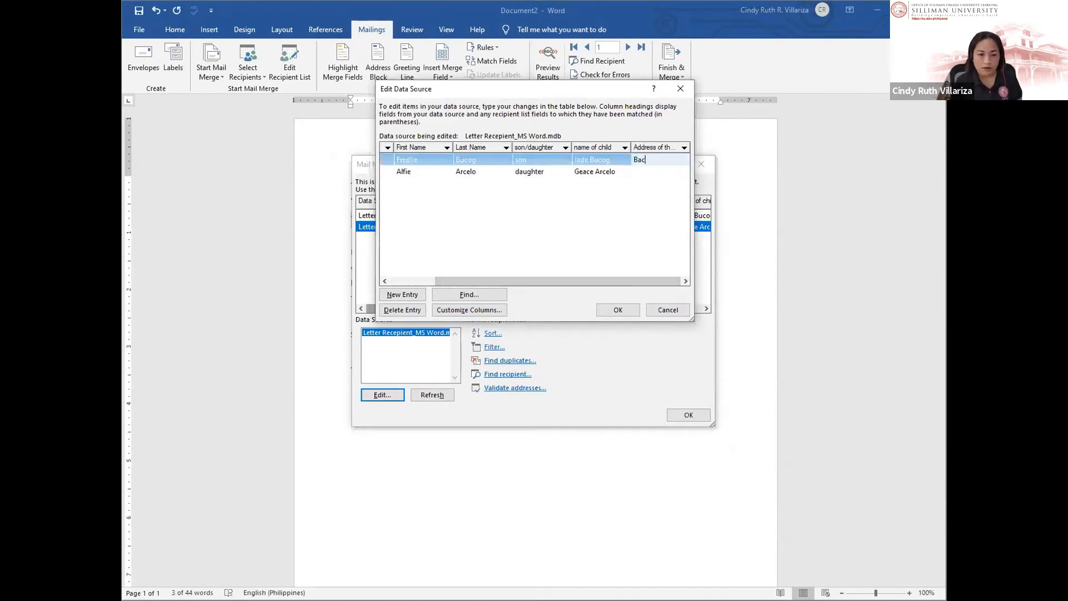
pyautogui.write('ong, Negros Oriental')
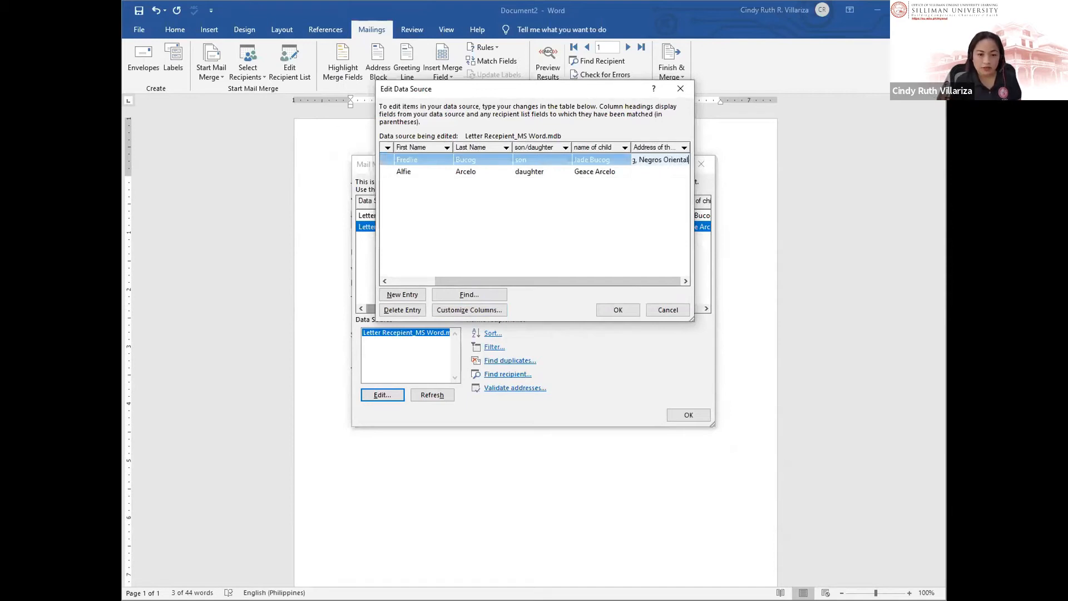
pyautogui.press('Tab')
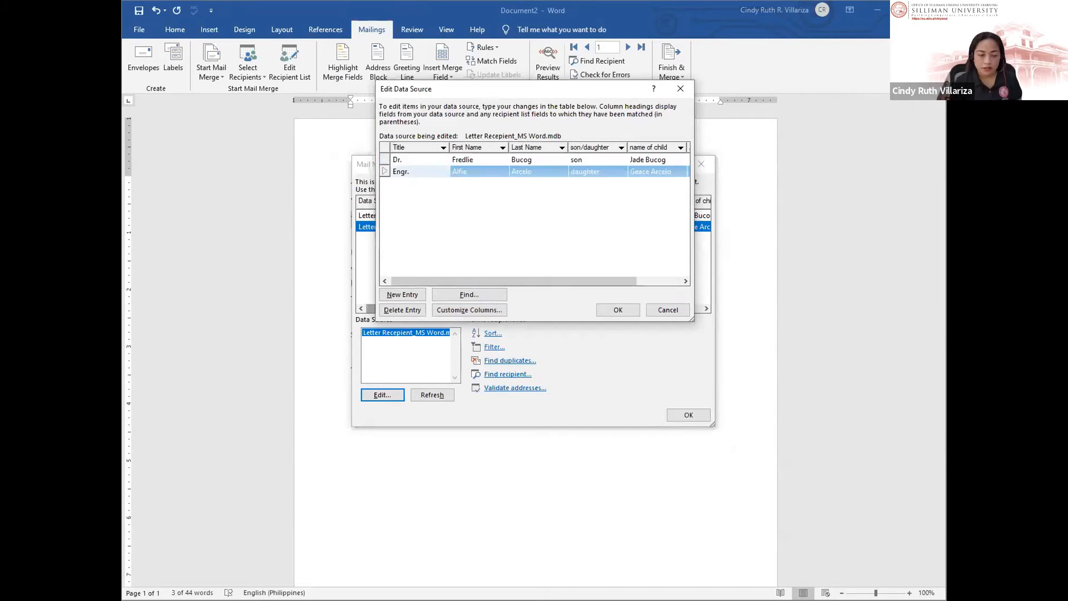
pyautogui.press('Tab')
pyautogui.press('Tab')
pyautogui.press('Tab')
pyautogui.press('Tab')
pyautogui.press('Tab')
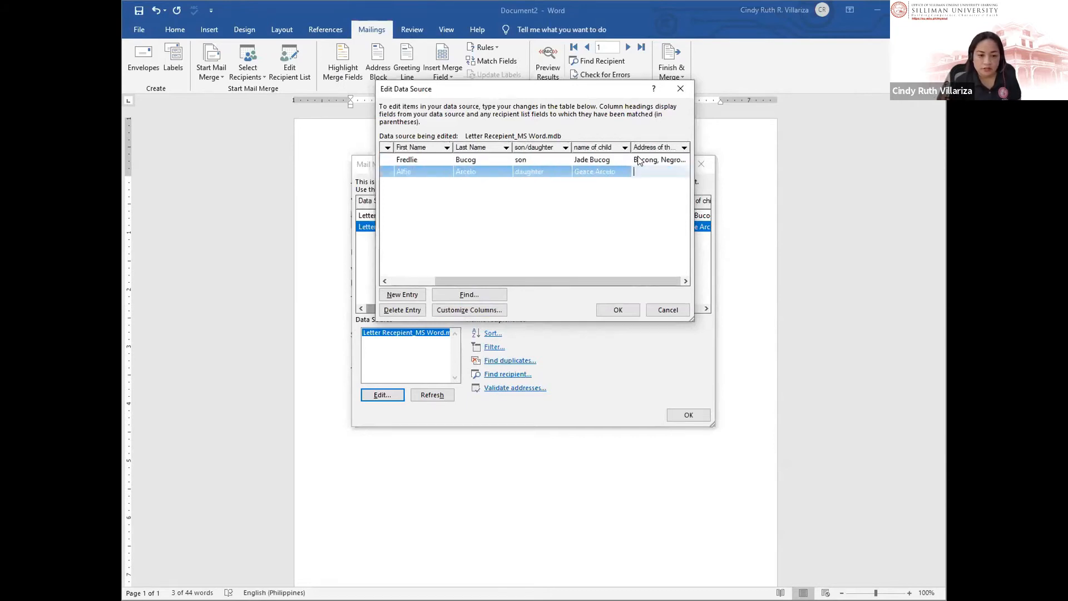
pyautogui.write('Dunma')
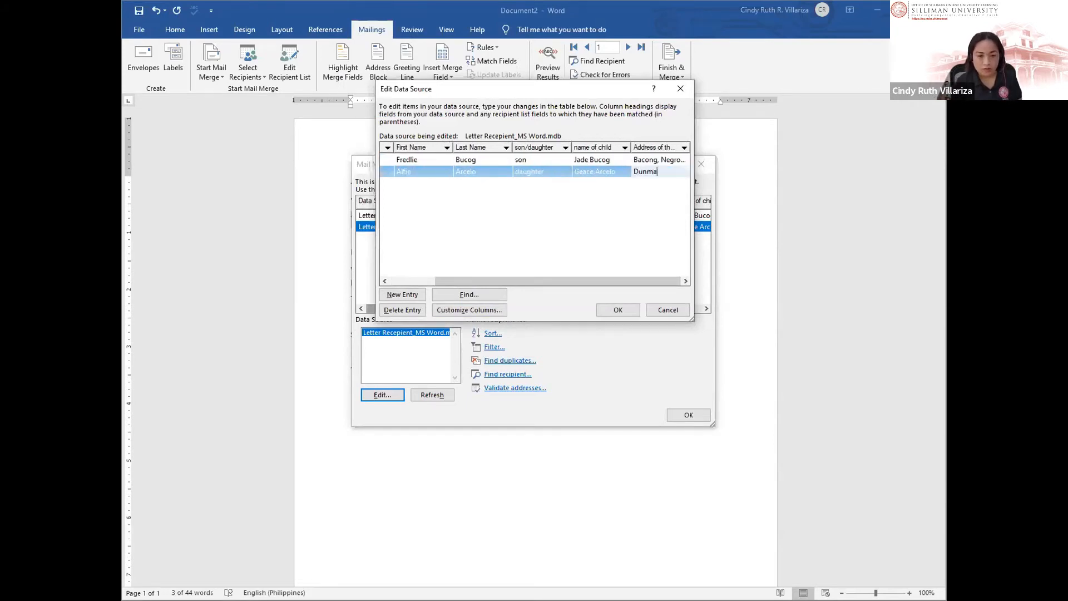
pyautogui.write('guete City')
pyautogui.click(604, 313)
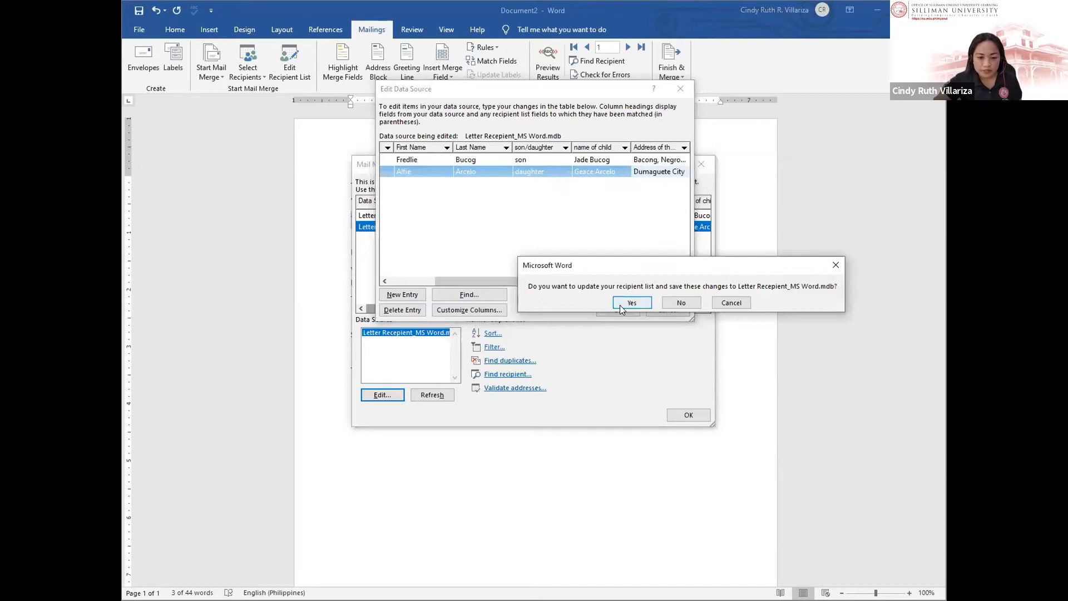
pyautogui.click(628, 302)
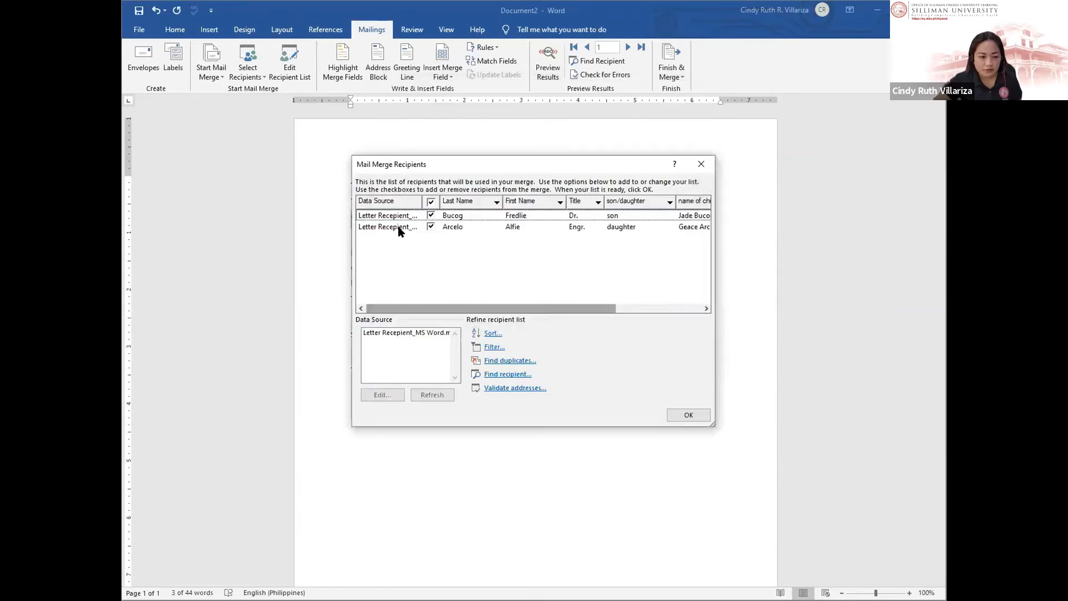
# Step: Replace the address placeholder with the Address_of_the_Parents merge field and add a blank line after it
pyautogui.click(688, 415)
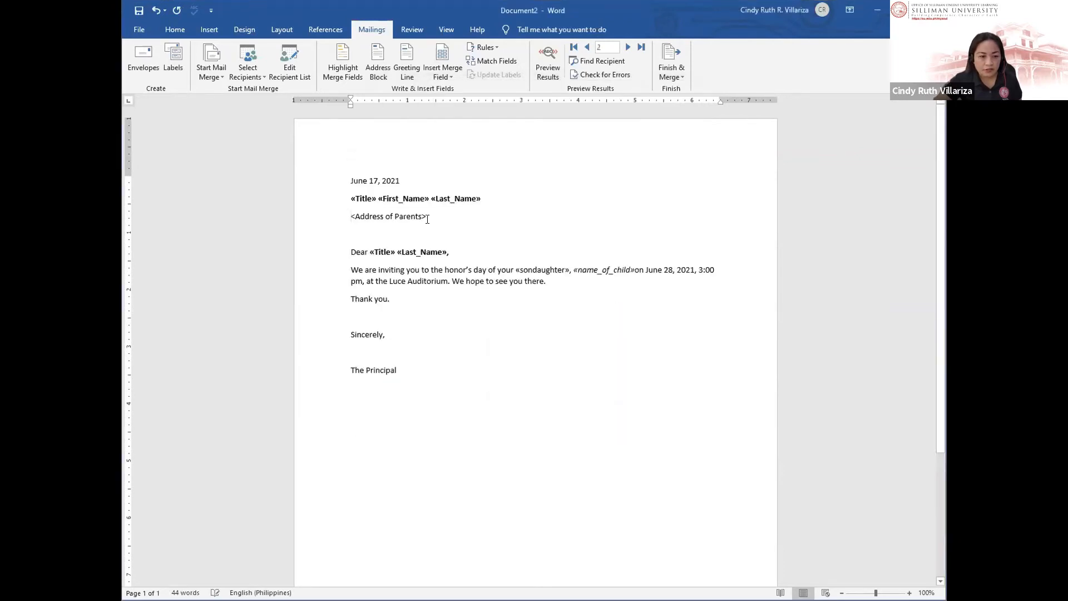
pyautogui.tripleClick(350, 215)
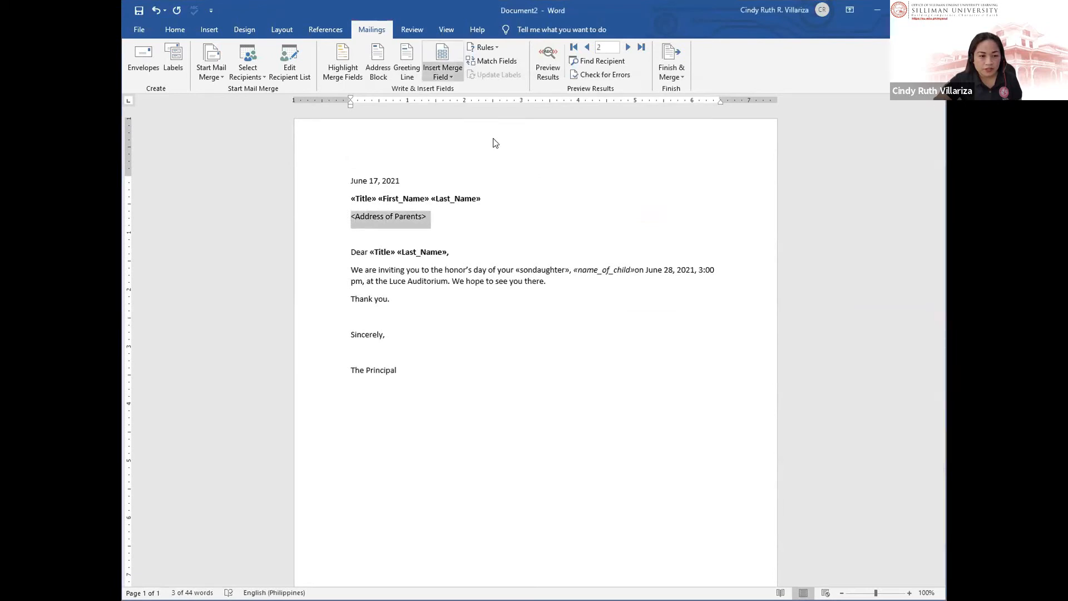
pyautogui.click(490, 160)
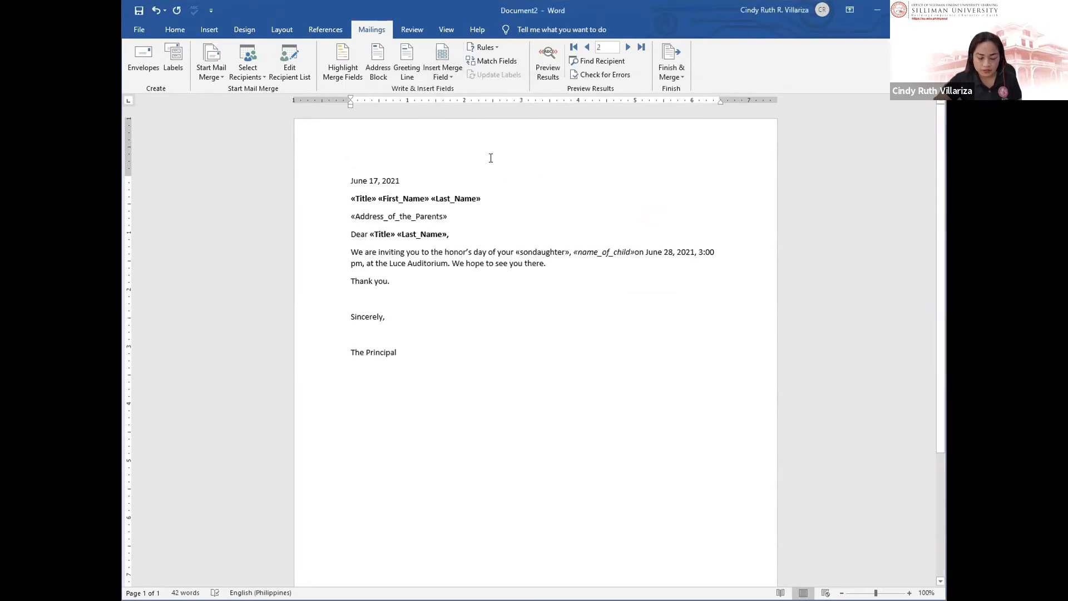
pyautogui.press('Return')
pyautogui.click(502, 333)
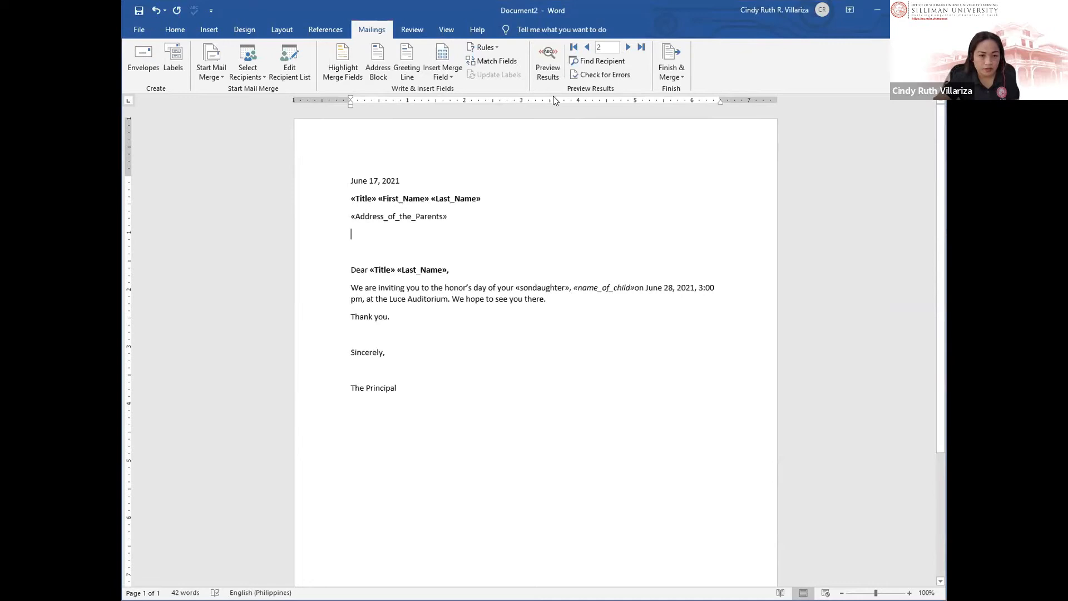
# Step: Preview results, step between records 1 and 2, and select the child's name in the sentence
pyautogui.click(551, 70)
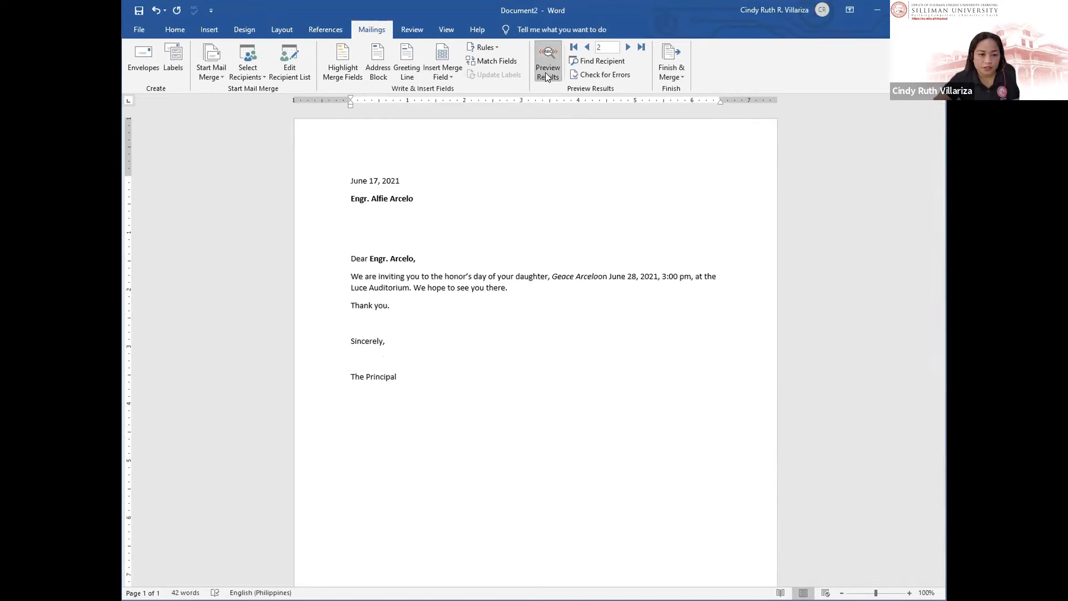
pyautogui.click(588, 48)
pyautogui.click(627, 48)
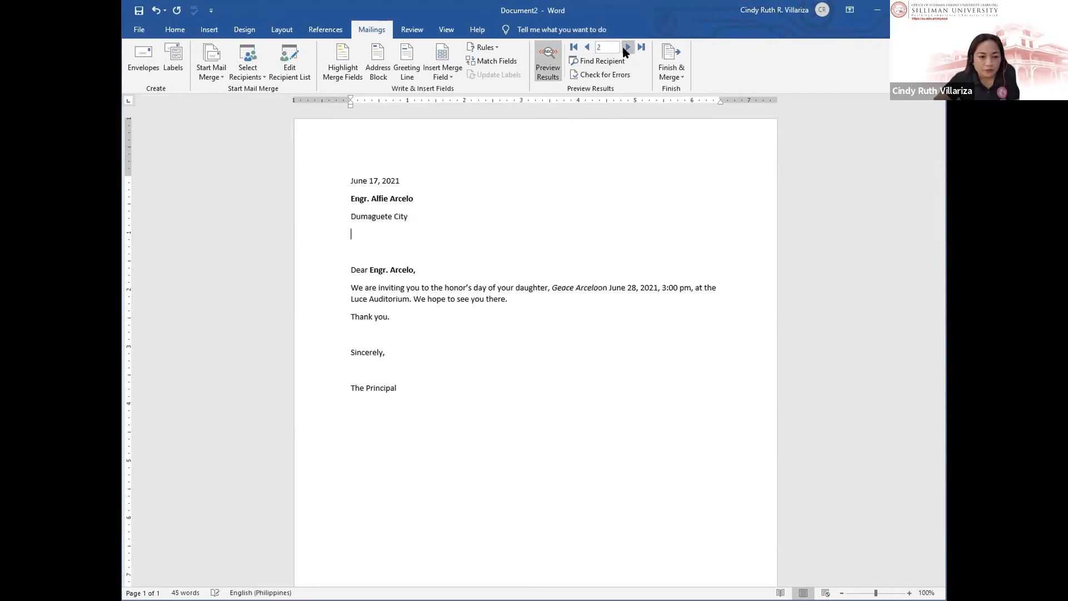
pyautogui.click(589, 49)
pyautogui.click(627, 49)
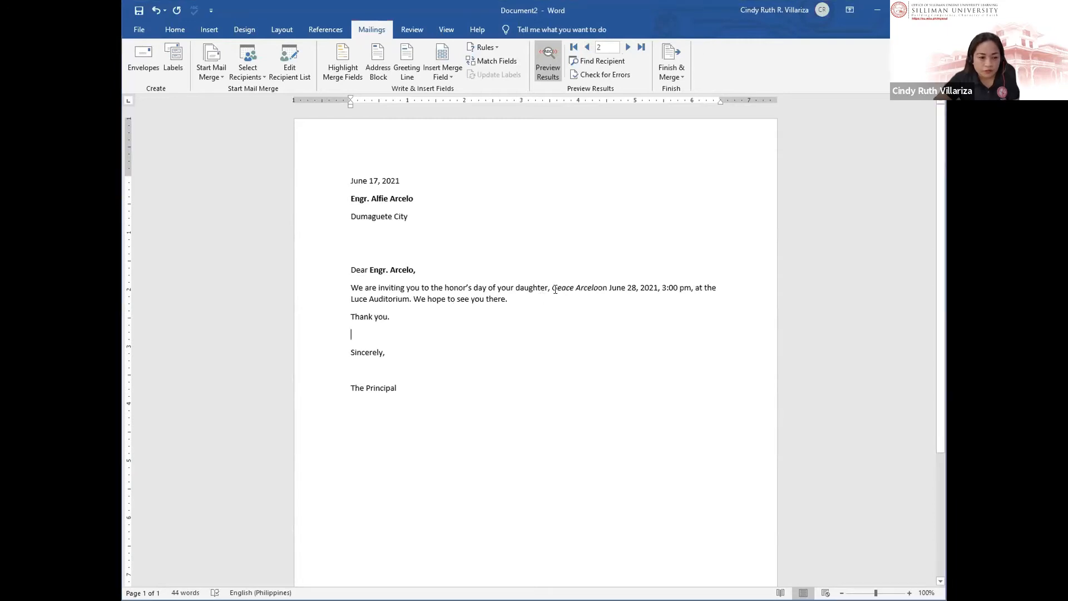
pyautogui.moveTo(563, 288); pyautogui.dragTo(606, 288)
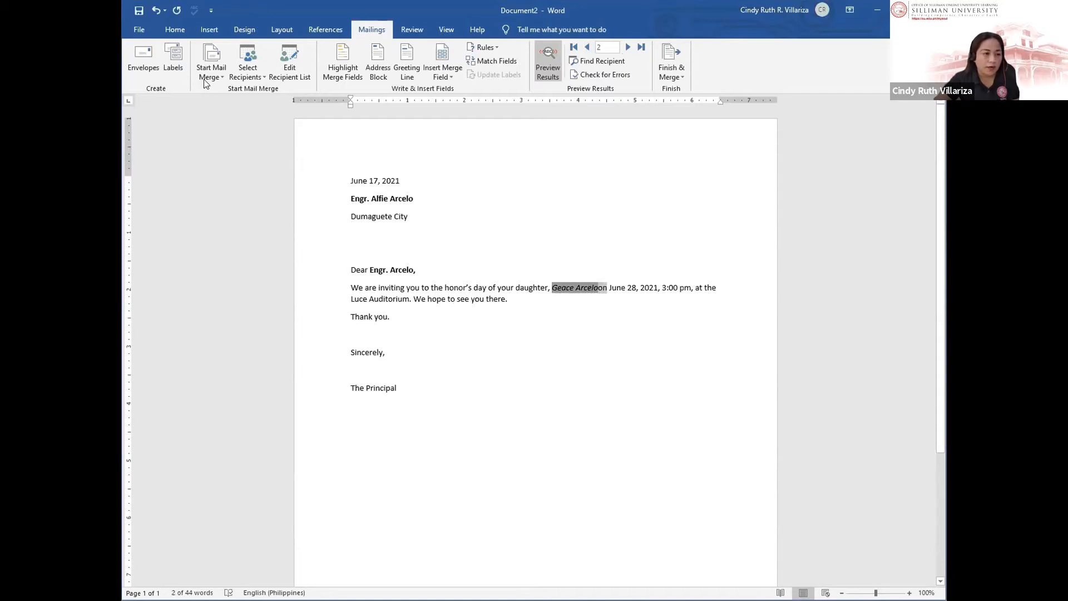
# Step: Make the selected child's name bold and set it in Georgia
pyautogui.click(174, 29)
pyautogui.click(230, 68)
pyautogui.click(276, 52)
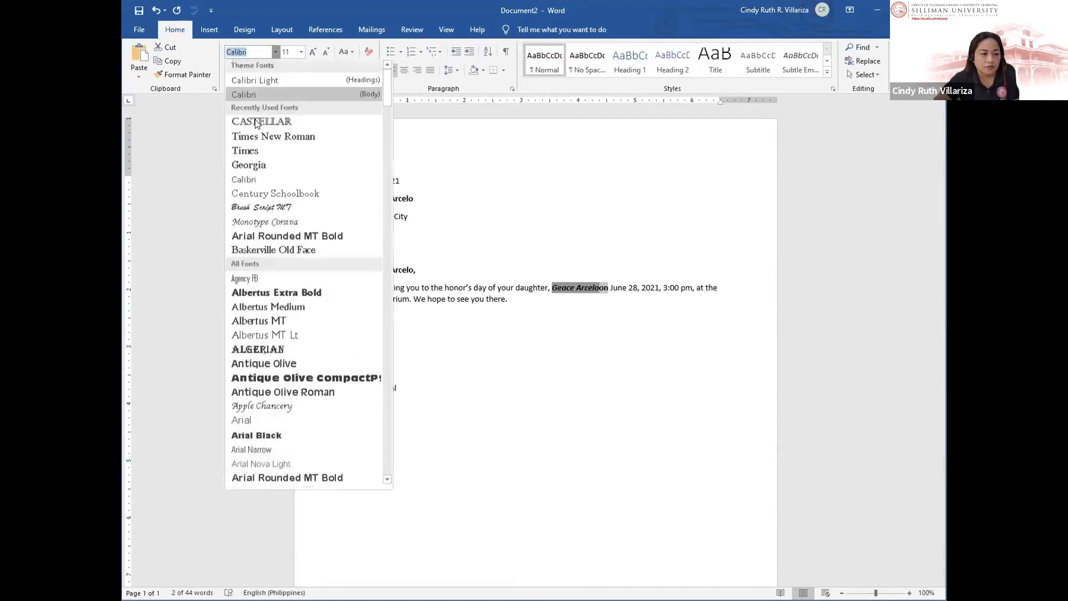
pyautogui.click(248, 159)
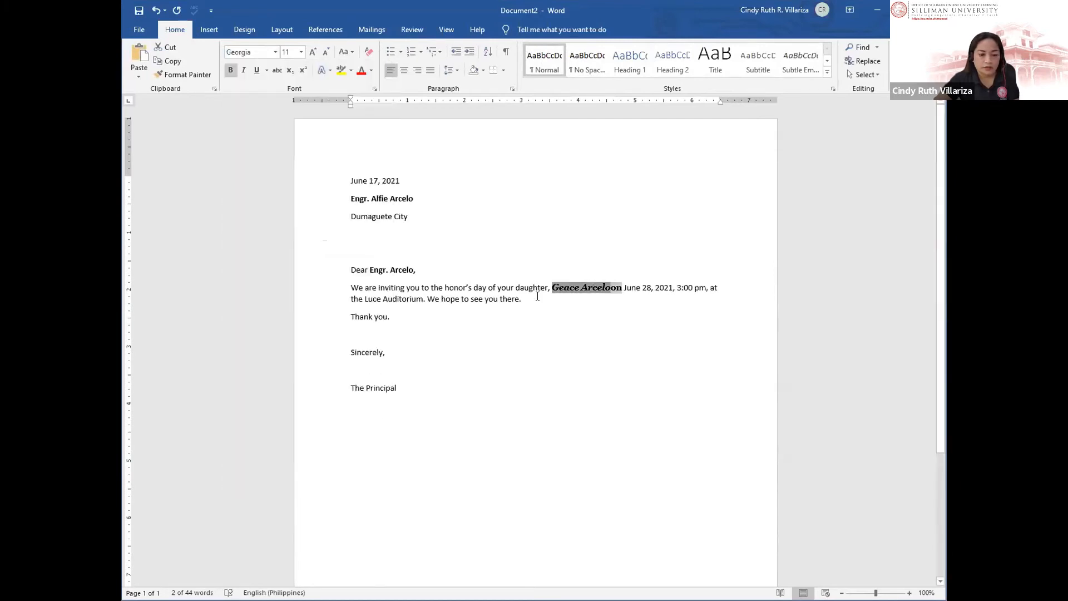
pyautogui.click(530, 216)
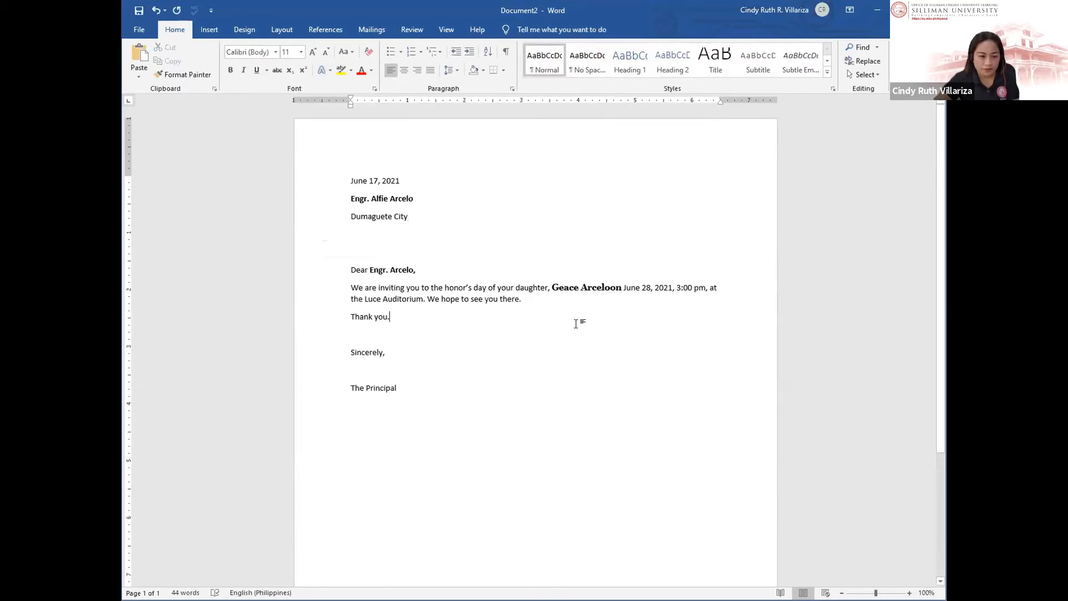
# Step: Place the caret at the end of the address line and return to the Mailings commands
pyautogui.click(407, 296)
pyautogui.click(572, 210)
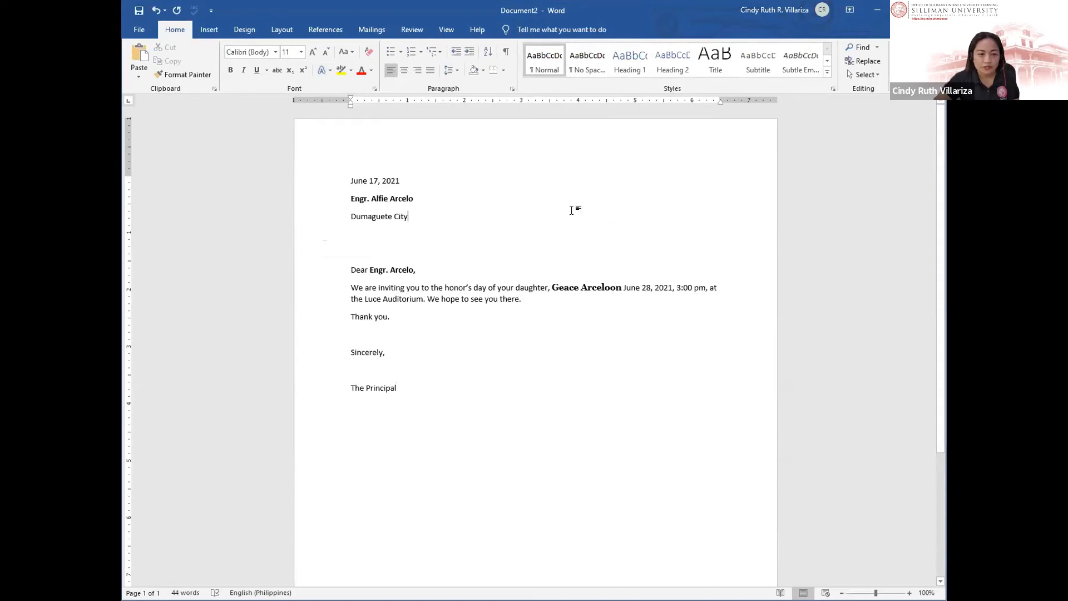
pyautogui.click(209, 30)
pyautogui.click(371, 30)
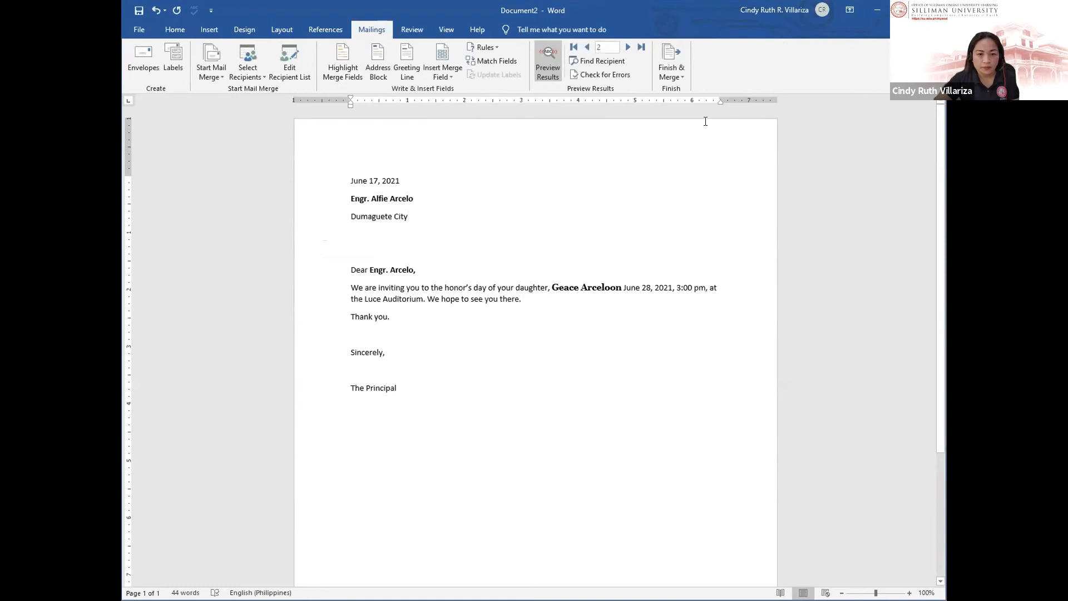
# Step: Try merging to individual documents with records 1 to 2, switch to All, then cancel
pyautogui.click(670, 72)
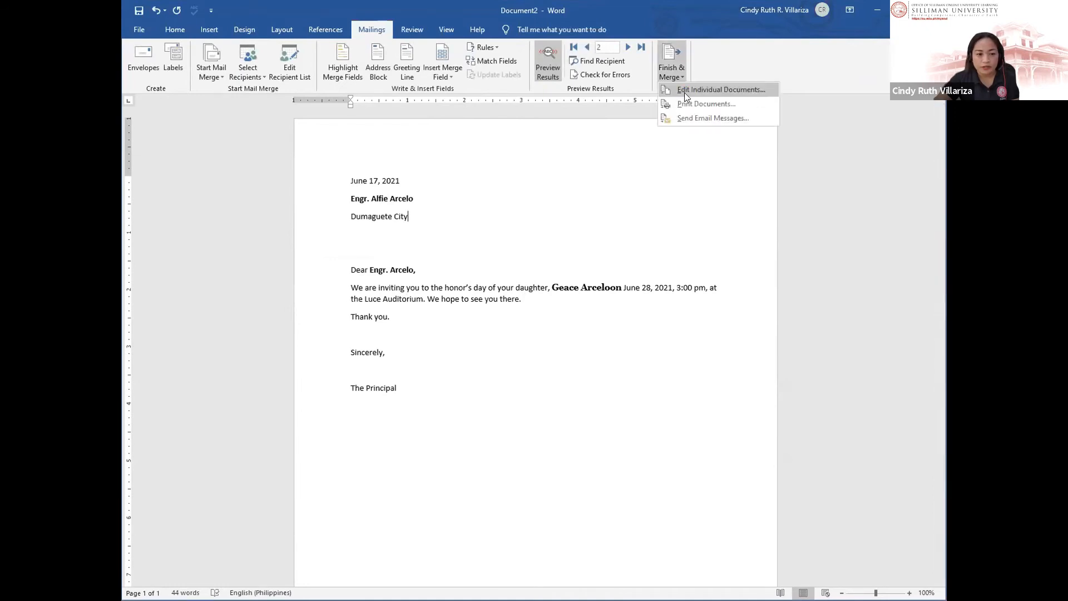
pyautogui.click(684, 90)
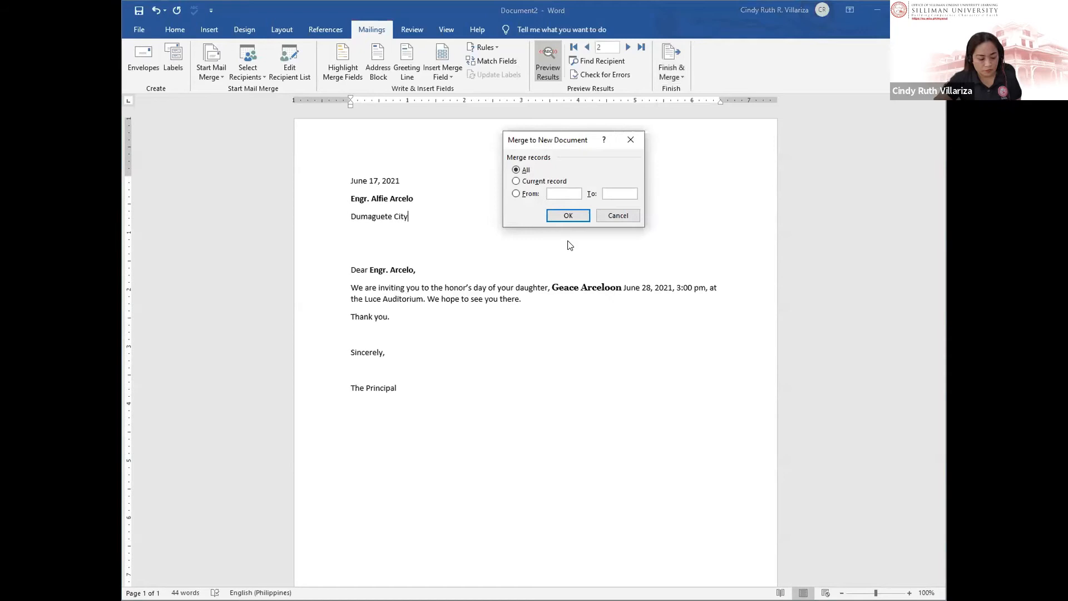
pyautogui.write('1')
pyautogui.click(615, 190)
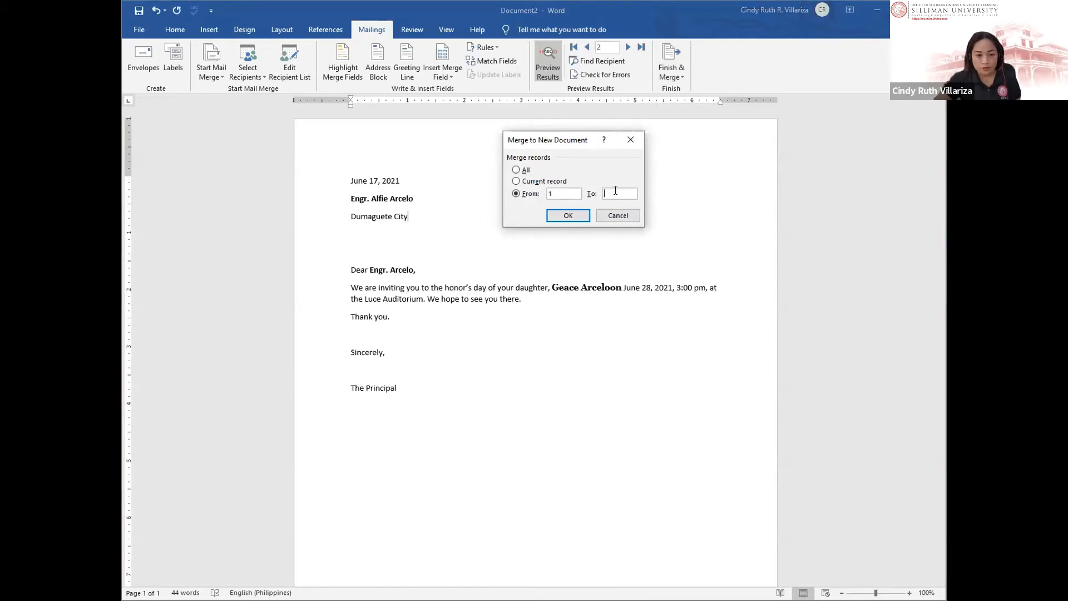
pyautogui.write('2')
pyautogui.moveTo(569, 193); pyautogui.dragTo(551, 193)
pyautogui.press('BackSpace')
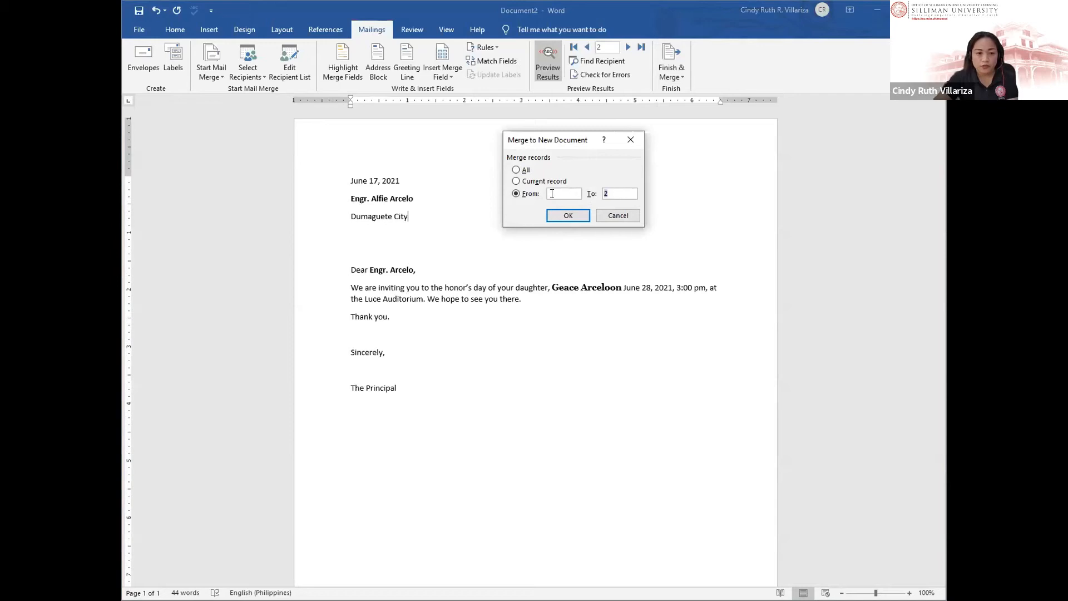
pyautogui.press('BackSpace')
pyautogui.click(524, 170)
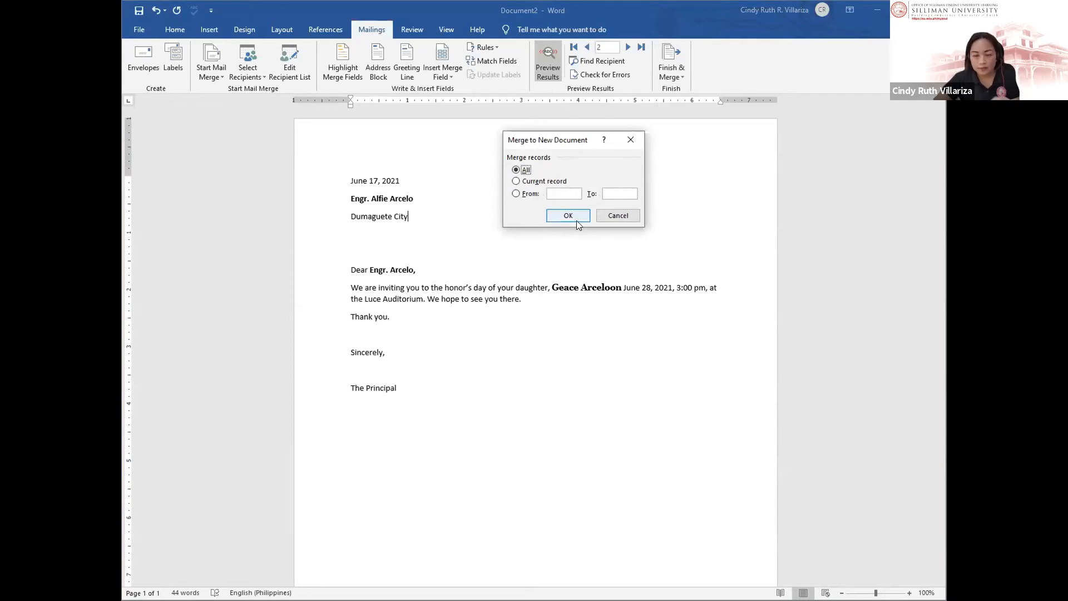
pyautogui.click(608, 217)
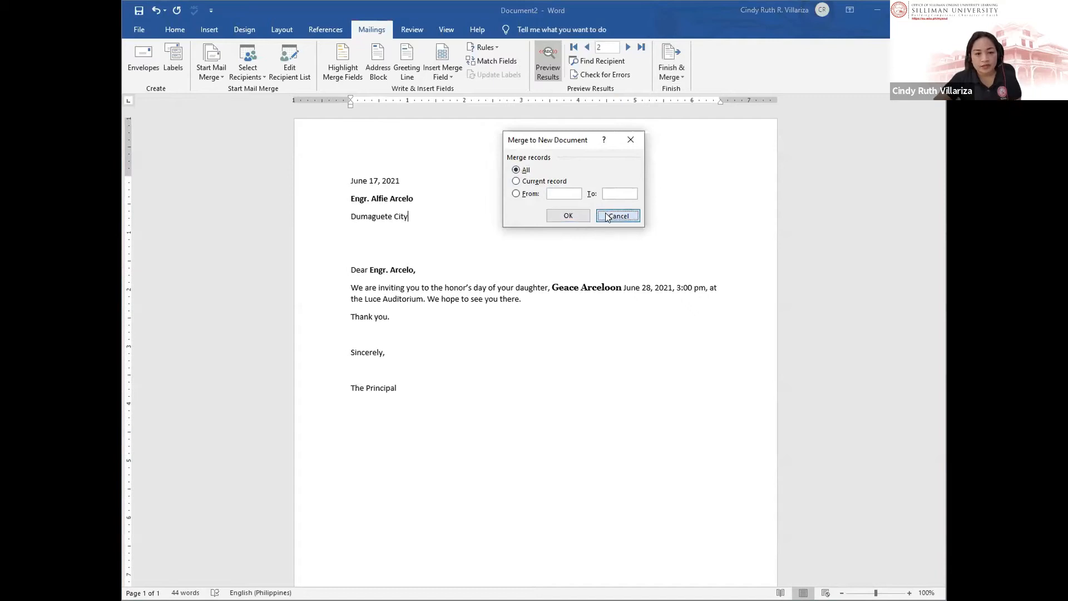
# Step: Merge letters into a new document, then close that merged document without saving
pyautogui.click(672, 77)
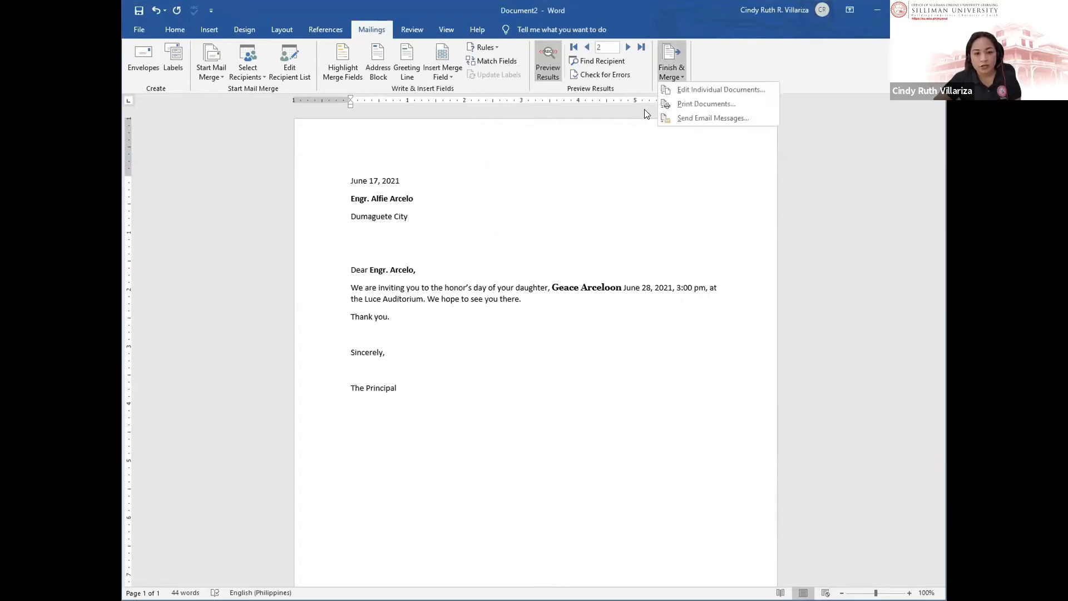
pyautogui.click(700, 89)
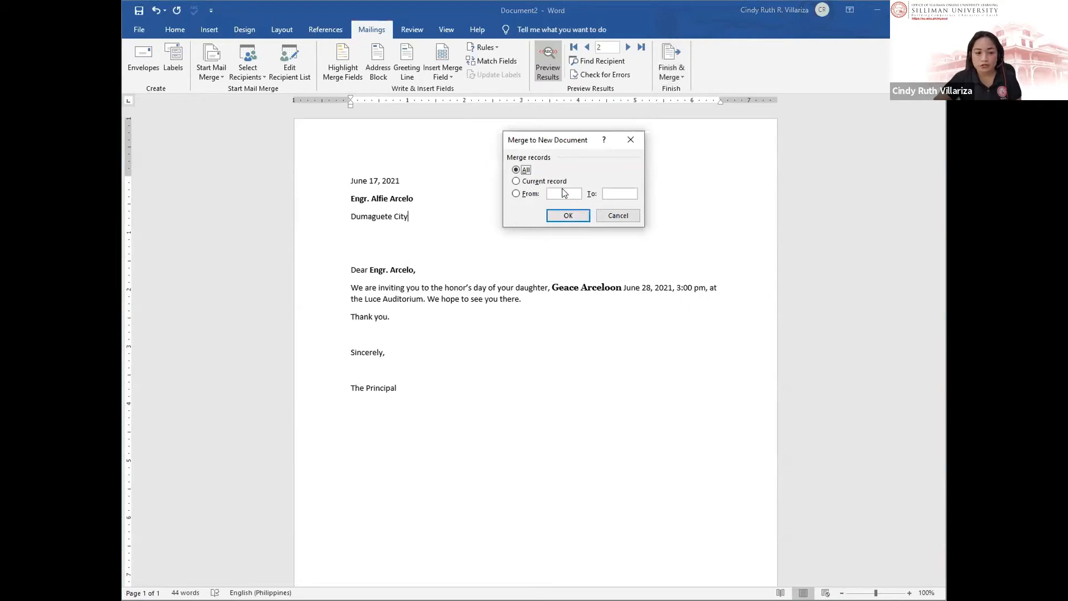
pyautogui.click(570, 194)
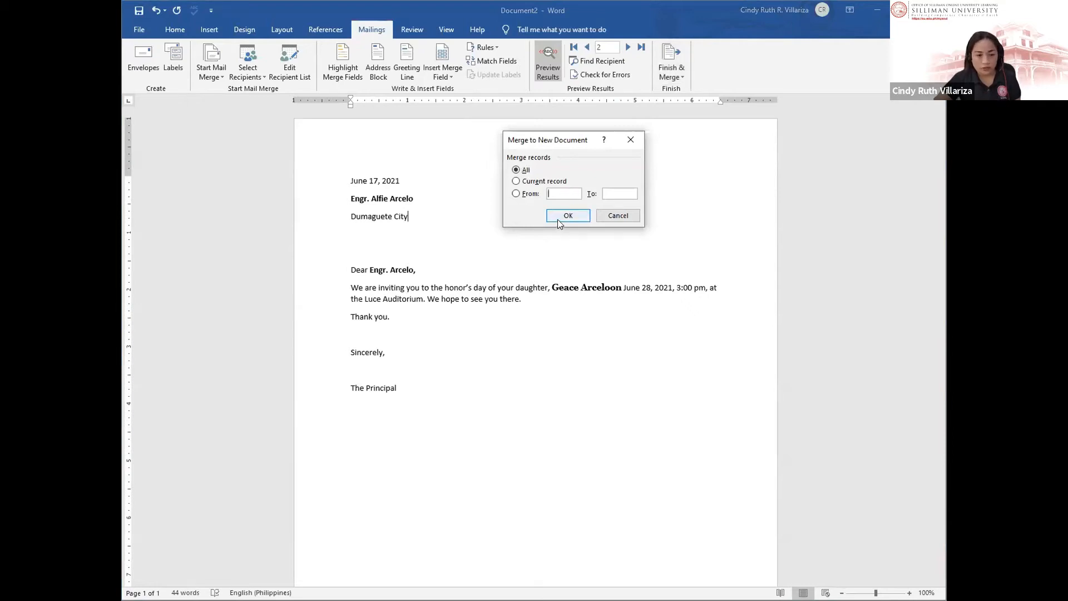
pyautogui.press('Tab')
pyautogui.click(563, 218)
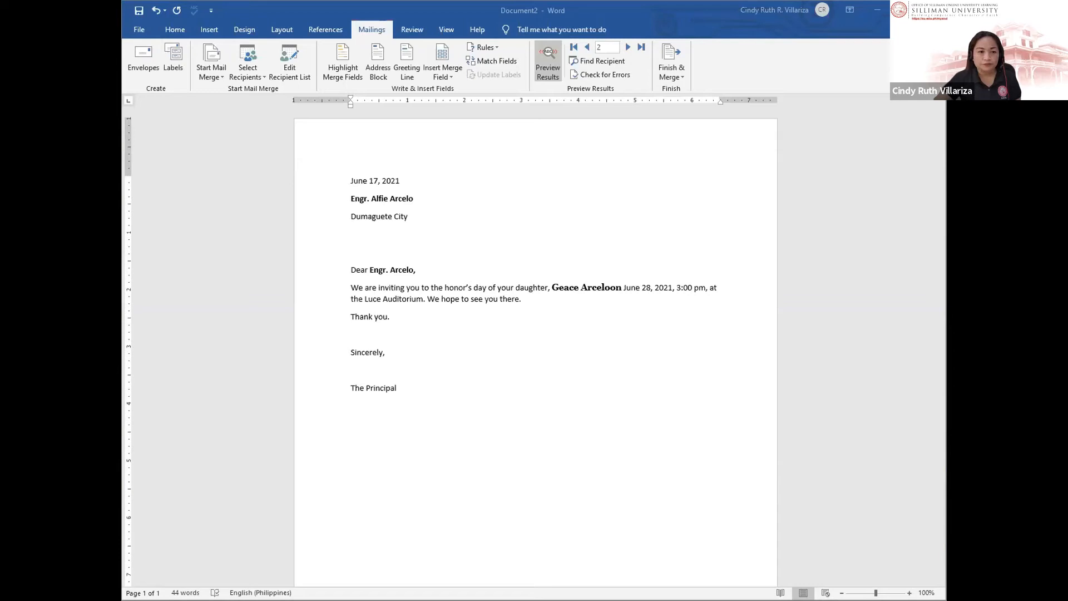
pyautogui.click(677, 297)
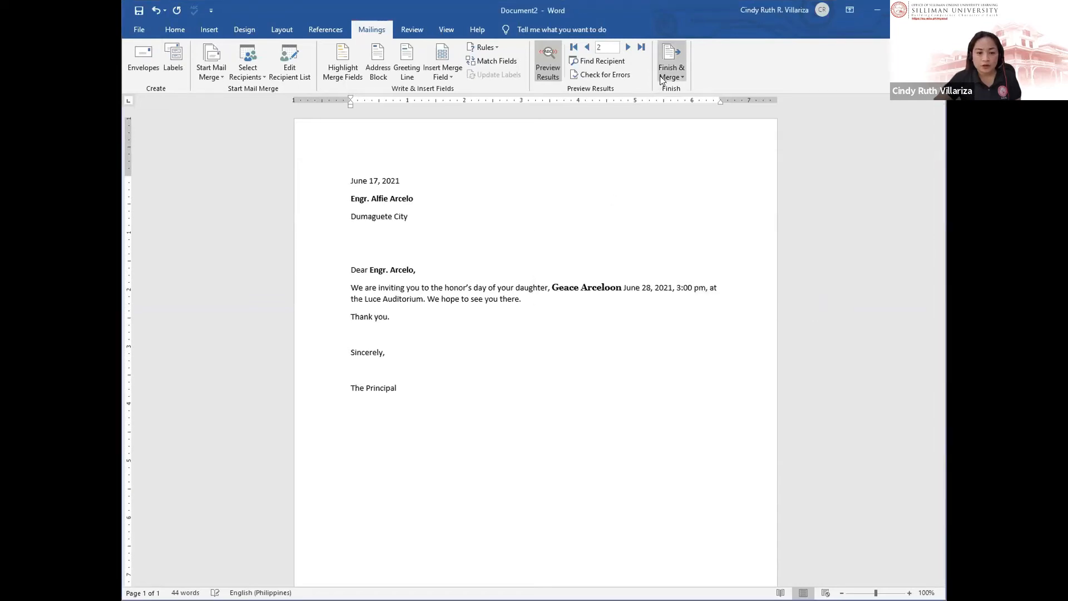
# Step: Merge all records into a new document via Edit Individual Documents
pyautogui.click(681, 78)
pyautogui.click(691, 87)
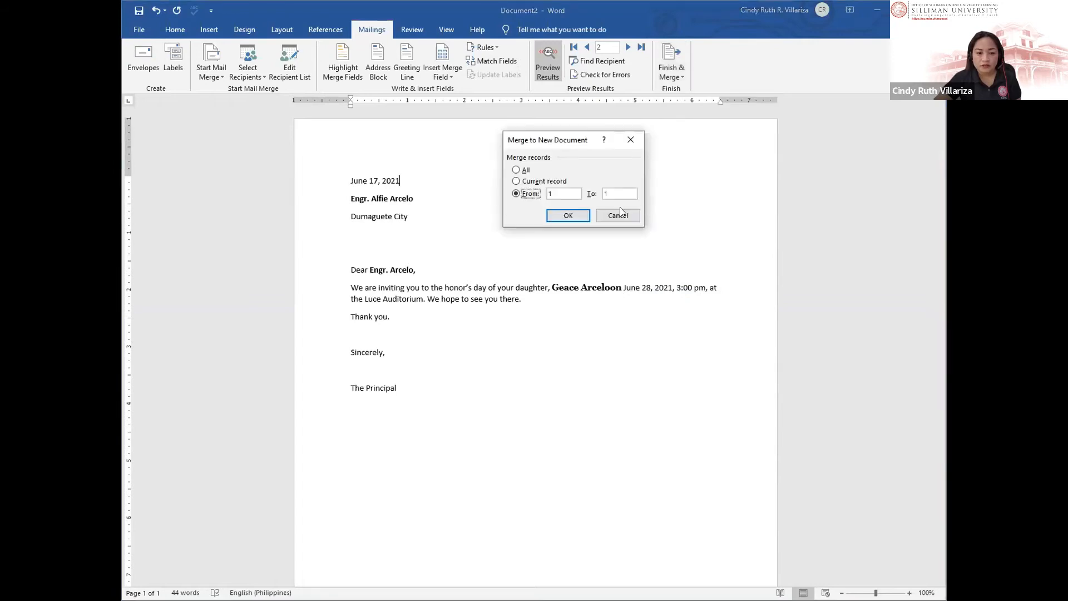
pyautogui.click(517, 170)
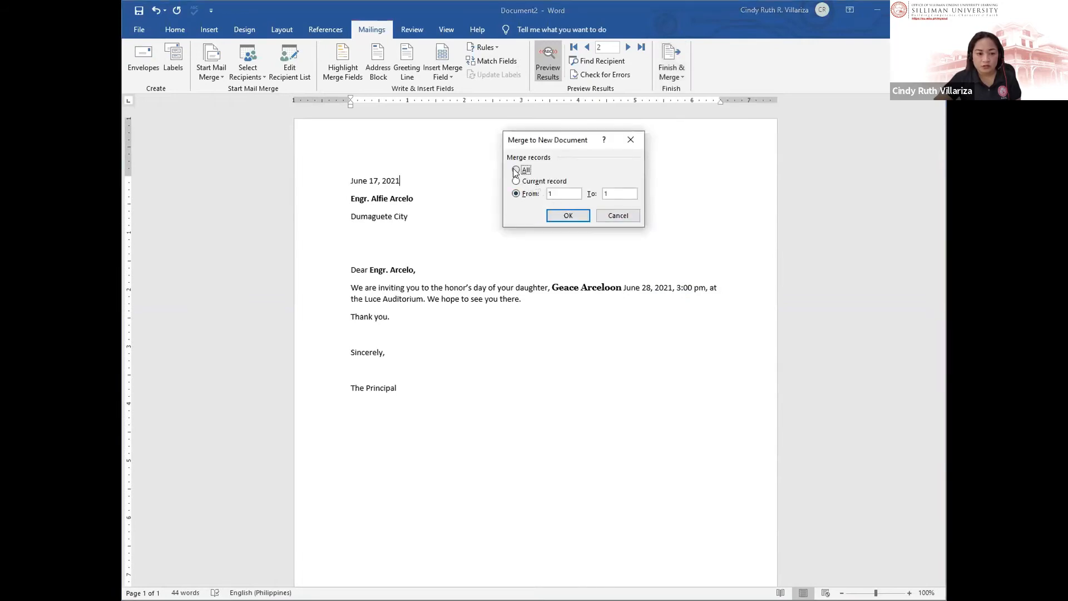
pyautogui.click(567, 216)
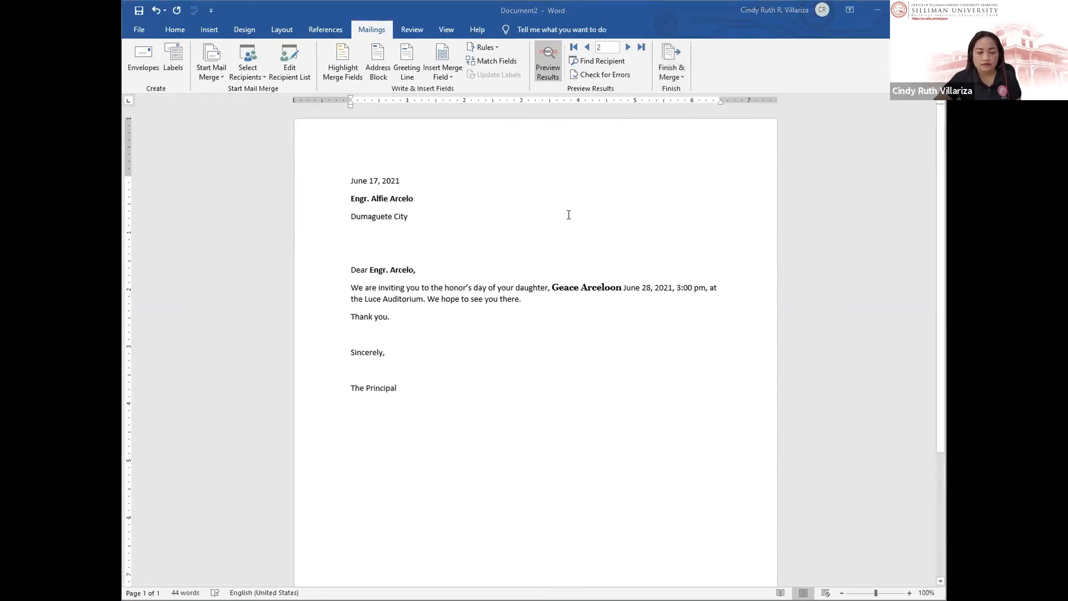
pyautogui.click(940, 170)
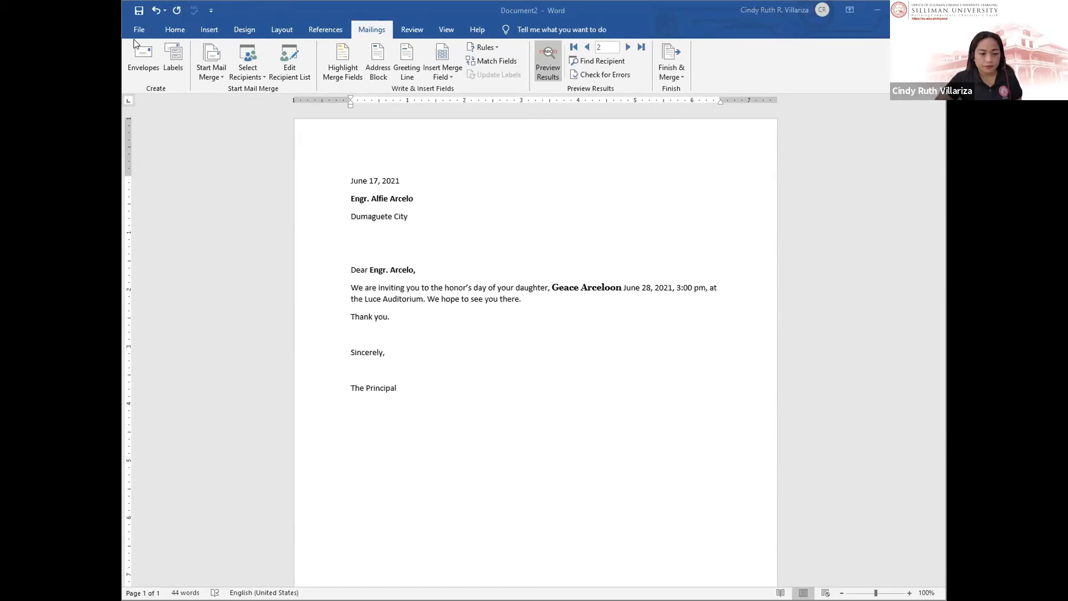
# Step: Save the merged document under the name 'Letters' with PDF as the file type
pyautogui.press('F12')
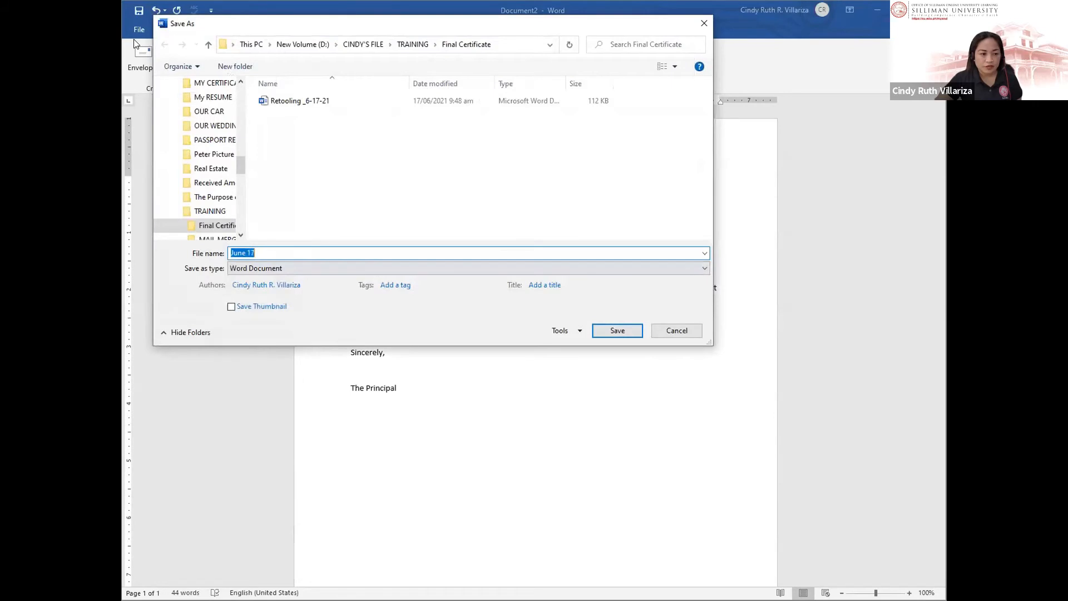
pyautogui.press('Right')
pyautogui.hotkey('ctrl', 'shift', 'Left')
pyautogui.hotkey('ctrl', 'shift', 'Left')
pyautogui.write('Letters')
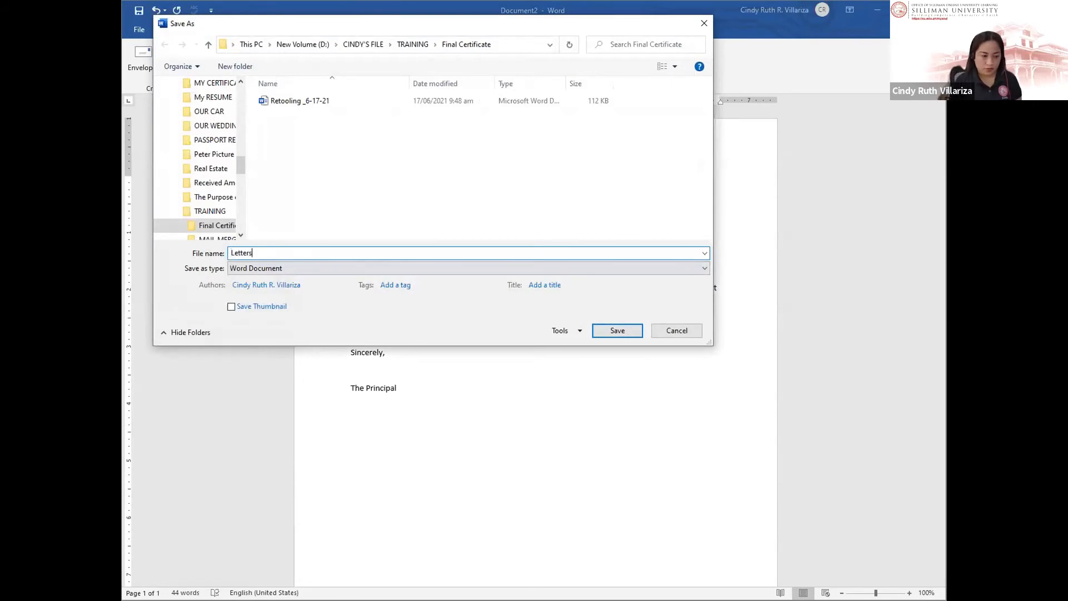
pyautogui.click(468, 268)
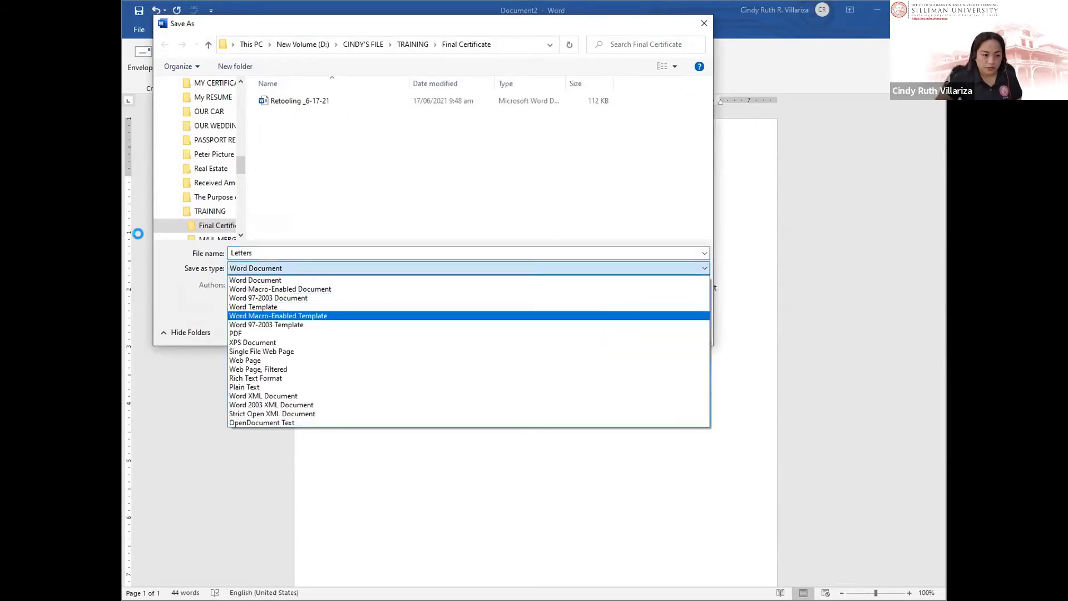
pyautogui.press('Up')
pyautogui.press('Return')
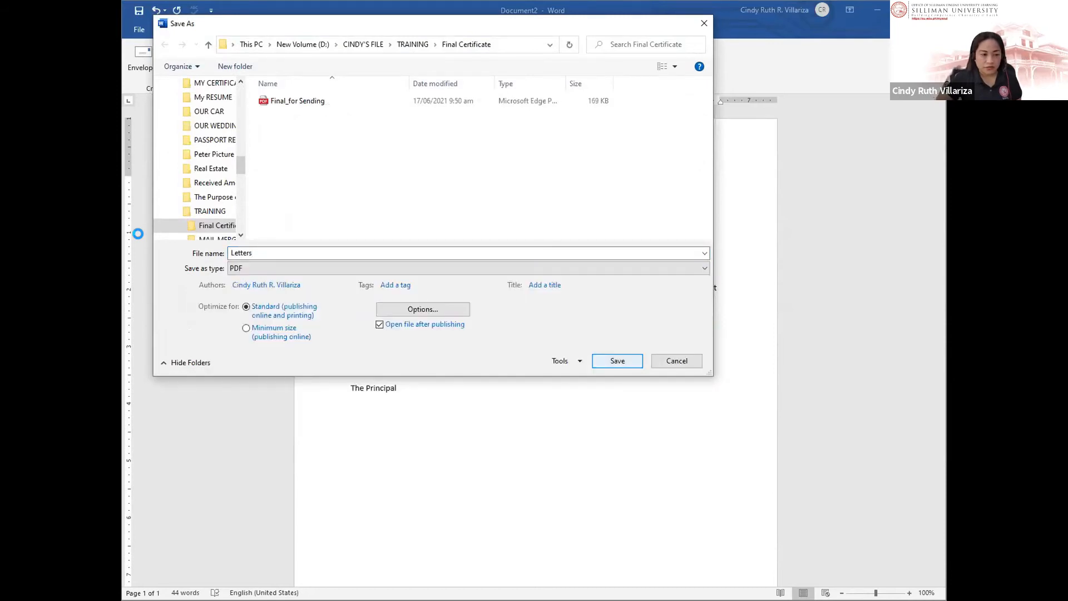
pyautogui.press('Return')
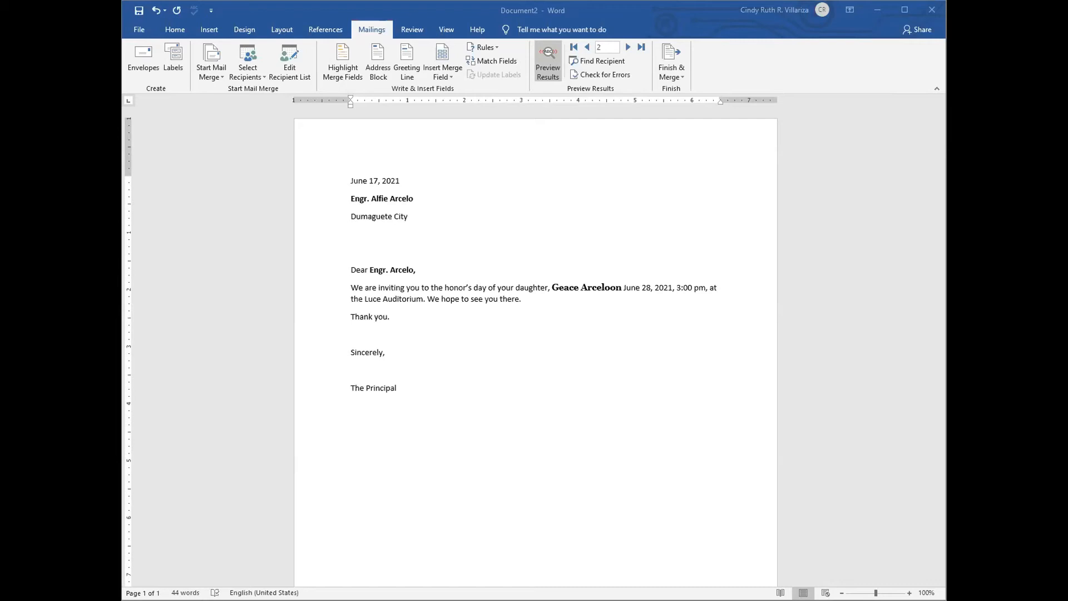
# Step: Close the merged Letters4 document with Alt+F4, declining to save changes
pyautogui.hotkey('alt', 'F4')
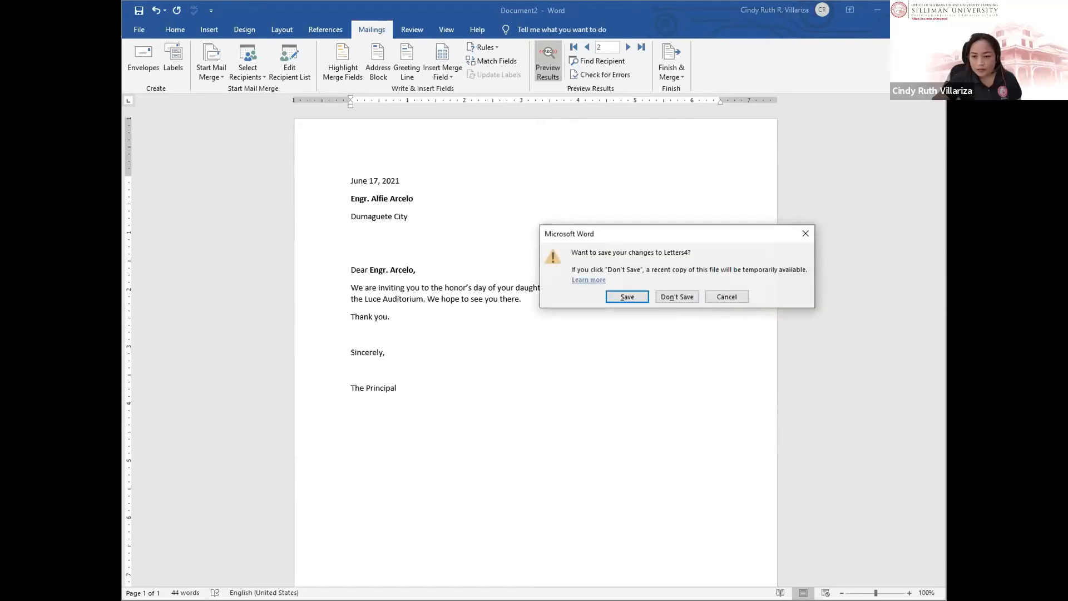
pyautogui.moveTo(668, 233); pyautogui.dragTo(625, 144)
pyautogui.press('Tab')
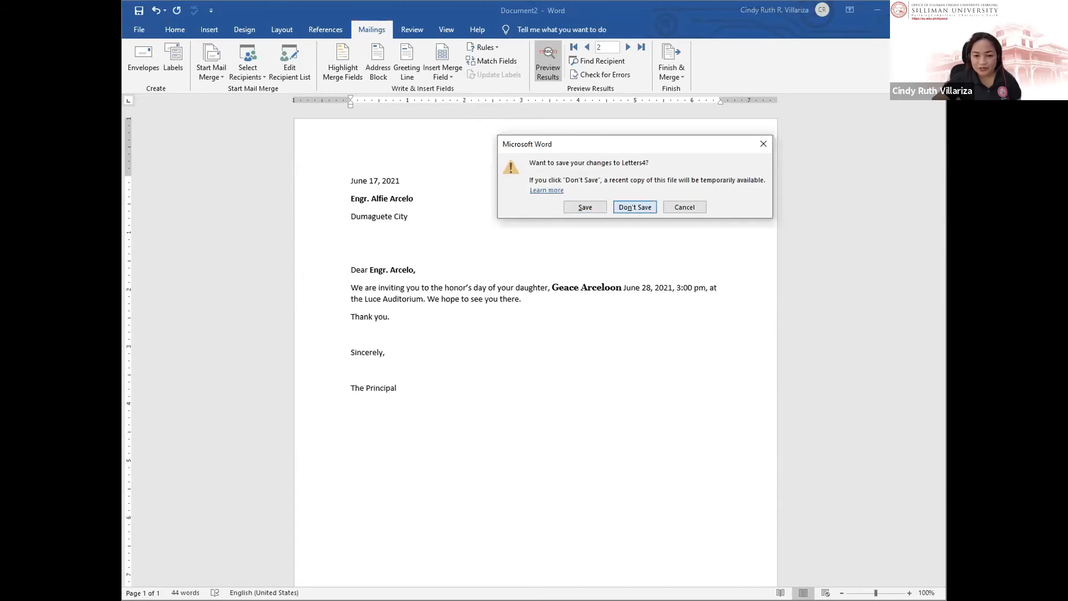
pyautogui.press('Return')
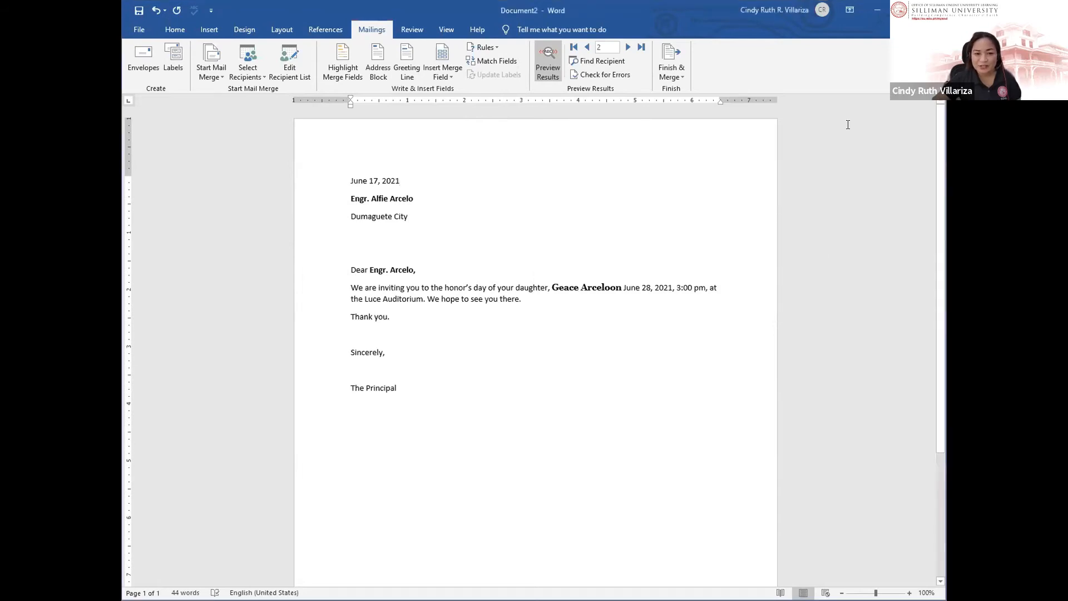
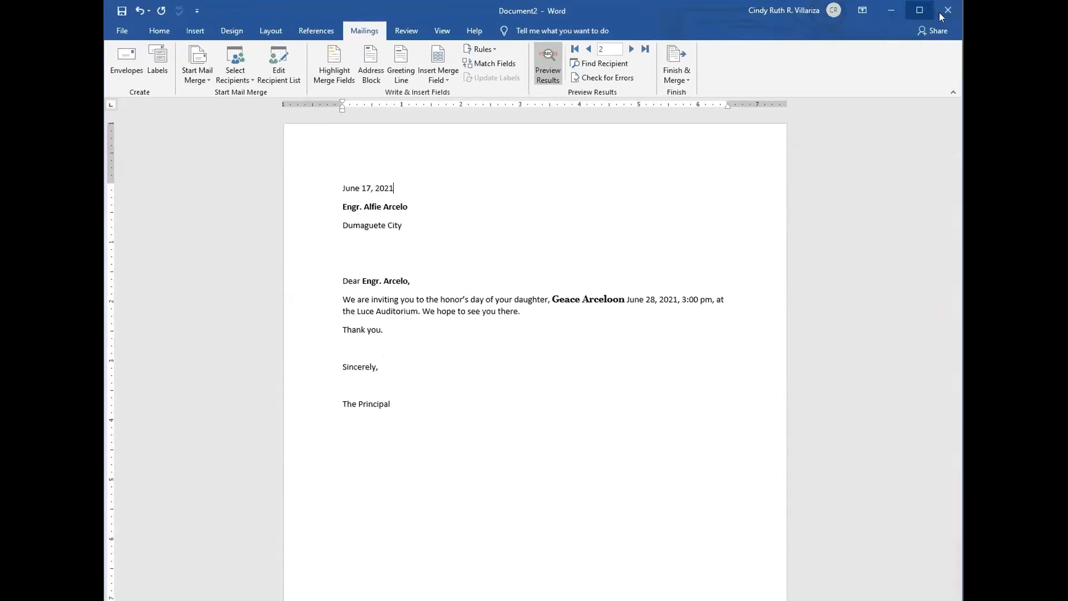
# Step: Close the previewed Document2 letter so the Mail Merge (1) template is showing
pyautogui.click(950, 14)
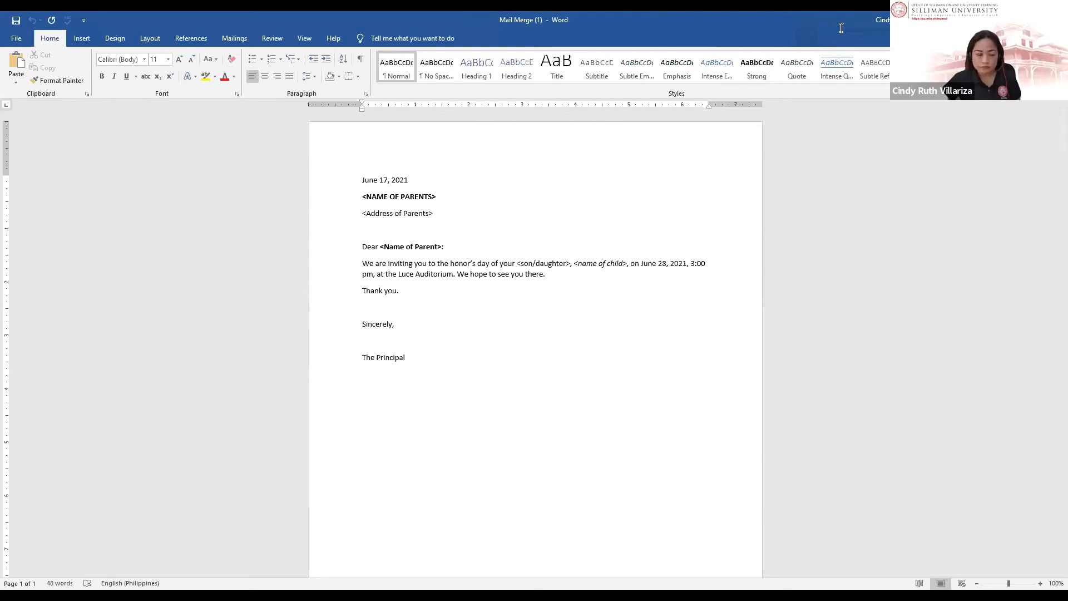
# Step: Attach the Letter Recepient_MS Word file as the letter's existing recipient list
pyautogui.moveTo(438, 198); pyautogui.dragTo(349, 196)
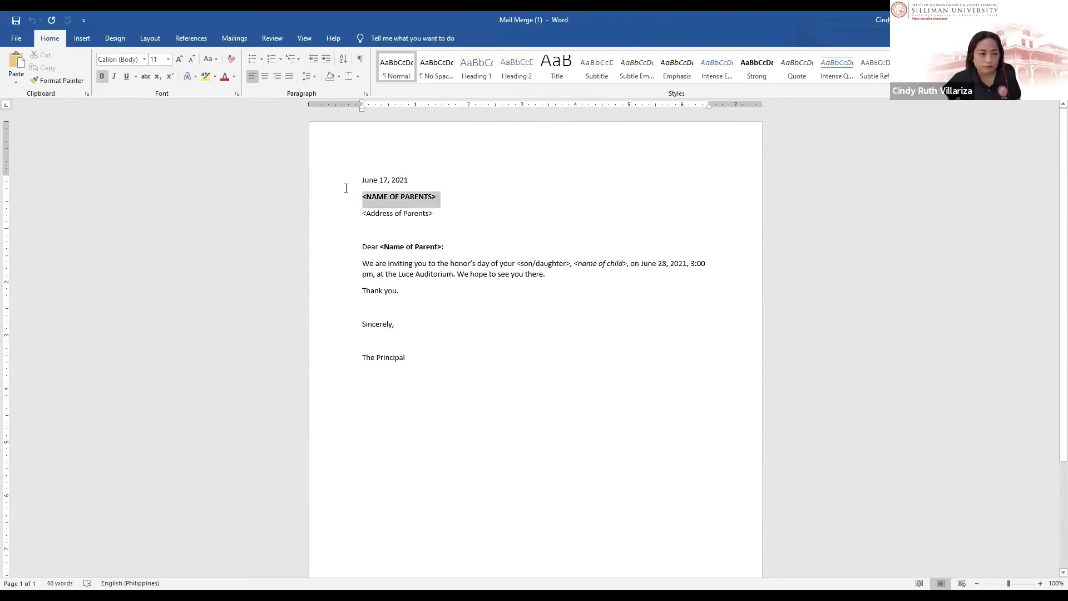
pyautogui.click(228, 40)
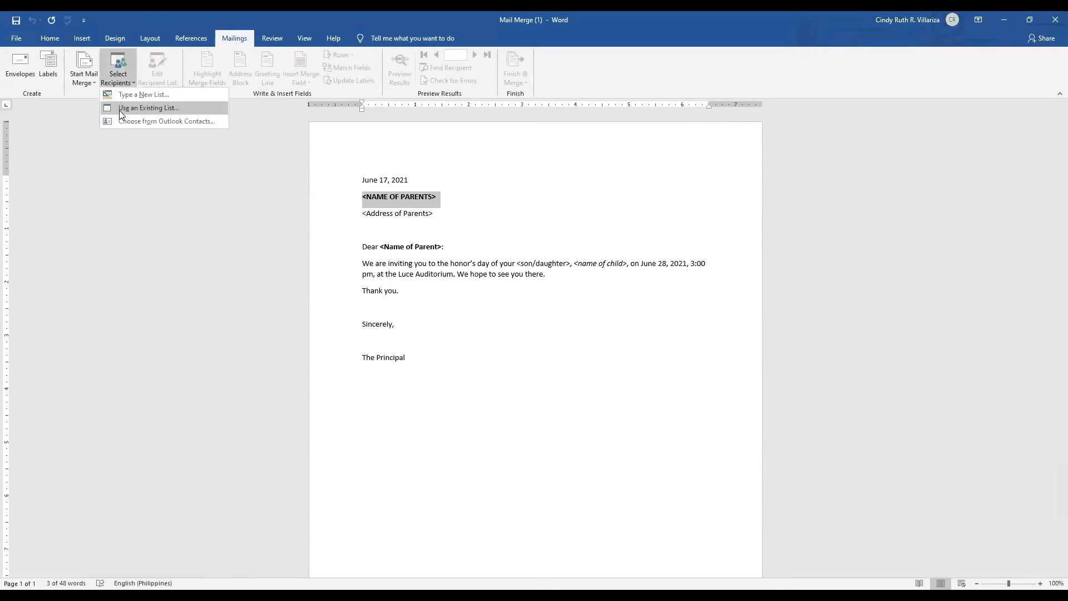
pyautogui.click(119, 109)
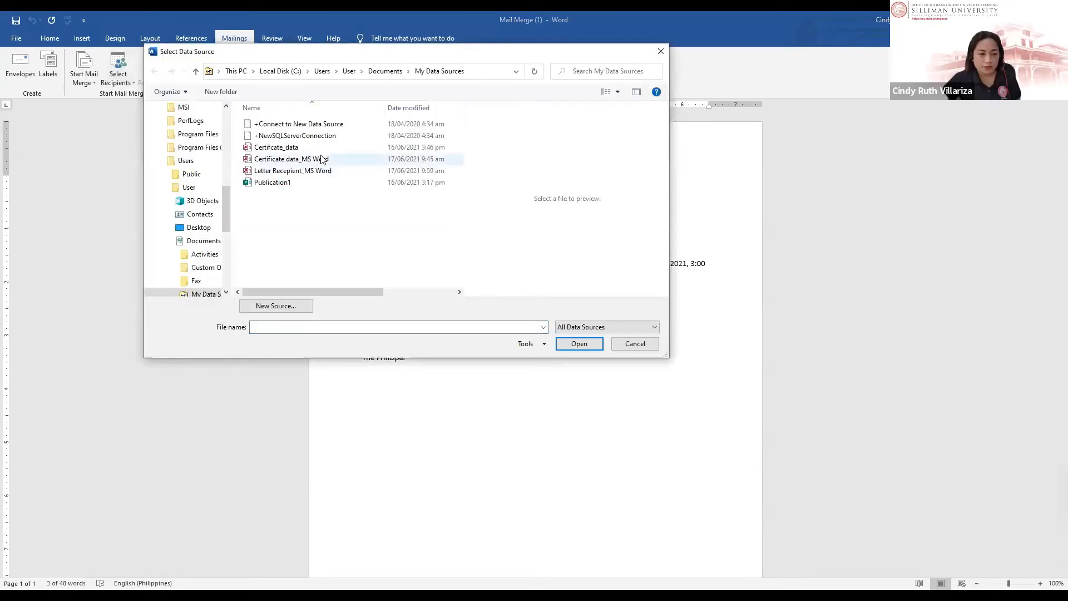
pyautogui.click(303, 171)
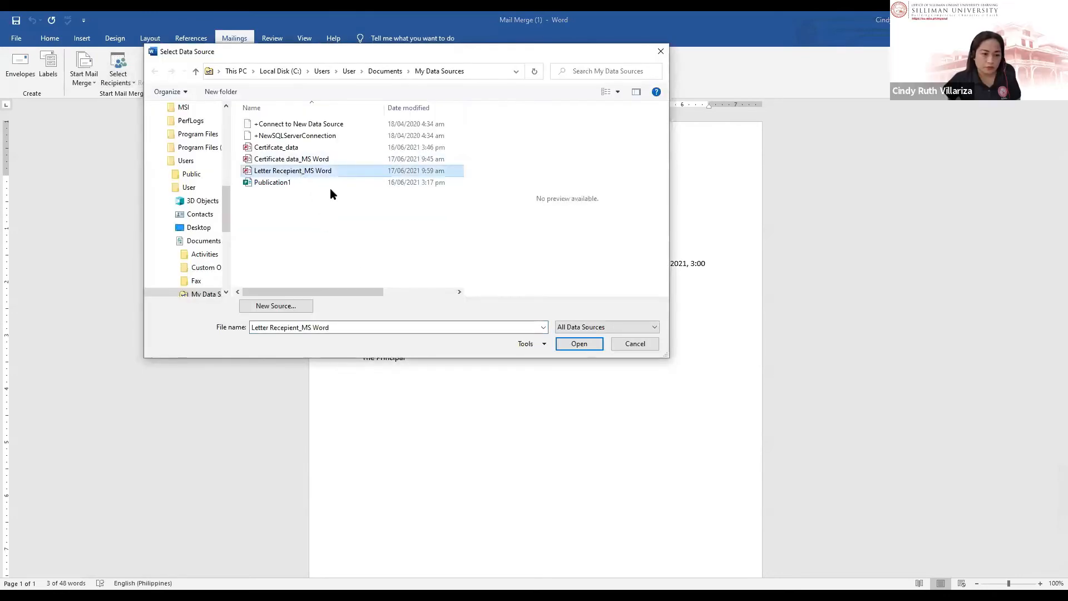
pyautogui.click(573, 344)
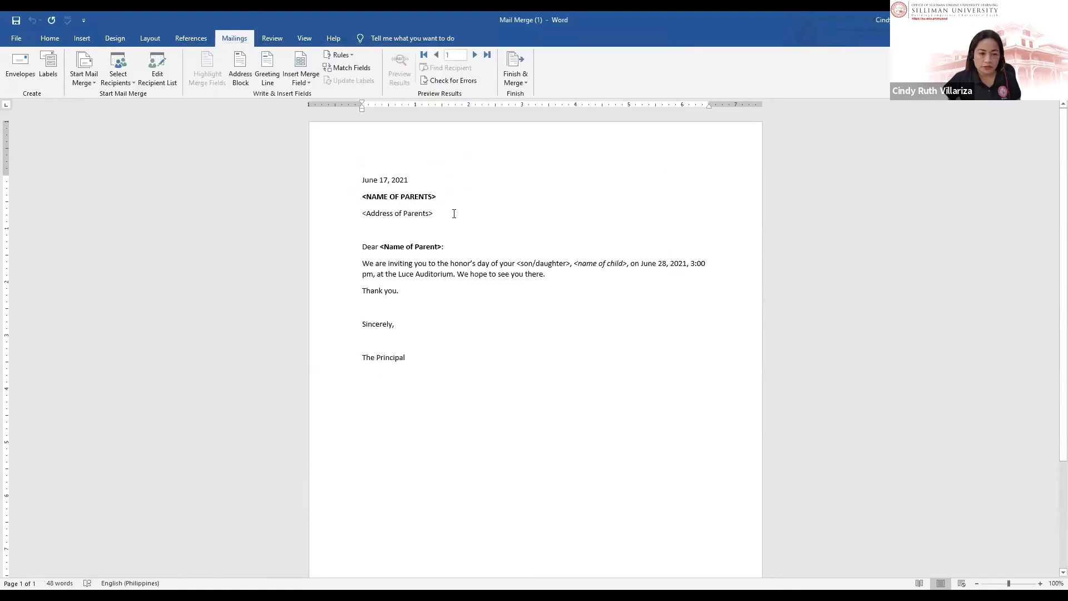
# Step: Replace the address and parent-name placeholders with Address_of_the_Parents and First_Name fields
pyautogui.moveTo(453, 213); pyautogui.dragTo(363, 218)
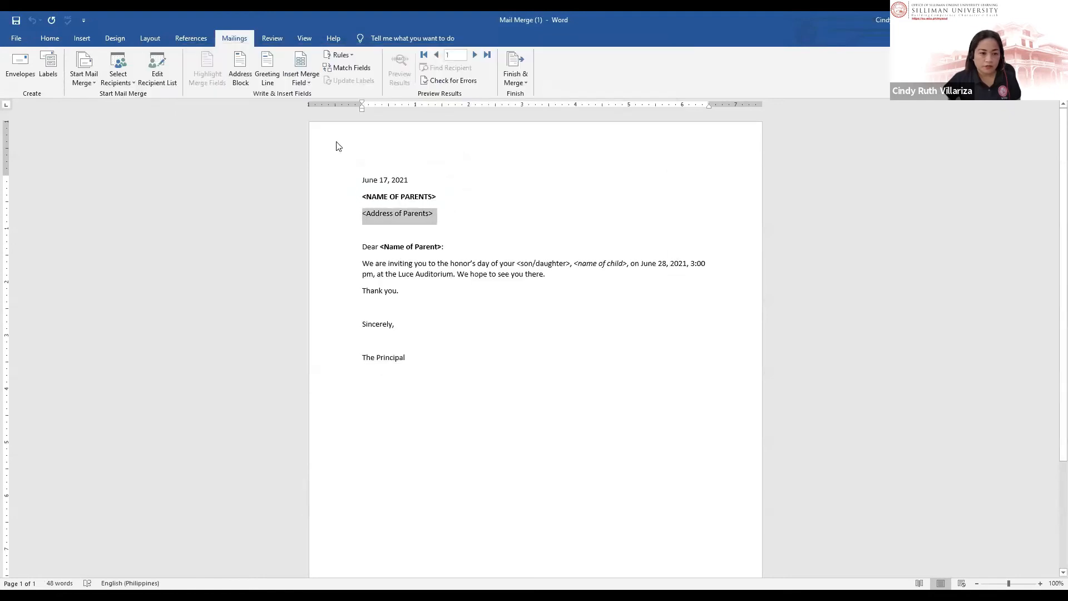
pyautogui.click(301, 82)
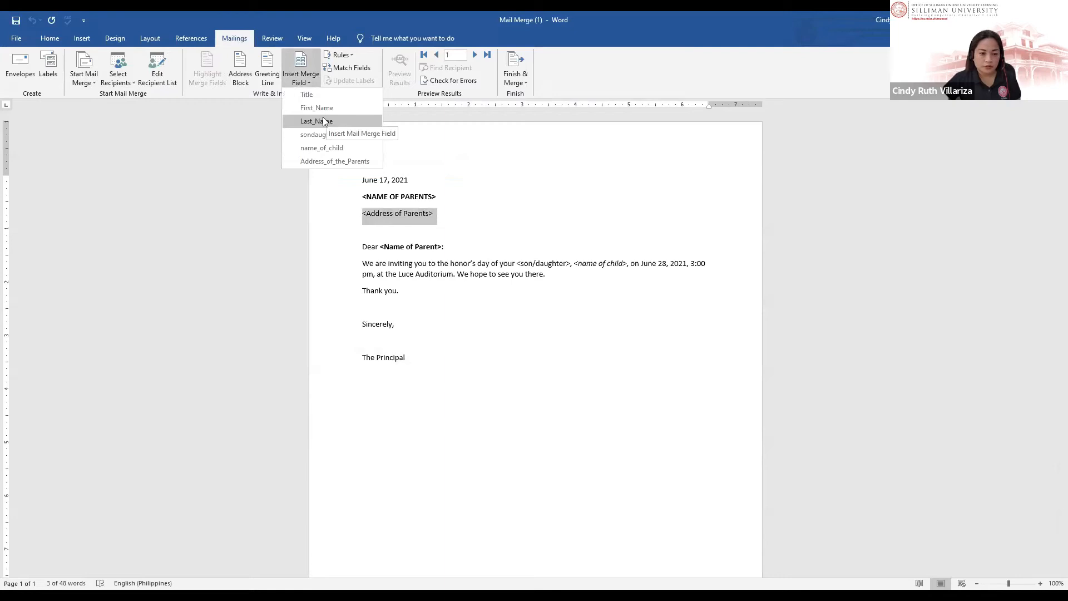
pyautogui.click(324, 161)
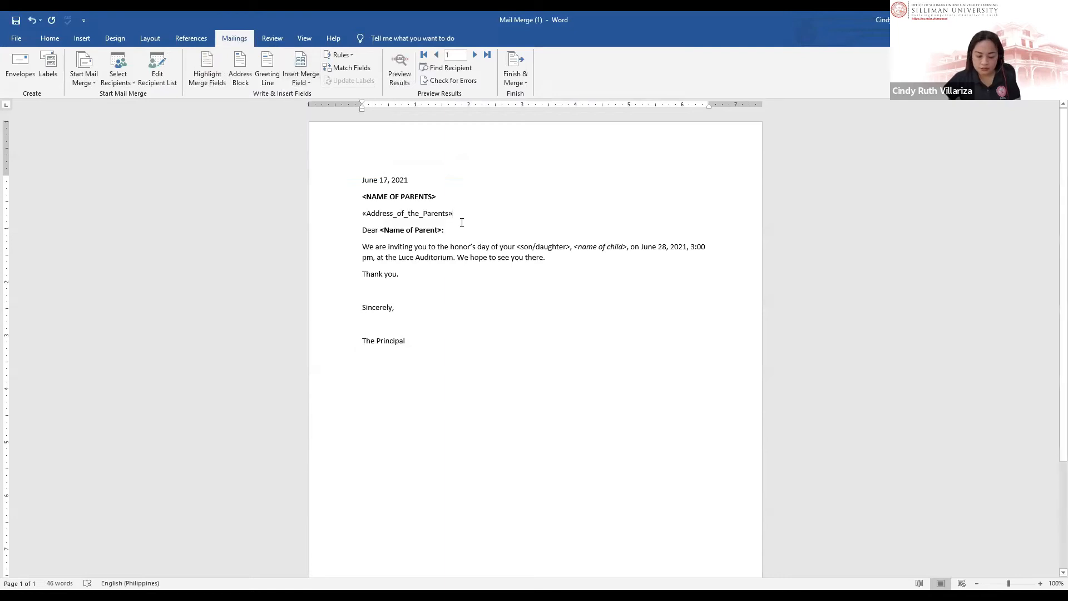
pyautogui.moveTo(439, 197); pyautogui.dragTo(356, 192)
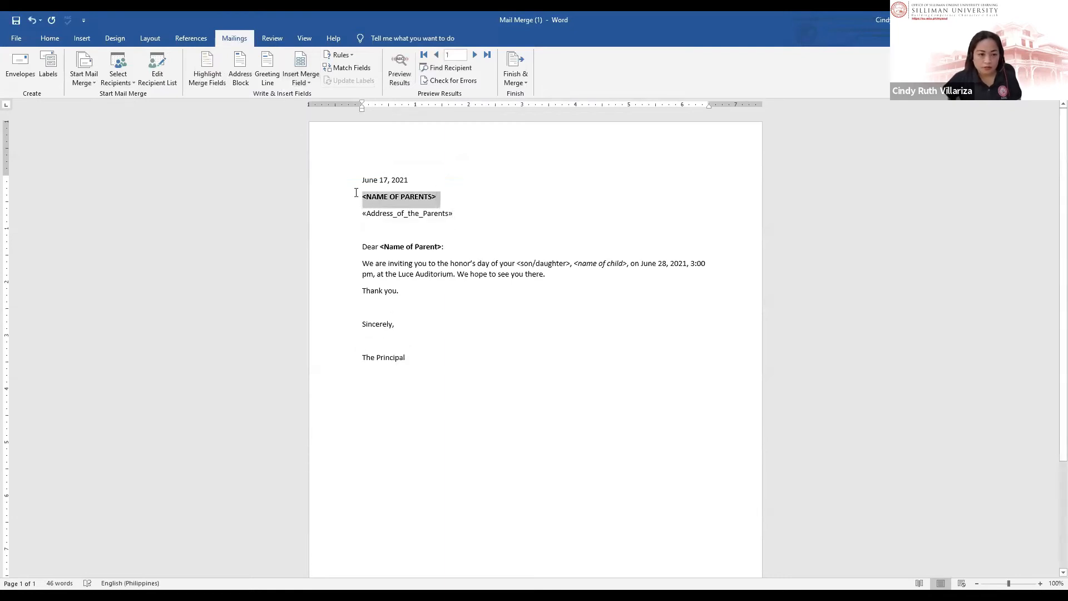
pyautogui.click(306, 84)
pyautogui.click(323, 135)
pyautogui.press('Return')
# Step: Add Last_Name after First_Name and insert the Title field on the name line
pyautogui.click(418, 197)
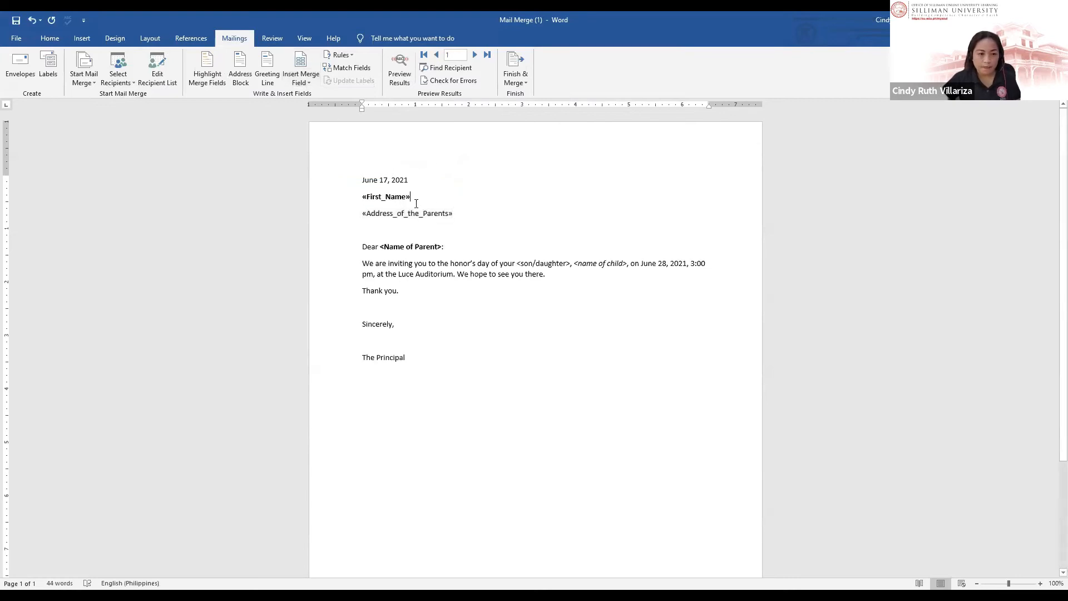
pyautogui.click(306, 85)
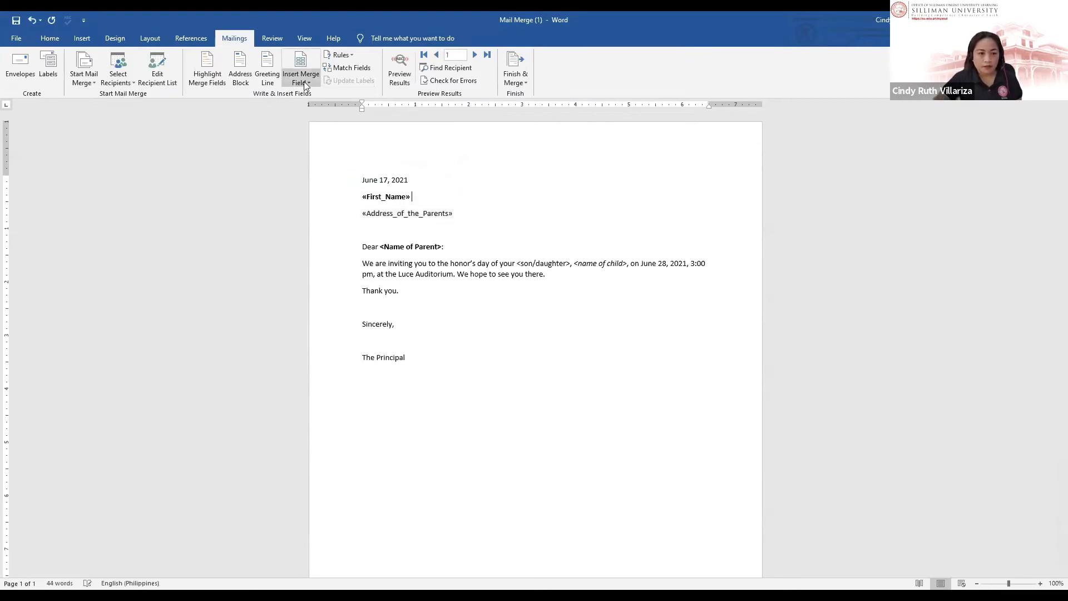
pyautogui.click(316, 123)
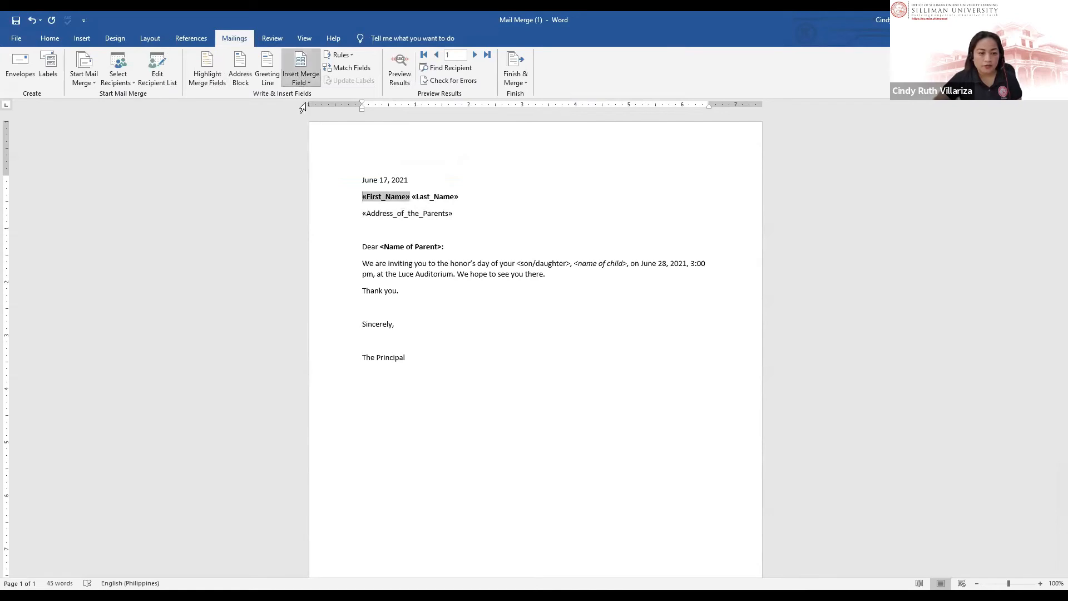
pyautogui.click(306, 102)
# Step: Make the greeting read Dear «Title». «Last_Name» using merge fields
pyautogui.click(456, 205)
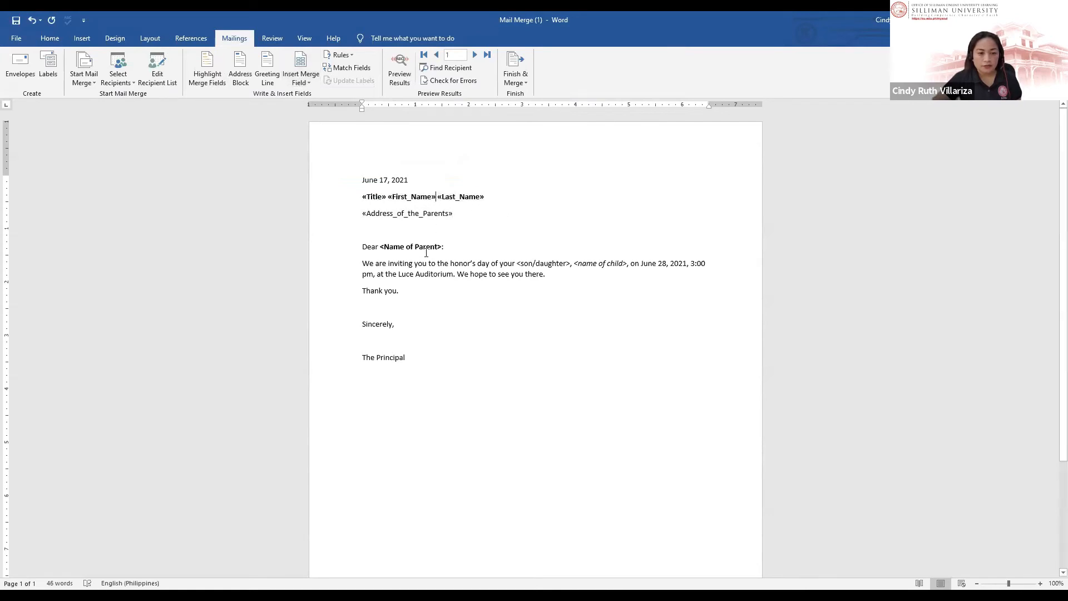
pyautogui.moveTo(444, 246); pyautogui.dragTo(379, 243)
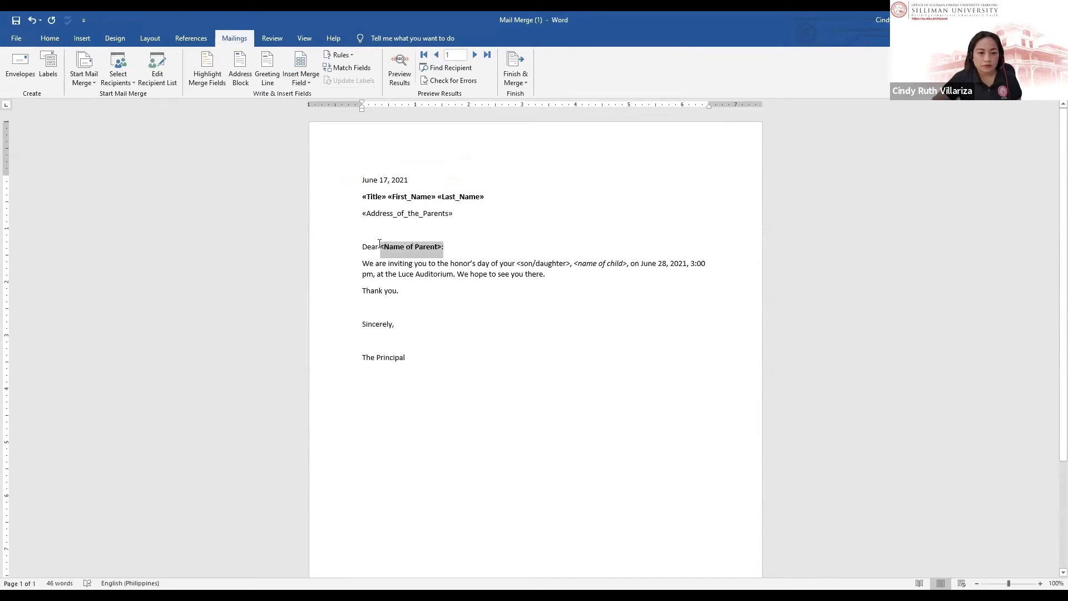
pyautogui.click(304, 95)
pyautogui.write('.')
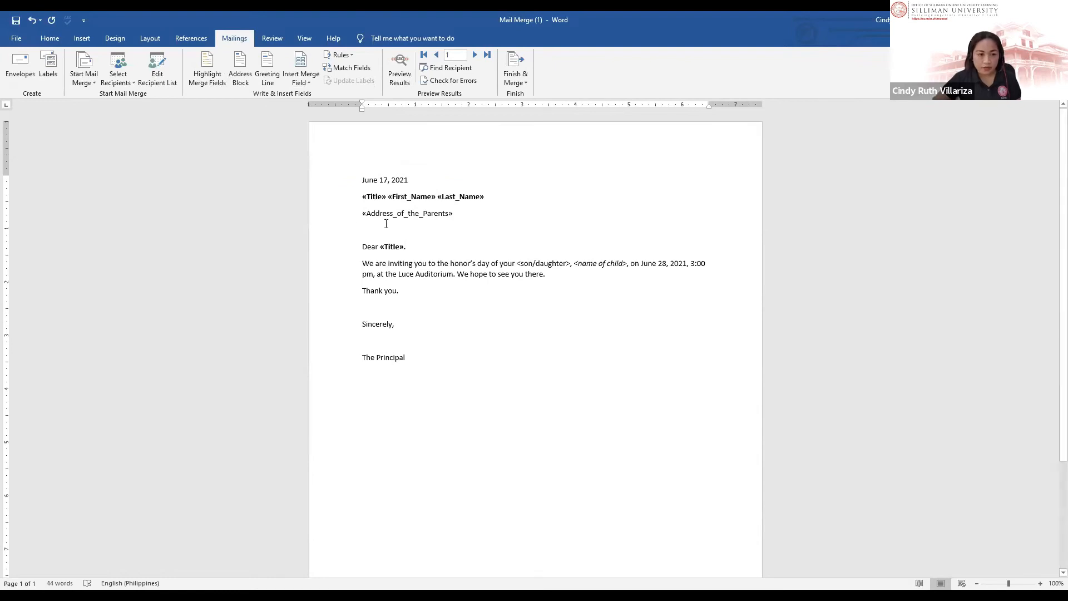
pyautogui.click(502, 199)
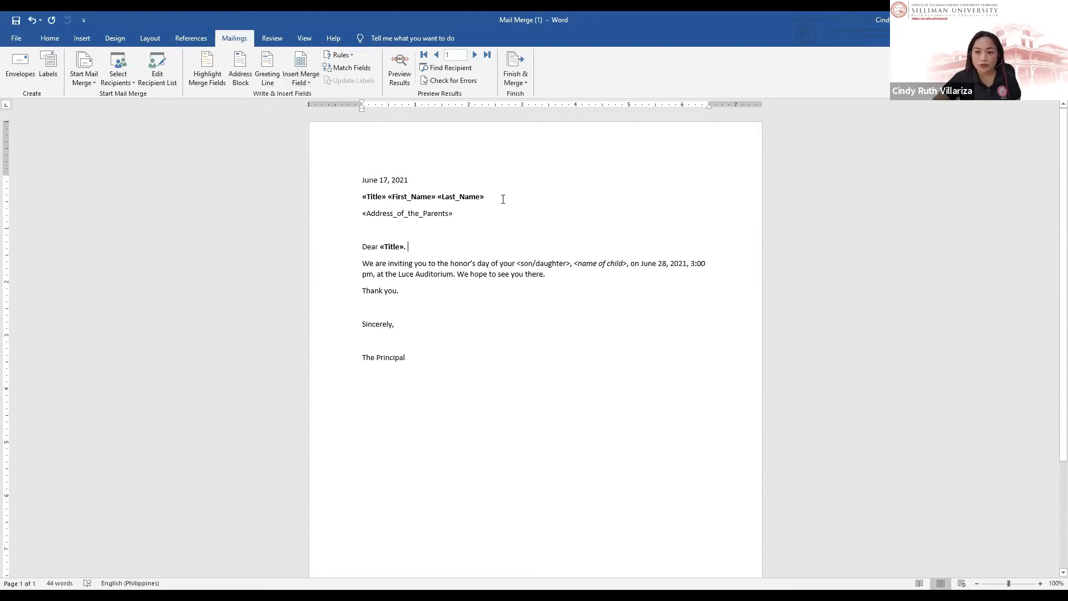
pyautogui.click(300, 86)
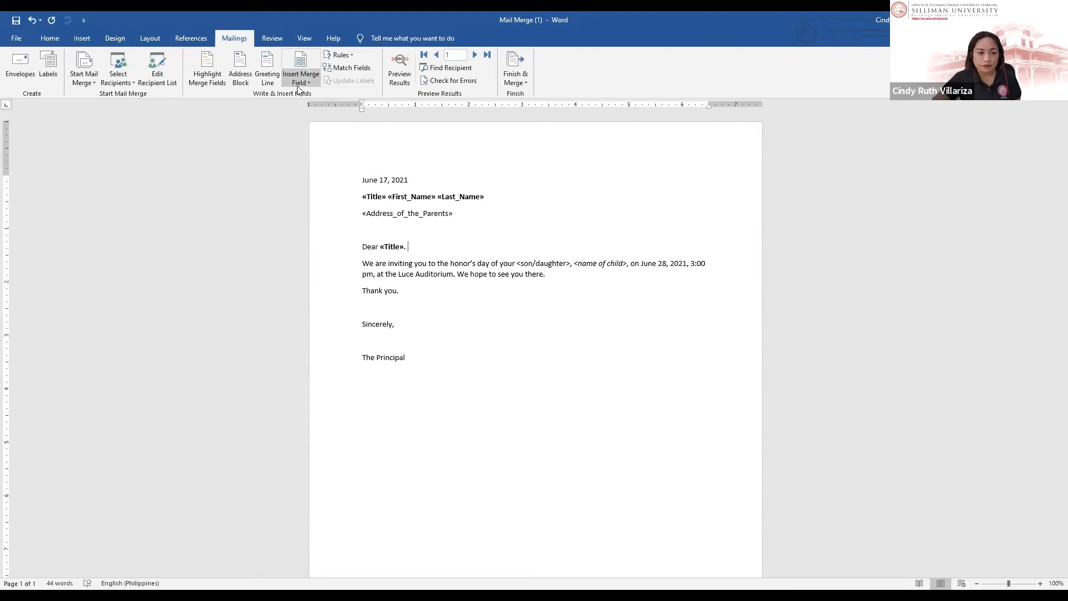
pyautogui.click(415, 247)
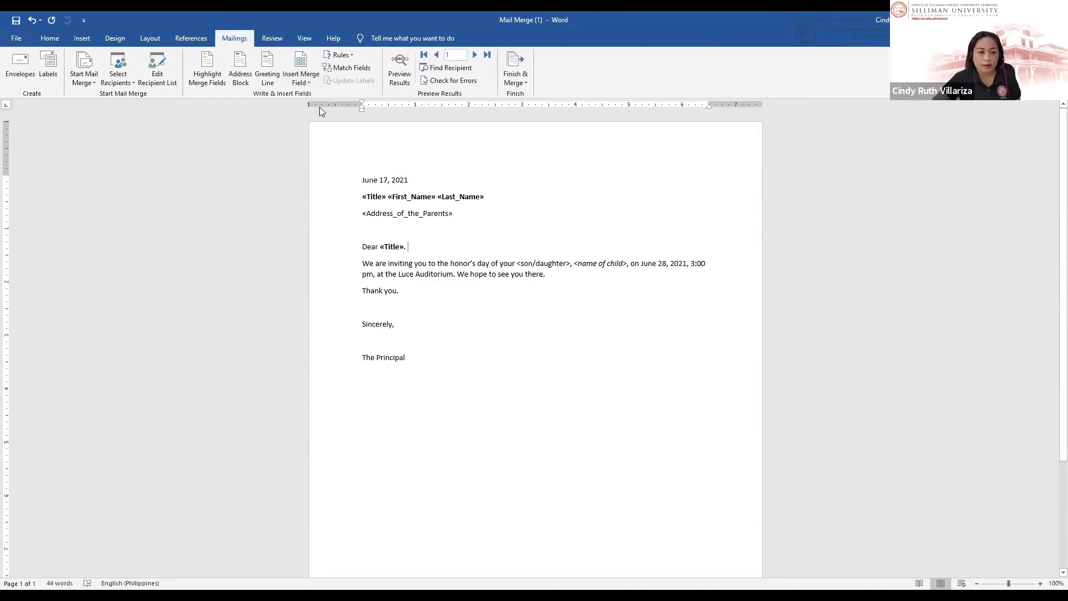
pyautogui.click(306, 84)
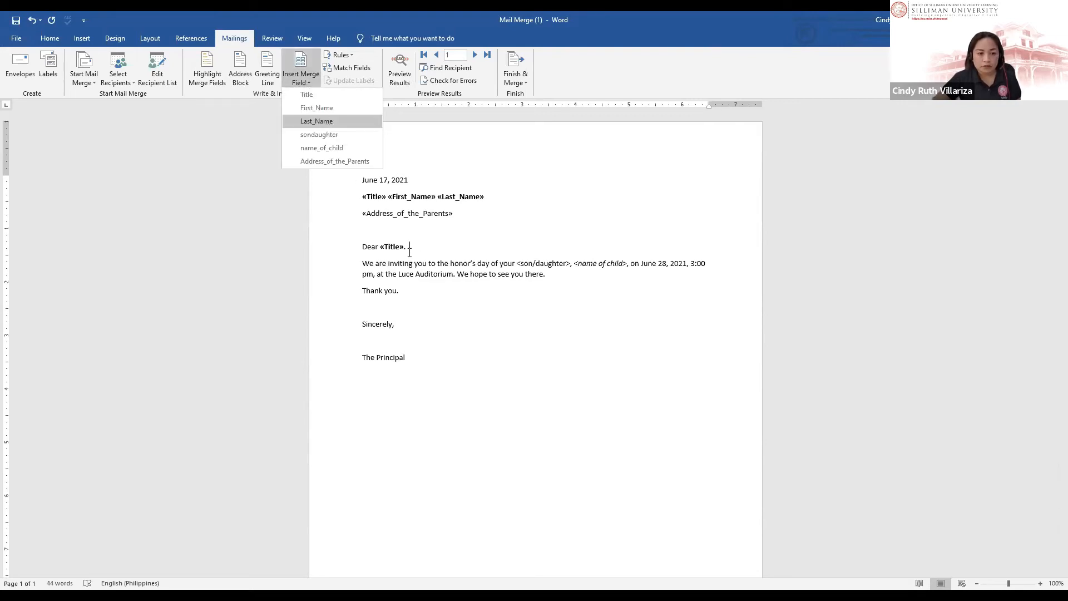
pyautogui.click(325, 121)
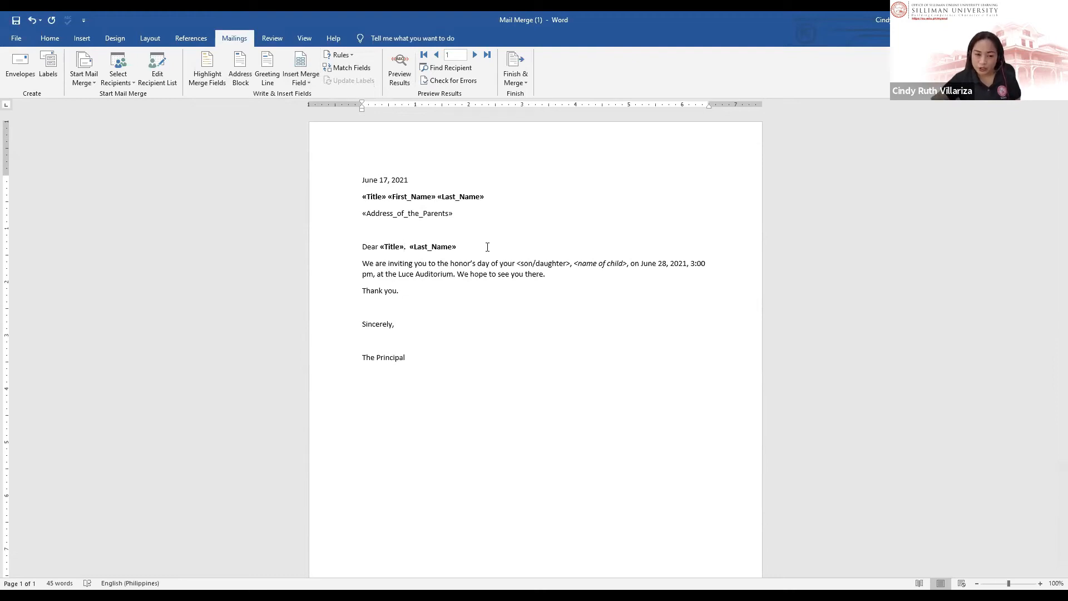
pyautogui.press('Delete')
pyautogui.press('Delete')
# Step: Replace the son/daughter and name of child placeholders with «sondaughter» and «name_of_child» fields
pyautogui.moveTo(573, 263); pyautogui.dragTo(517, 264)
pyautogui.click(303, 82)
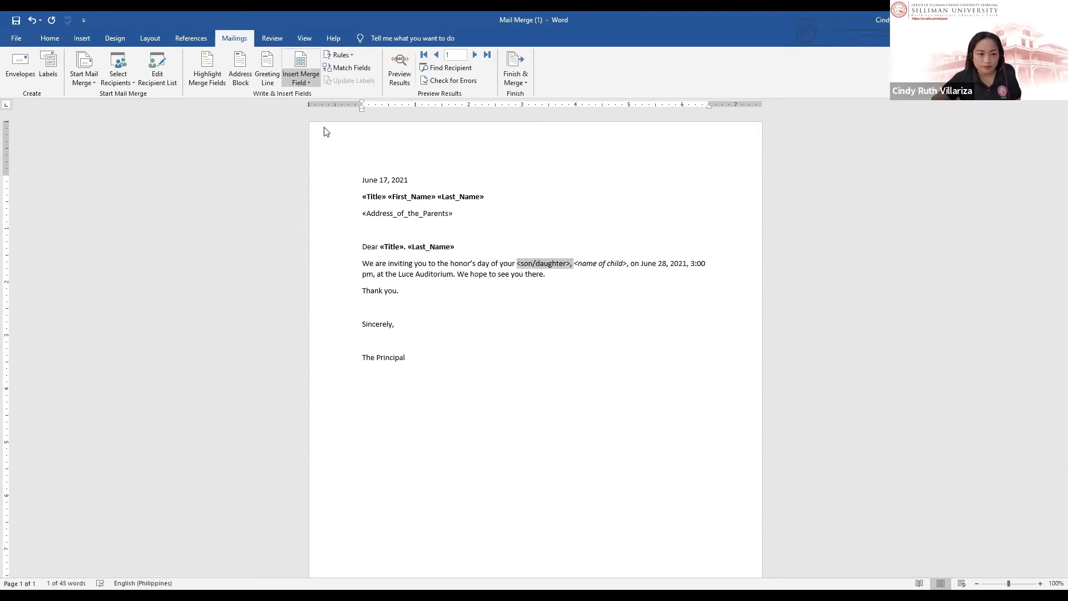
pyautogui.click(325, 125)
pyautogui.click(612, 267)
pyautogui.moveTo(570, 261); pyautogui.dragTo(618, 263)
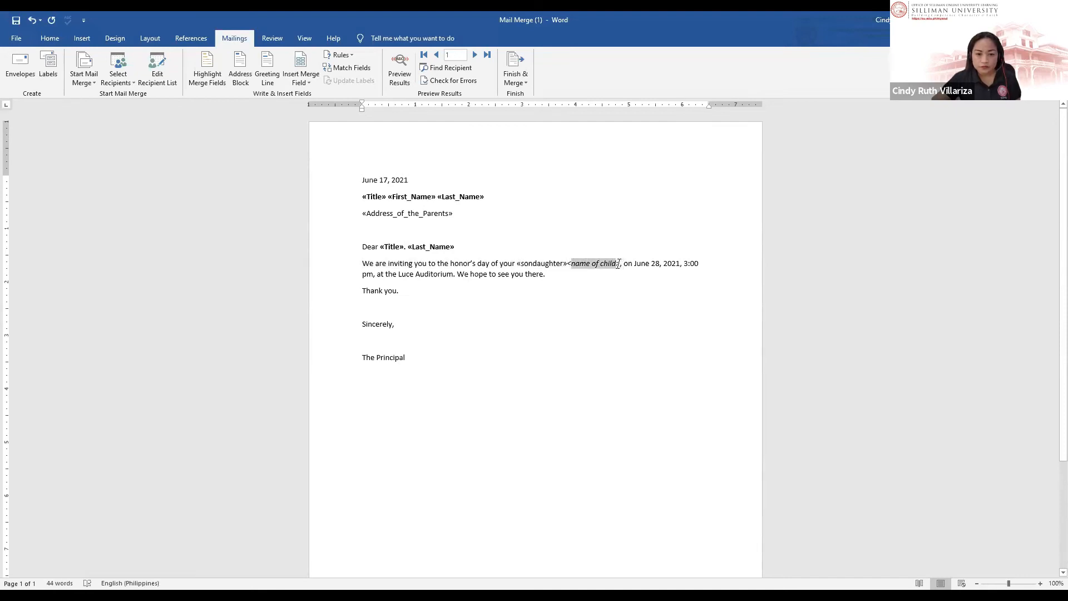
pyautogui.press('BackSpace')
pyautogui.press('BackSpace')
pyautogui.press('Delete')
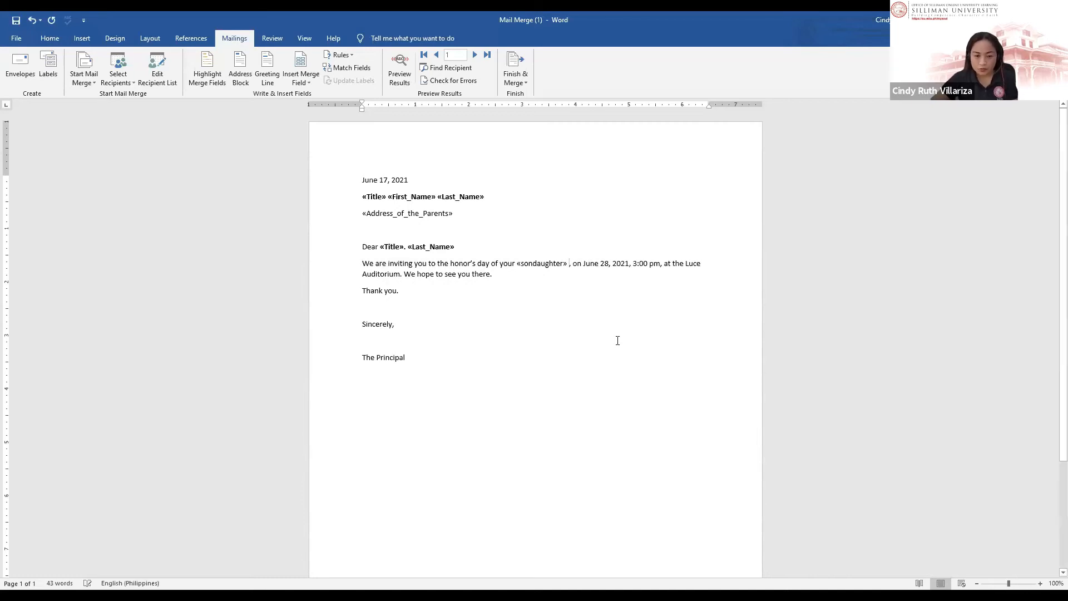
pyautogui.click(303, 82)
pyautogui.click(311, 157)
pyautogui.click(607, 263)
pyautogui.click(479, 284)
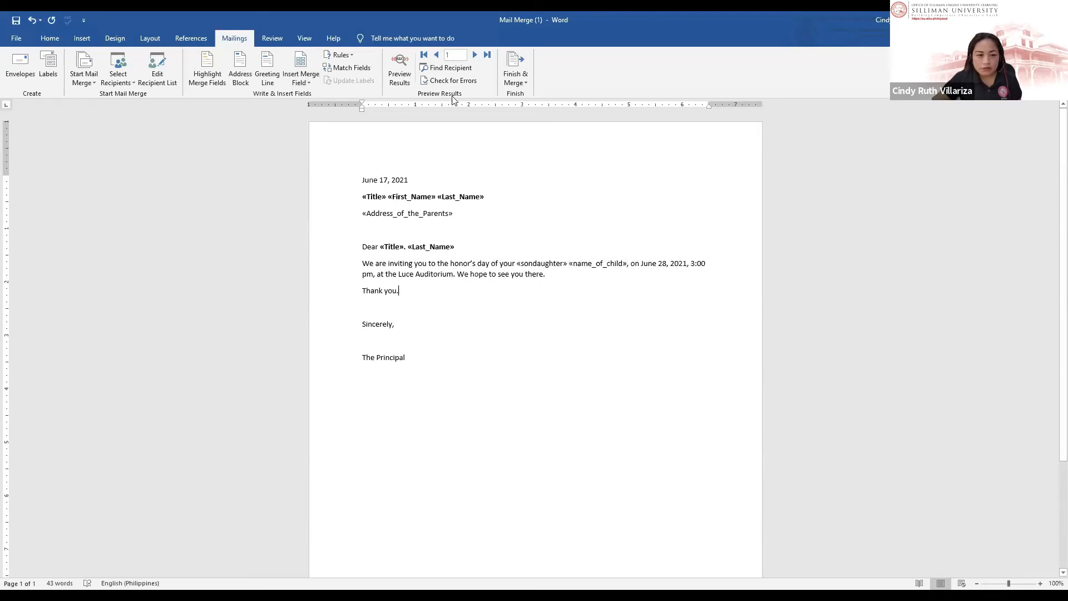
# Step: Preview the first recipient's letter and remove the doubled period after Dr. in the greeting
pyautogui.click(396, 66)
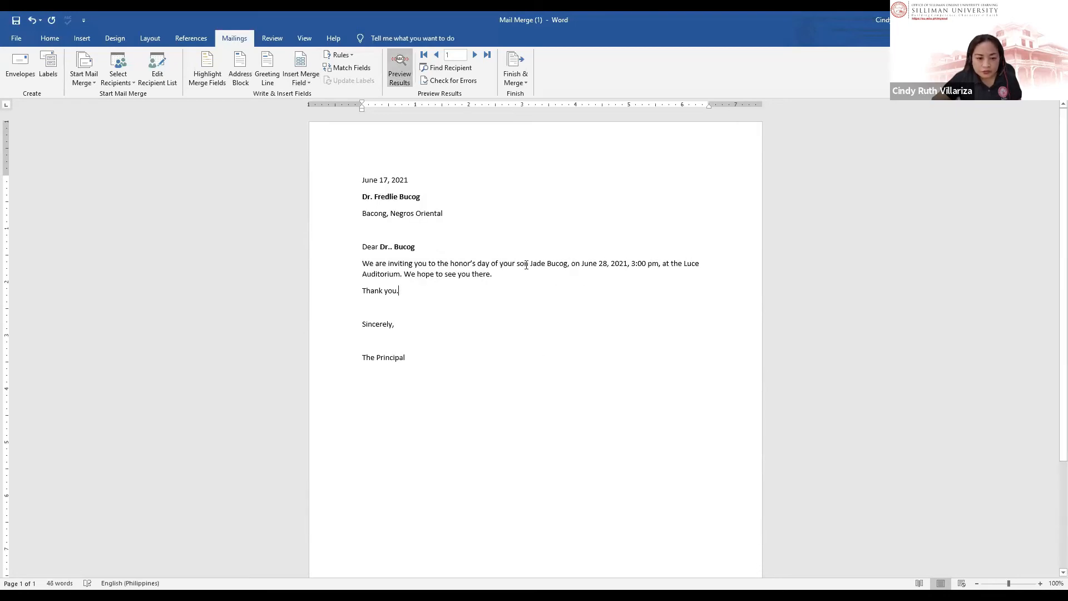
pyautogui.click(543, 263)
pyautogui.click(404, 213)
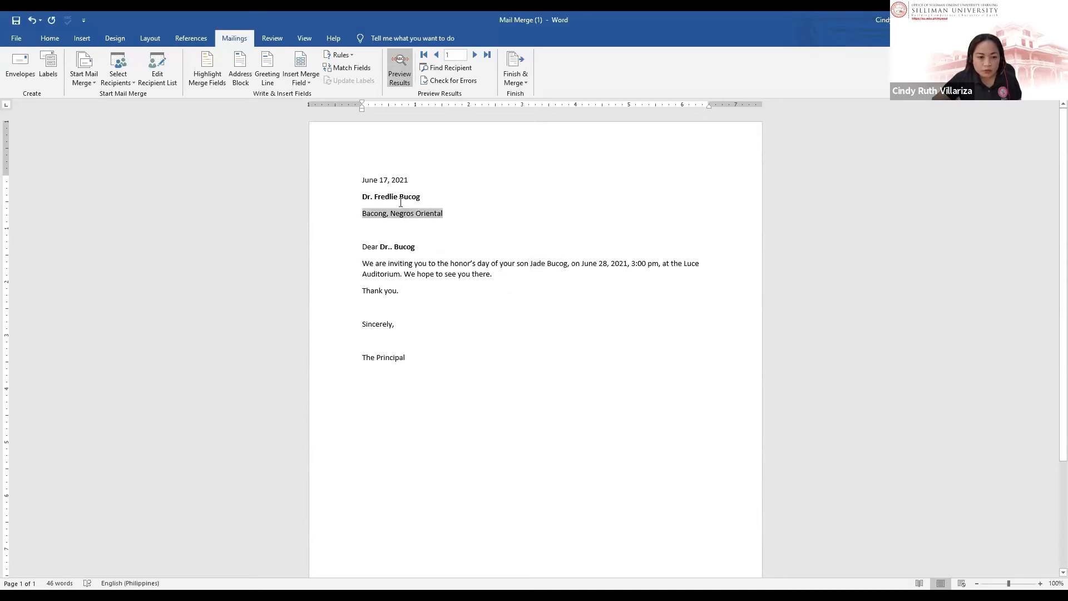
pyautogui.click(391, 246)
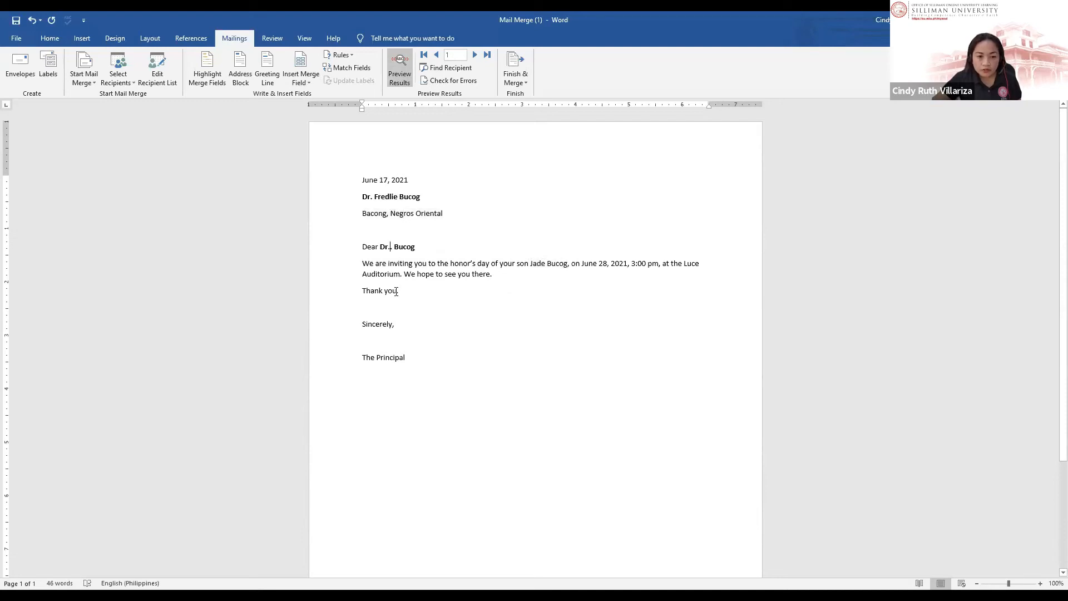
pyautogui.press('BackSpace')
pyautogui.click(456, 242)
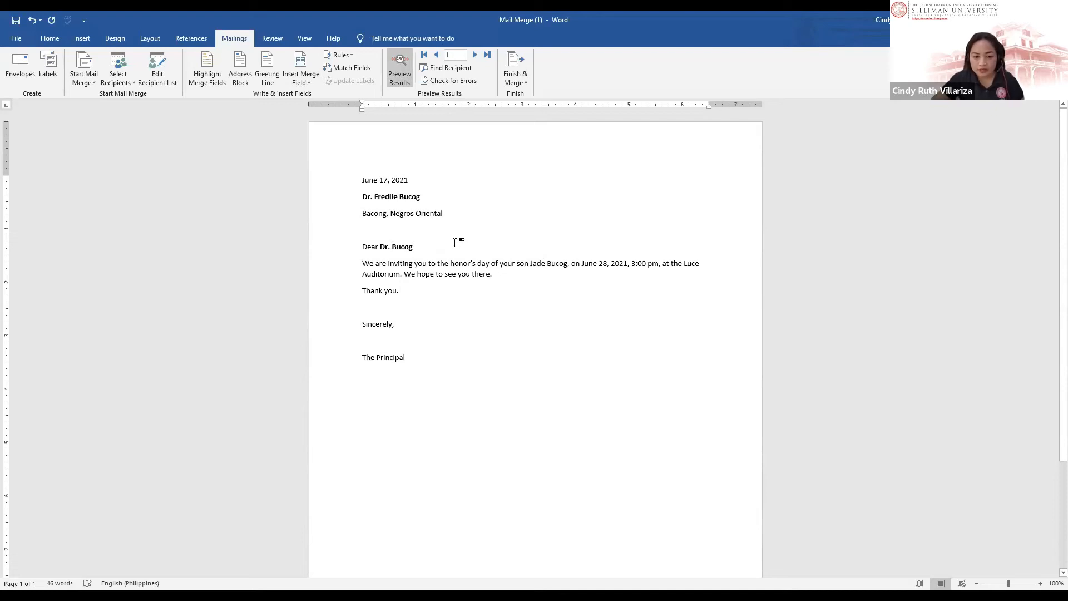
pyautogui.click(457, 234)
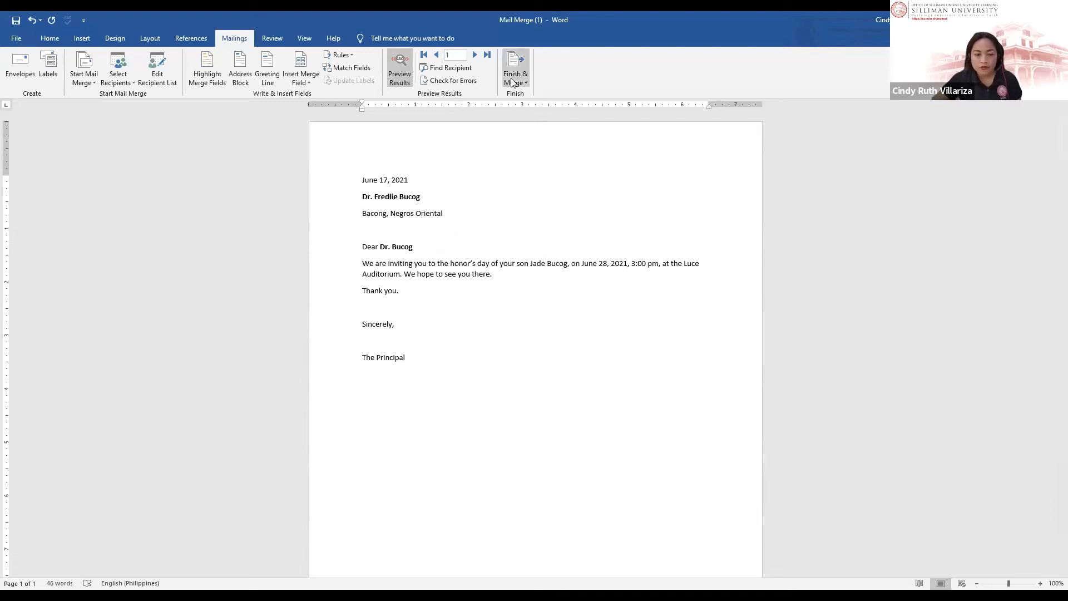
# Step: Merge to individual documents for records From 1 To 1
pyautogui.click(511, 79)
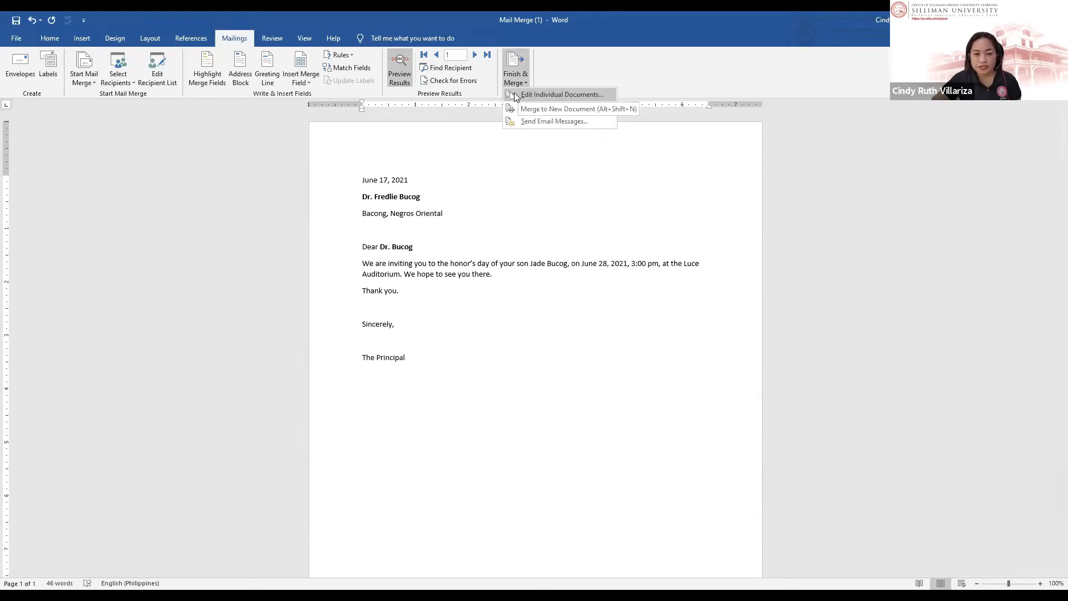
pyautogui.click(514, 94)
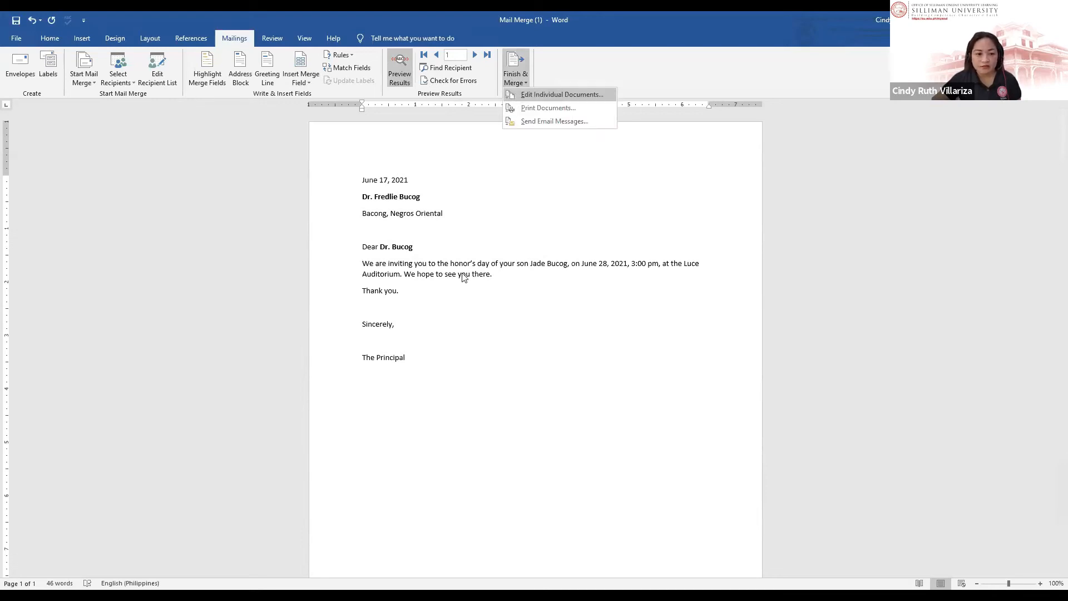
pyautogui.click(431, 231)
pyautogui.write('1')
pyautogui.click(481, 231)
pyautogui.write('1')
pyautogui.click(430, 252)
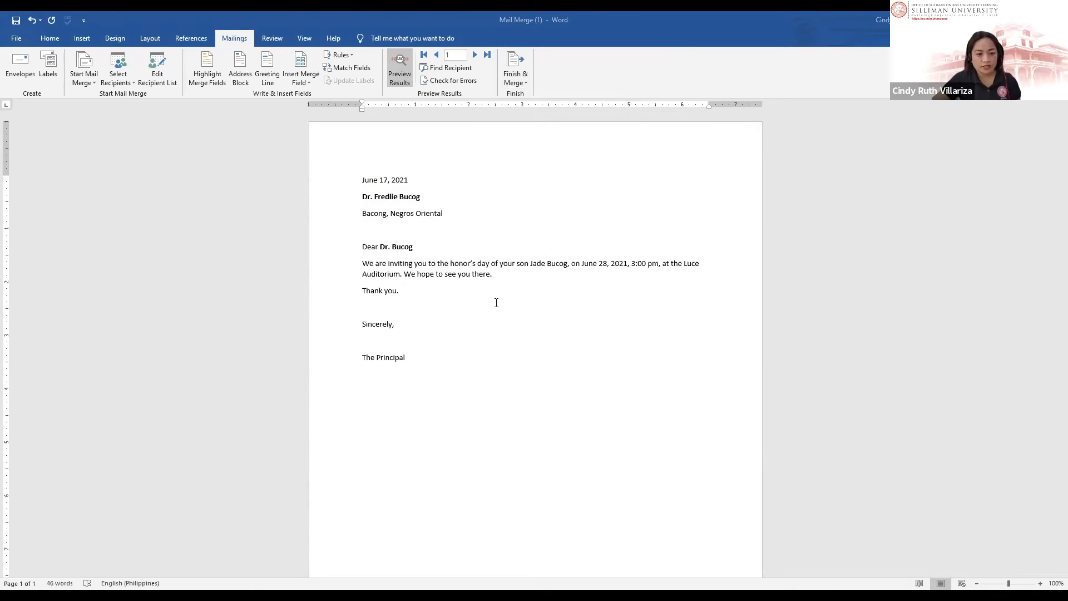
pyautogui.press('F12')
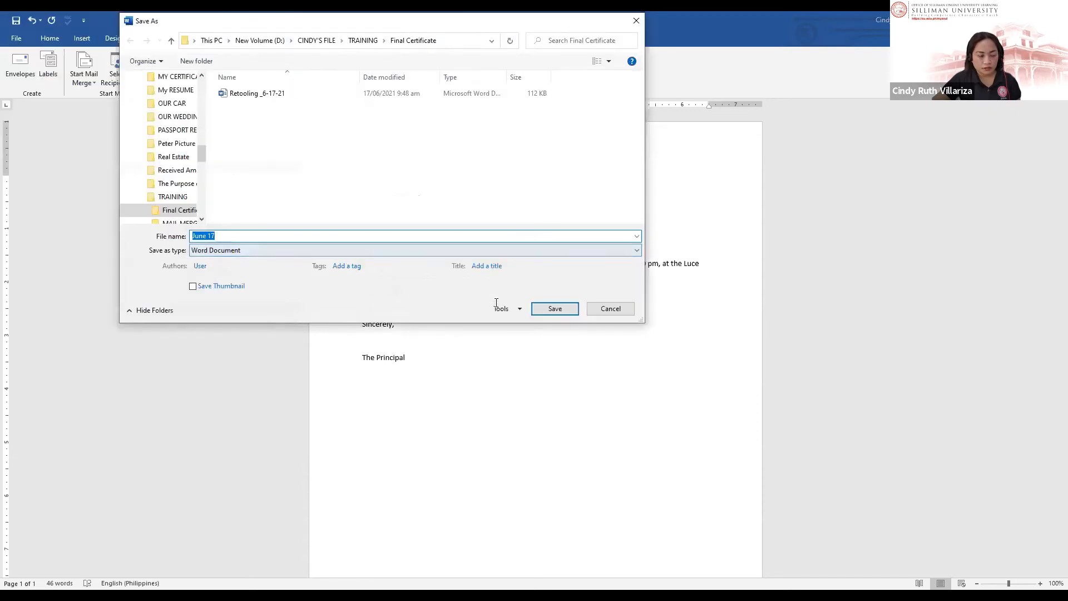
pyautogui.write('Ar')
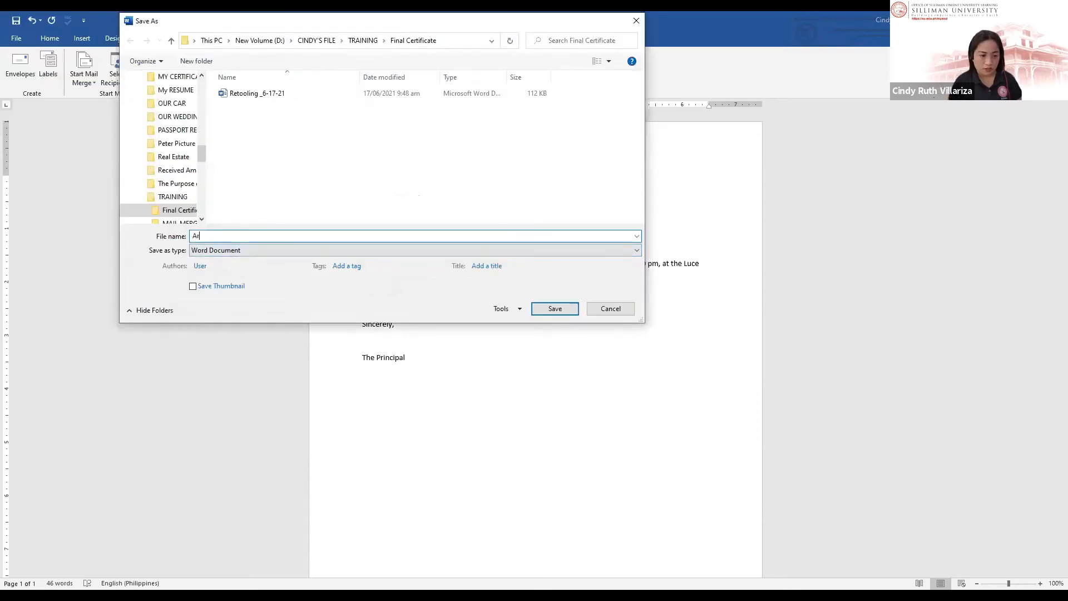
pyautogui.write('celo_daughet')
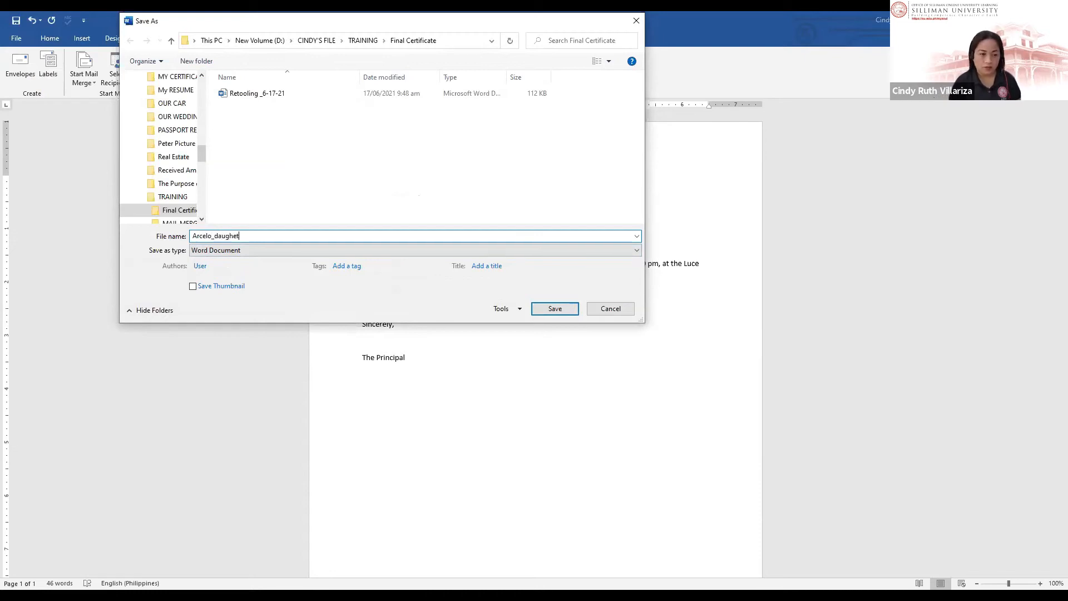
pyautogui.click(414, 250)
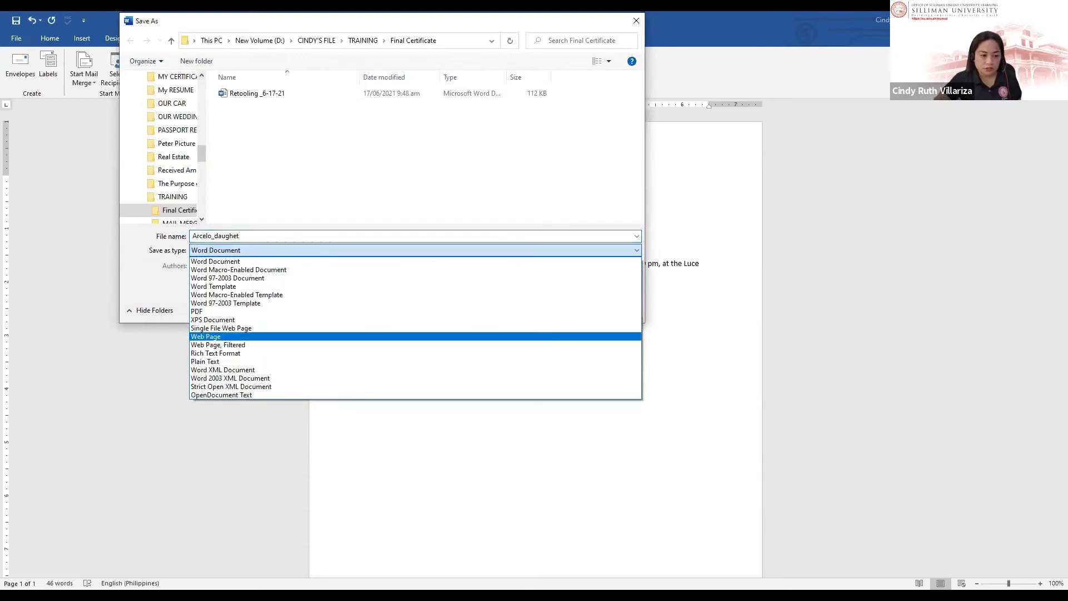
pyautogui.press('Return')
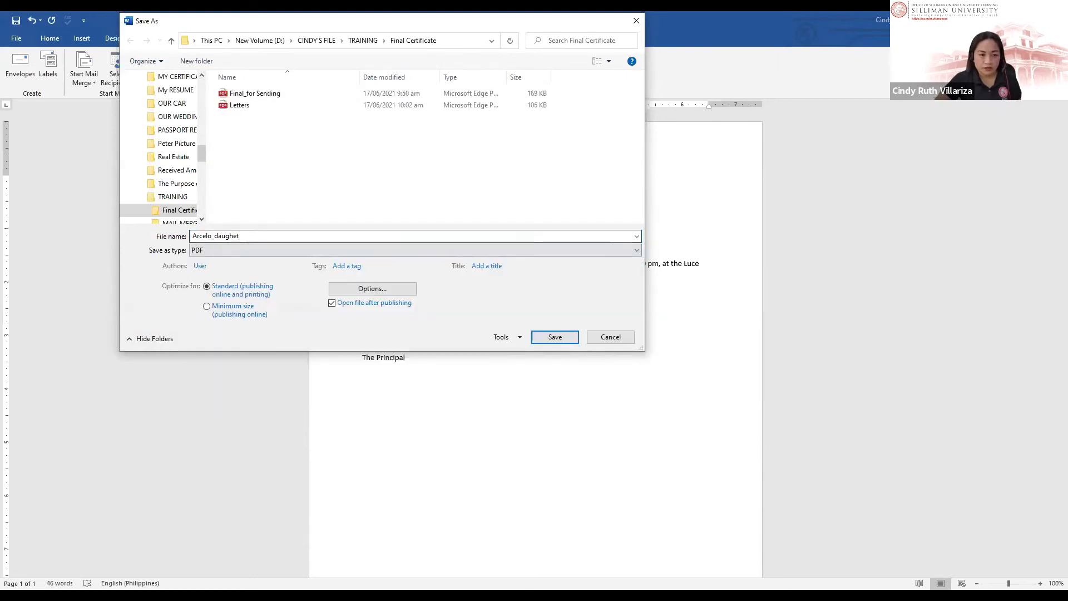
pyautogui.hotkey('shift', 'Tab')
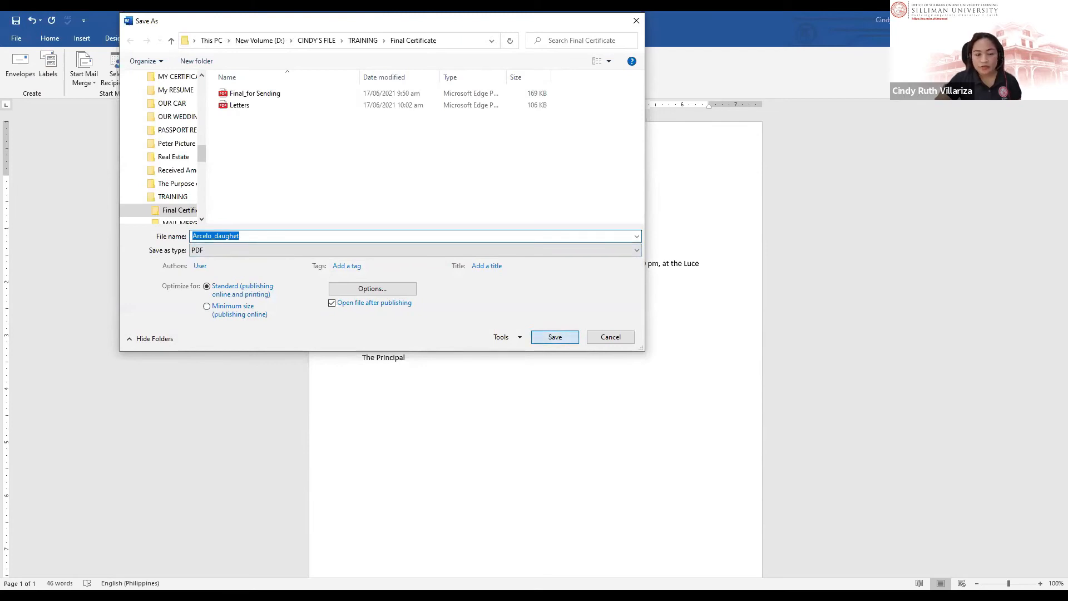
pyautogui.press('Return')
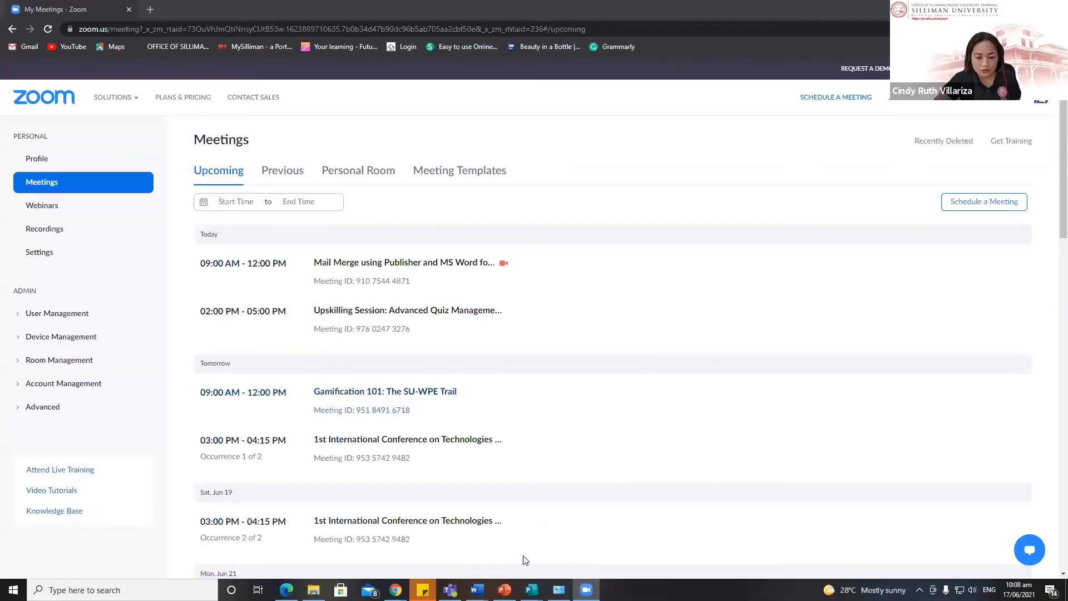
# Step: Download the PEN 1.xlsx attachment from the Gmail message and open it in Excel
pyautogui.moveTo(395, 590)
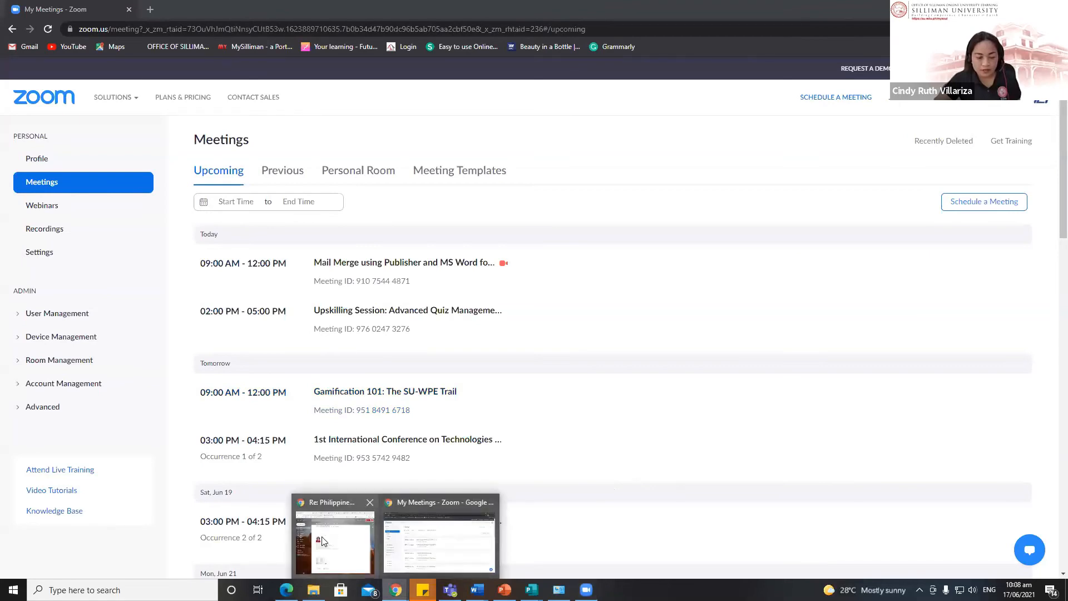
pyautogui.click(340, 539)
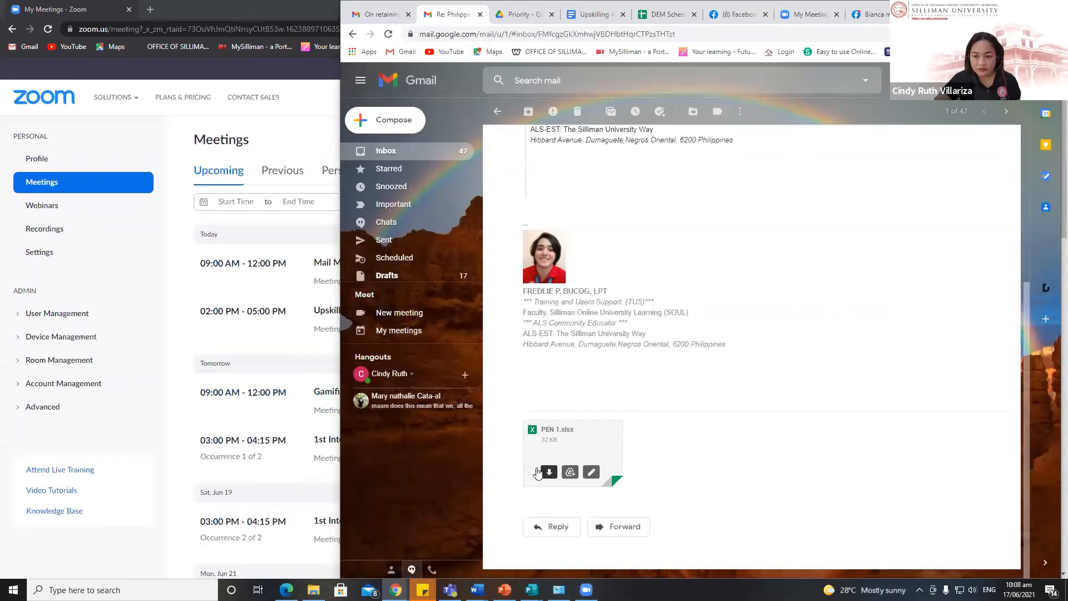
pyautogui.click(538, 471)
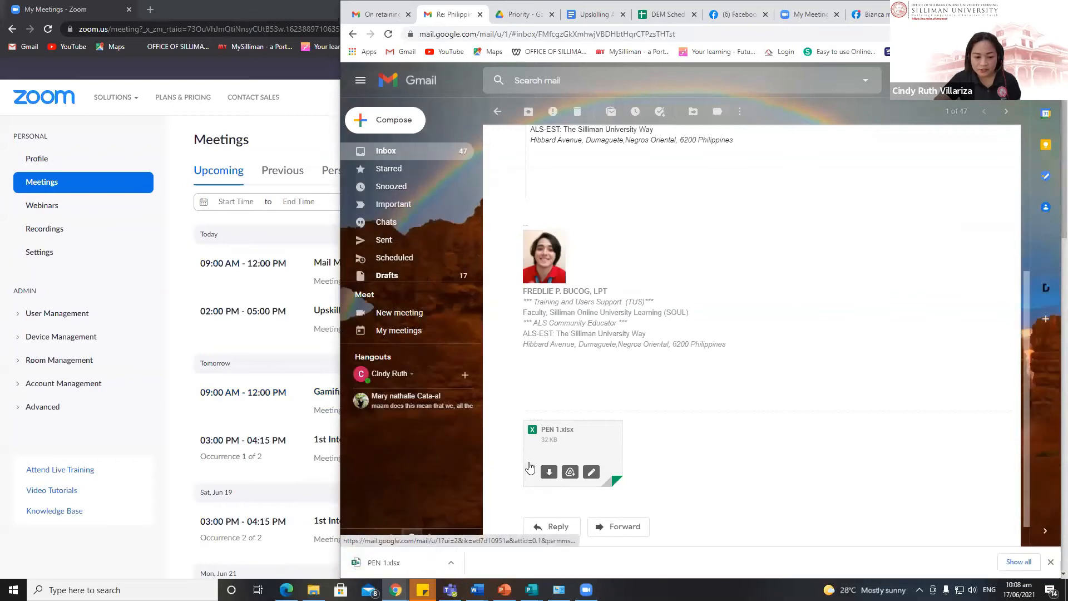
pyautogui.click(398, 564)
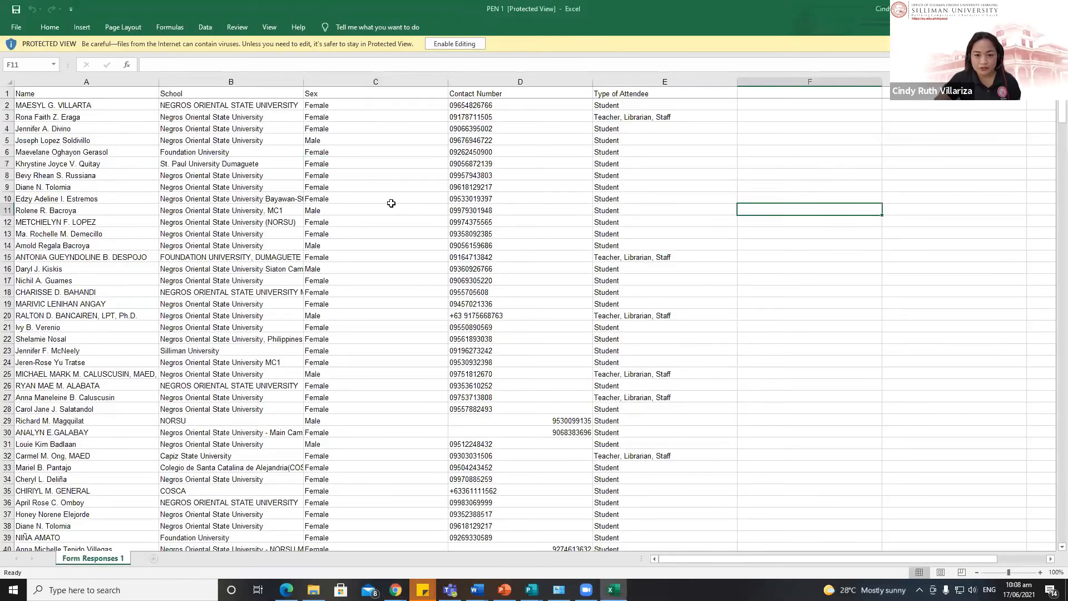
pyautogui.click(391, 203)
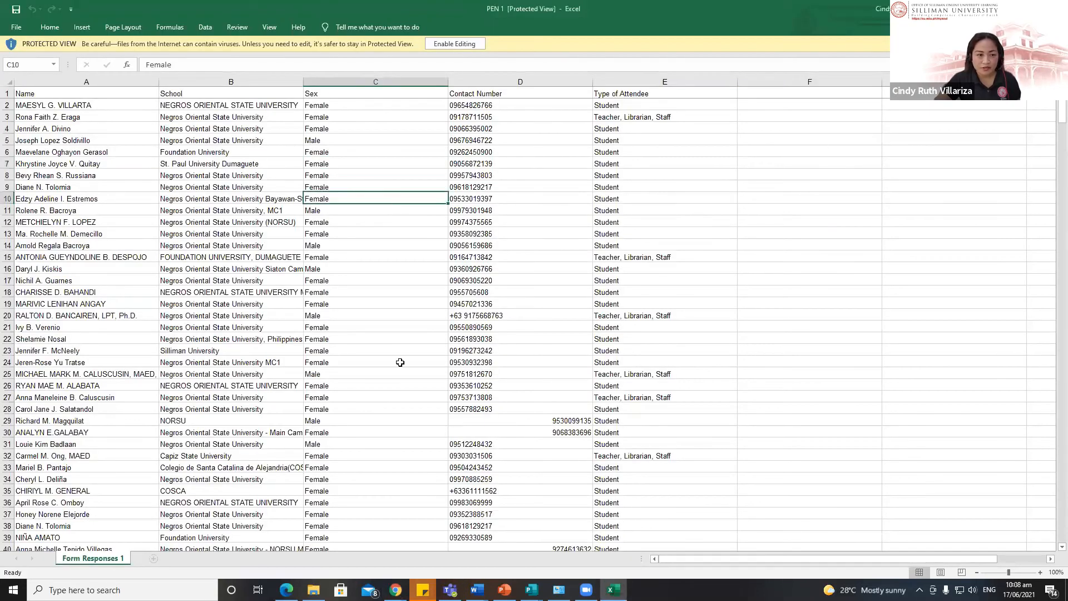
# Step: Enable editing on the PEN 1 workbook and inspect the attendee names and schools
pyautogui.click(454, 44)
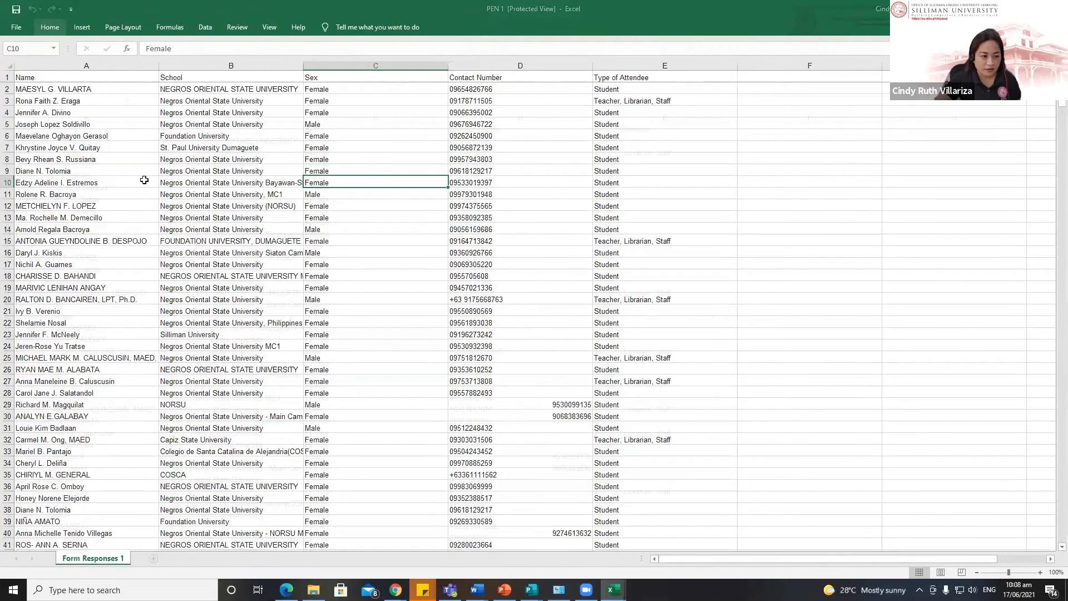
pyautogui.click(100, 159)
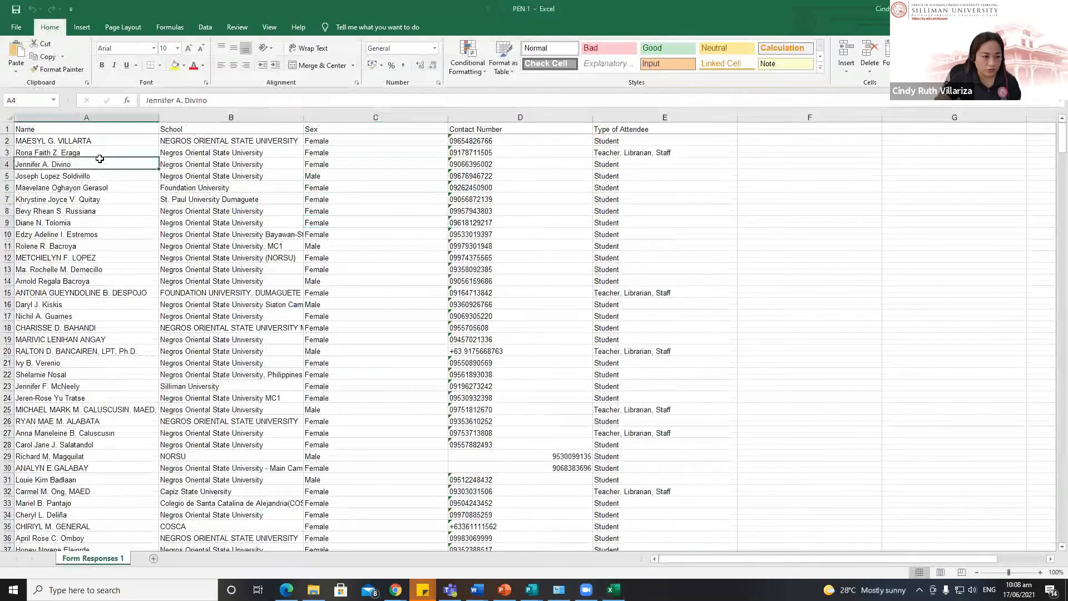
pyautogui.click(92, 142)
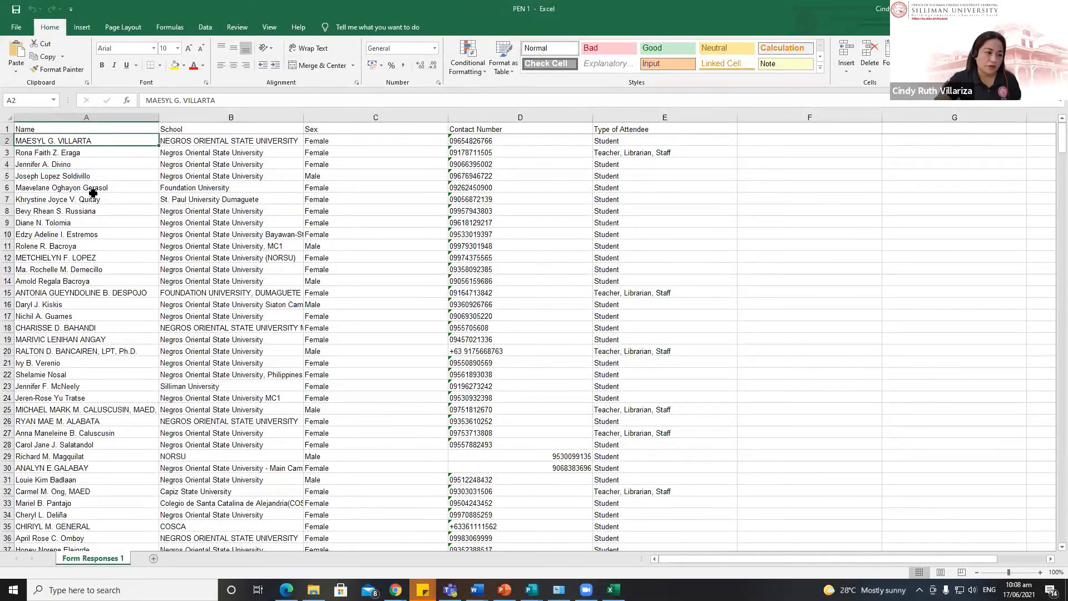
pyautogui.click(100, 188)
pyautogui.click(53, 142)
pyautogui.click(272, 143)
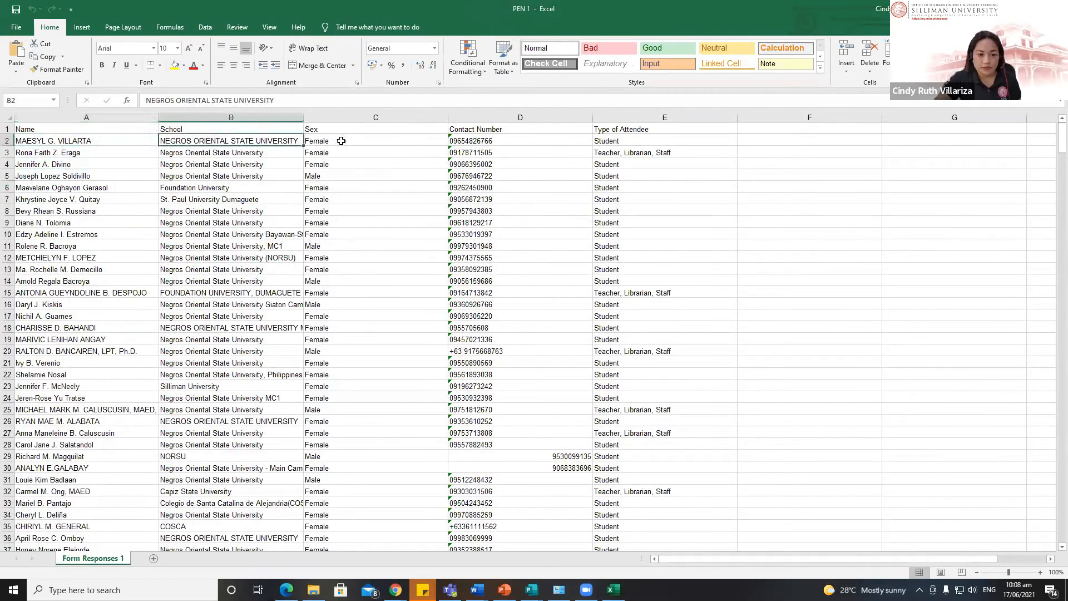
pyautogui.click(341, 141)
pyautogui.click(210, 175)
pyautogui.moveTo(200, 141); pyautogui.dragTo(77, 140)
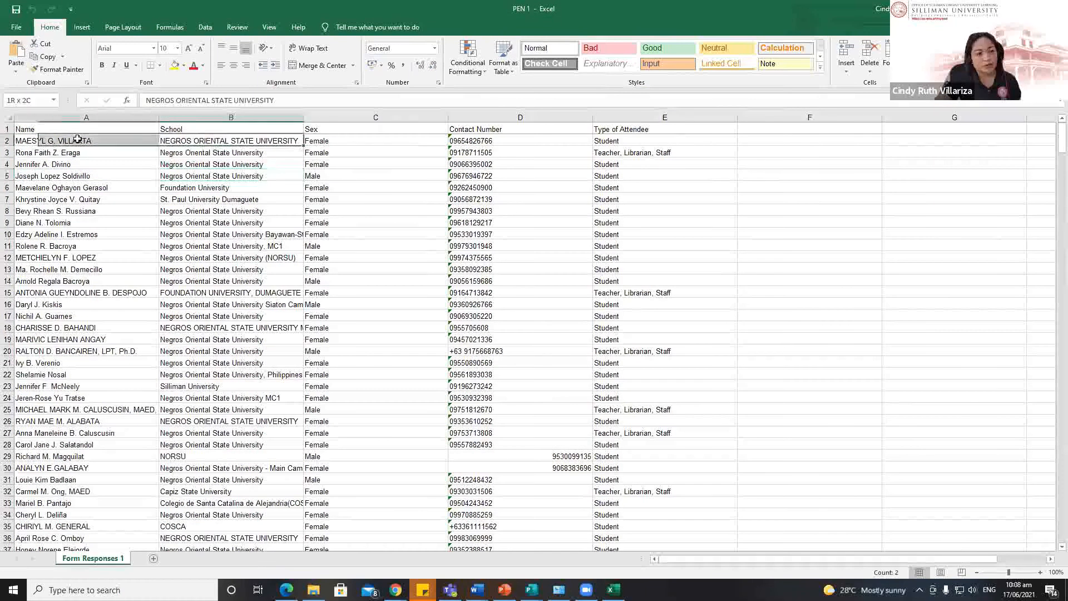
pyautogui.click(122, 212)
pyautogui.click(79, 141)
# Step: Resize and restore the Excel window, then check the data in columns C through E
pyautogui.moveTo(591, 28); pyautogui.dragTo(396, 28)
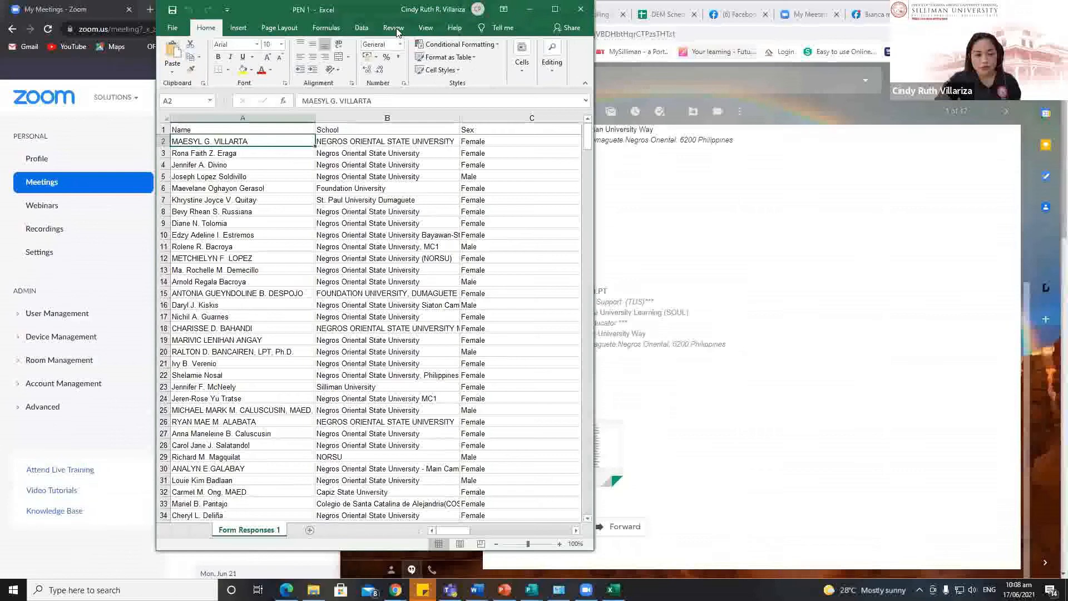
pyautogui.click(405, 201)
pyautogui.moveTo(373, 18); pyautogui.dragTo(332, 81)
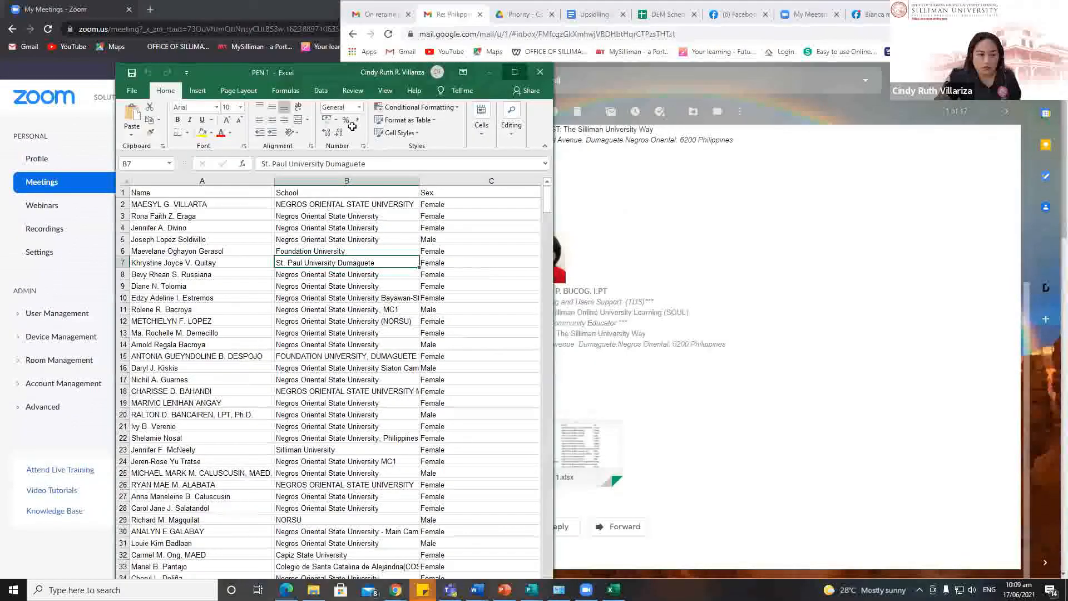
pyautogui.click(515, 73)
pyautogui.click(389, 211)
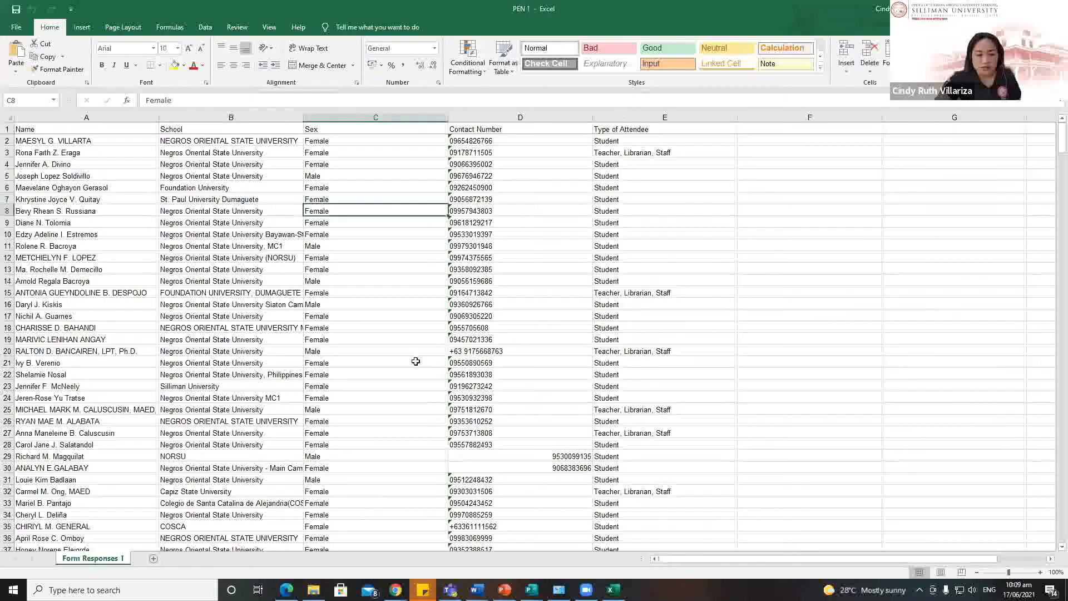
pyautogui.hotkey('ctrl', 'Up')
pyautogui.hotkey('ctrl', 'shift', 'Down')
pyautogui.hotkey('ctrl', 'shift', 'Right')
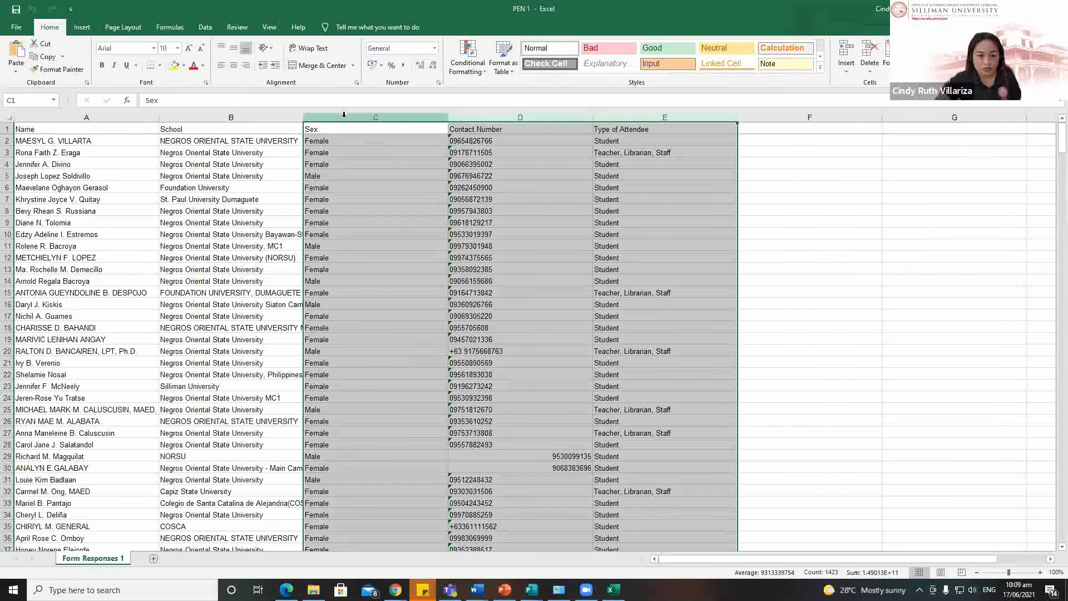
pyautogui.click(392, 248)
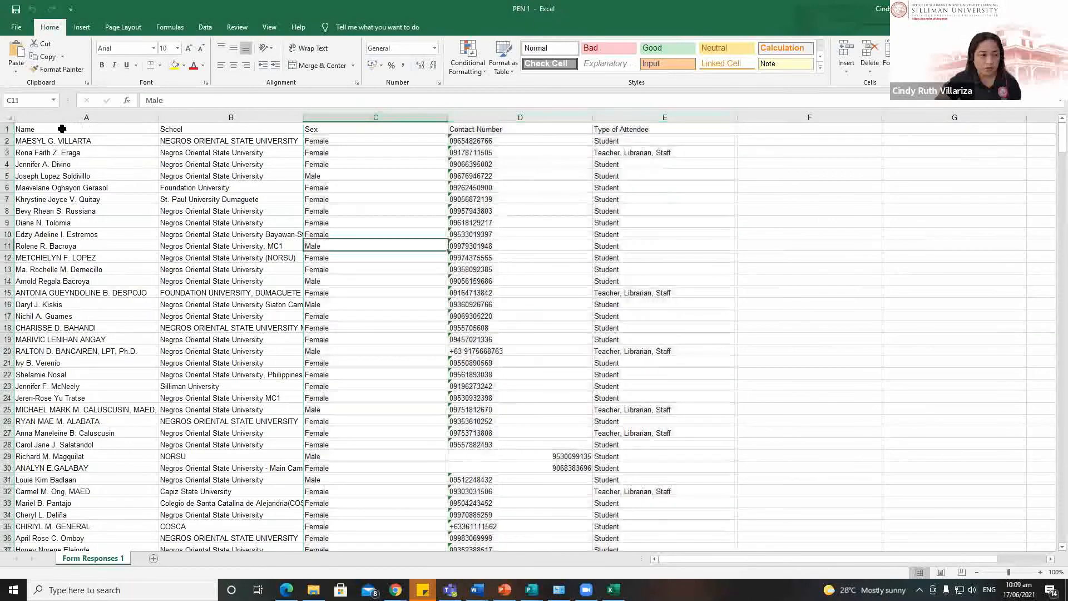
# Step: Bold the entire header row of the attendee sheet
pyautogui.click(75, 127)
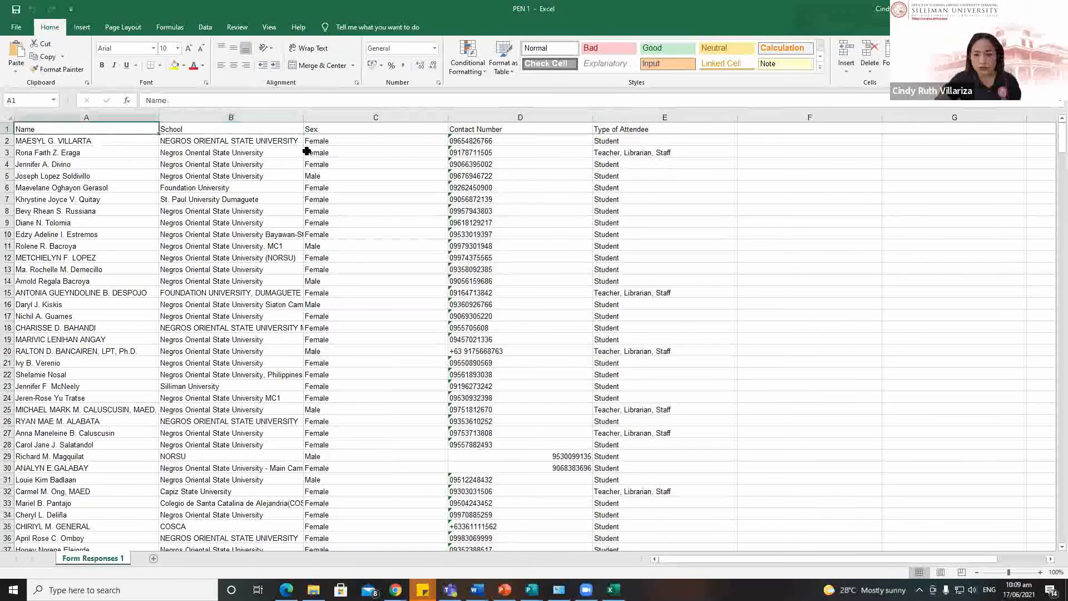
pyautogui.click(191, 176)
pyautogui.click(8, 127)
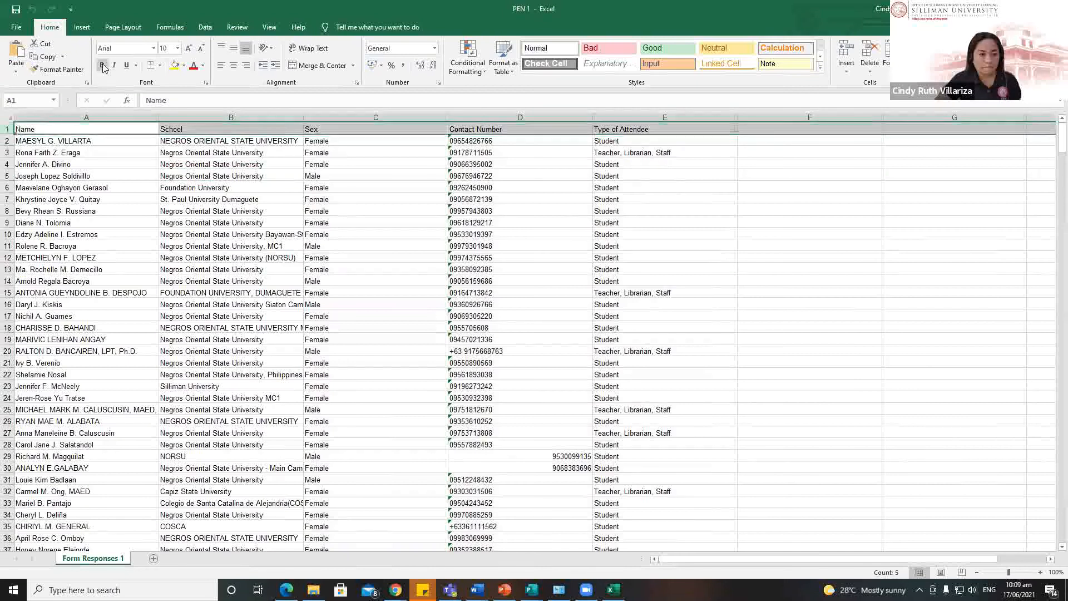
pyautogui.click(102, 66)
pyautogui.click(233, 315)
pyautogui.click(127, 211)
pyautogui.click(841, 20)
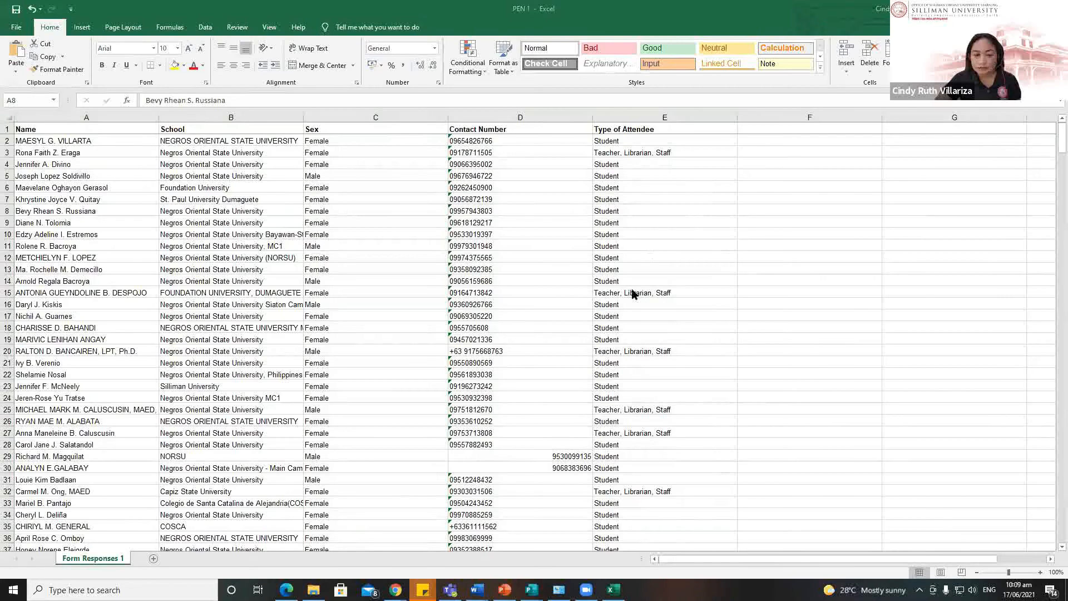
pyautogui.moveTo(504, 589)
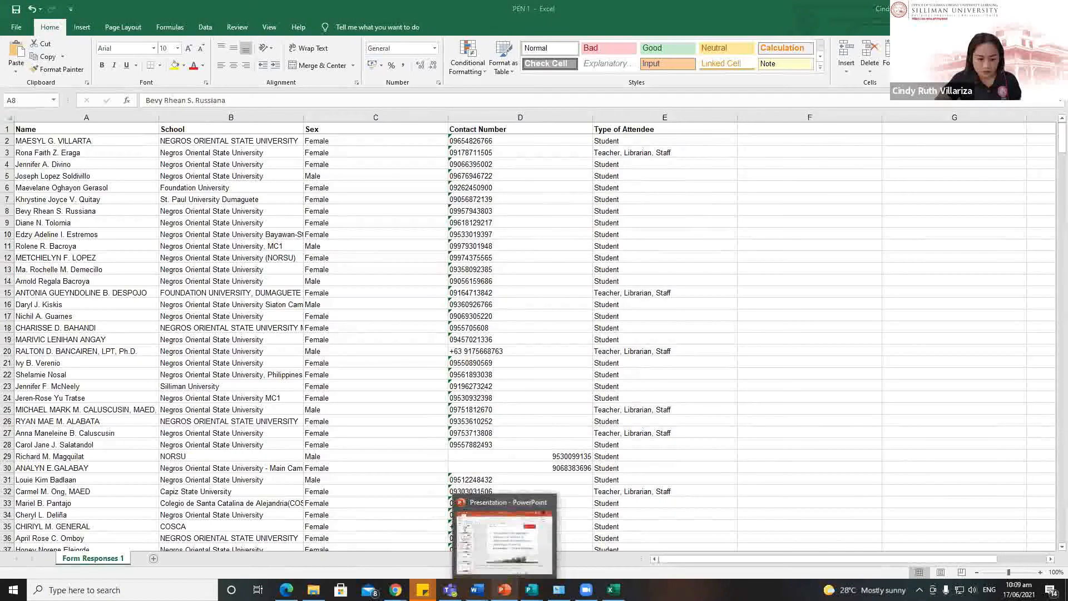
# Step: Minimize the merged Publisher certificate, check the name line in the Word certificate, then return to Excel
pyautogui.click(532, 535)
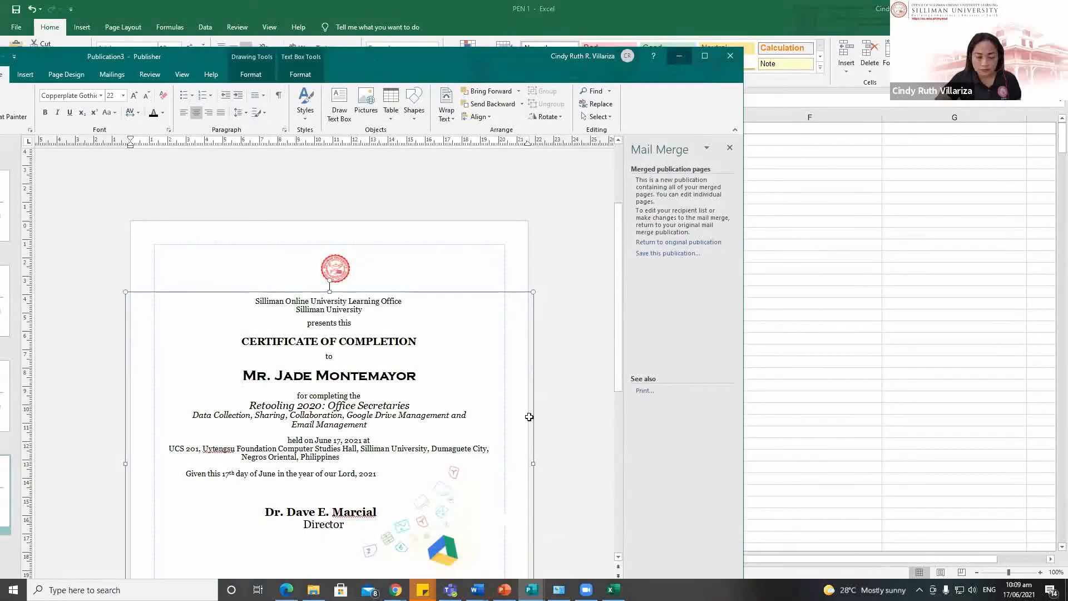
pyautogui.click(679, 56)
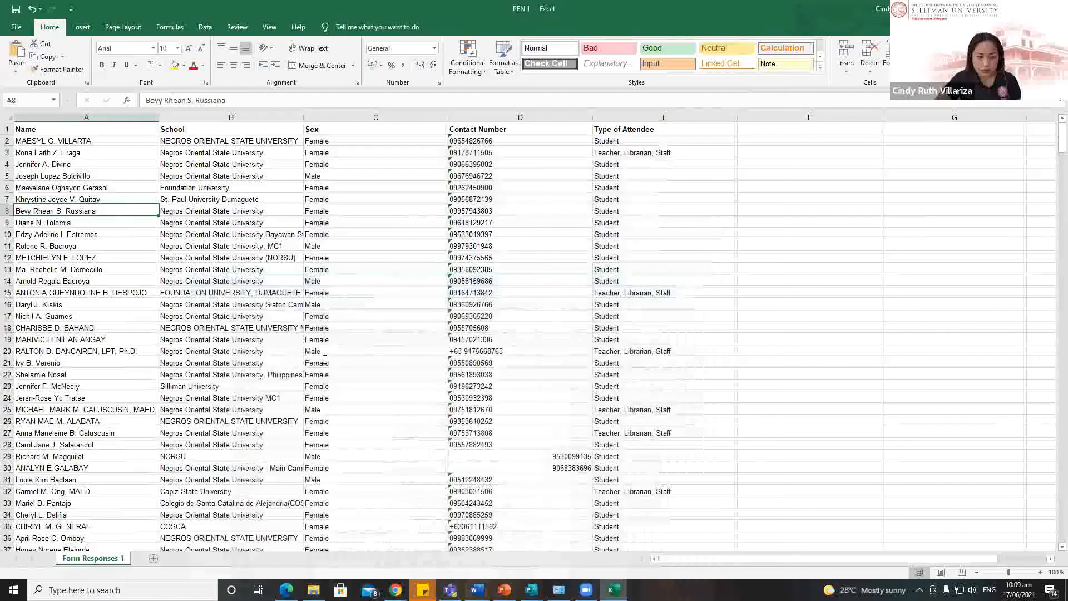
pyautogui.click(477, 590)
pyautogui.click(417, 542)
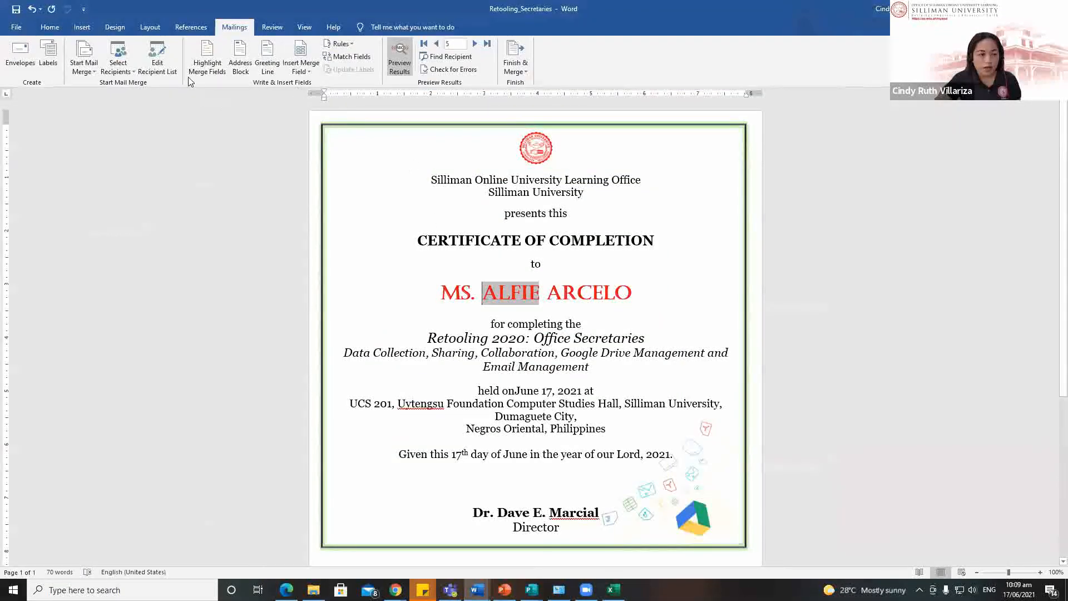
pyautogui.click(303, 281)
pyautogui.click(313, 589)
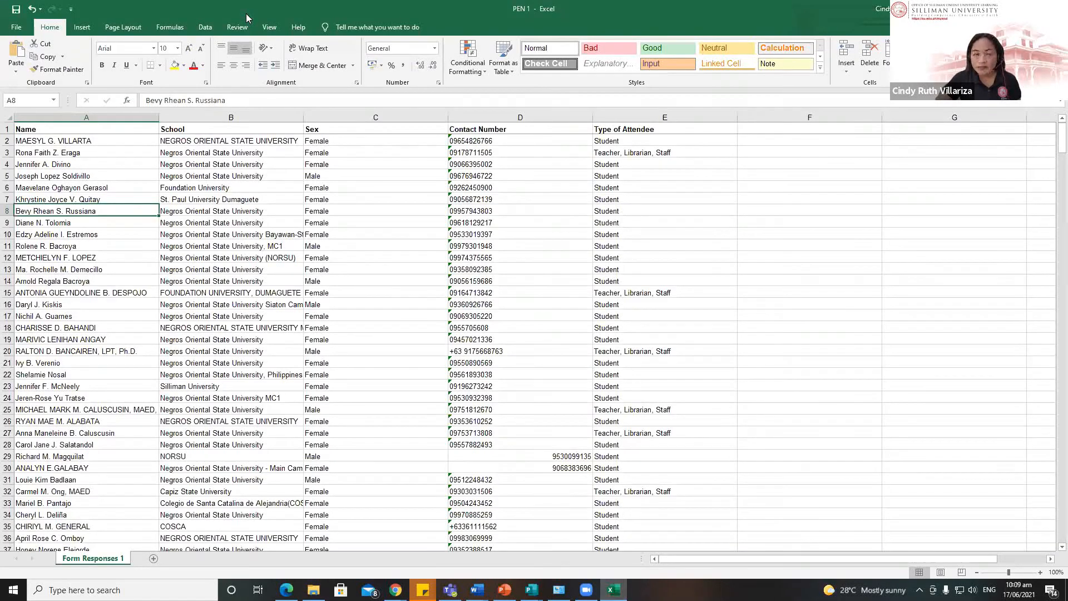
# Step: Reposition the PEN 1 workbook window, briefly viewing its start page
pyautogui.doubleClick(246, 13)
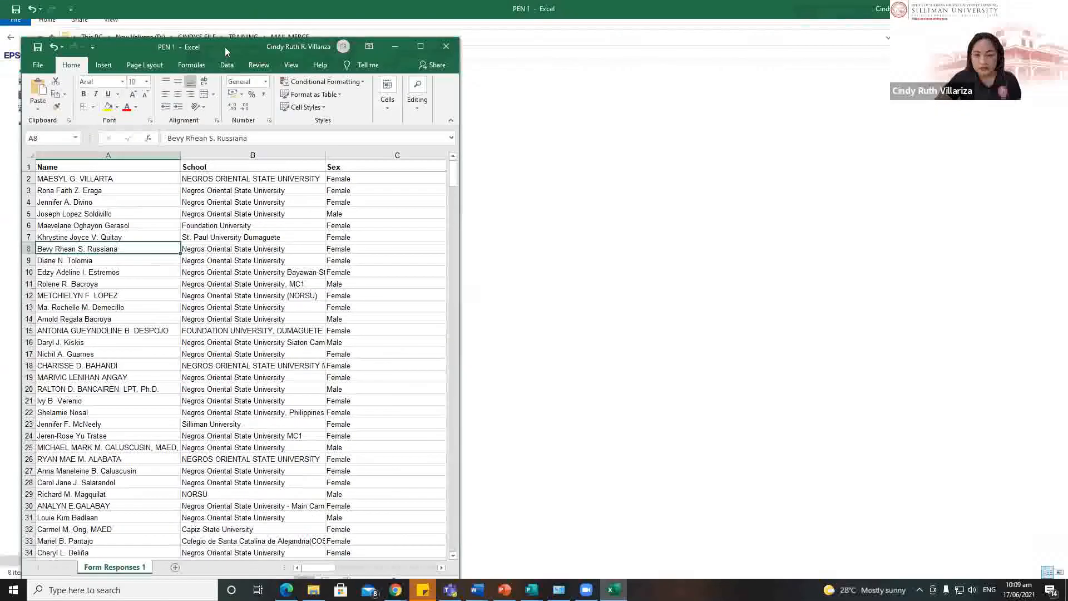
pyautogui.moveTo(143, 34); pyautogui.dragTo(253, 9)
pyautogui.click(151, 29)
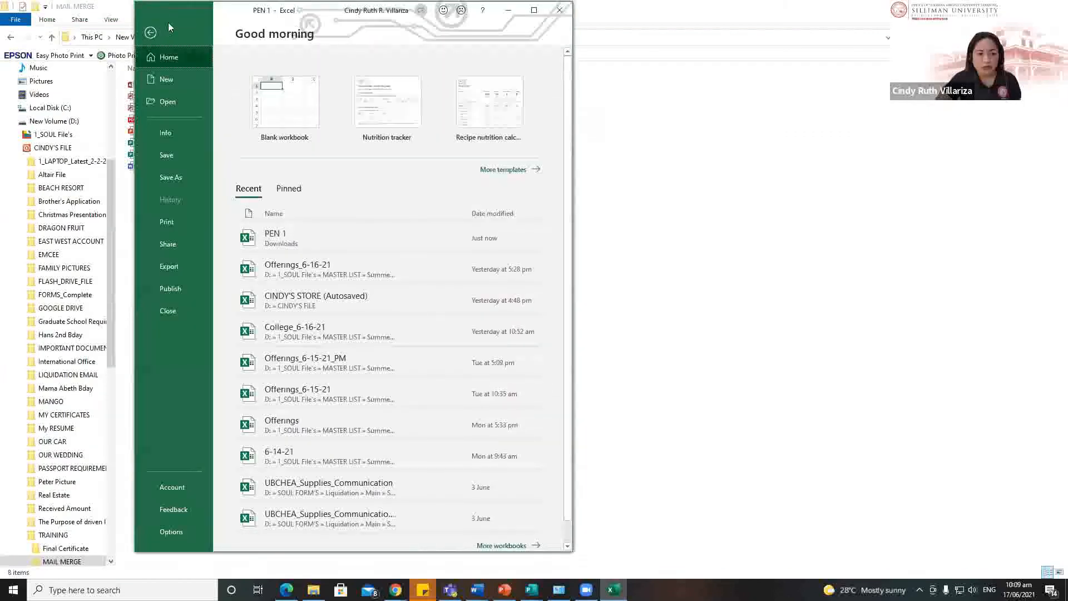
pyautogui.press('Escape')
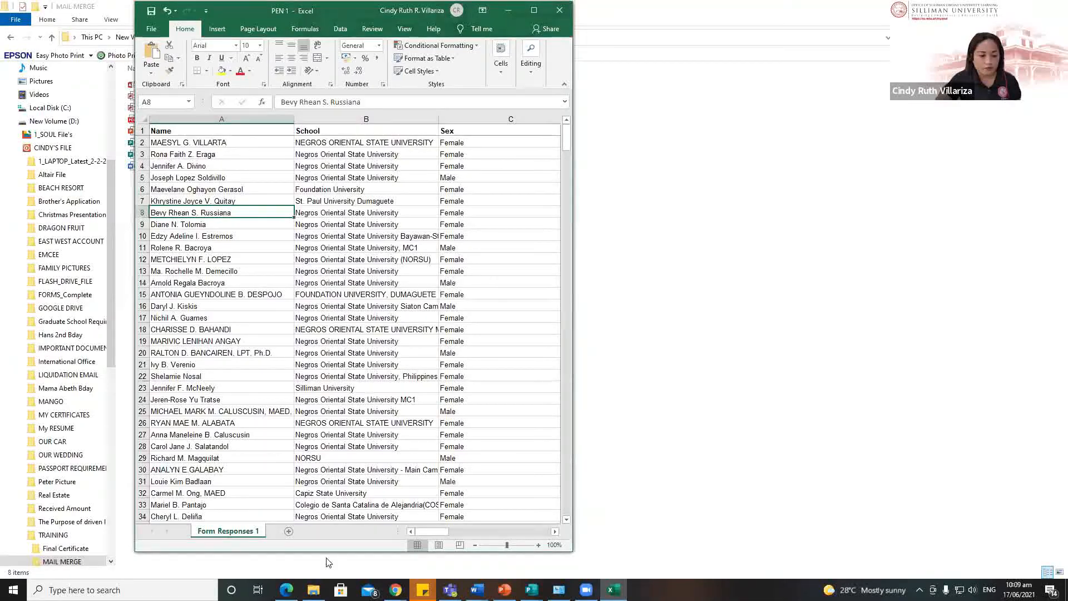
pyautogui.moveTo(468, 10); pyautogui.dragTo(410, 46)
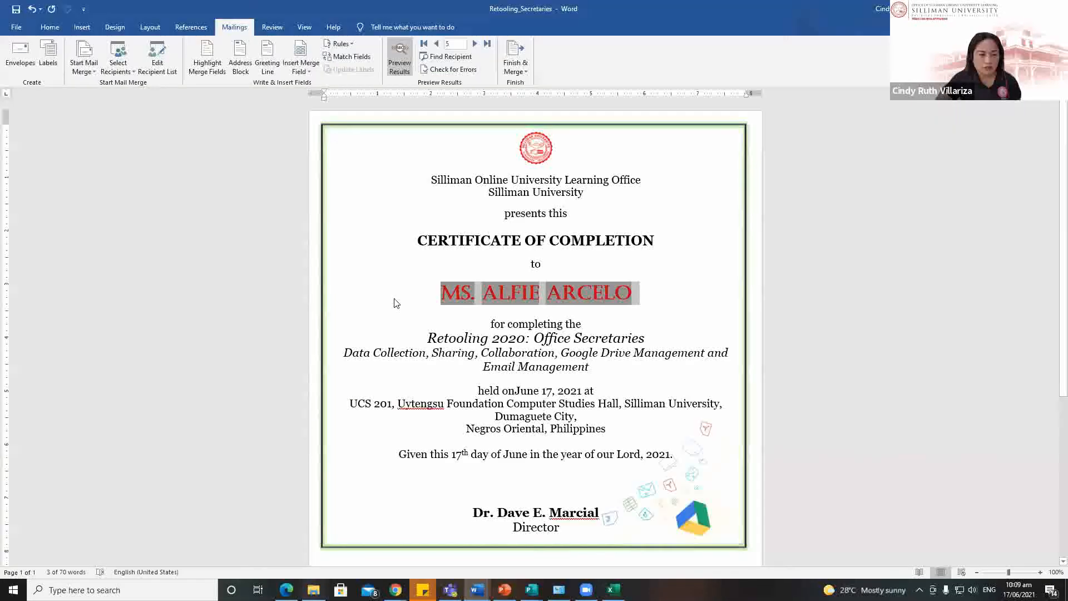
# Step: Browse to the MAIL MERGE training folder on New Volume (D:) and save PEN 1 while closing it
pyautogui.press('super')
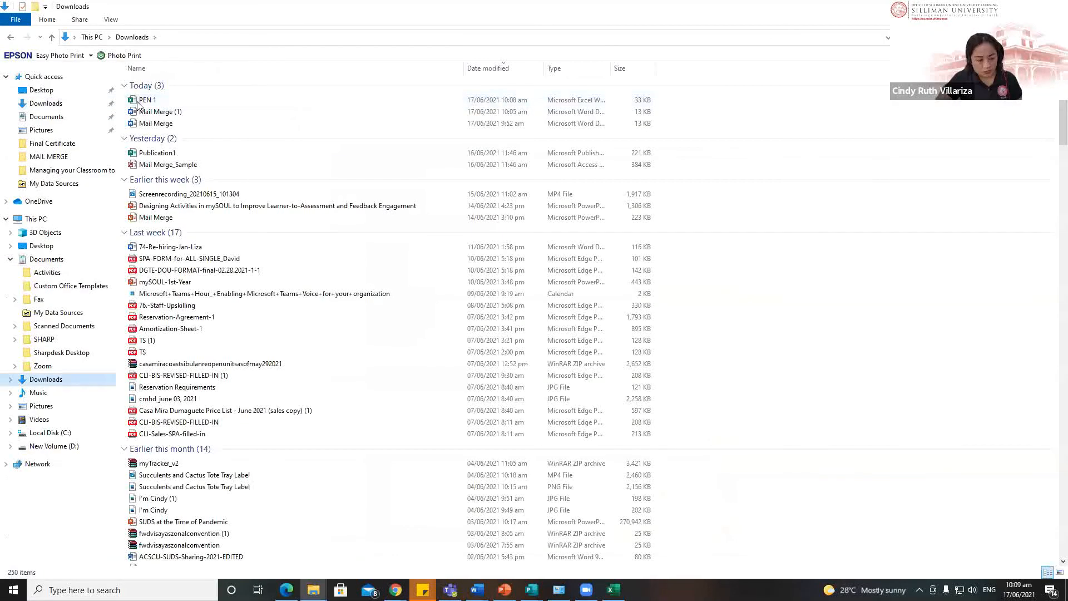
pyautogui.click(137, 103)
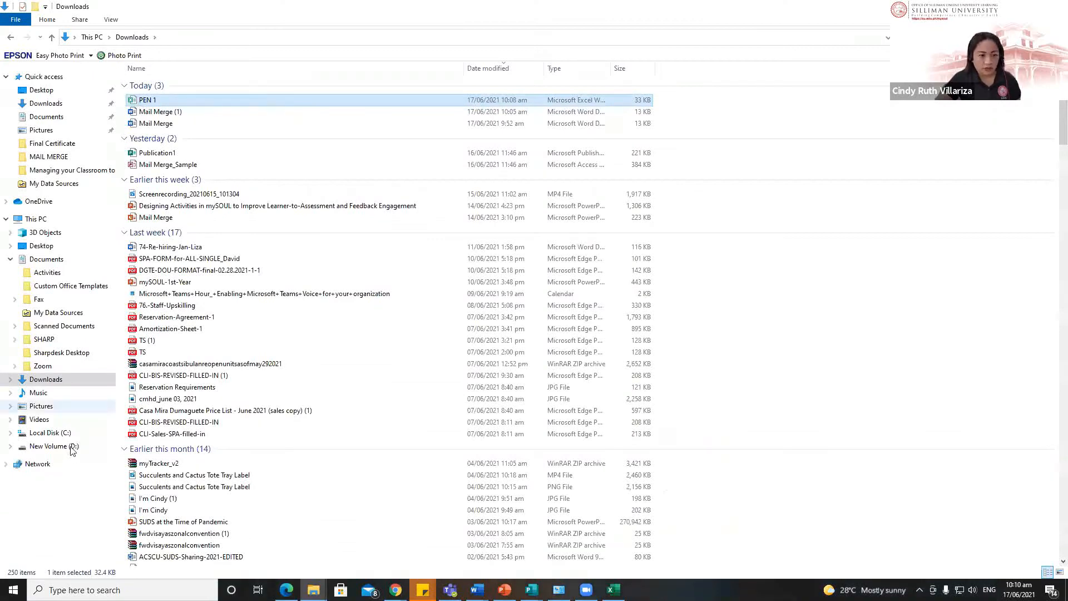
pyautogui.click(54, 446)
pyautogui.doubleClick(163, 96)
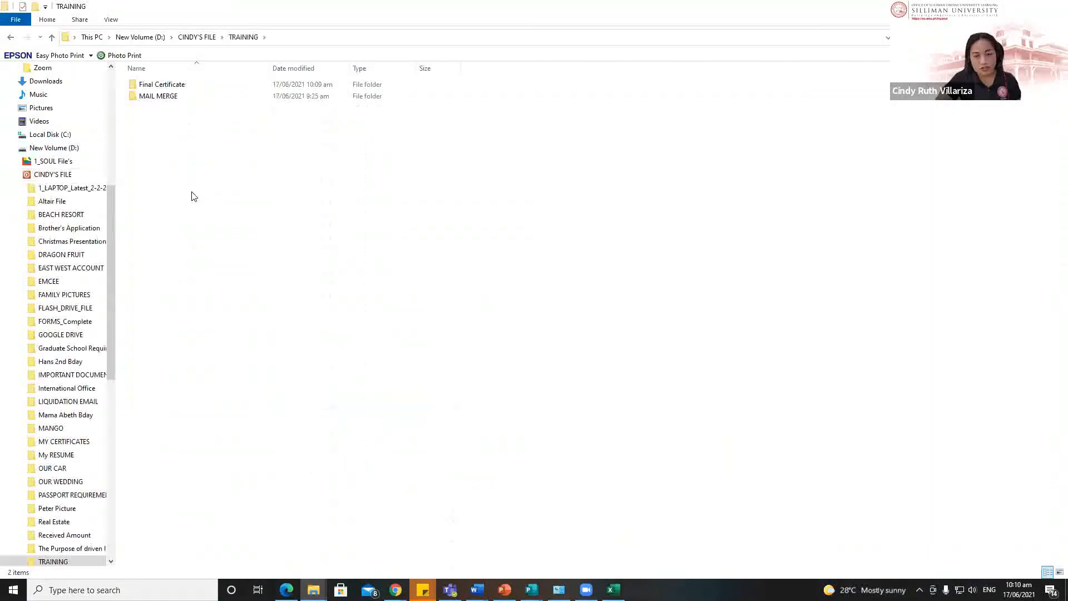
pyautogui.click(161, 99)
pyautogui.press('Return')
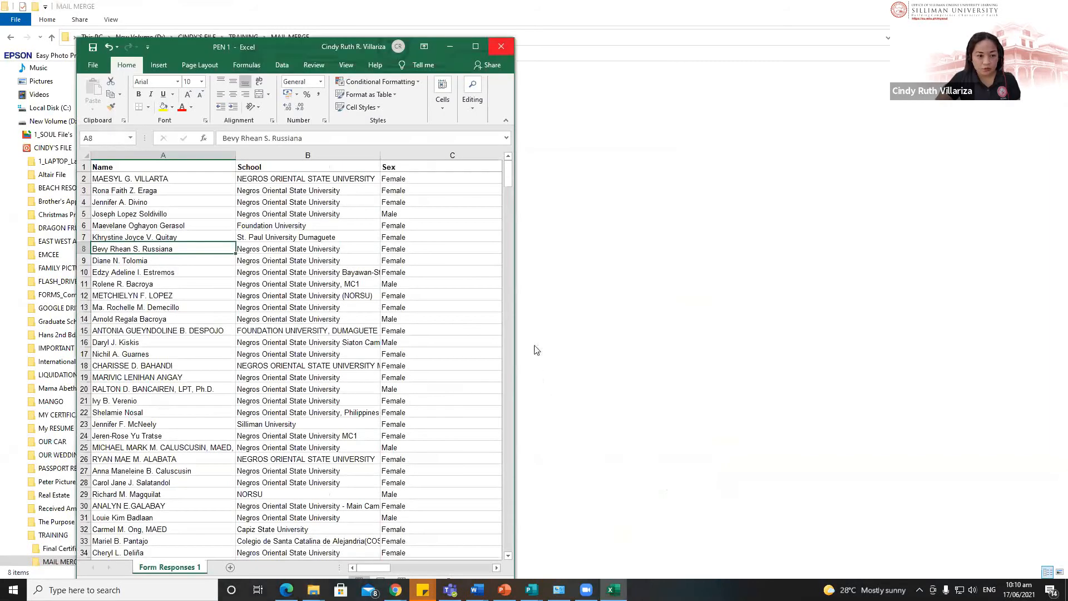
pyautogui.click(486, 309)
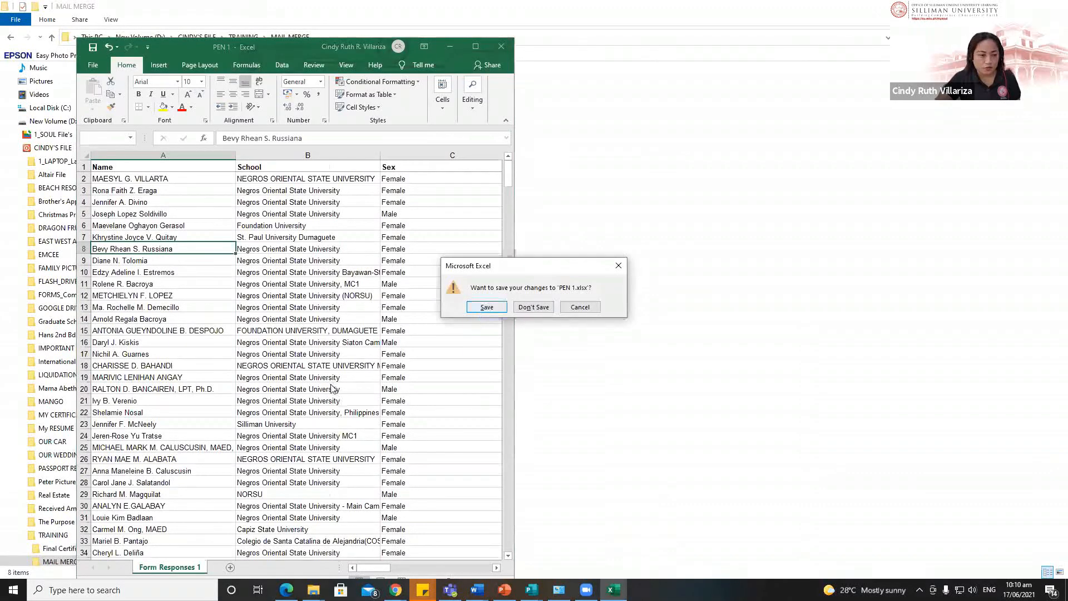
# Step: Copy PEN 1 from Downloads into the MAIL MERGE folder
pyautogui.click(313, 590)
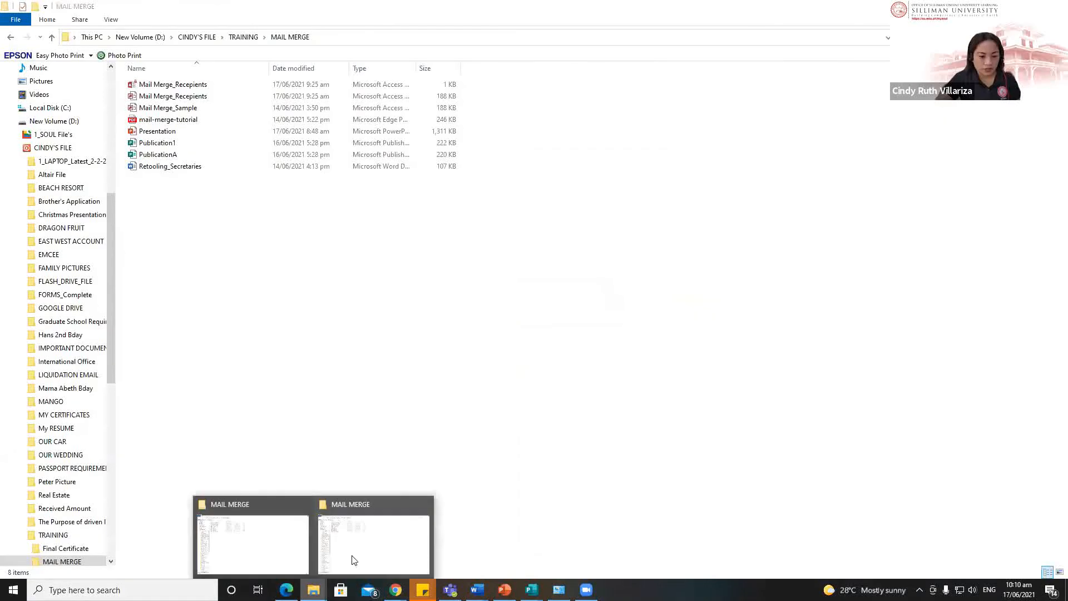
pyautogui.click(257, 543)
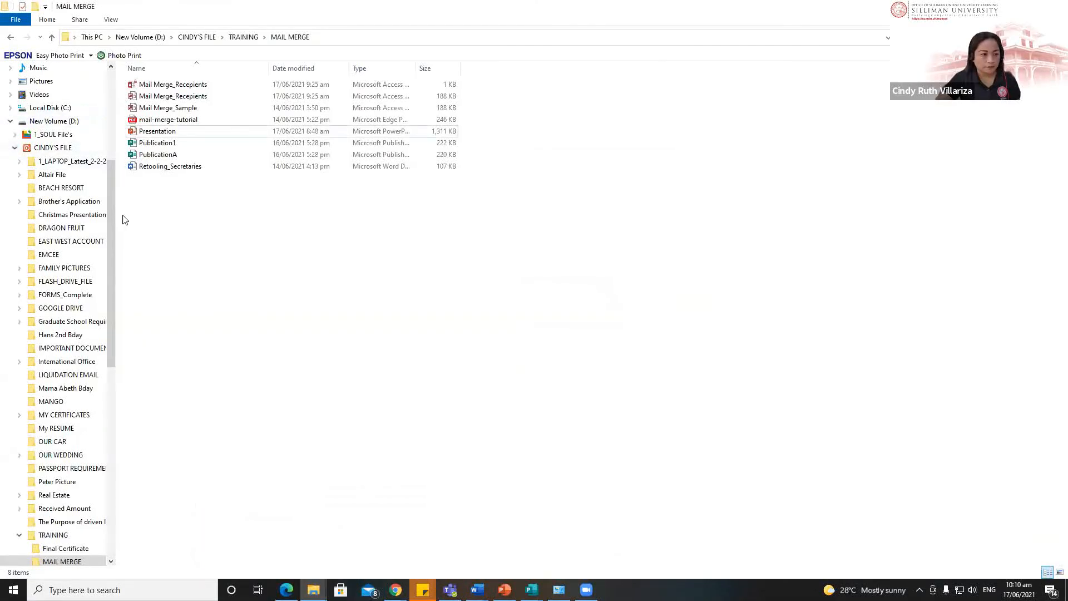
pyautogui.scroll(5, 45, 105)
pyautogui.click(45, 105)
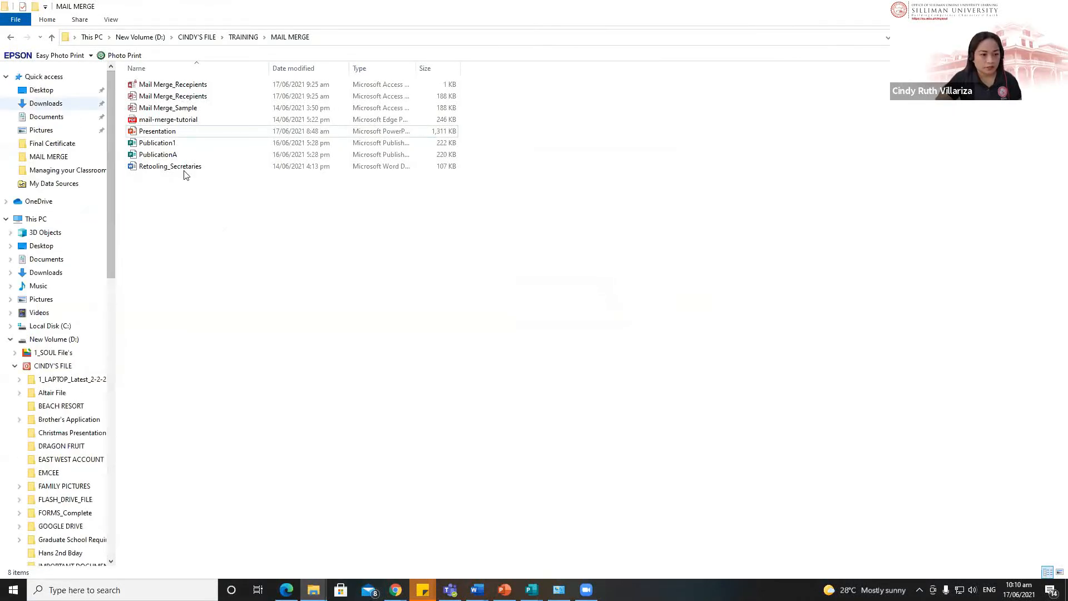
pyautogui.hotkey('alt', 'Tab')
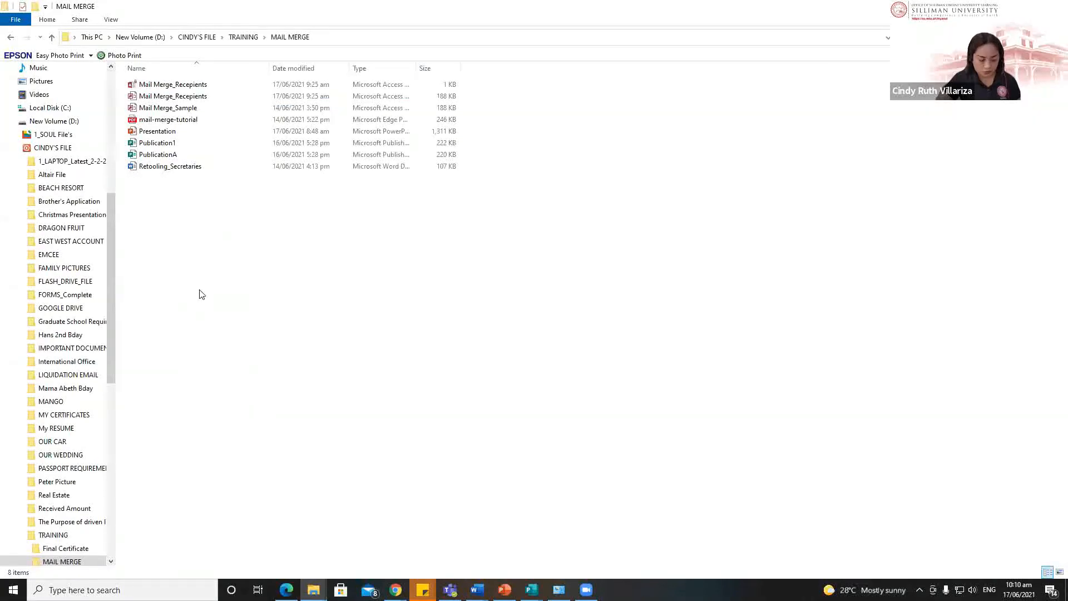
pyautogui.hotkey('ctrl', 'v')
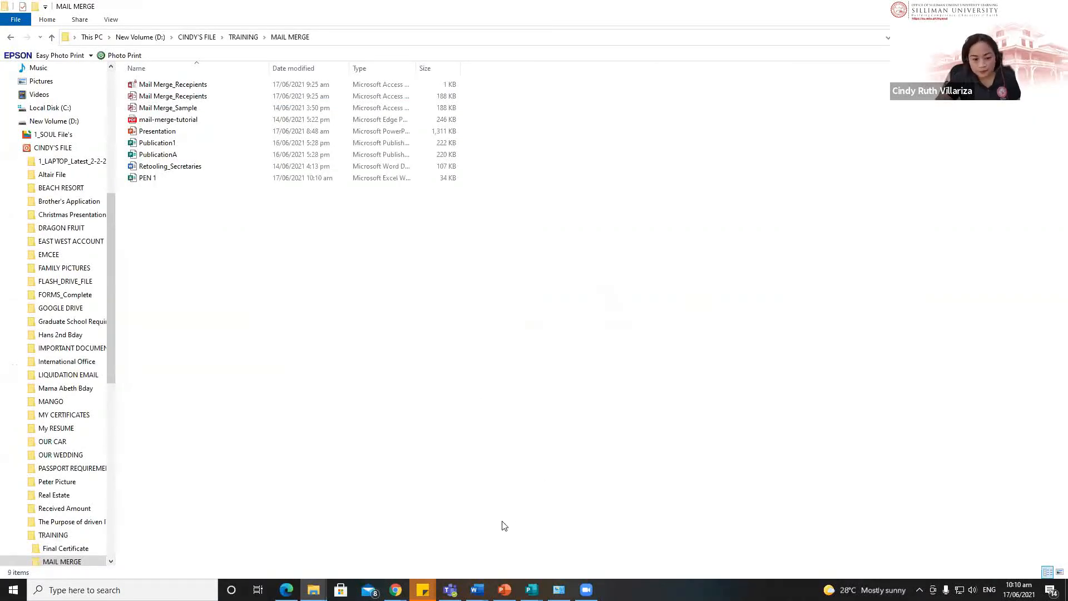
pyautogui.moveTo(477, 589)
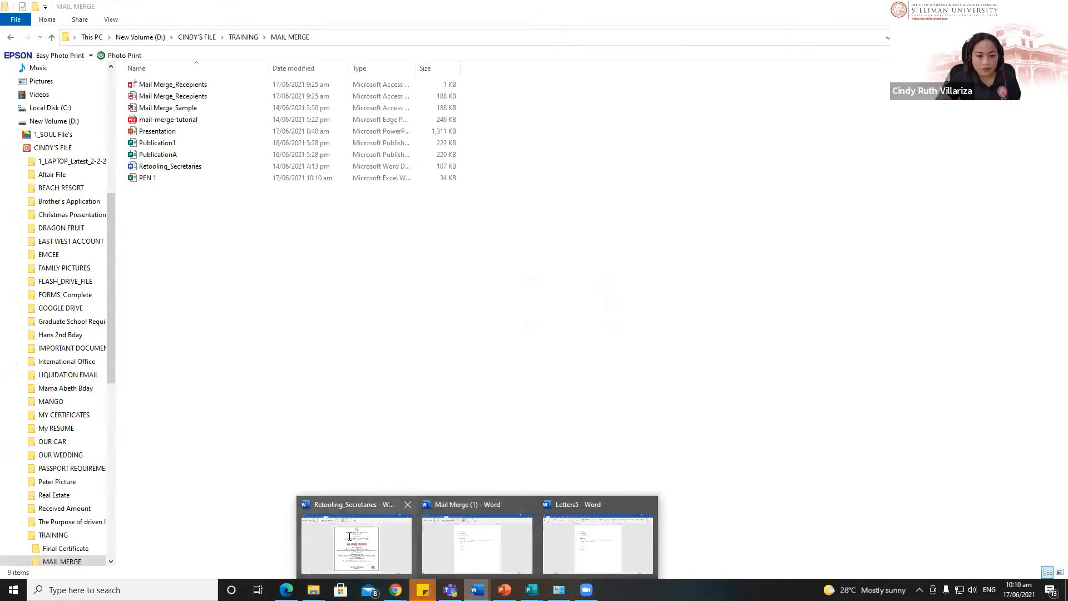
pyautogui.click(356, 536)
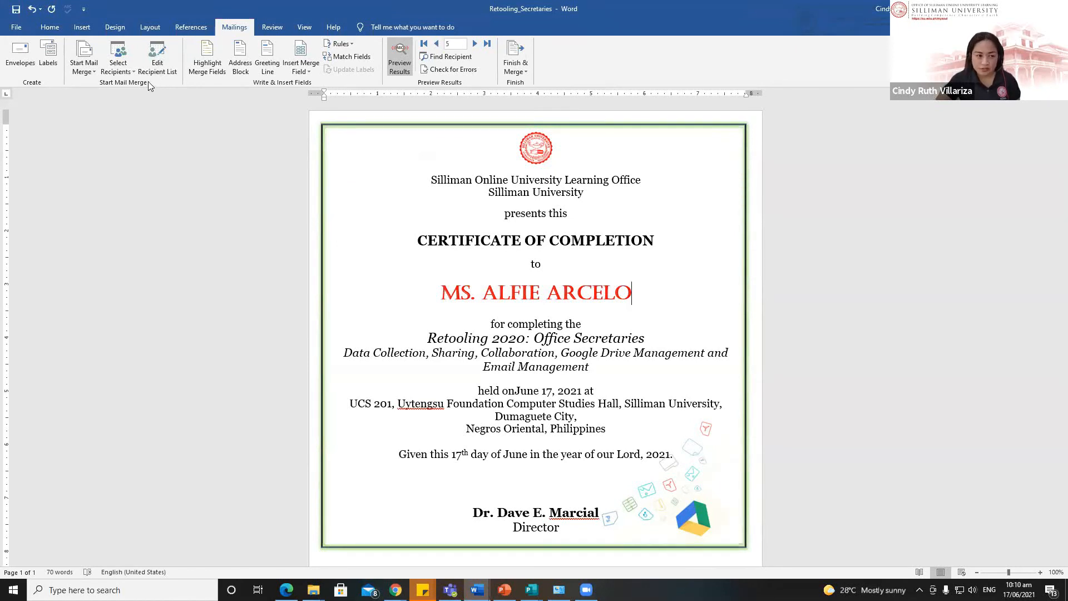
# Step: Choose the PEN 1 workbook in the MAIL MERGE training folder as the certificate's existing recipient list
pyautogui.click(115, 66)
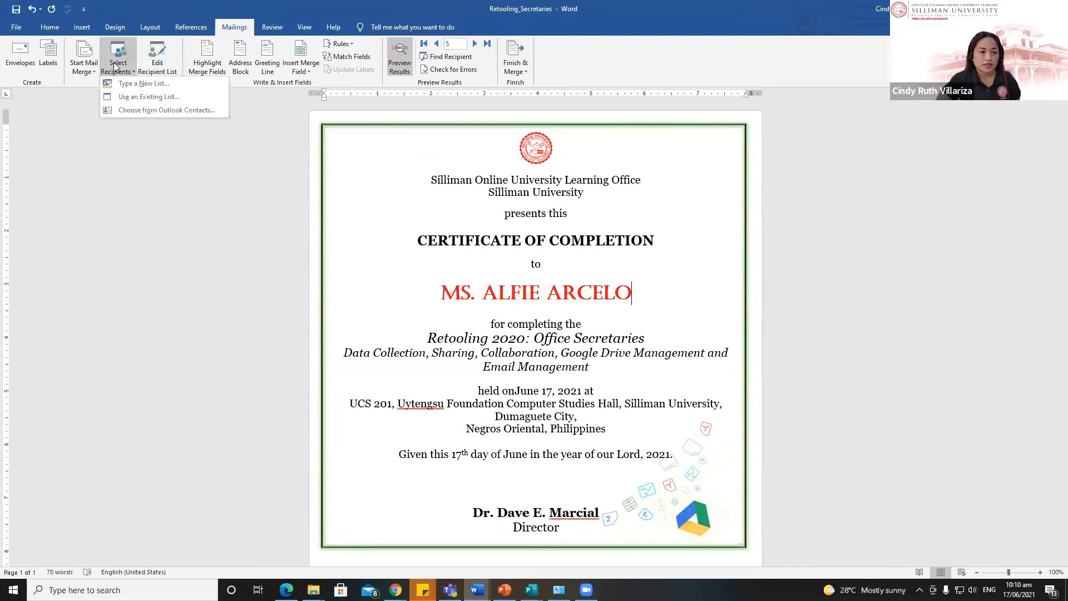
pyautogui.click(148, 97)
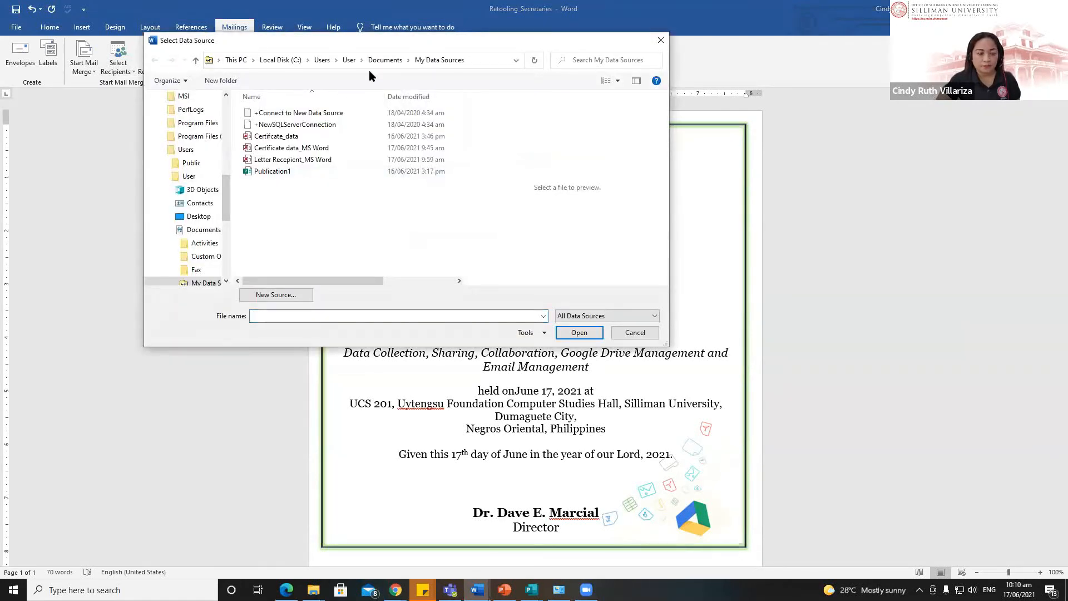
pyautogui.moveTo(227, 208); pyautogui.dragTo(227, 265)
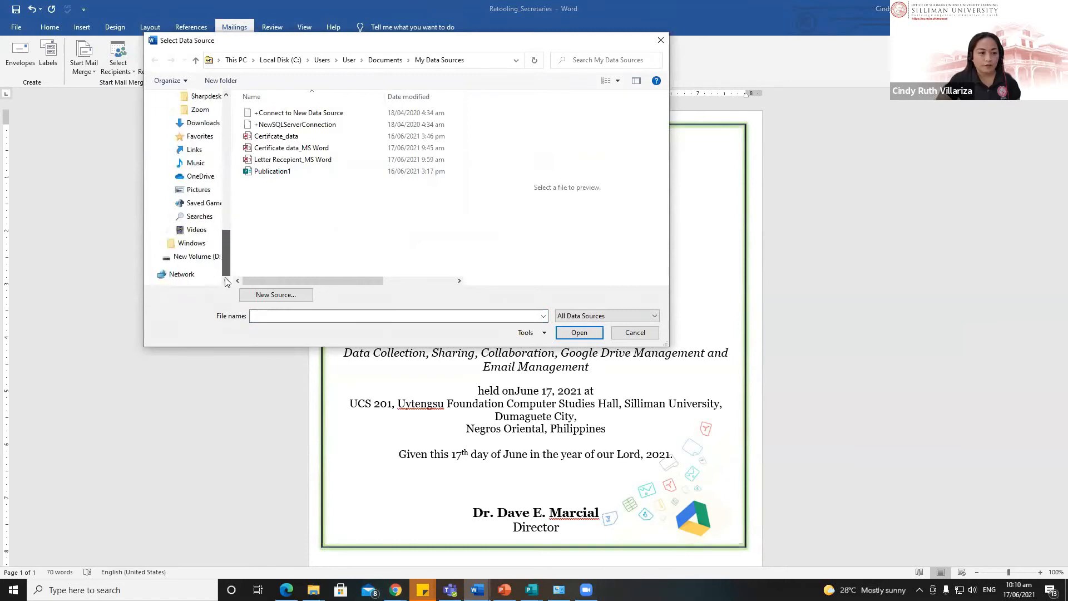
pyautogui.click(192, 257)
pyautogui.doubleClick(287, 125)
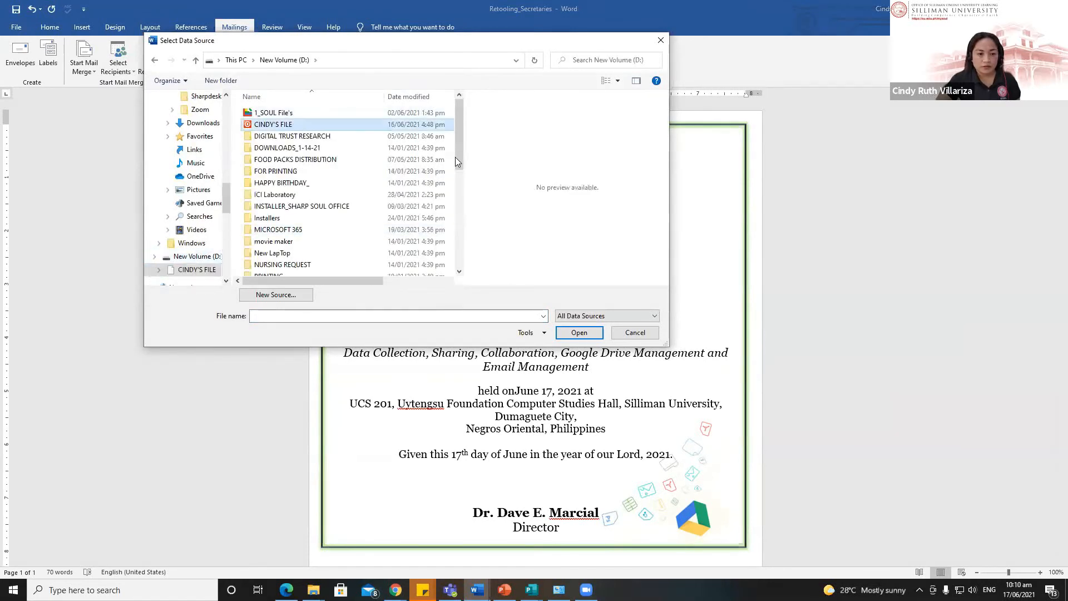
pyautogui.scroll(-5, 283, 135)
pyautogui.doubleClick(283, 133)
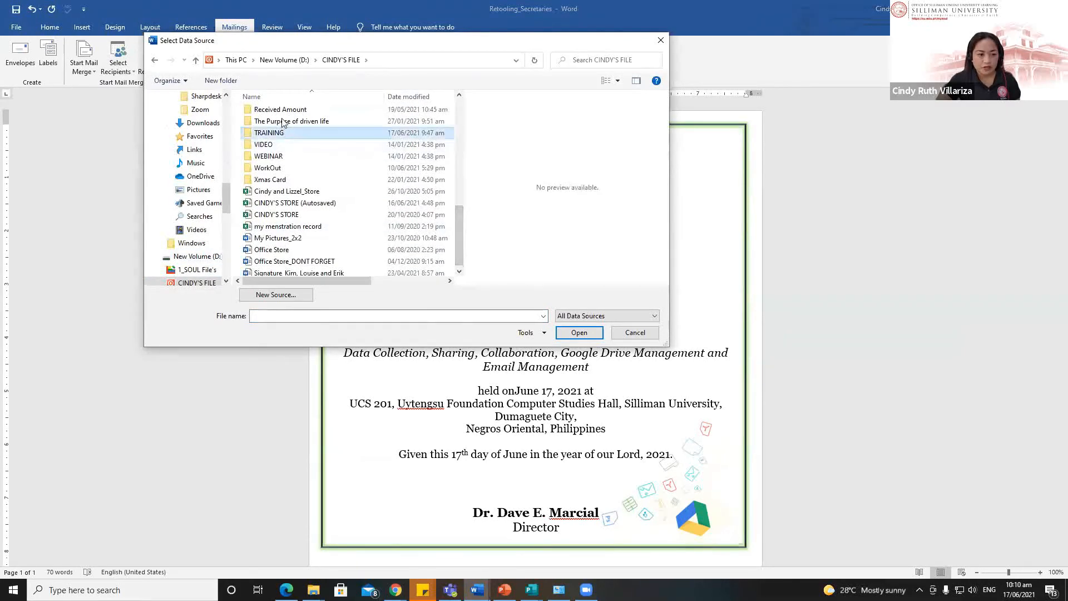
pyautogui.click(277, 127)
pyautogui.doubleClick(277, 126)
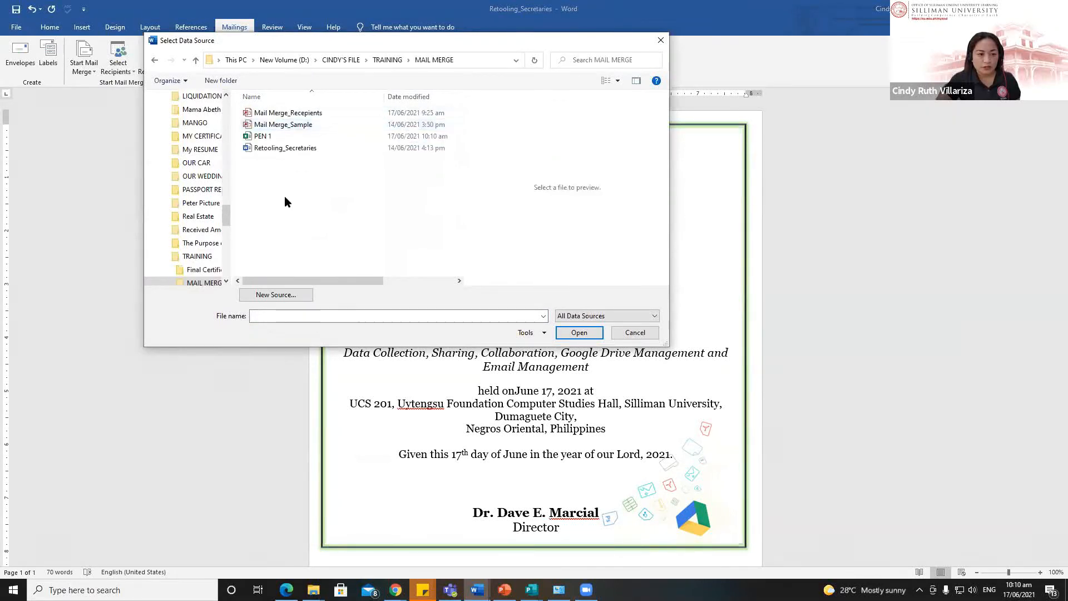
pyautogui.click(267, 136)
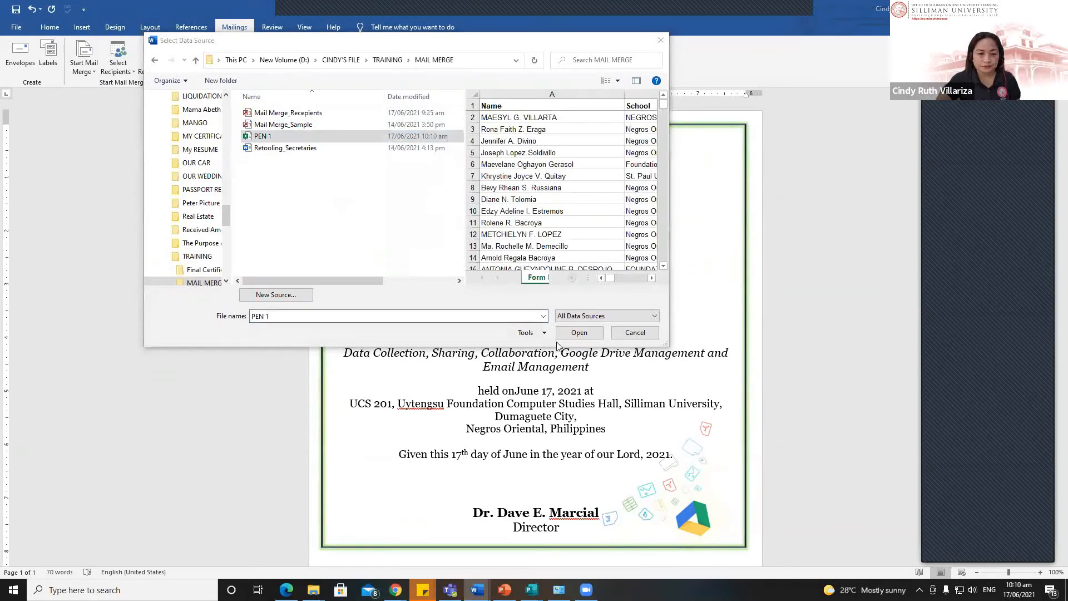
pyautogui.click(579, 332)
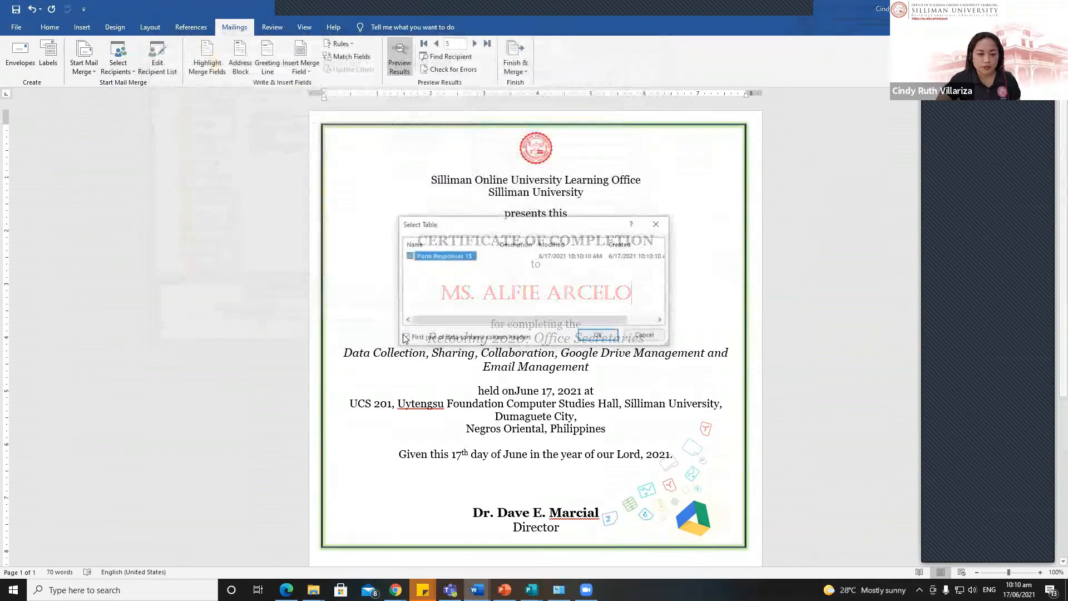
# Step: Remove the invalid Title and First_Name merge fields, leaving the recipient name line blank
pyautogui.click(598, 335)
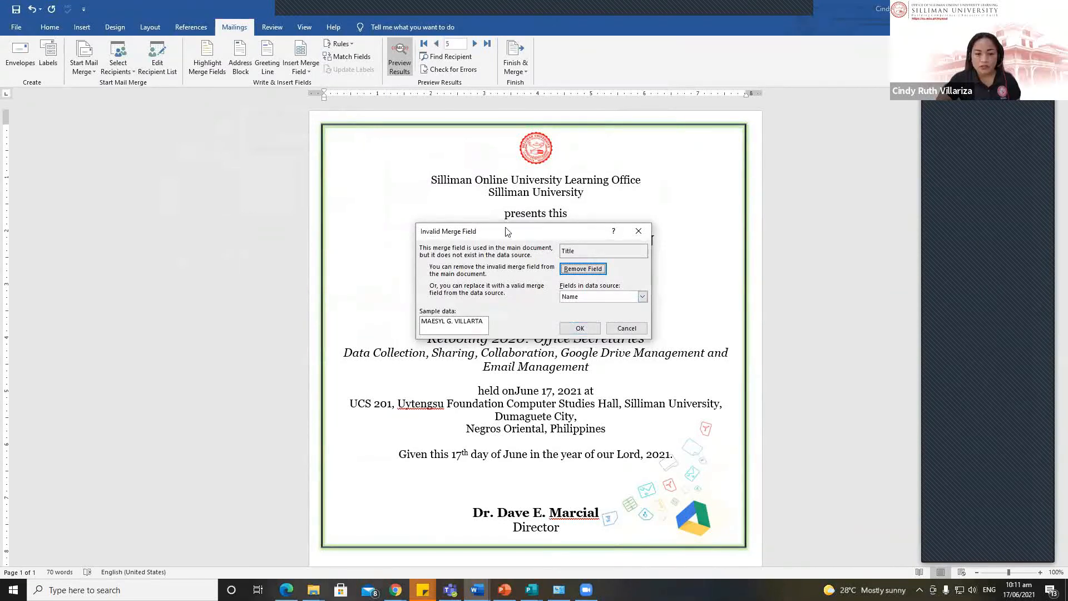
pyautogui.moveTo(506, 232); pyautogui.dragTo(412, 149)
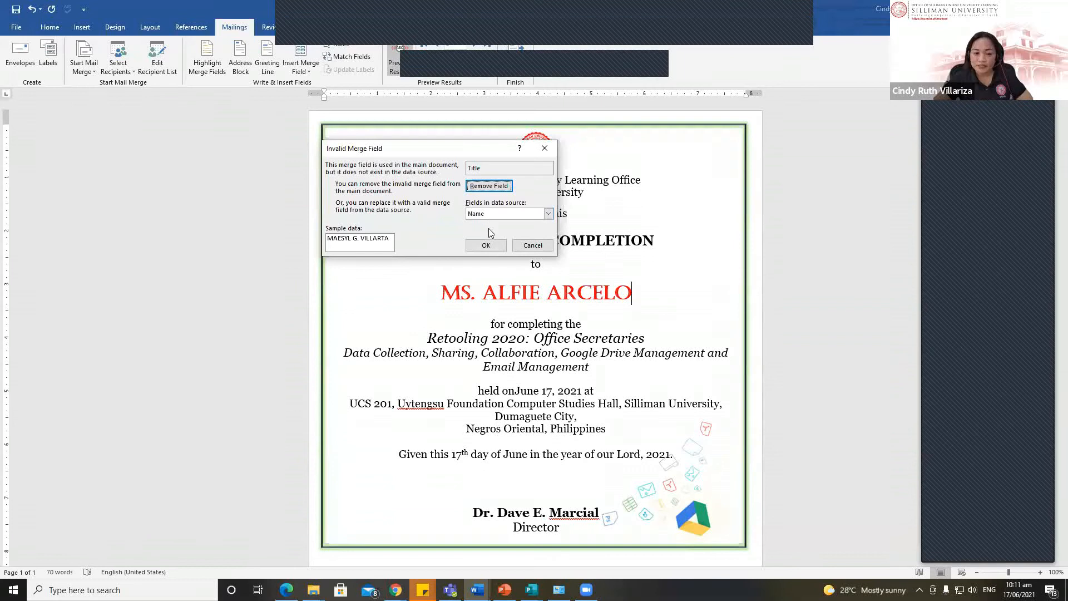
pyautogui.click(487, 189)
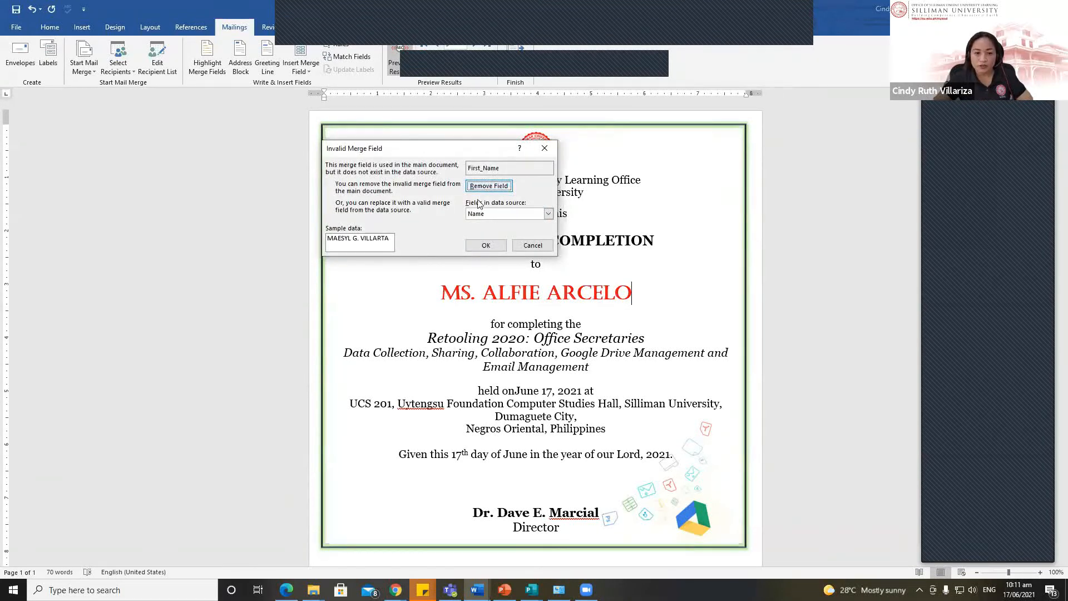
pyautogui.click(488, 185)
pyautogui.click(569, 298)
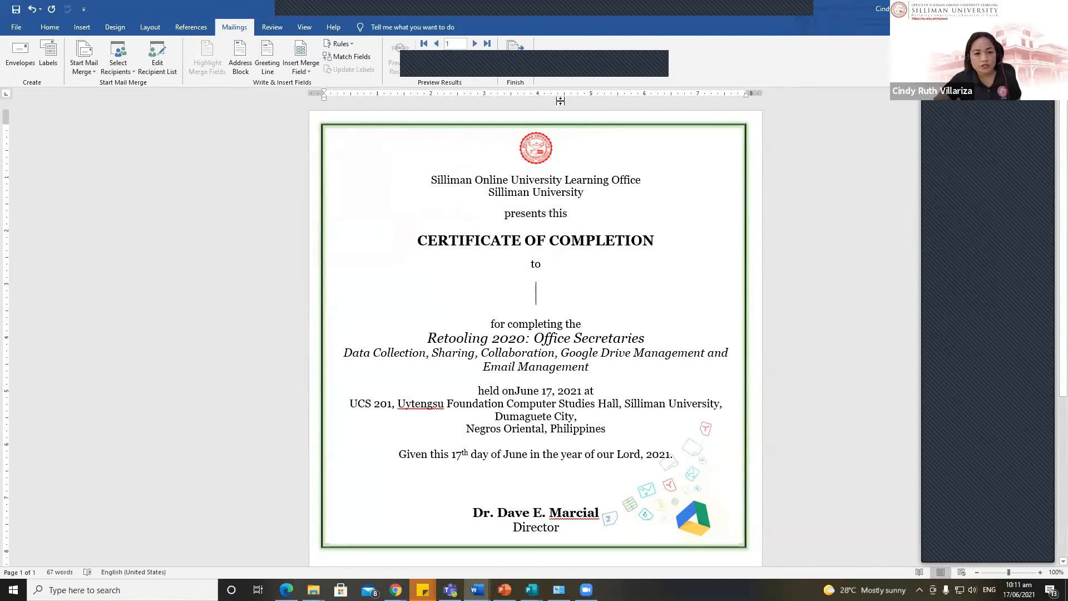
# Step: Sort the PEN 1.xlsx recipients A–Z by the Name column and confirm
pyautogui.click(301, 69)
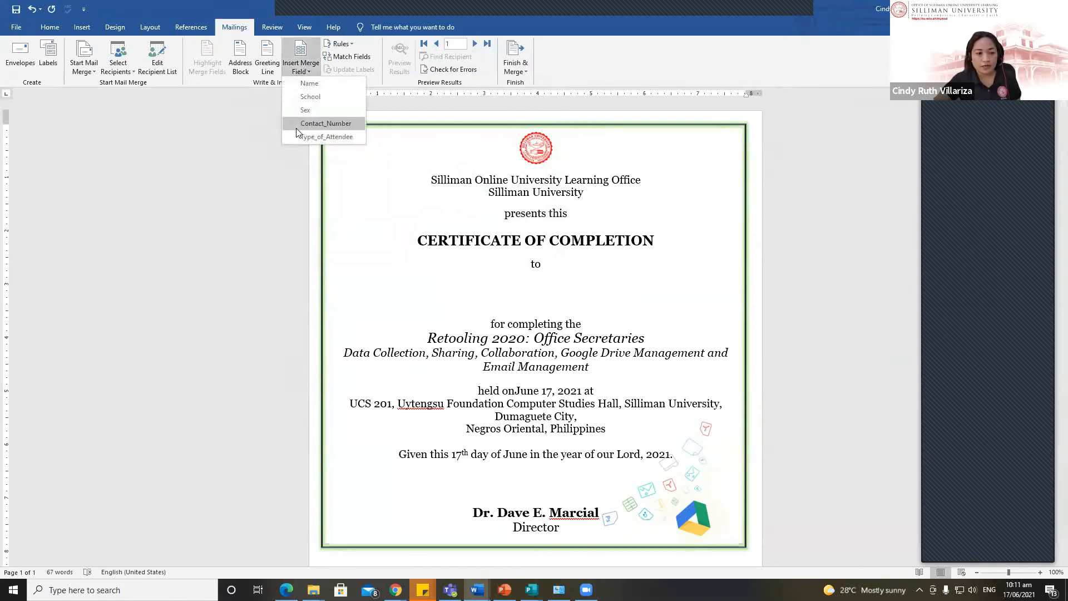
pyautogui.click(620, 63)
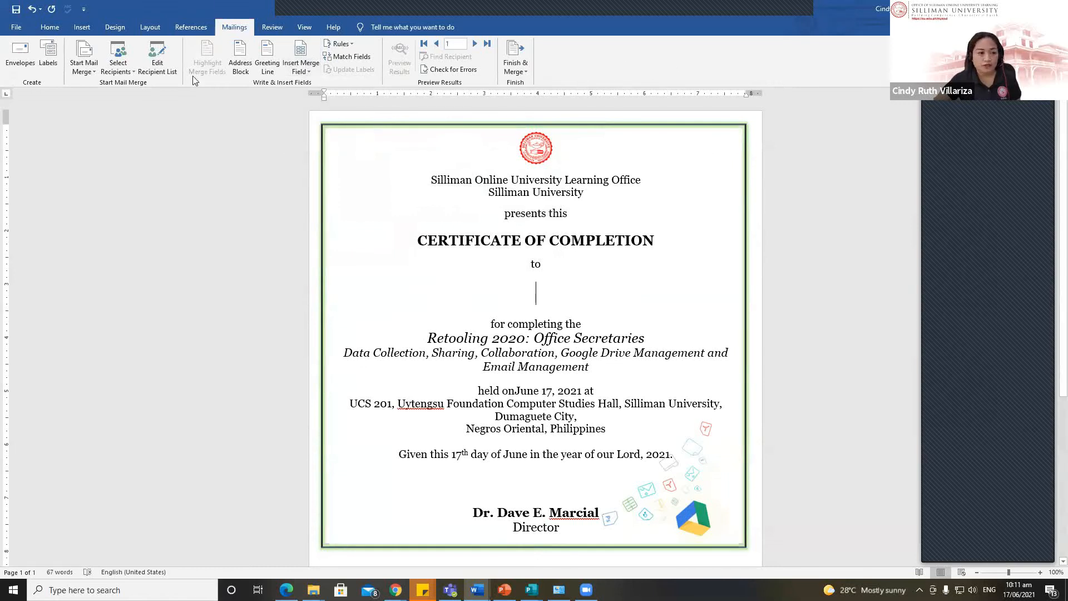
pyautogui.click(155, 54)
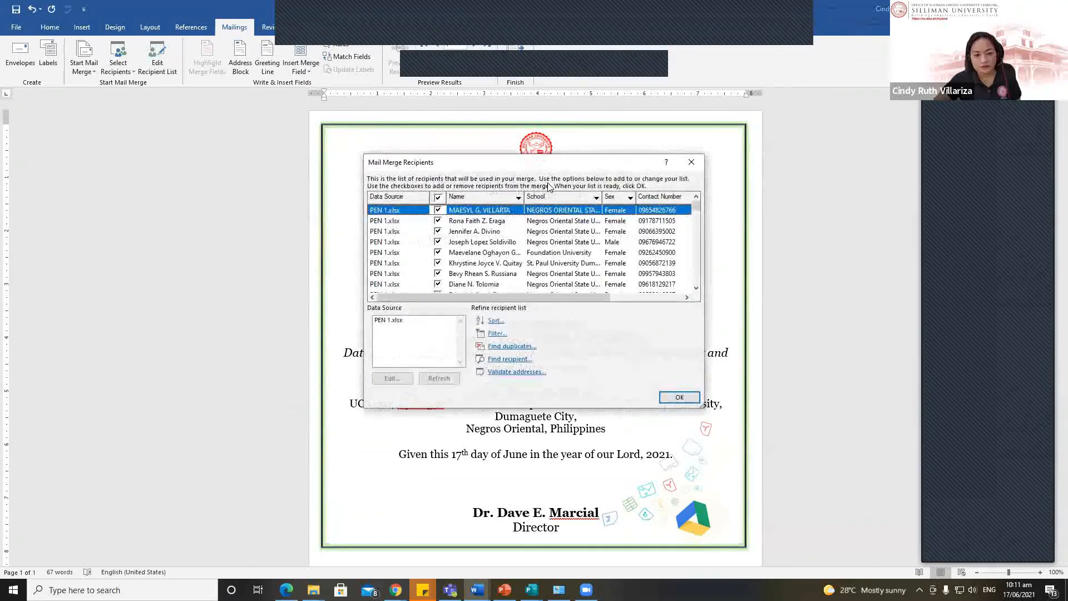
pyautogui.moveTo(572, 169); pyautogui.dragTo(356, 92)
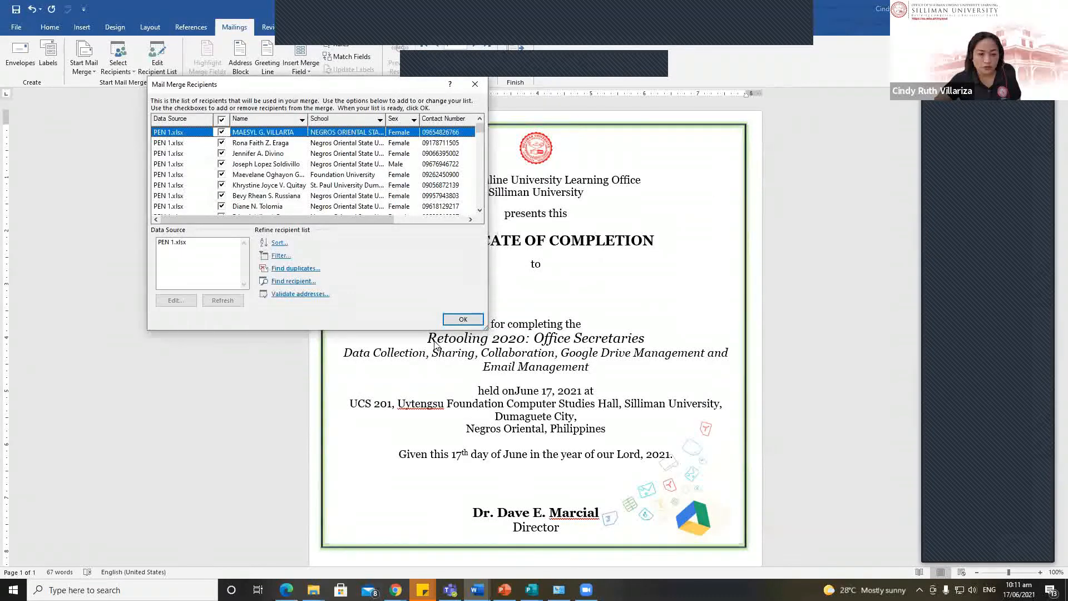
pyautogui.click(170, 354)
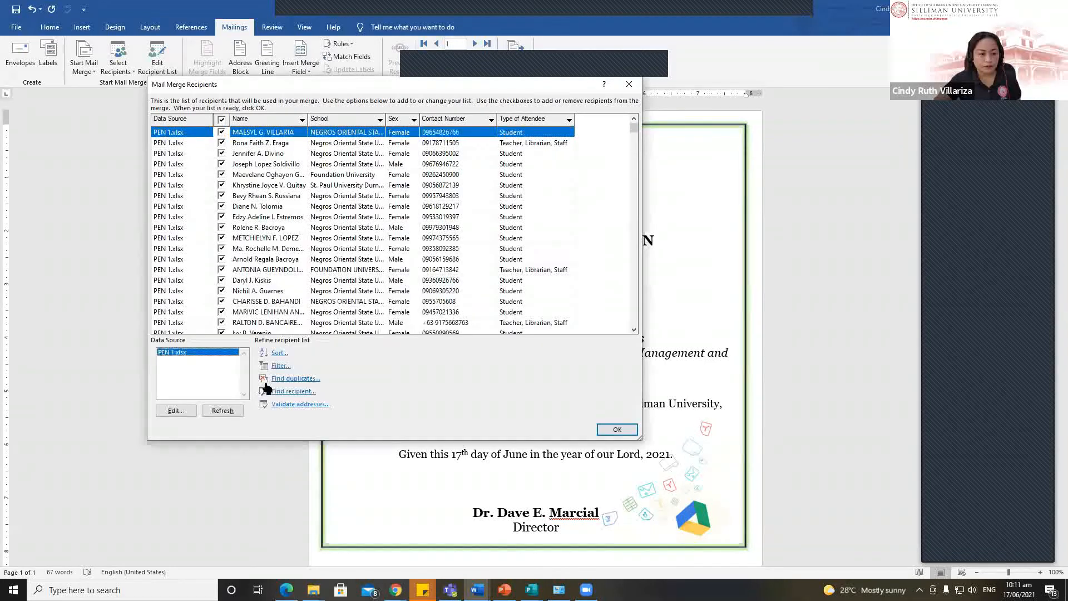
pyautogui.click(256, 121)
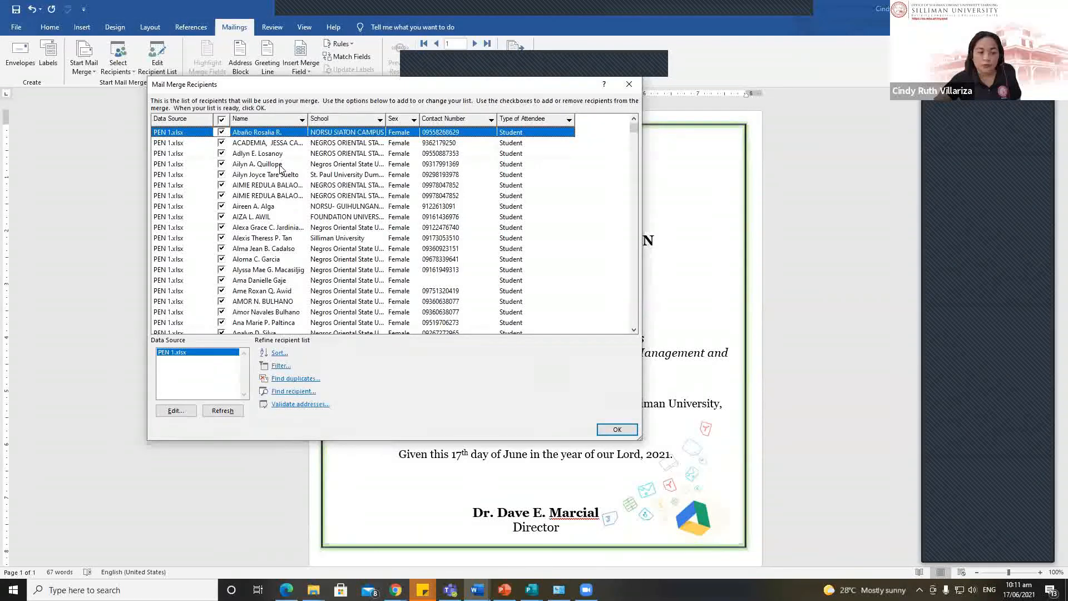
pyautogui.click(616, 430)
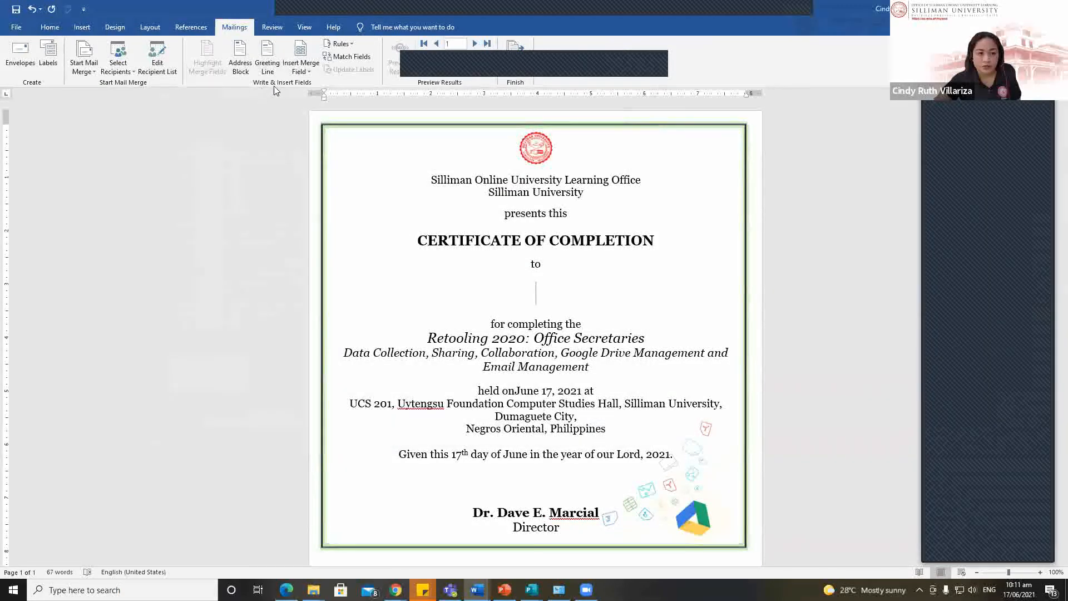
# Step: Insert the Name merge field on the certificate's empty name line
pyautogui.click(300, 68)
pyautogui.click(295, 83)
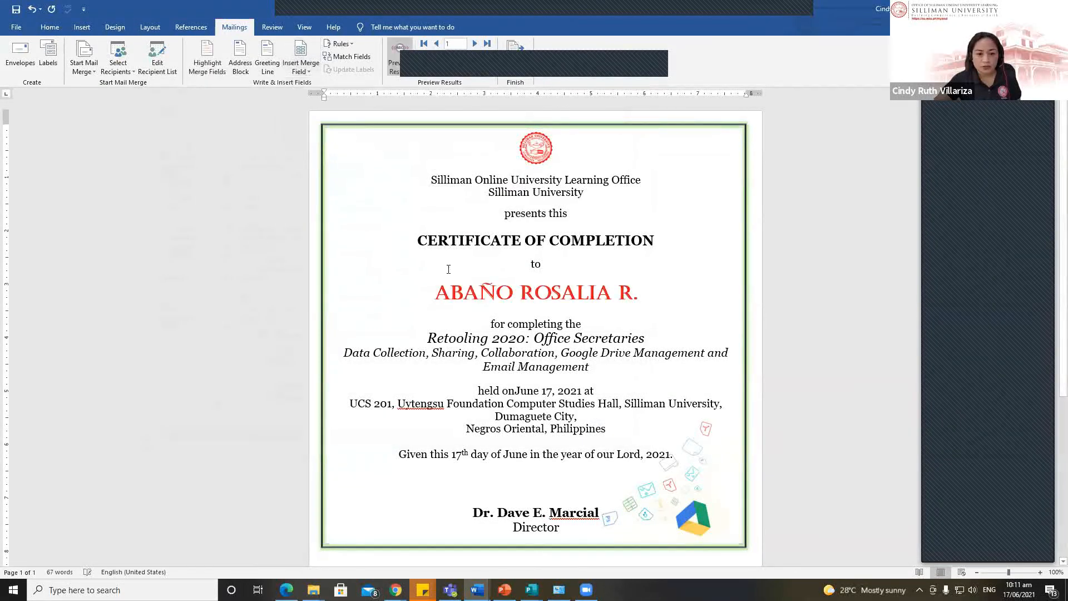
pyautogui.moveTo(662, 300); pyautogui.dragTo(433, 299)
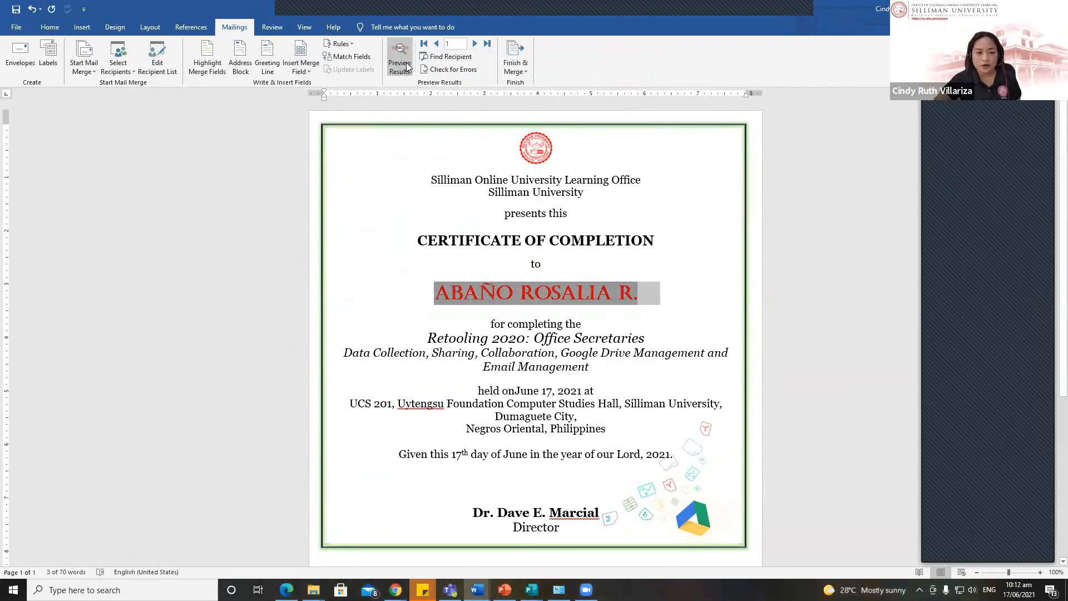
pyautogui.click(484, 285)
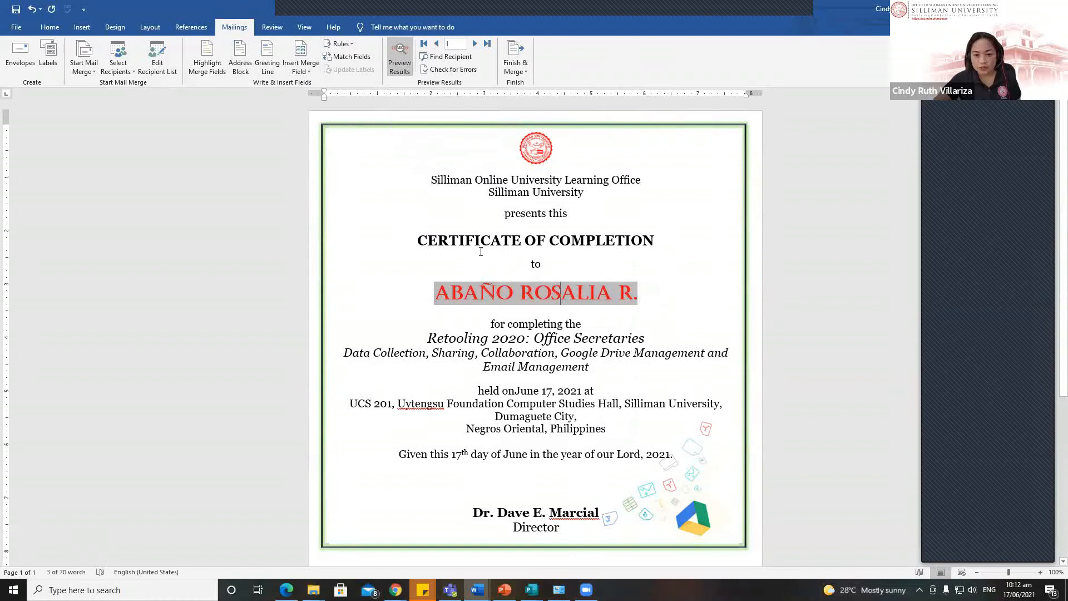
# Step: Toggle the merge preview off and on, then step to record 2 and the last record, 478
pyautogui.click(399, 56)
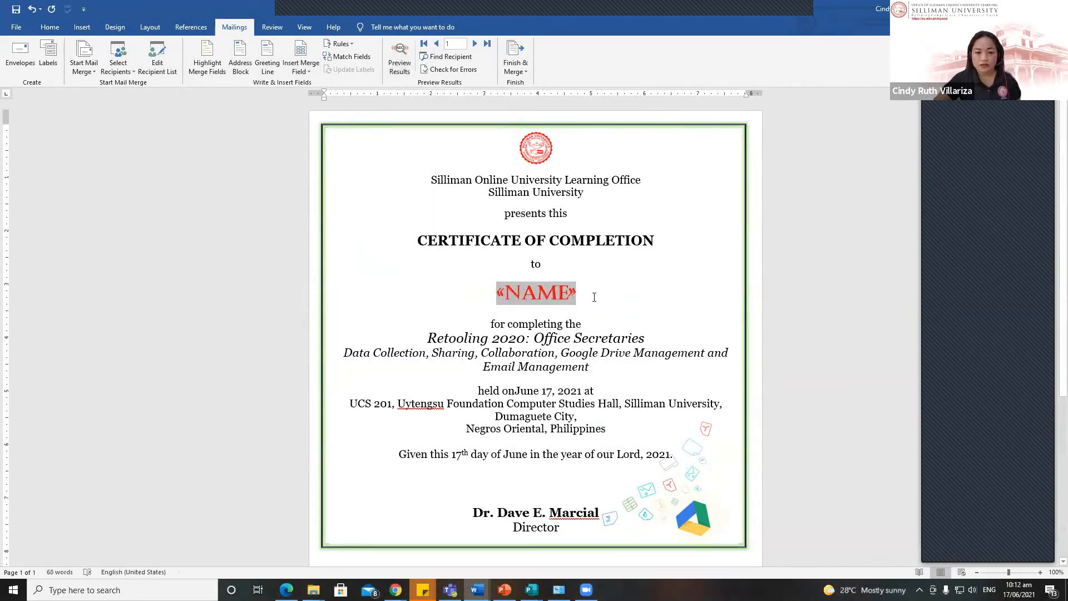
pyautogui.moveTo(594, 292); pyautogui.dragTo(499, 292)
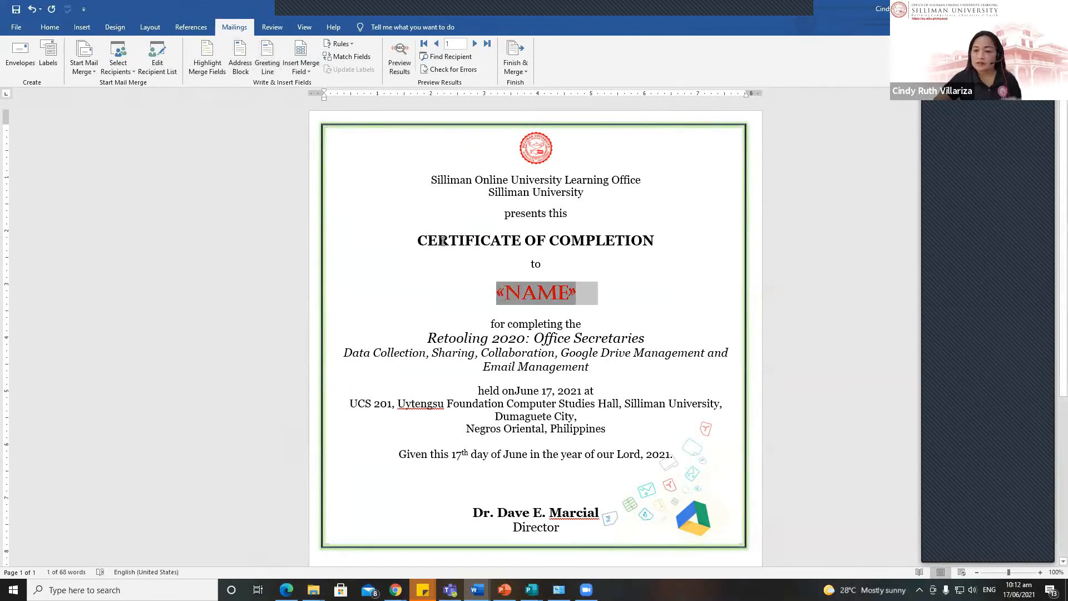
pyautogui.moveTo(498, 294); pyautogui.dragTo(594, 293)
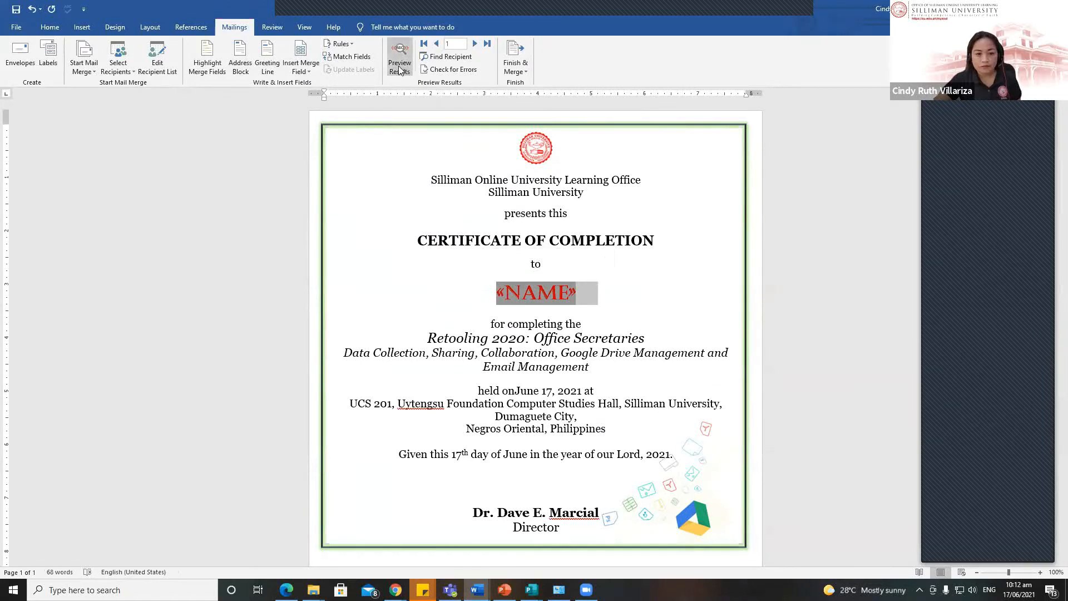
pyautogui.click(399, 69)
pyautogui.click(472, 45)
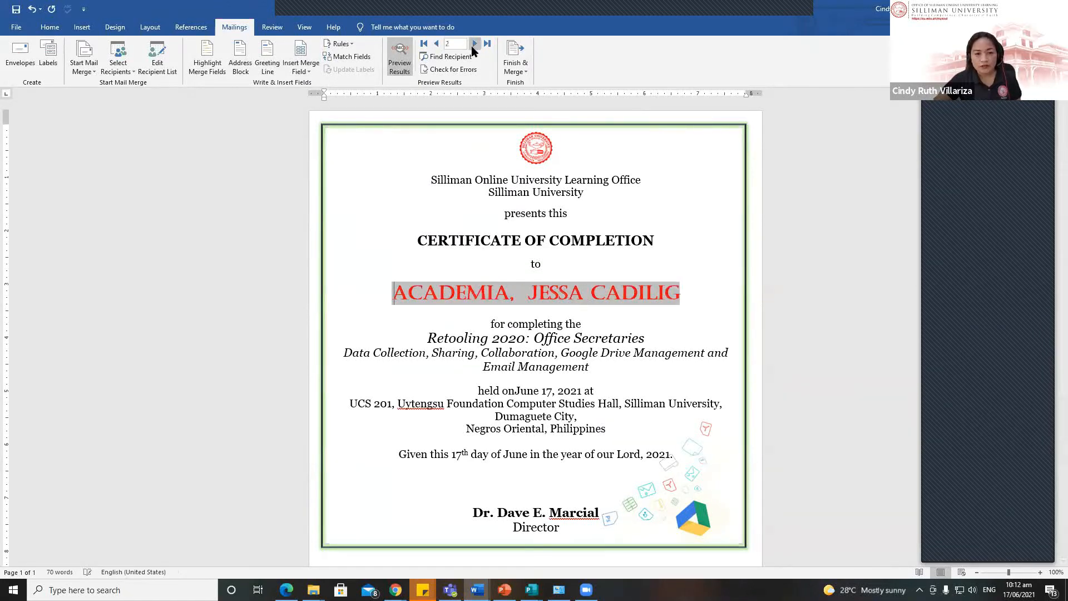
pyautogui.click(486, 43)
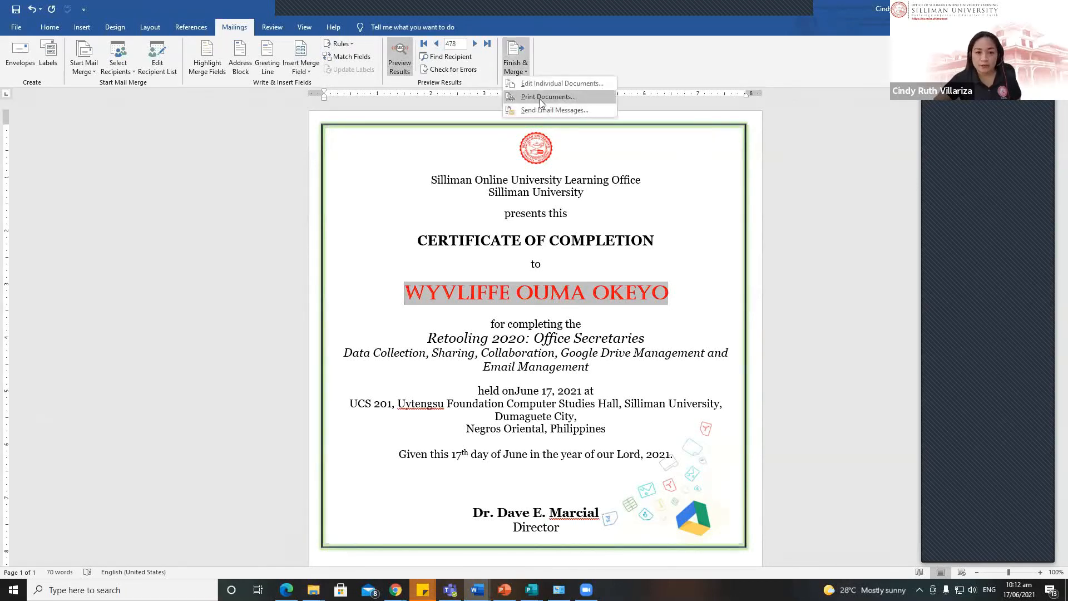
# Step: Cancel the print merge and instead merge all records into a new editable certificates document
pyautogui.click(539, 99)
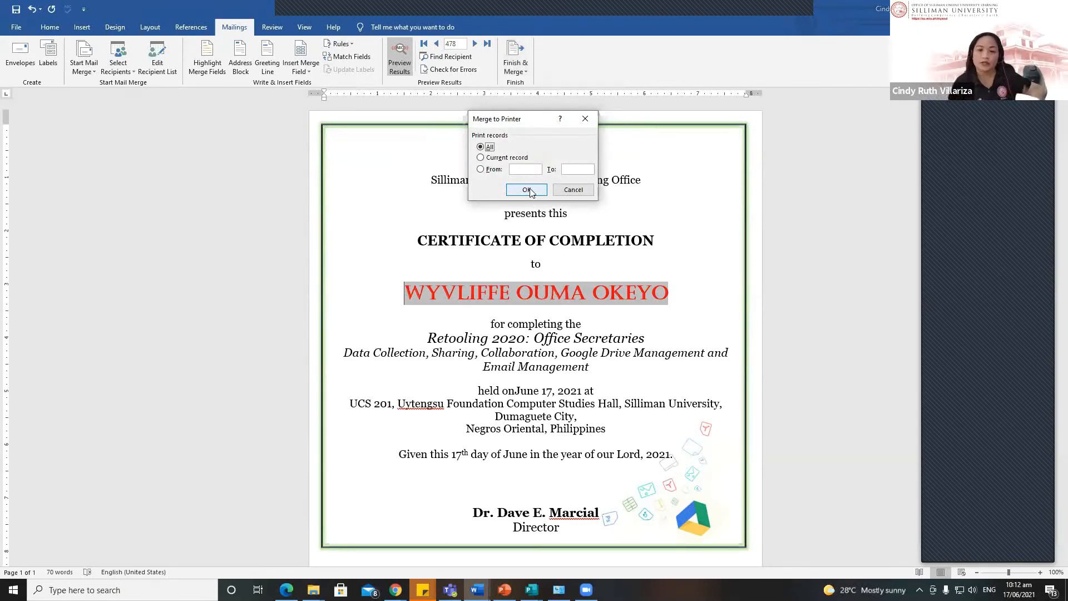
pyautogui.click(573, 190)
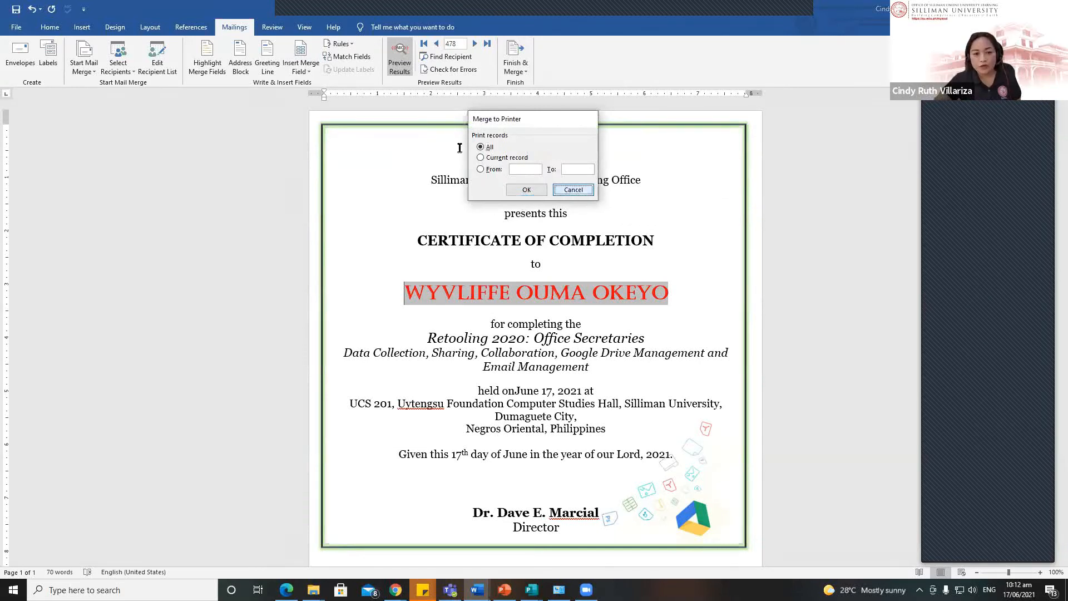
pyautogui.click(516, 66)
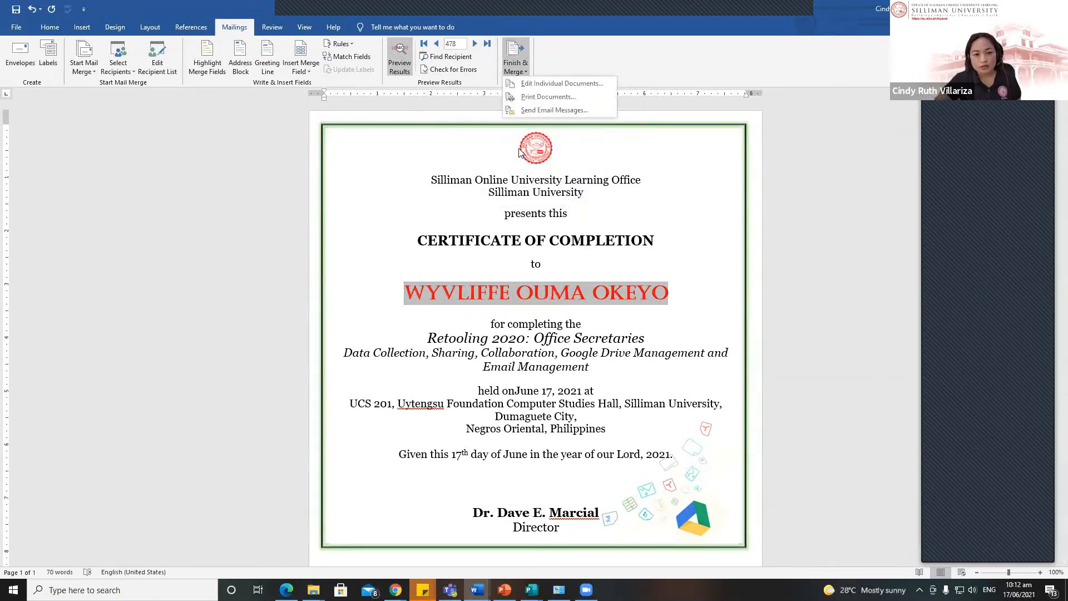
pyautogui.click(549, 84)
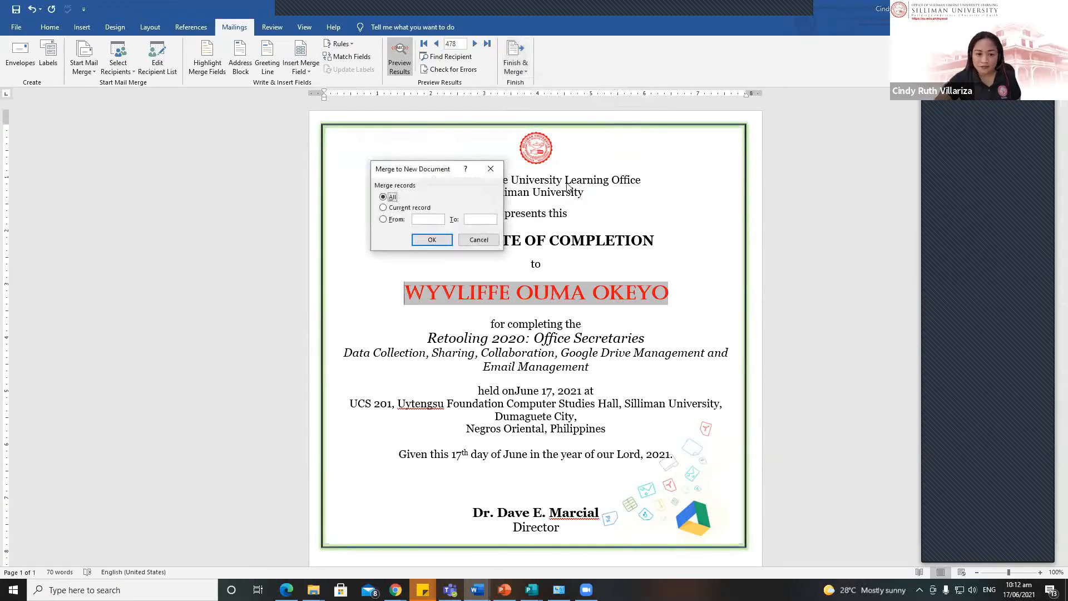
pyautogui.click(432, 241)
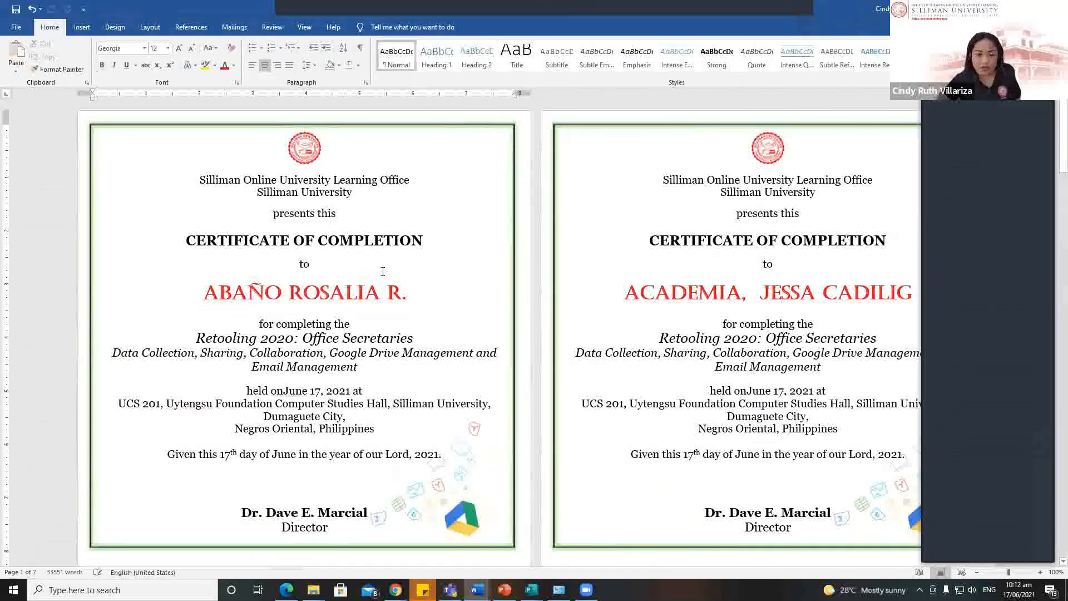
pyautogui.scroll(-3, 368, 271)
pyautogui.scroll(-20, 368, 271)
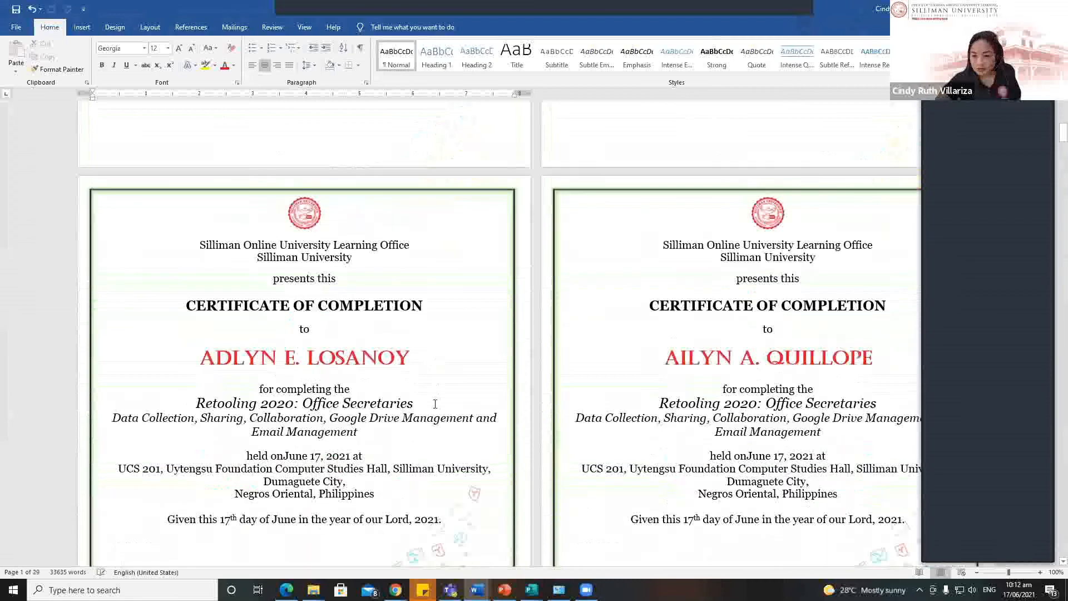
pyautogui.moveTo(1061, 129); pyautogui.dragTo(1053, 517)
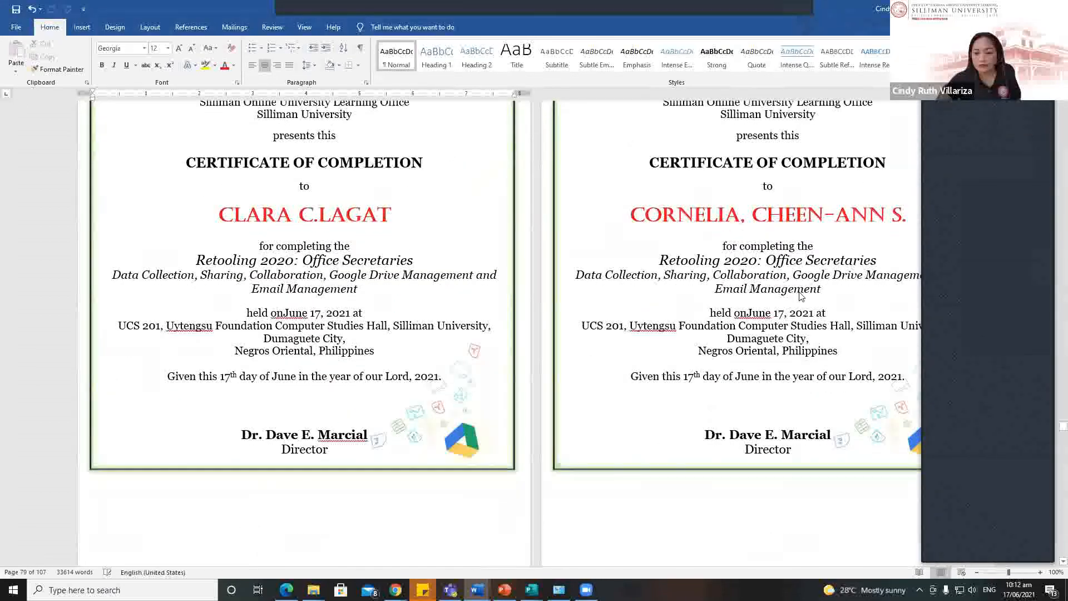
pyautogui.moveTo(1051, 414); pyautogui.dragTo(1056, 497)
pyautogui.scroll(-5, 1056, 497)
pyautogui.scroll(-2, 395, 450)
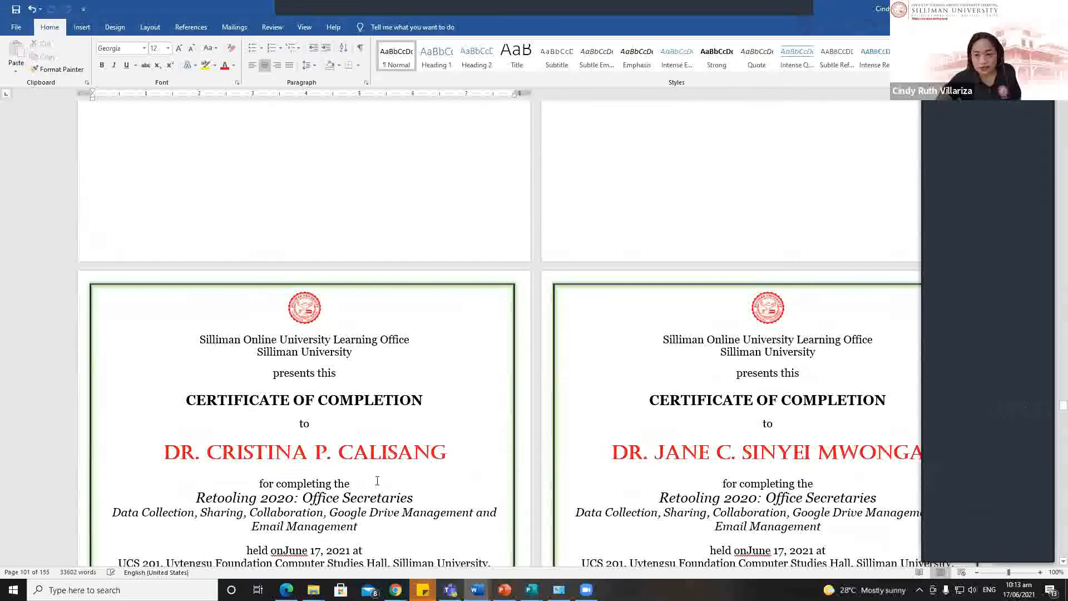
pyautogui.scroll(15, 377, 481)
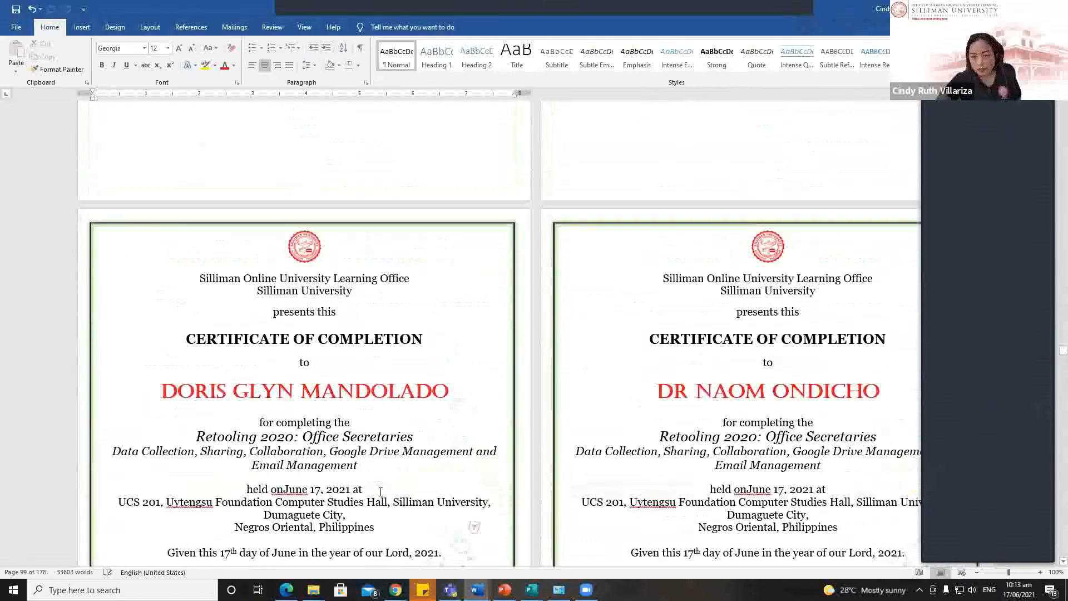
pyautogui.scroll(12, 382, 461)
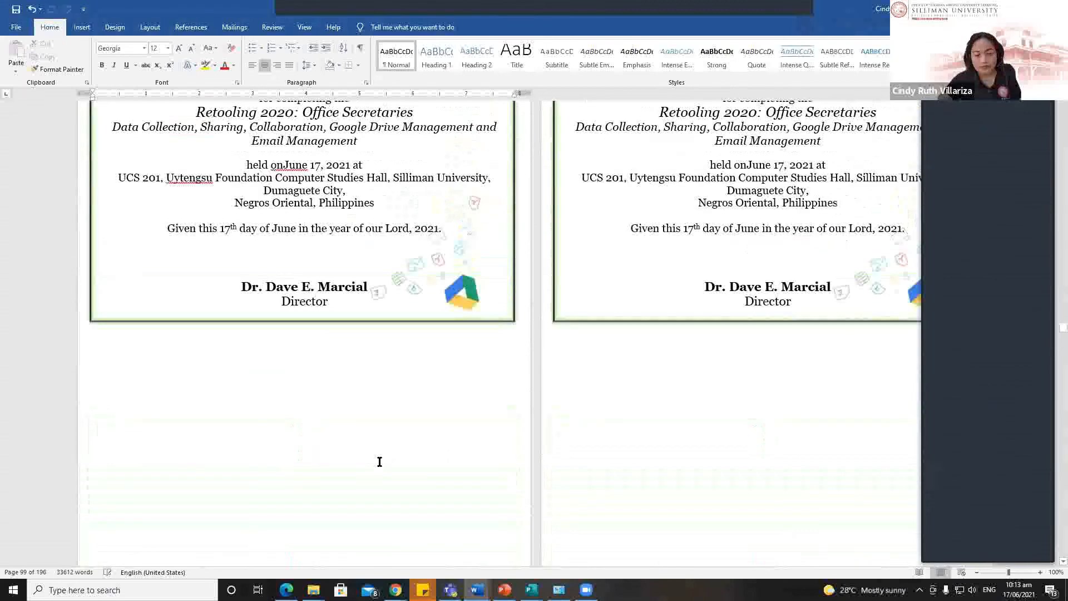
pyautogui.scroll(5, 384, 456)
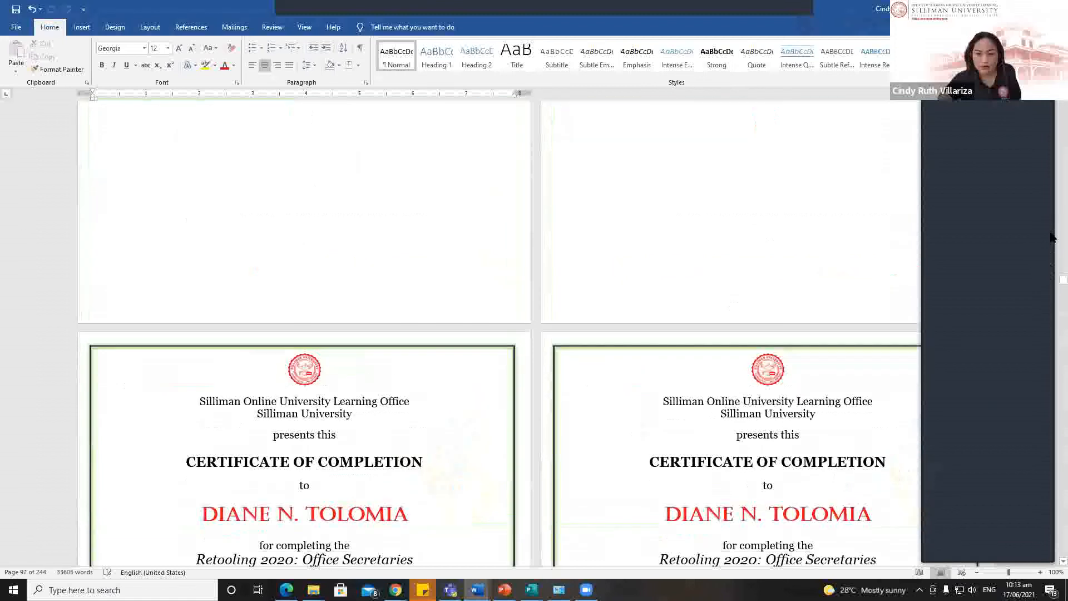
pyautogui.moveTo(1052, 284); pyautogui.dragTo(1055, 111)
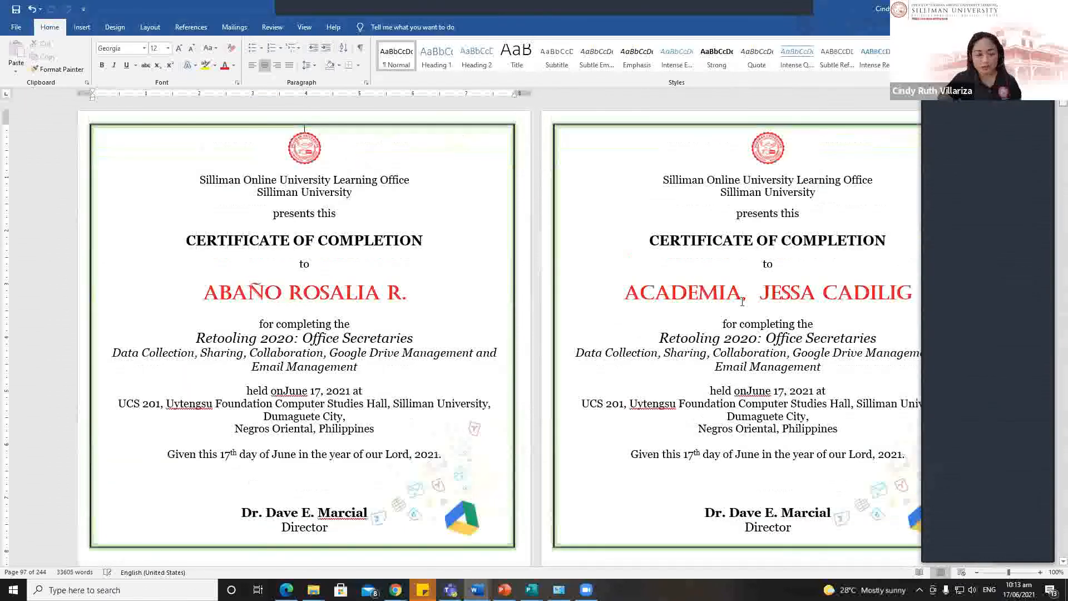
pyautogui.click(359, 296)
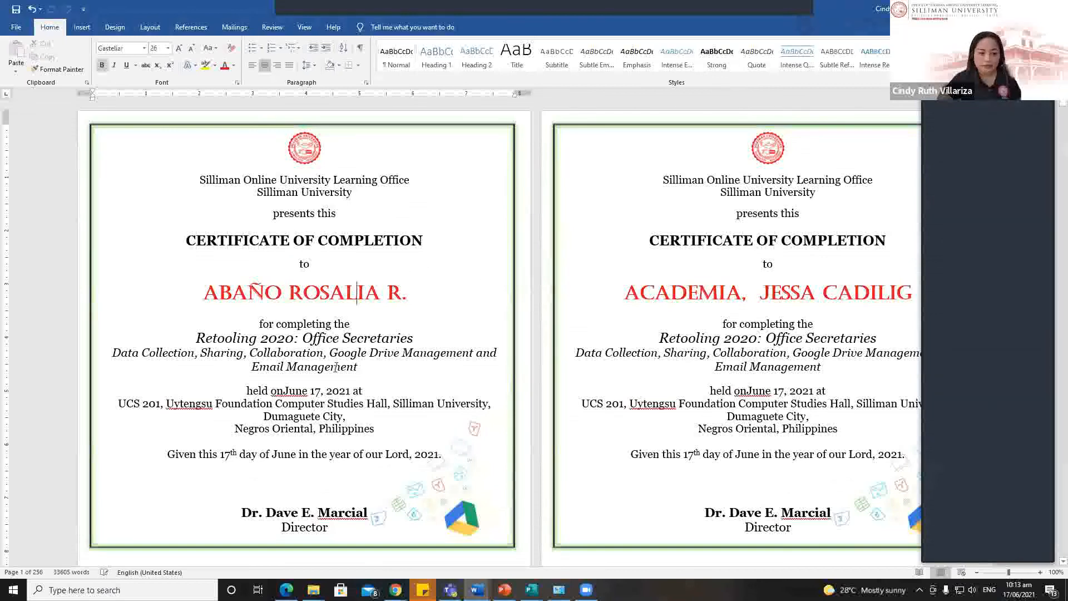
pyautogui.moveTo(350, 391); pyautogui.dragTo(284, 392)
# Step: Add the missing space so both certificates read 'held on June 17, 2021'
pyautogui.click(283, 404)
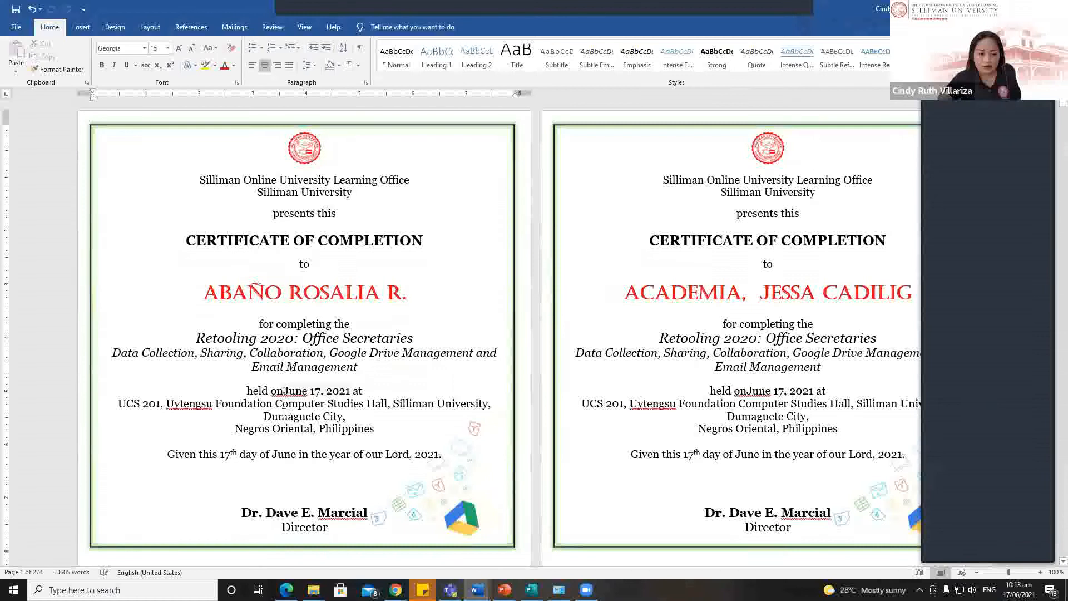
pyautogui.press('Up')
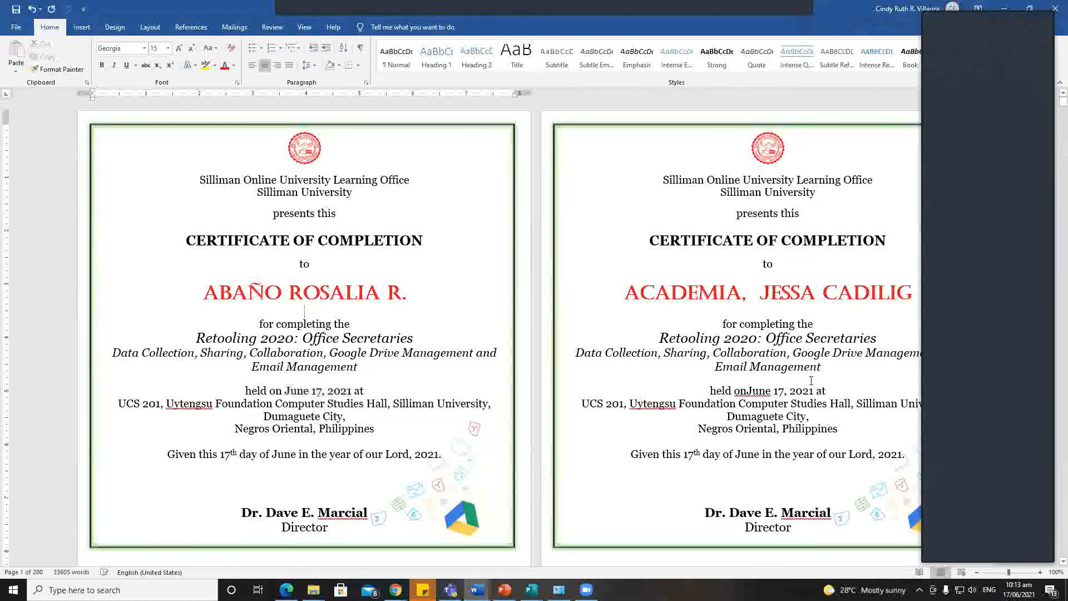
pyautogui.click(747, 392)
pyautogui.click(528, 376)
pyautogui.click(358, 346)
pyautogui.scroll(-1, 234, 428)
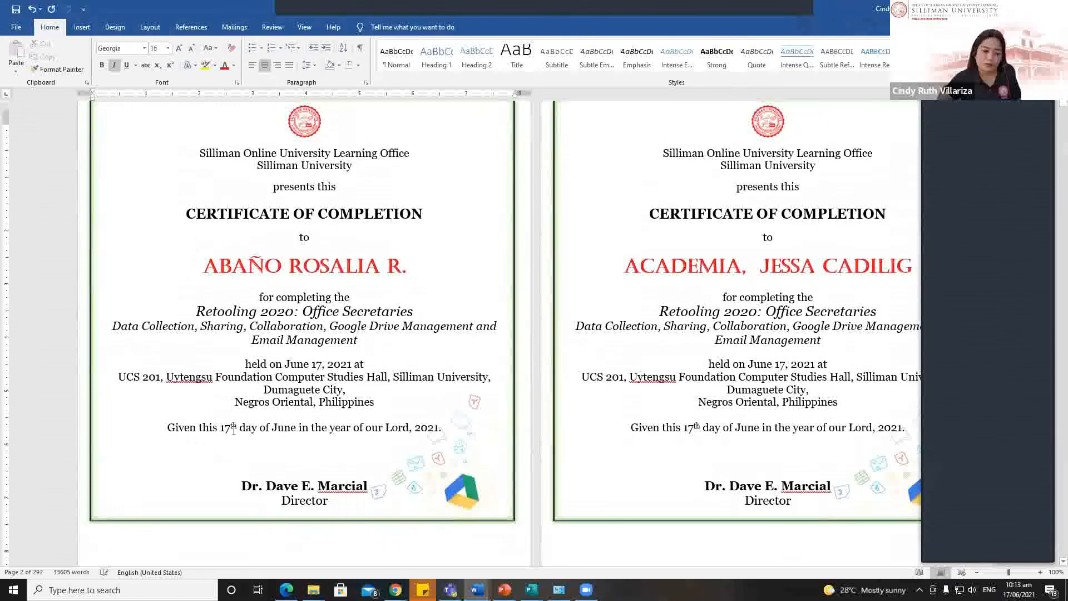
pyautogui.scroll(1, 233, 428)
pyautogui.click(311, 290)
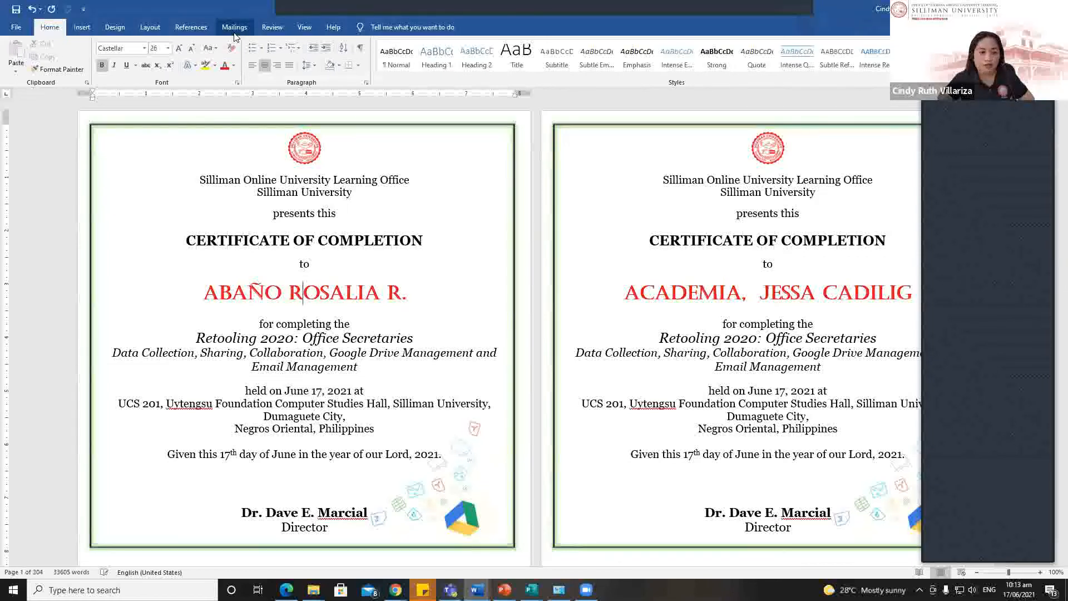
# Step: Move the merged document aside, switch back to the certificate template, and open its recipient list
pyautogui.click(234, 27)
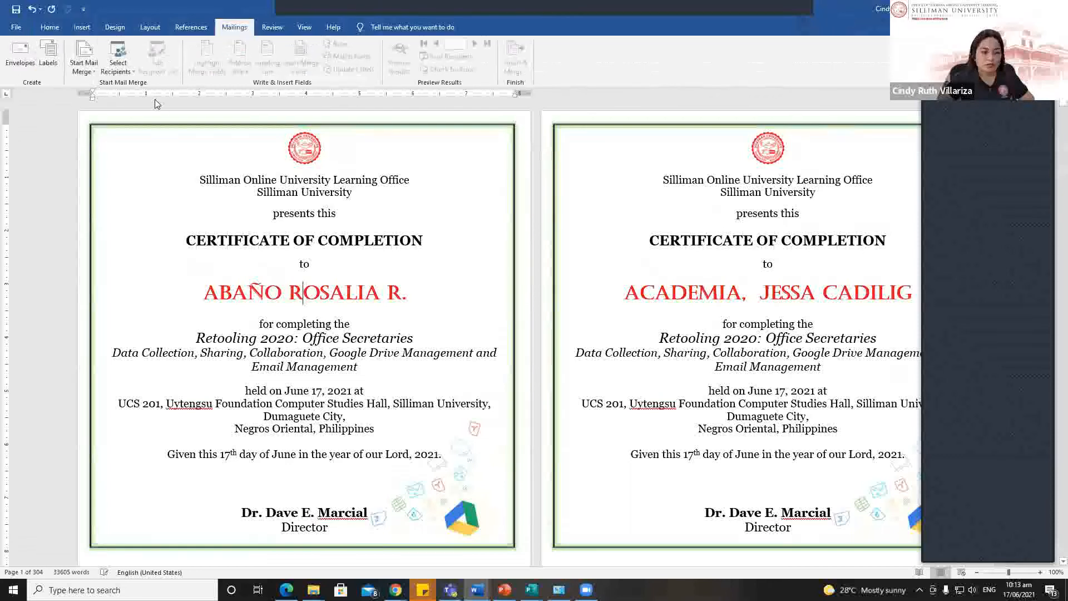
pyautogui.click(118, 58)
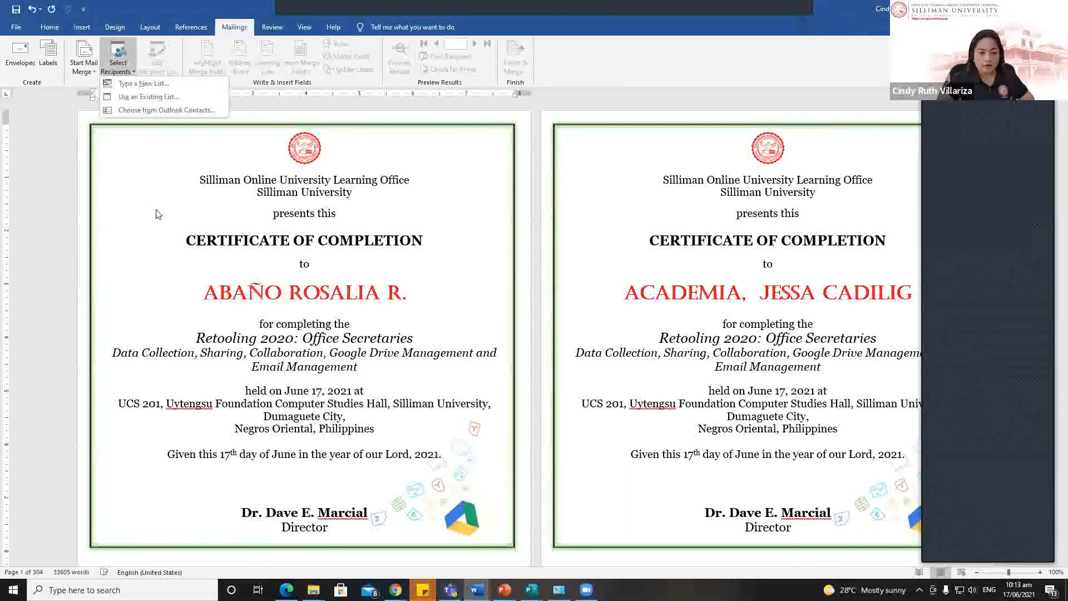
pyautogui.moveTo(376, 8); pyautogui.dragTo(308, 6)
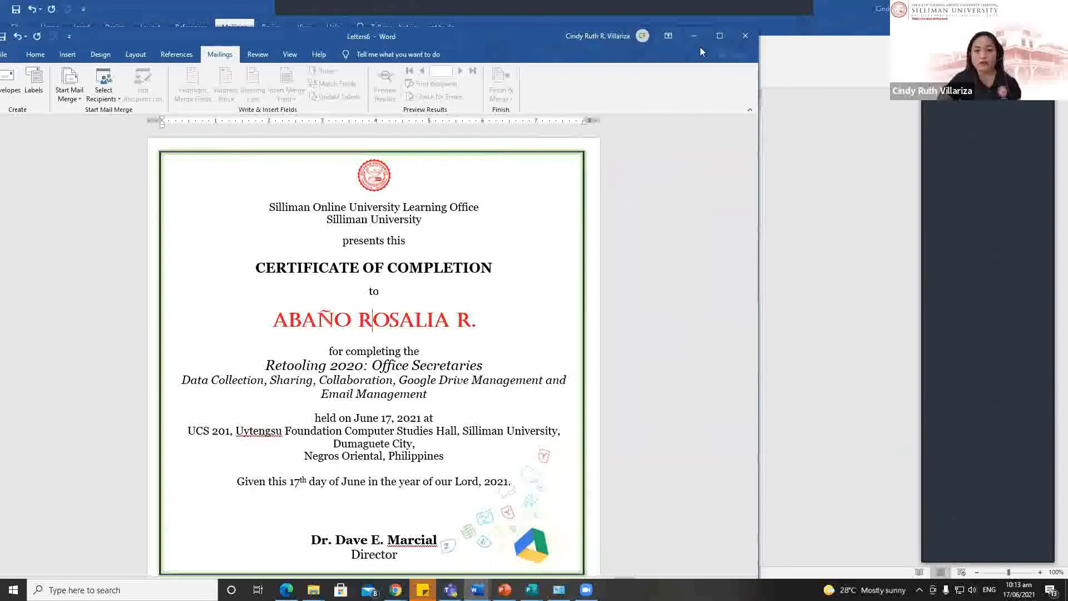
pyautogui.click(350, 21)
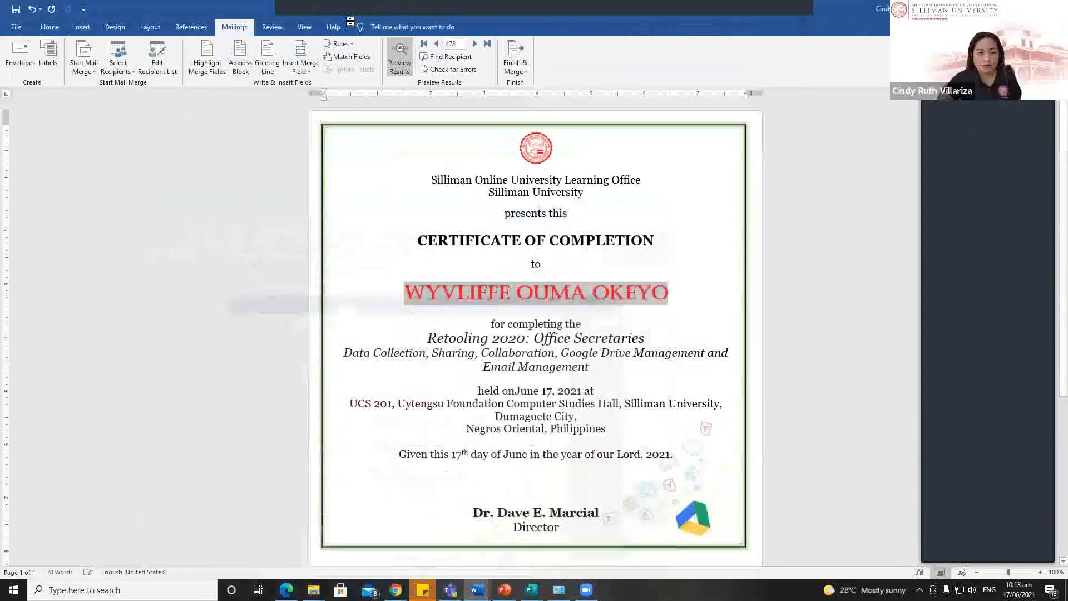
pyautogui.click(403, 269)
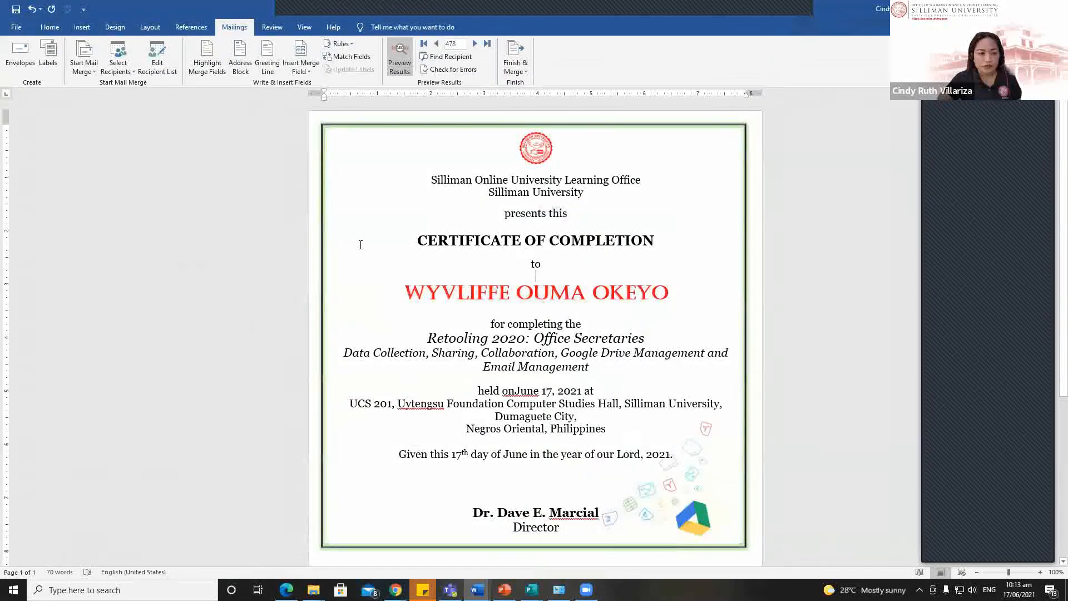
pyautogui.click(158, 63)
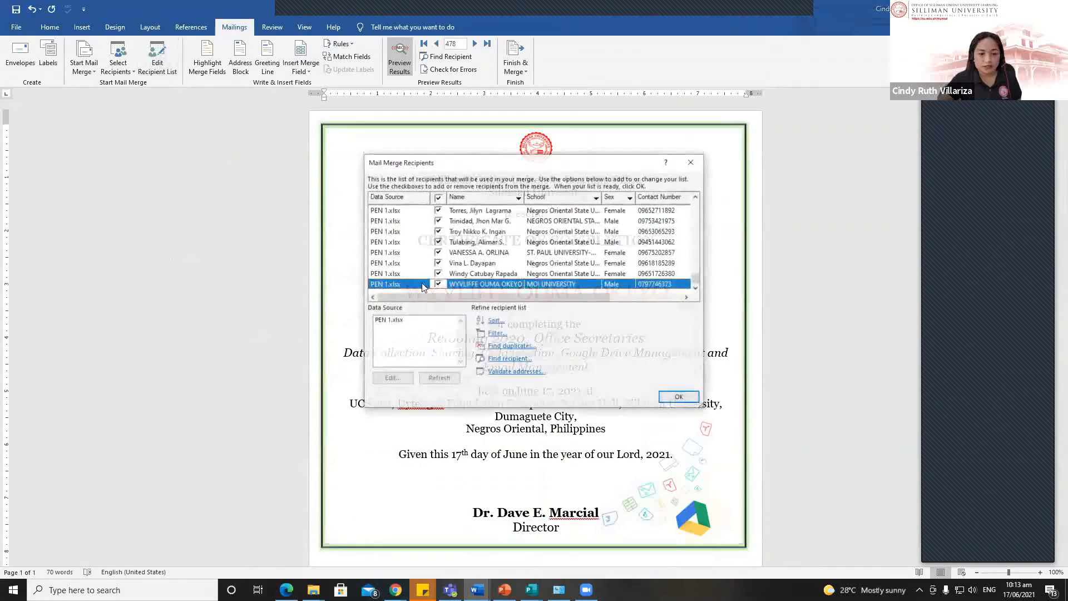
# Step: Open the PEN 1.xlsx data source for editing from Mail Merge Recipients
pyautogui.click(454, 244)
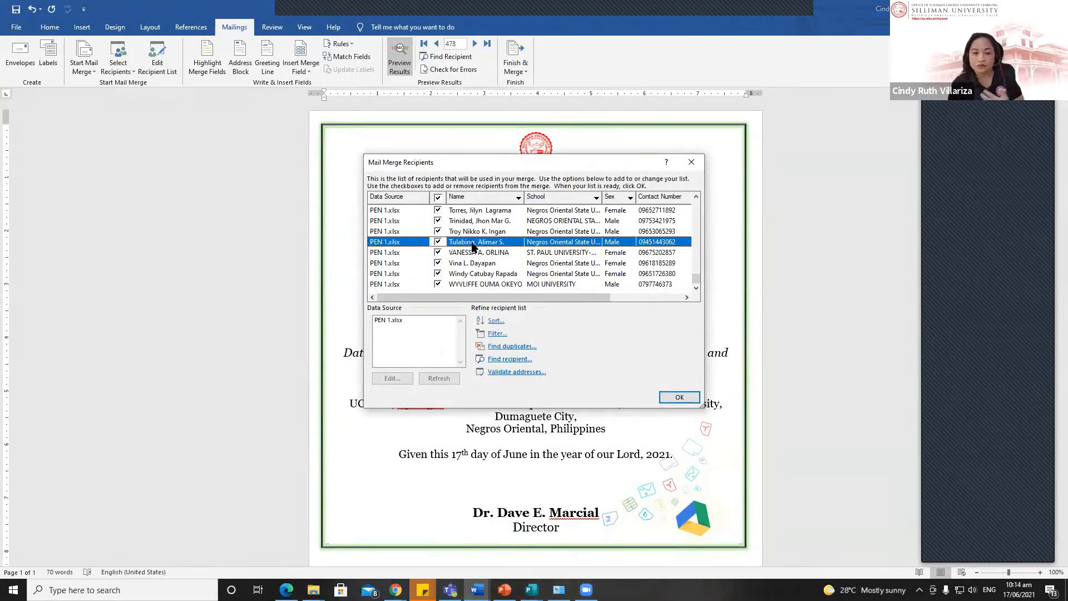
pyautogui.click(384, 320)
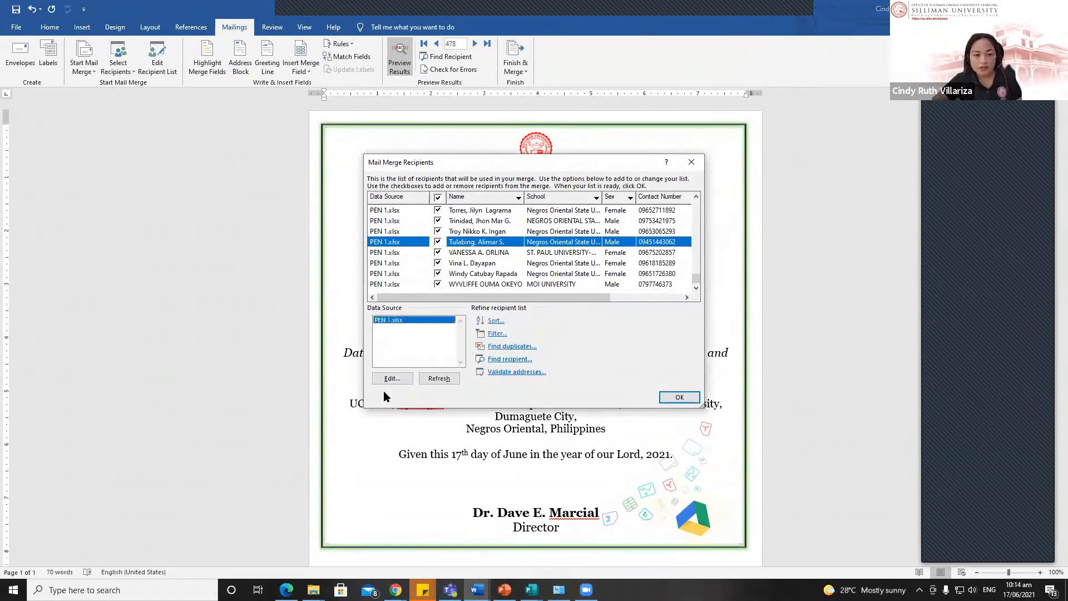
pyautogui.click(392, 379)
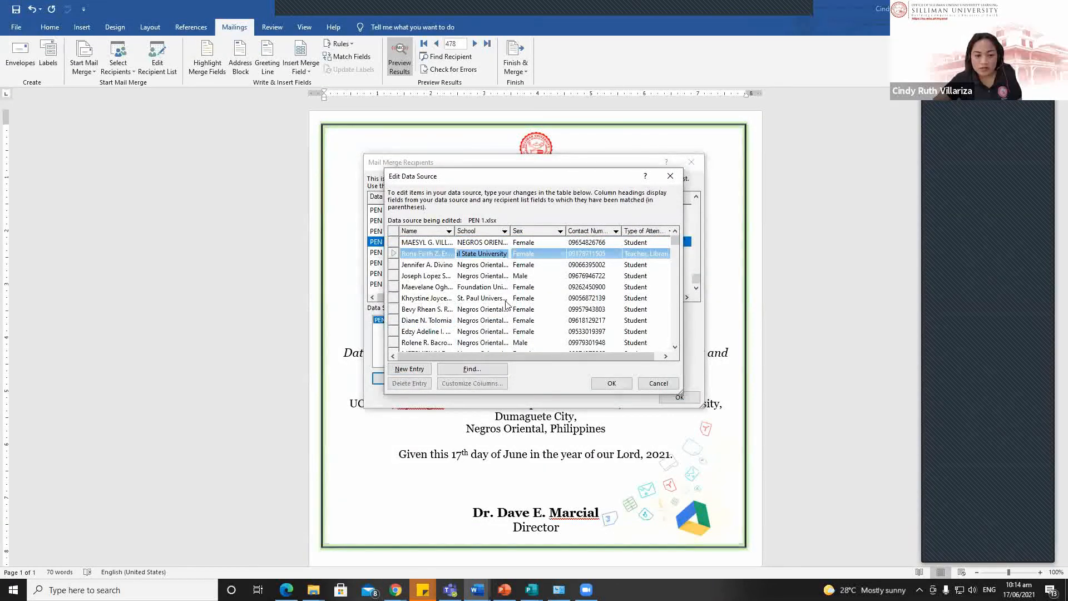
pyautogui.click(424, 254)
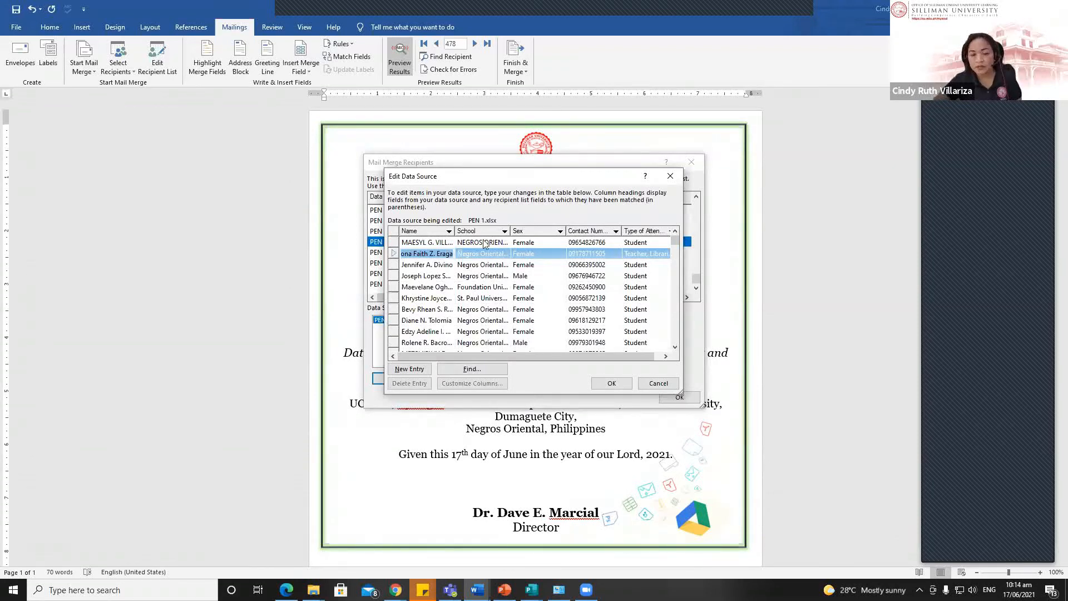
pyautogui.moveTo(517, 180); pyautogui.dragTo(414, 88)
# Step: Clear one row's name, school, sex, contact number and attendance type, and save to PEN 1.xlsx
pyautogui.click(420, 207)
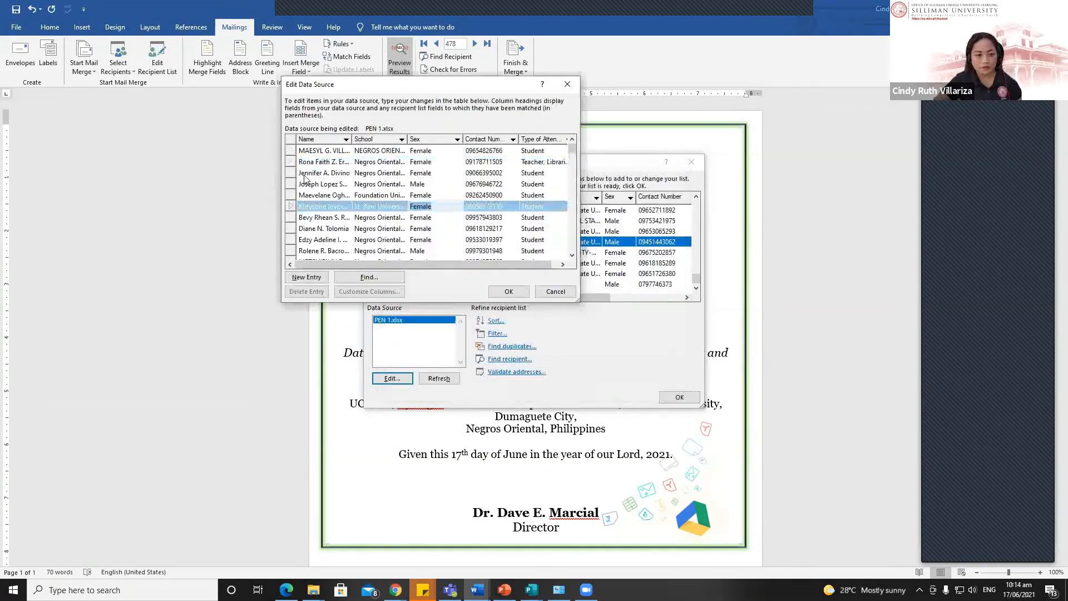
pyautogui.click(305, 173)
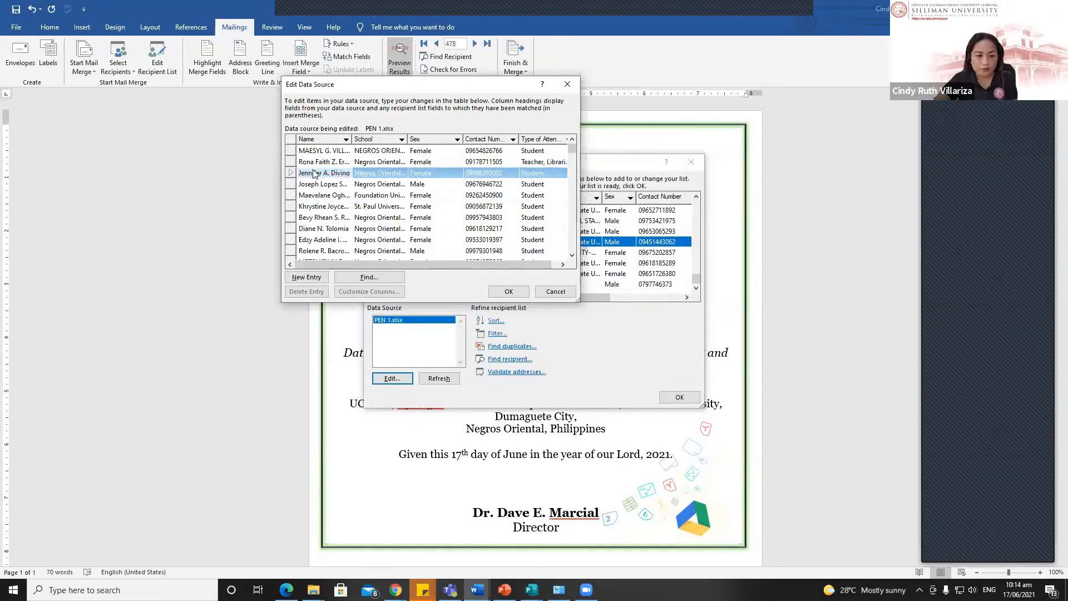
pyautogui.press('Delete')
pyautogui.click(382, 177)
pyautogui.press('Delete')
pyautogui.click(433, 177)
pyautogui.press('Delete')
pyautogui.click(486, 173)
pyautogui.press('Delete')
pyautogui.click(534, 174)
pyautogui.press('Delete')
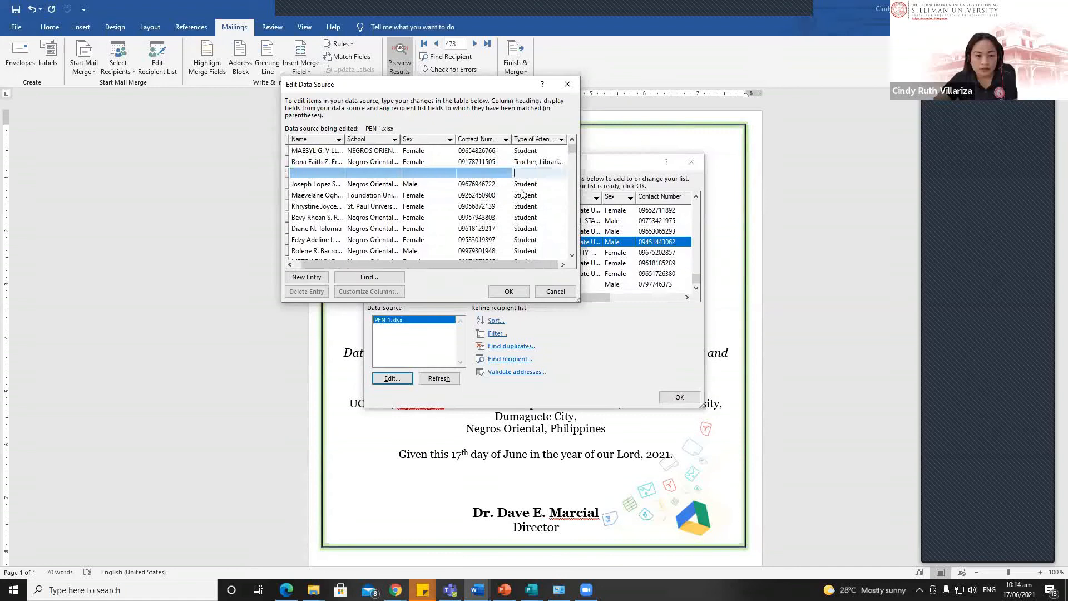
pyautogui.click(509, 291)
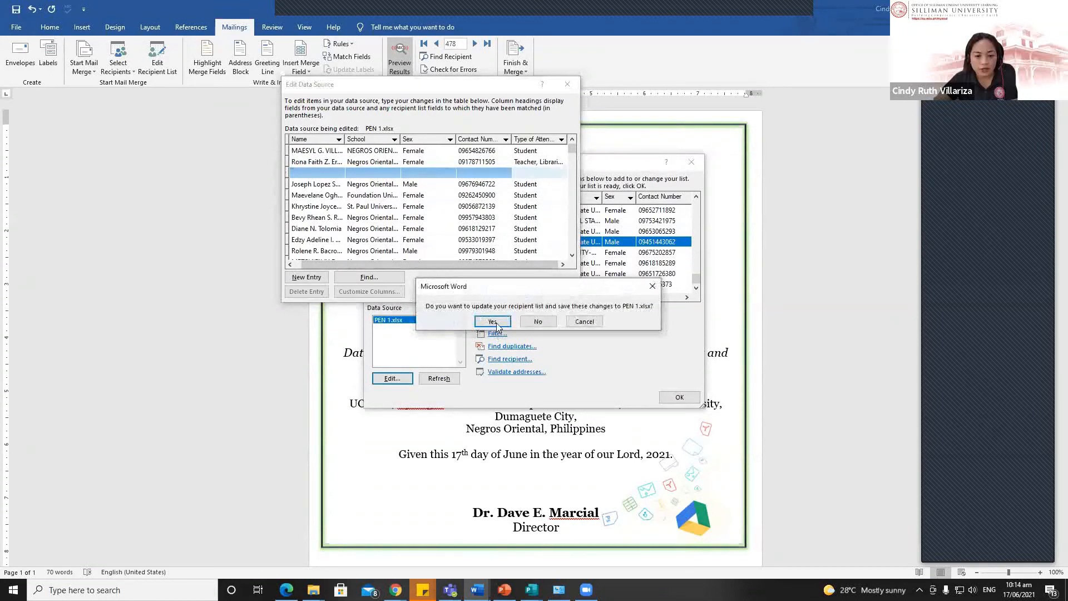
pyautogui.click(493, 320)
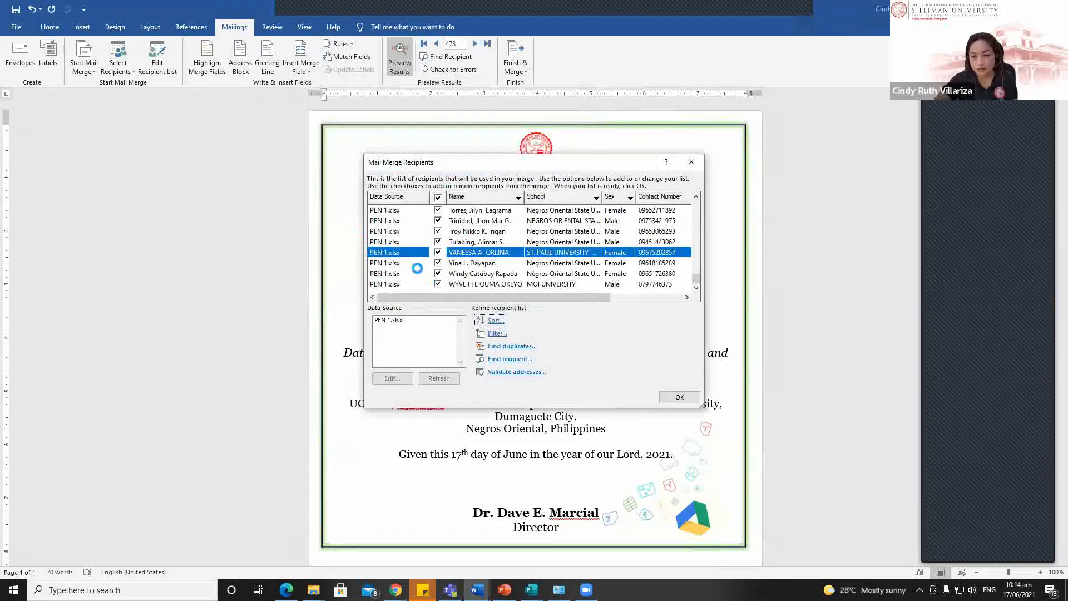
pyautogui.moveTo(695, 278)
pyautogui.mouseDown()
pyautogui.moveTo(667, 167)
pyautogui.moveTo(679, 274)
pyautogui.mouseUp()
# Step: Close the recipient list, refresh the preview, and show record 1 with its blank name line
pyautogui.click(677, 397)
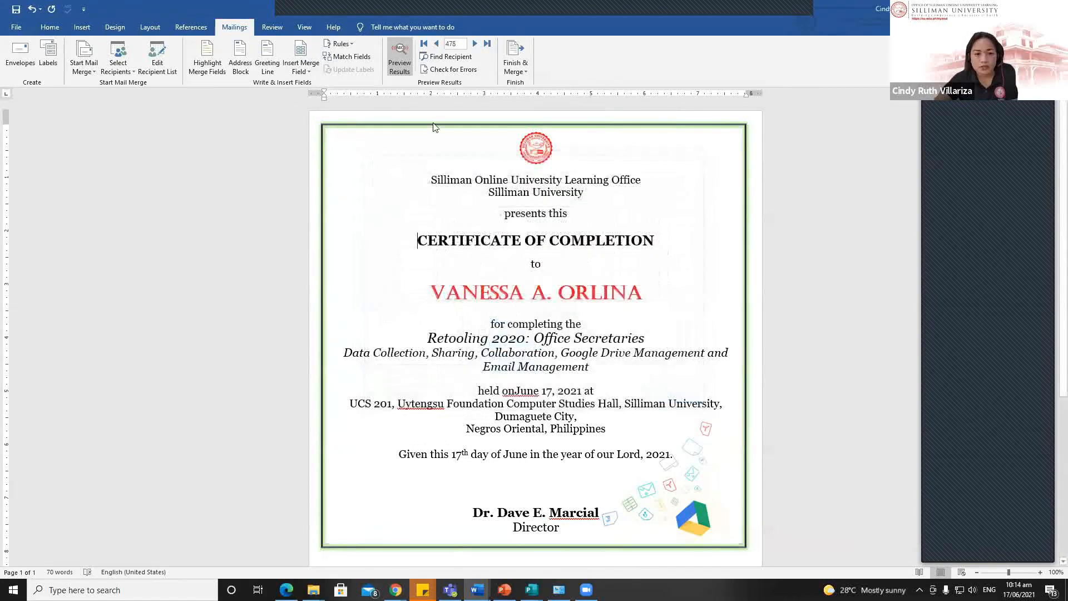
pyautogui.click(403, 55)
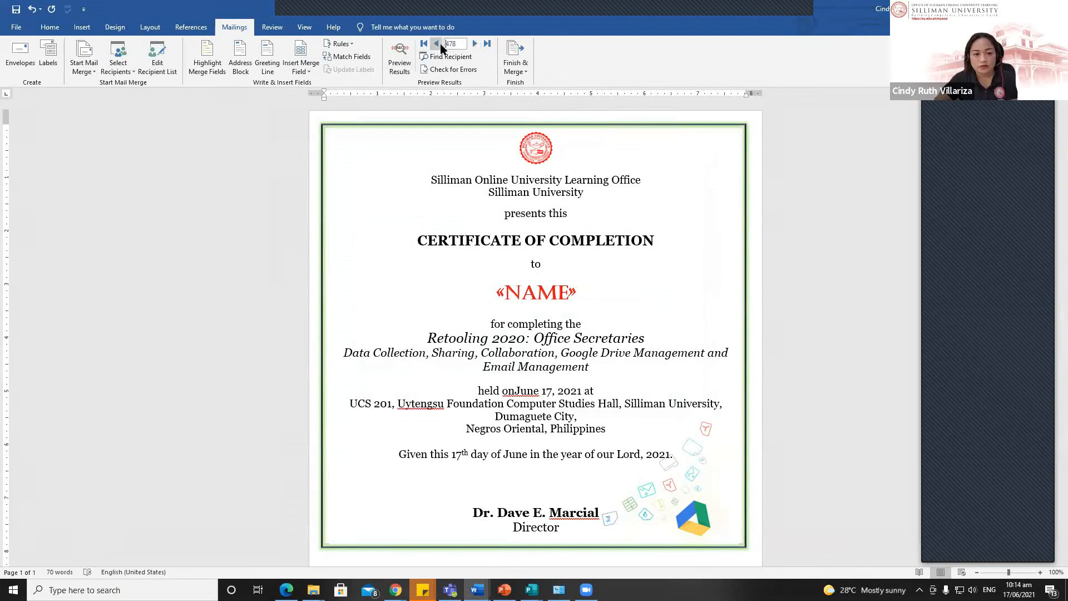
pyautogui.click(396, 55)
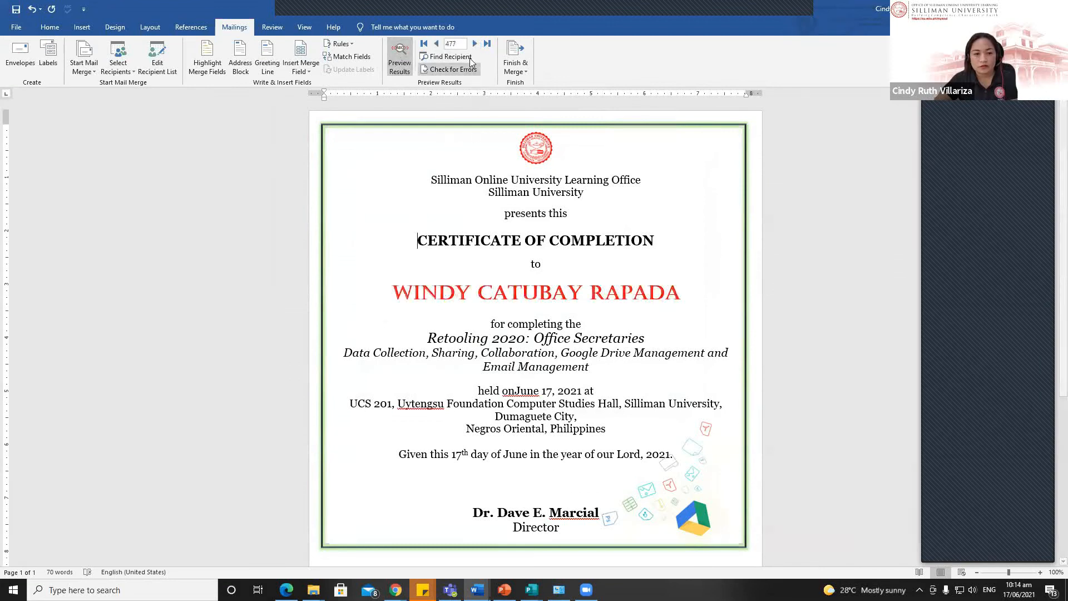
pyautogui.click(472, 45)
pyautogui.click(436, 43)
pyautogui.click(423, 44)
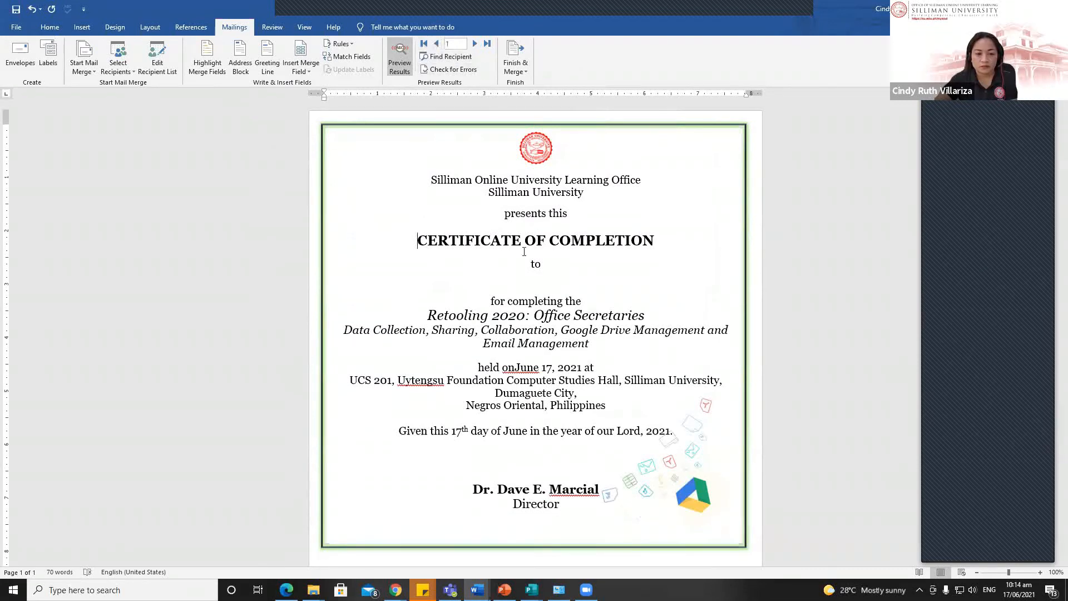
pyautogui.click(473, 44)
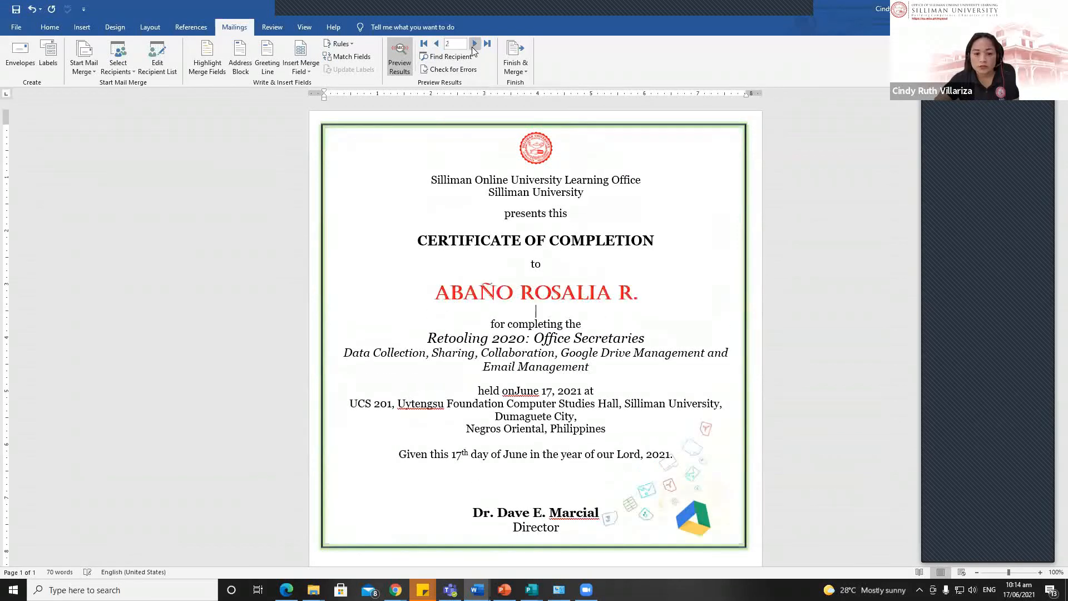
pyautogui.click(437, 44)
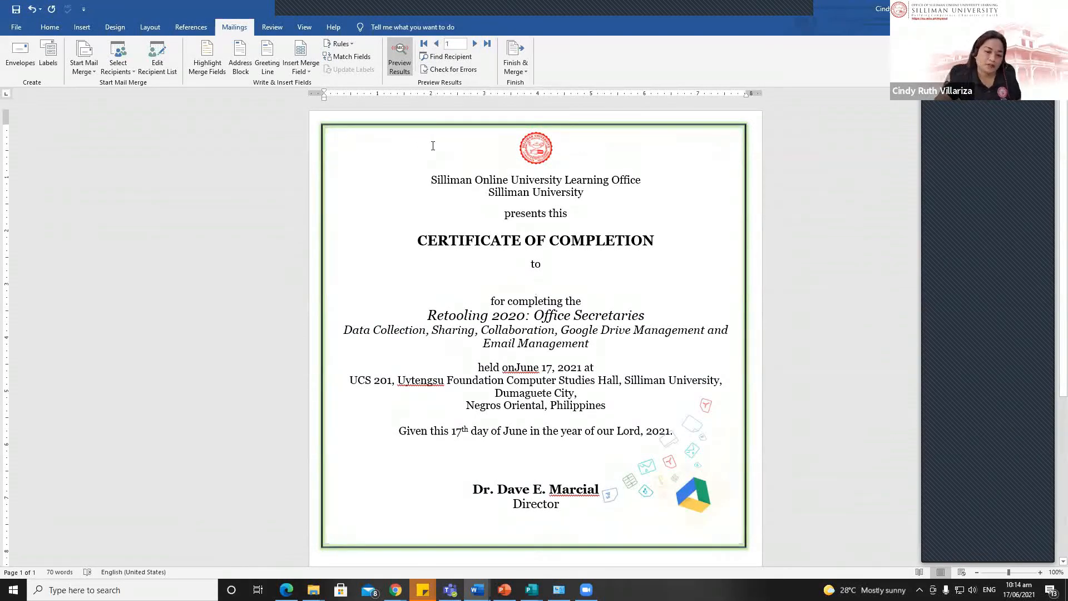
pyautogui.scroll(-5, 488, 285)
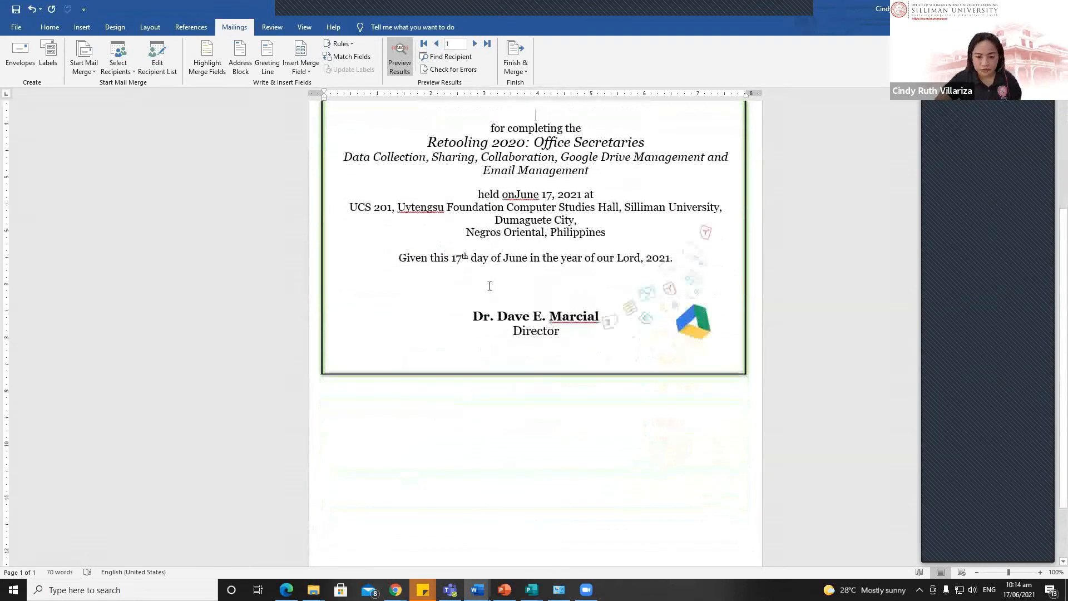
pyautogui.scroll(5, 520, 449)
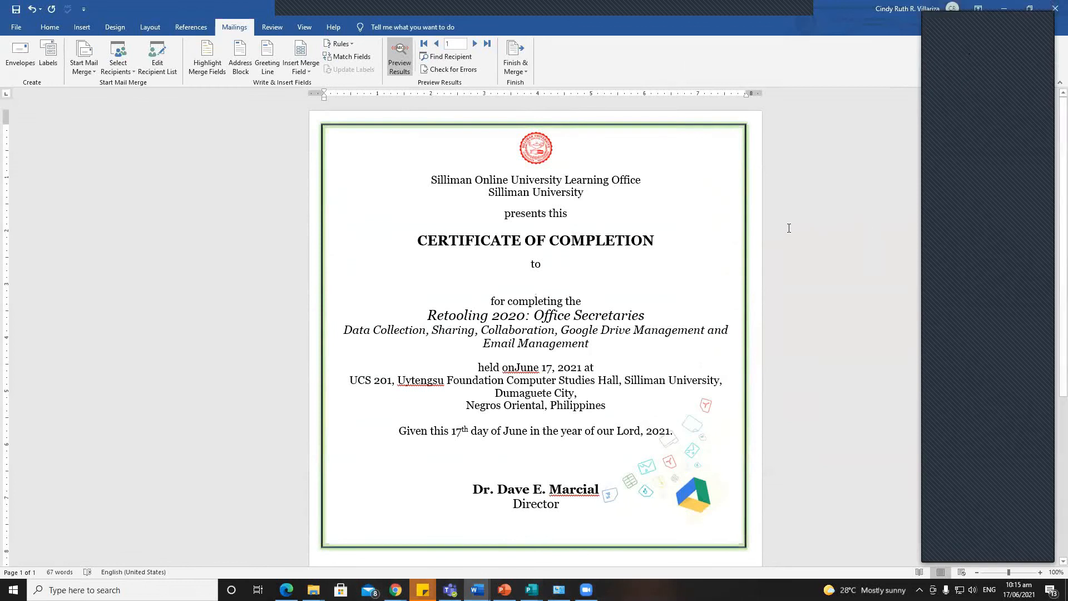
pyautogui.scroll(-5, 788, 304)
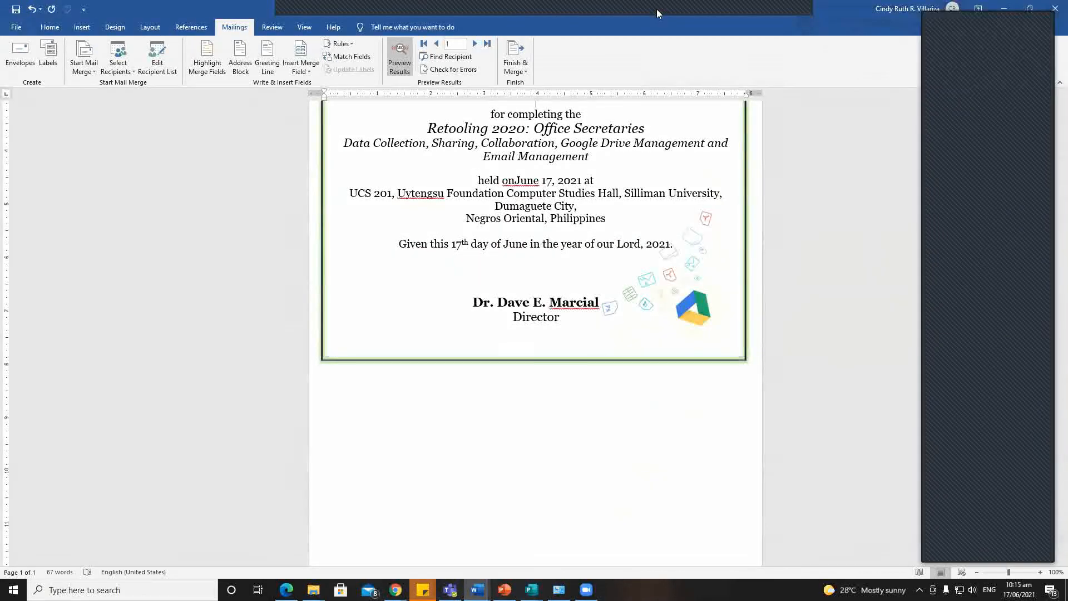
# Step: Restore Word to a smaller window, move it to reveal File Explorer, then minimize it
pyautogui.press('super+Down')
pyautogui.moveTo(721, 62); pyautogui.dragTo(541, 51)
pyautogui.click(792, 49)
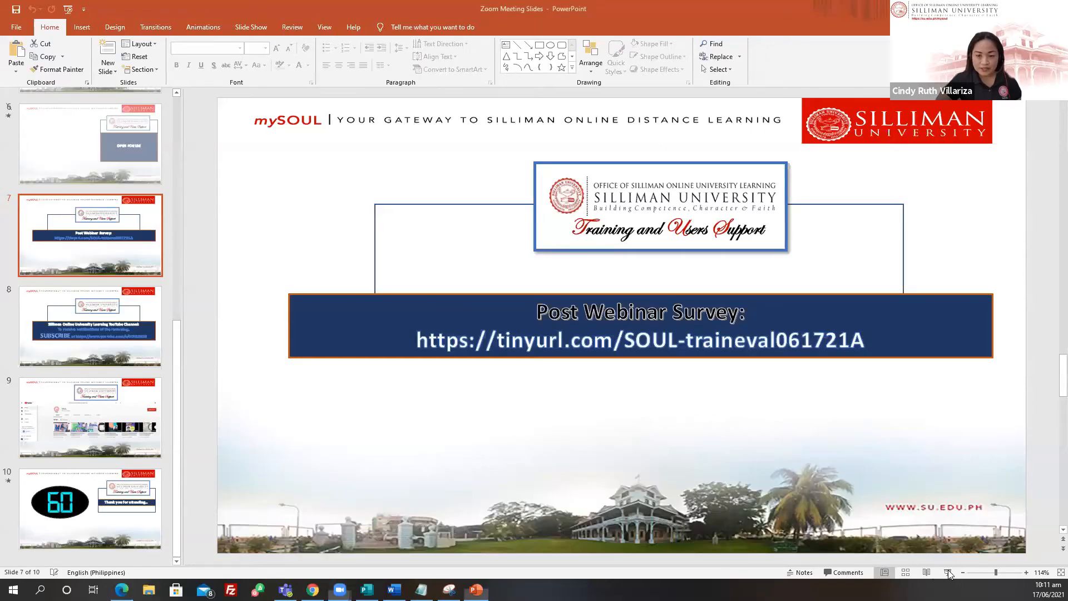
# Step: Start the slide show on slide 7, showing the Post Webinar Survey link
pyautogui.click(947, 573)
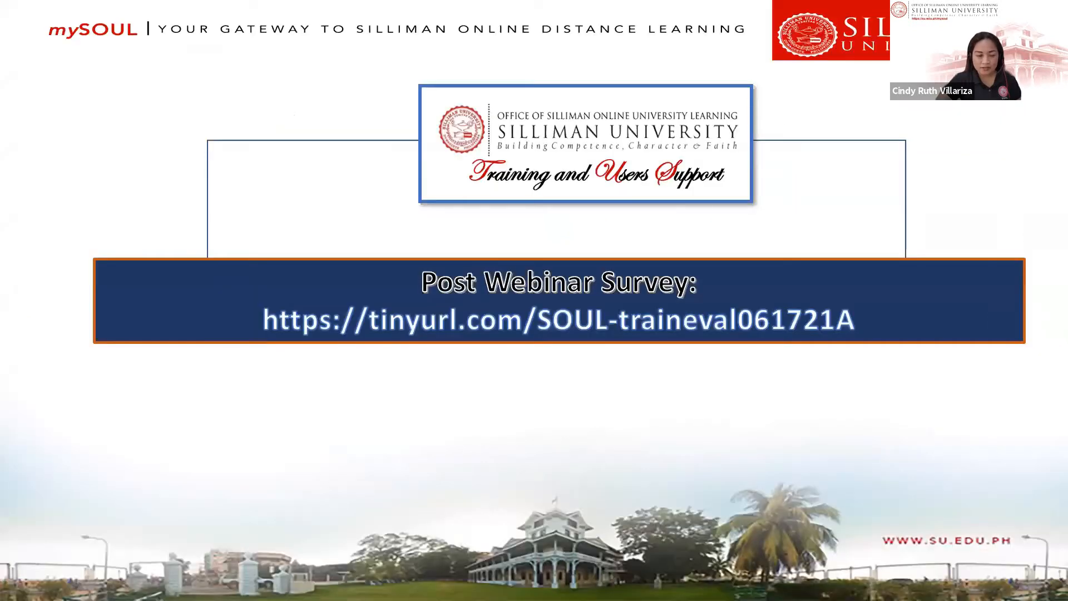